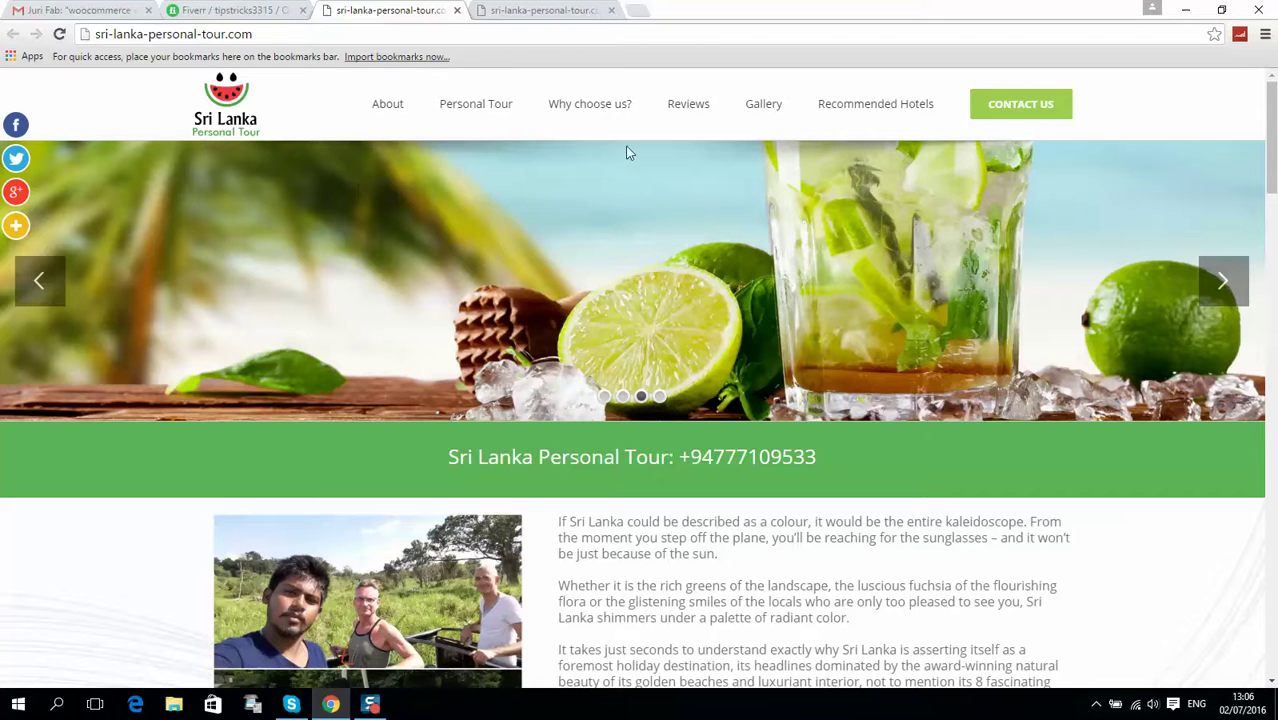
scroll(580, 232, "down", 5)
scroll(614, 256, "down", 8)
scroll(614, 258, "up", 12)
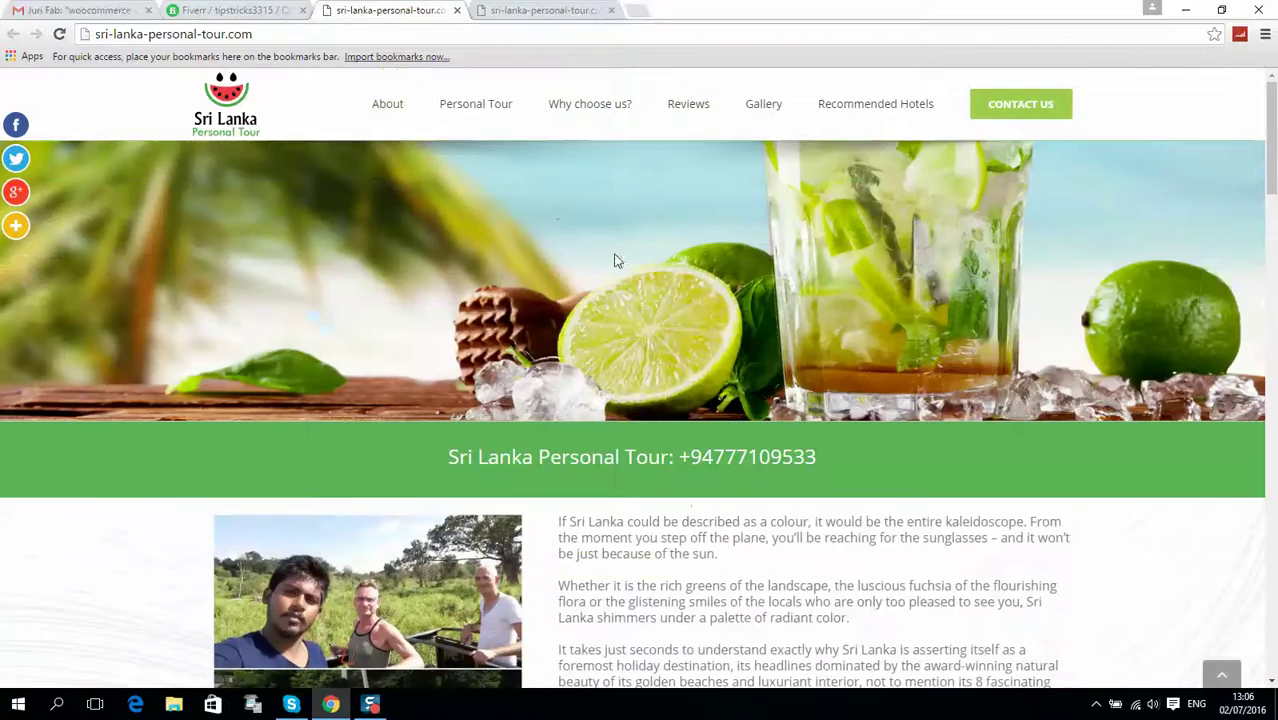
Log in to the site's WordPress admin from its /wp-login.php page using the saved credentials
left_click(515, 8)
left_click(118, 34)
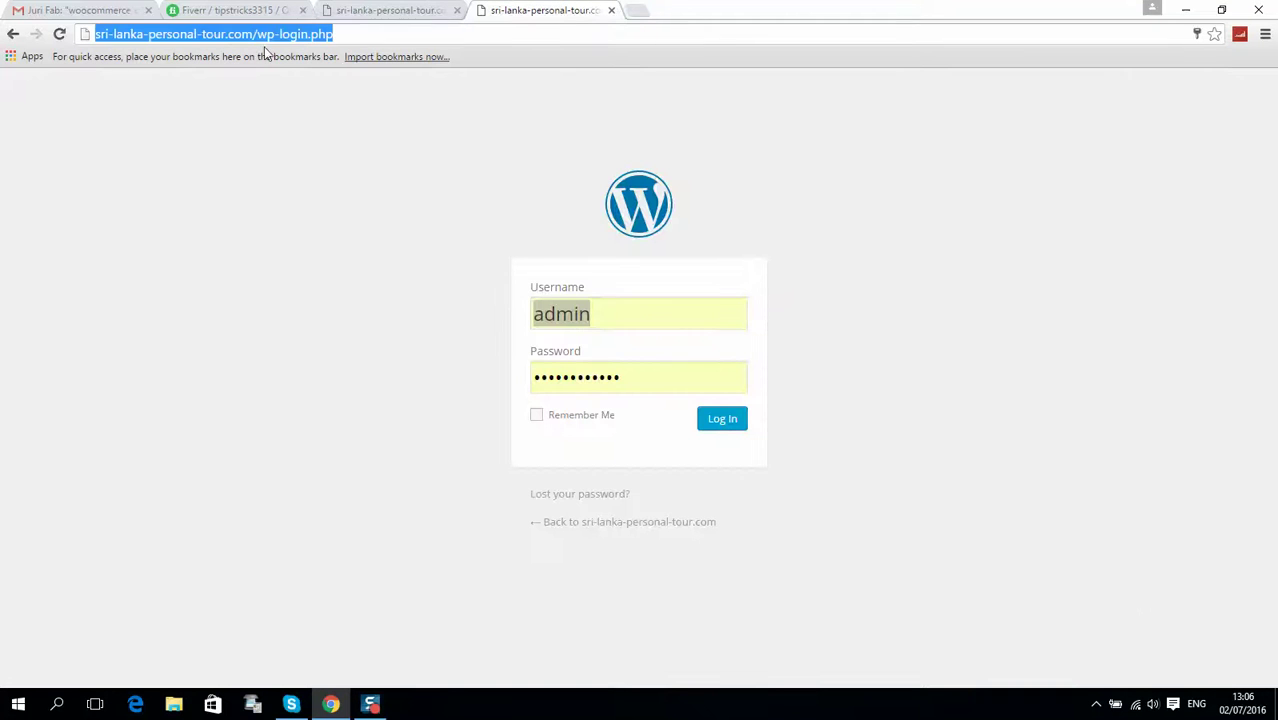
left_click(349, 33)
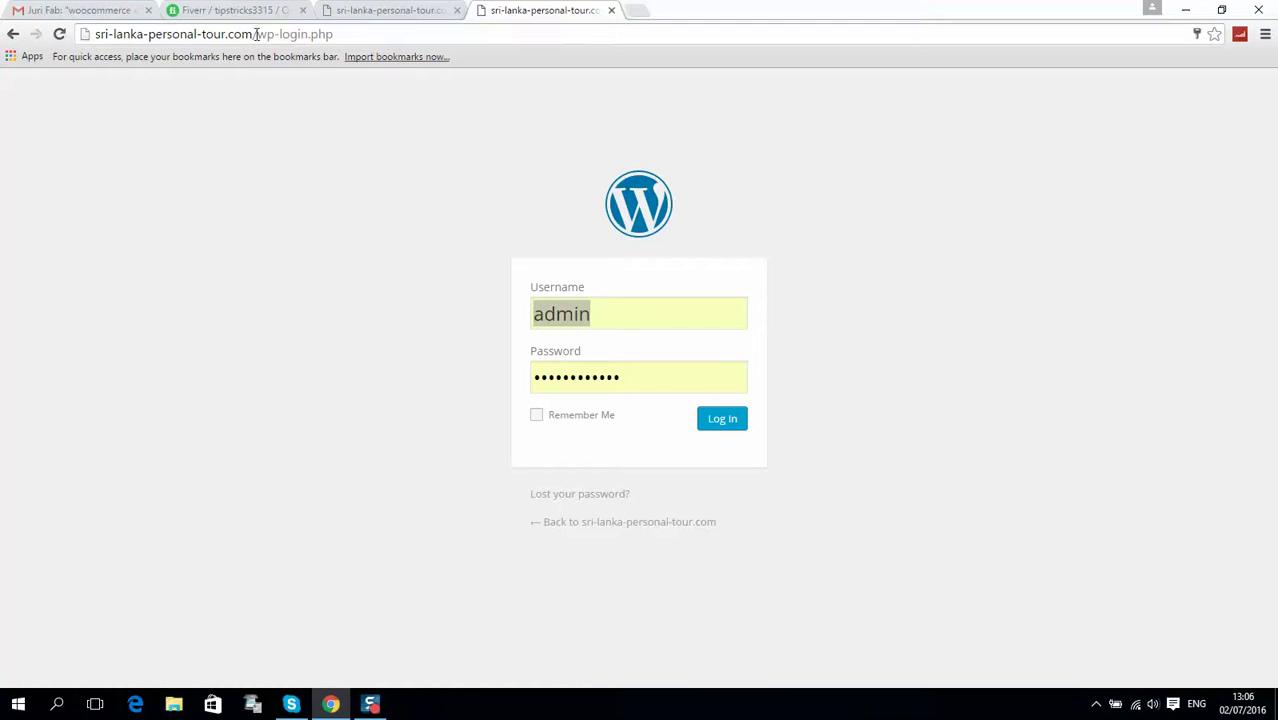
left_click_drag(254, 34, 342, 33)
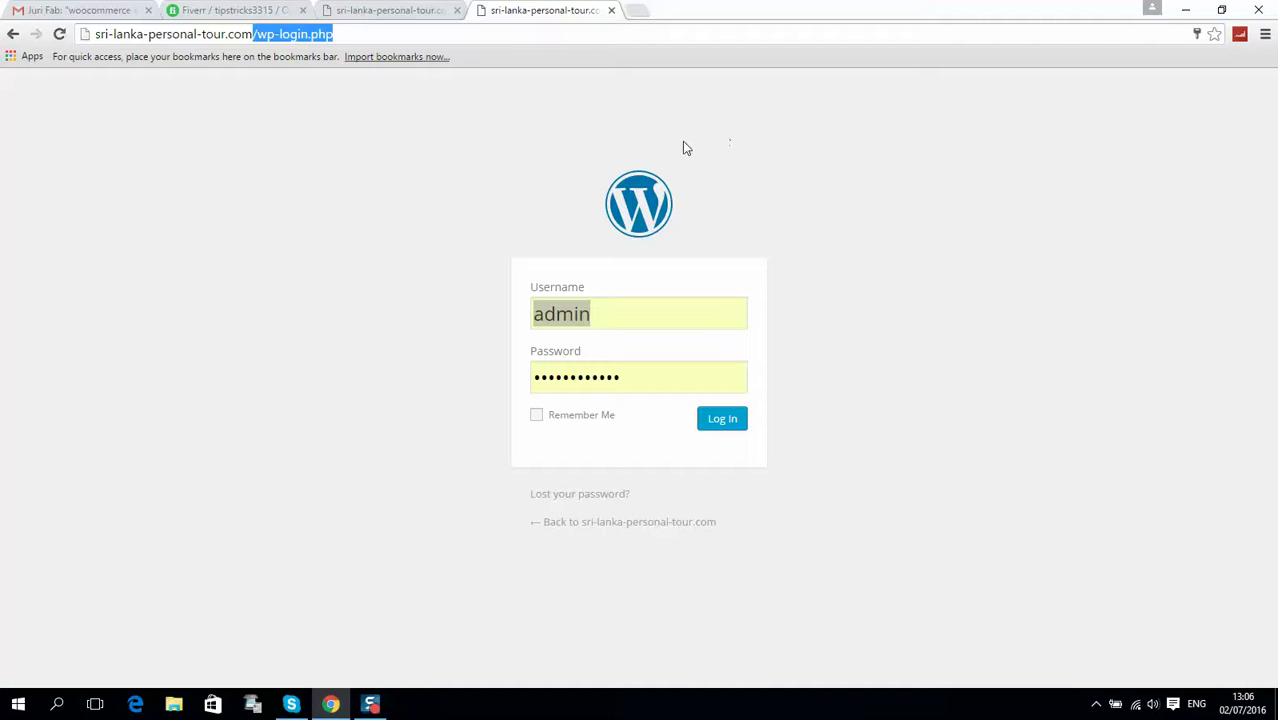
key("Tab")
key("Down")
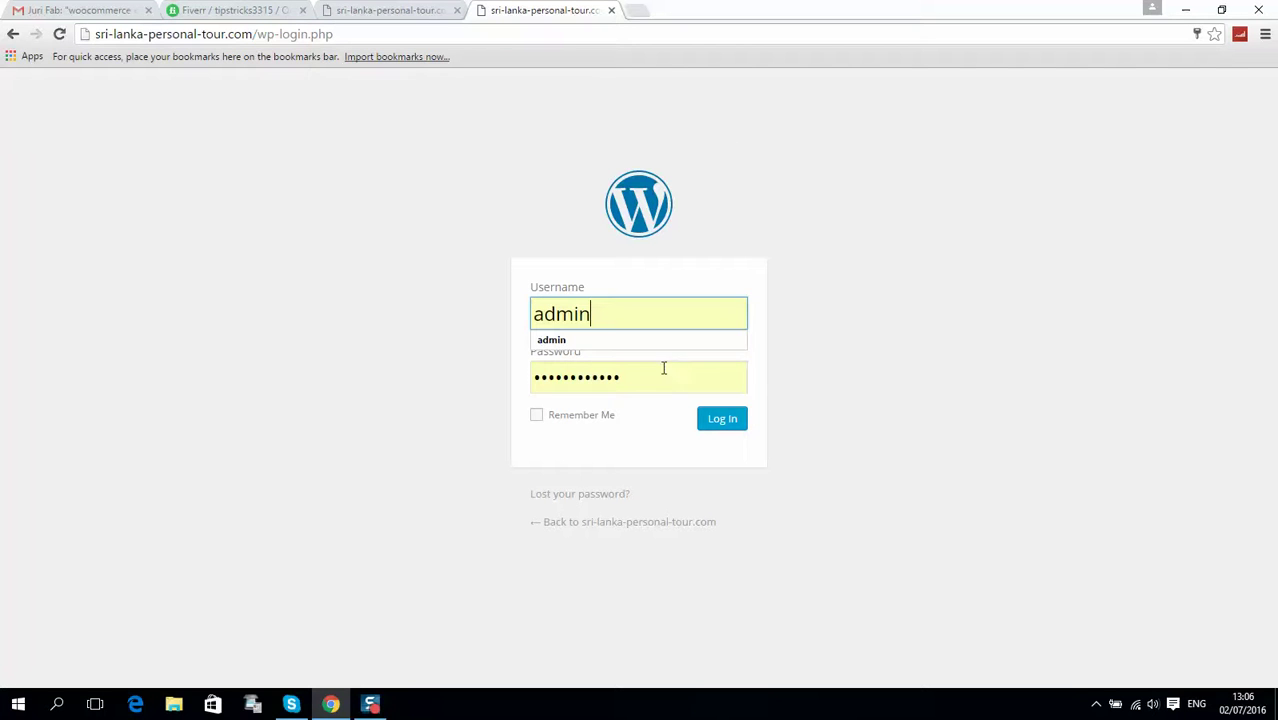
key("Tab")
left_click(734, 420)
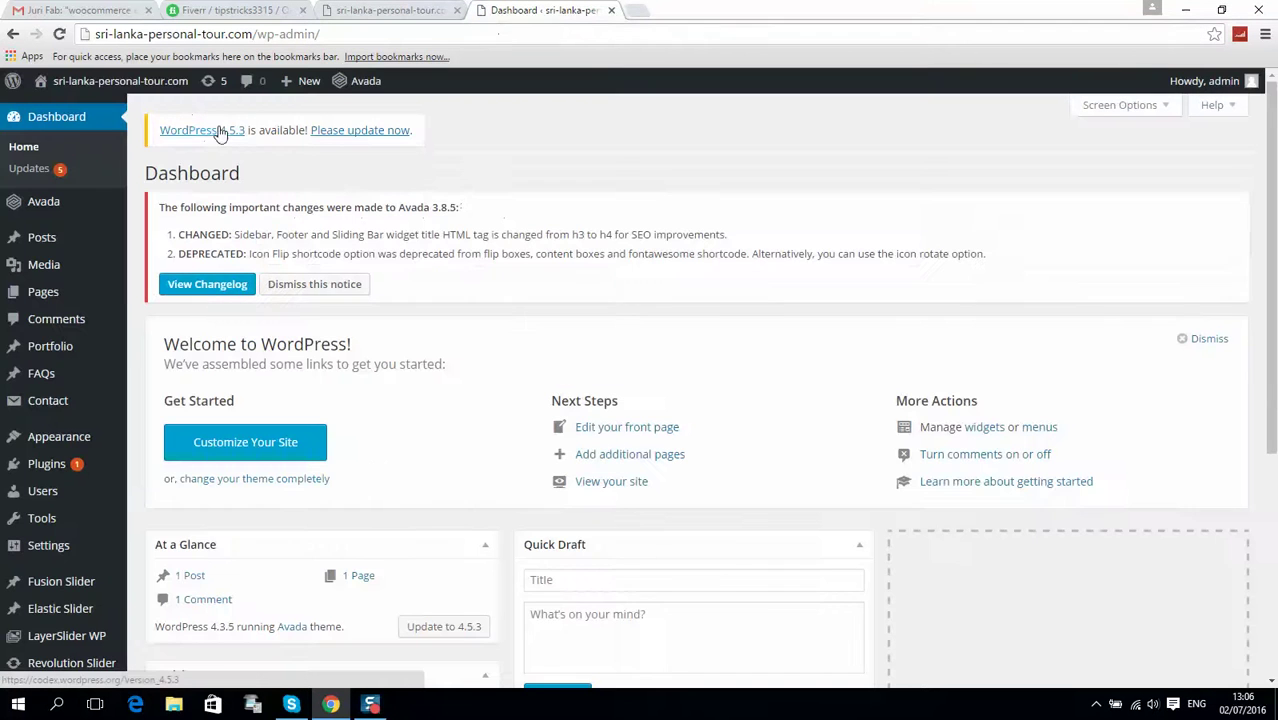
Open the front page, Sample Page, for editing from the list of all pages
mouse_move(36, 305)
left_click(35, 296)
scroll(350, 180, "down", 1)
mouse_move(205, 382)
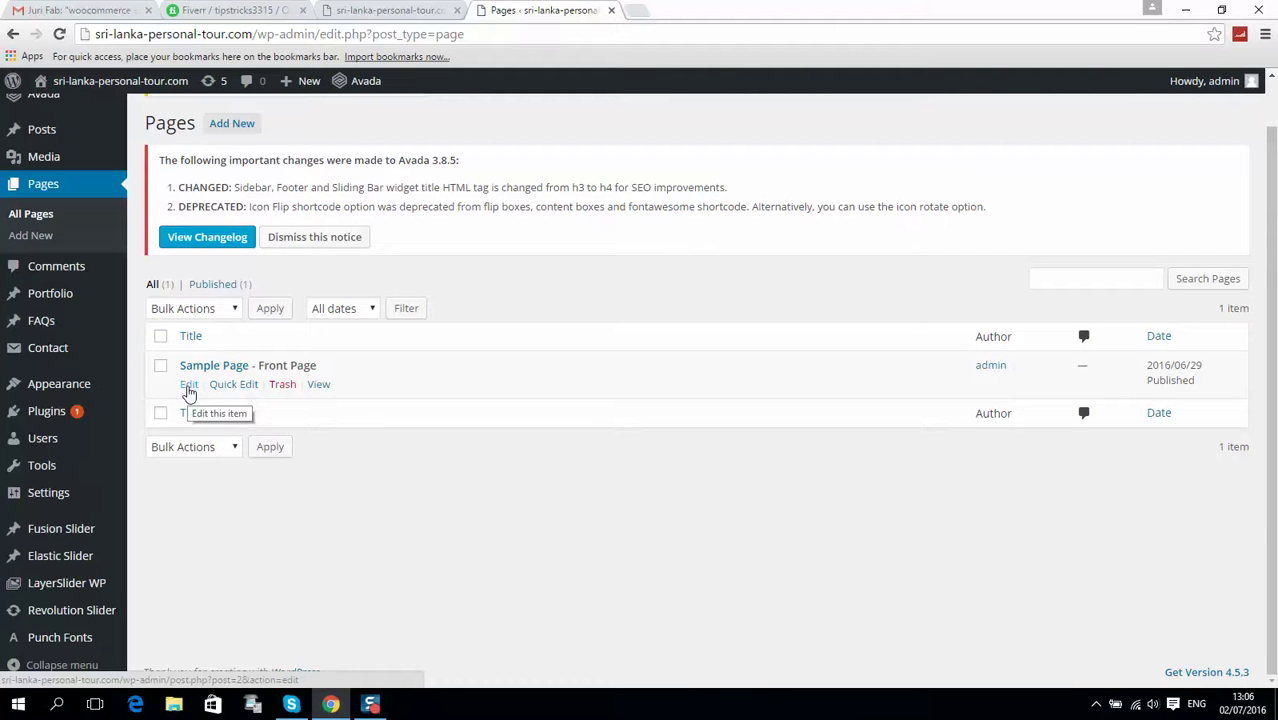
left_click(189, 389)
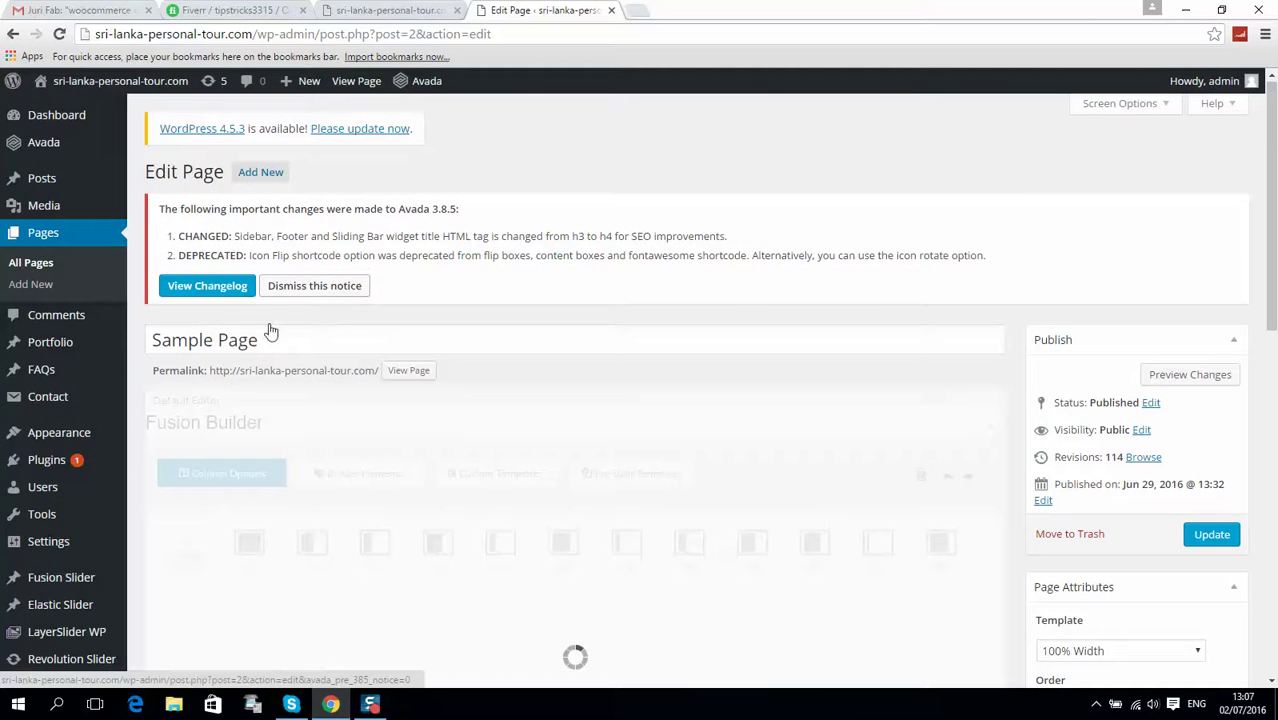
scroll(279, 396, "down", 2)
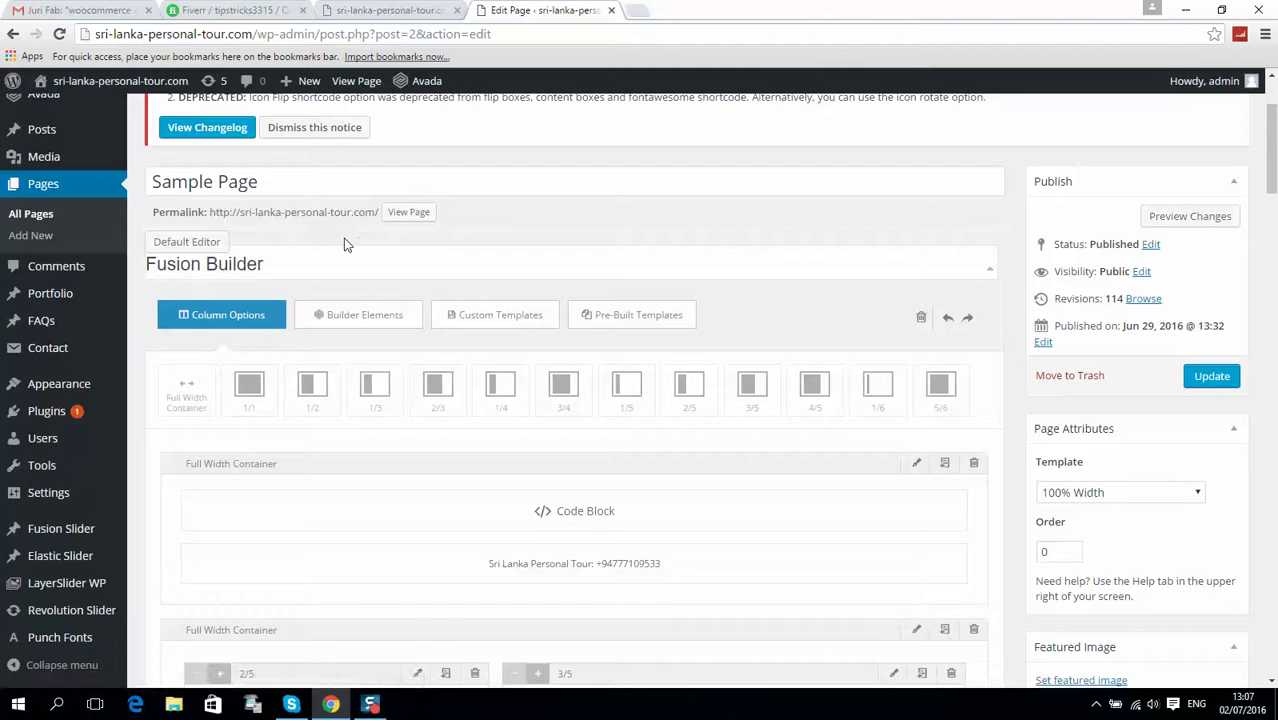
scroll(337, 257, "down", 2)
scroll(334, 257, "up", 3)
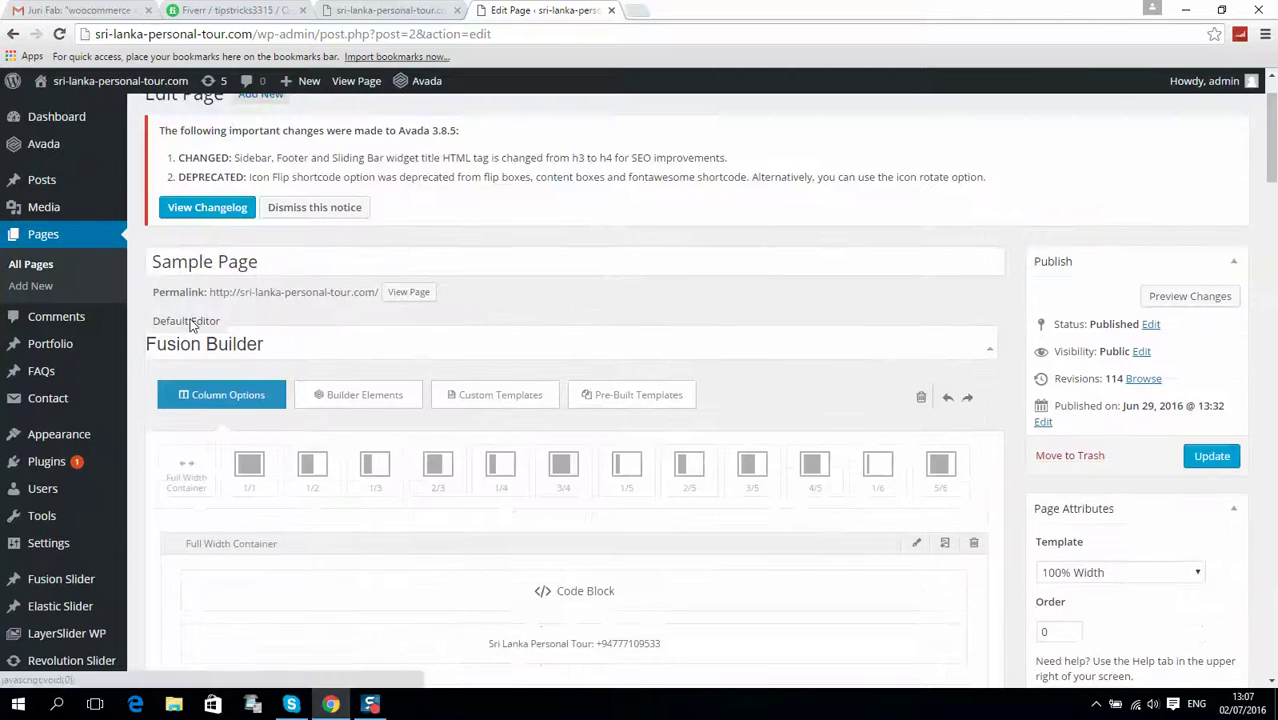
View the page's content in the default editor and return to the Fusion Page Builder
left_click(186, 321)
scroll(513, 400, "down", 3)
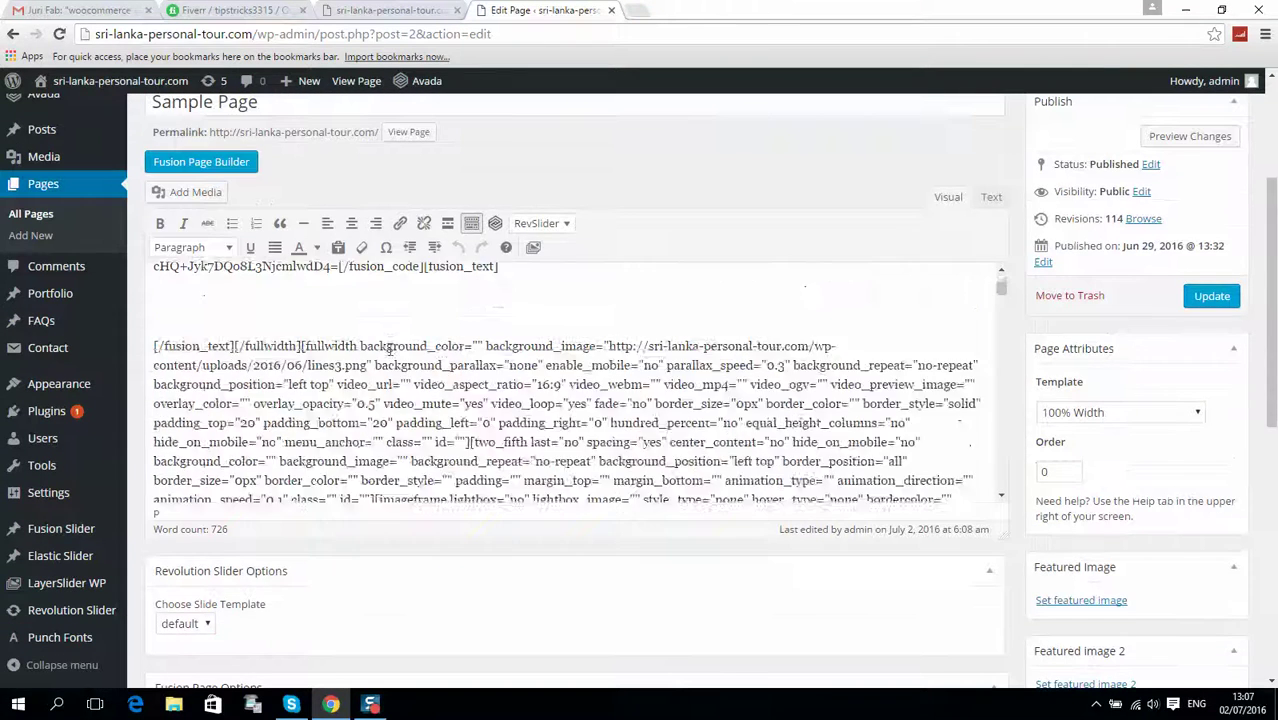
scroll(248, 377, "up", 2)
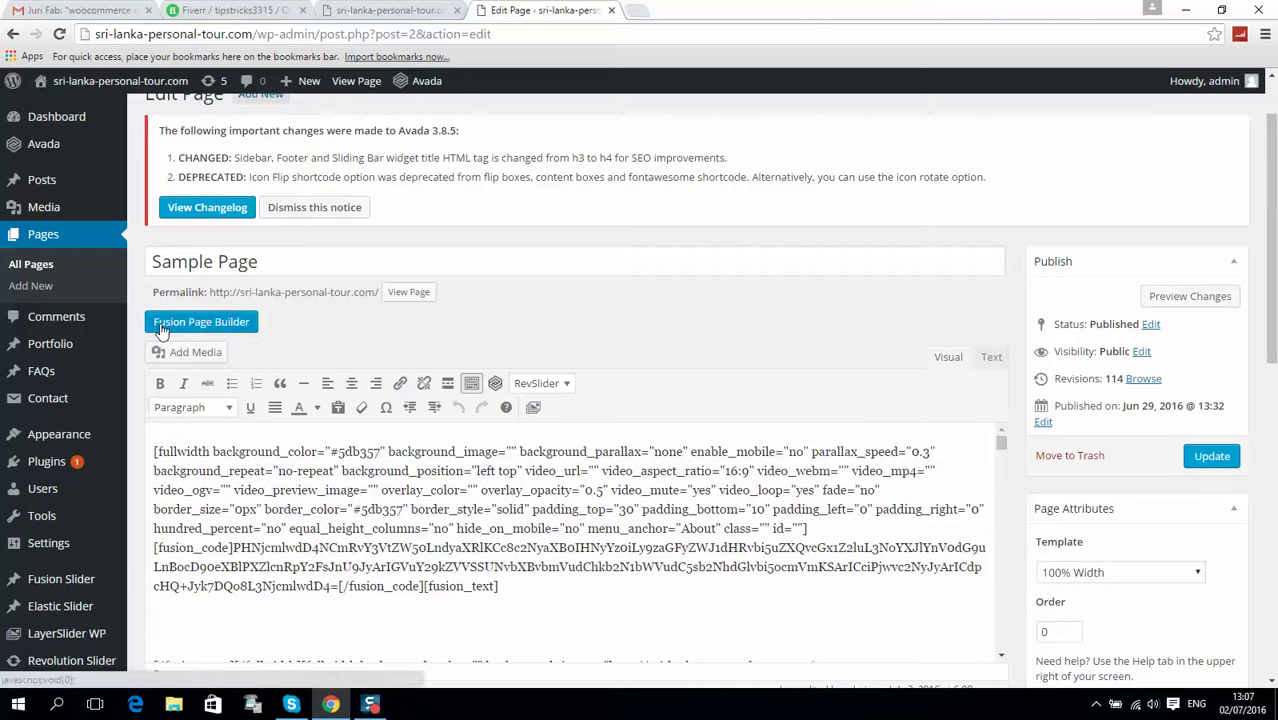
left_click(250, 328)
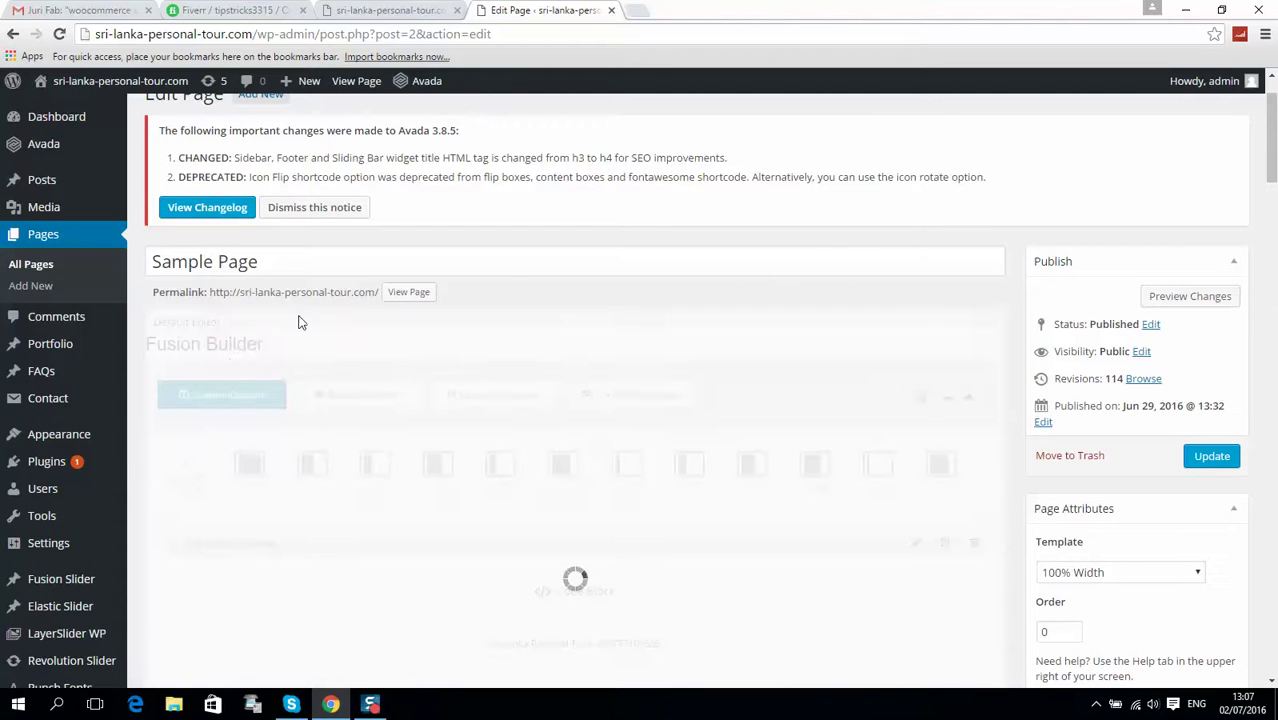
Delete the phone heading text element below the Code Block, and reopen Sample Page for editing without updating it
scroll(585, 374, "down", 2)
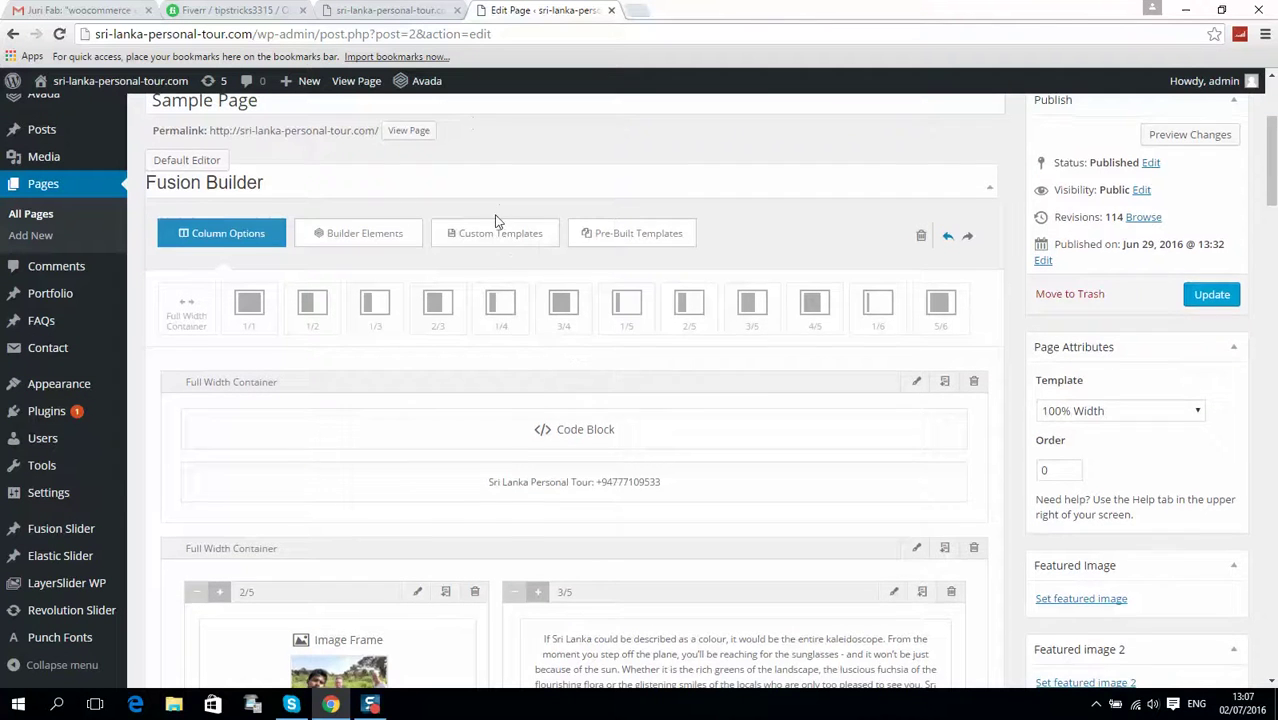
scroll(495, 212, "down", 2)
scroll(700, 390, "down", 2)
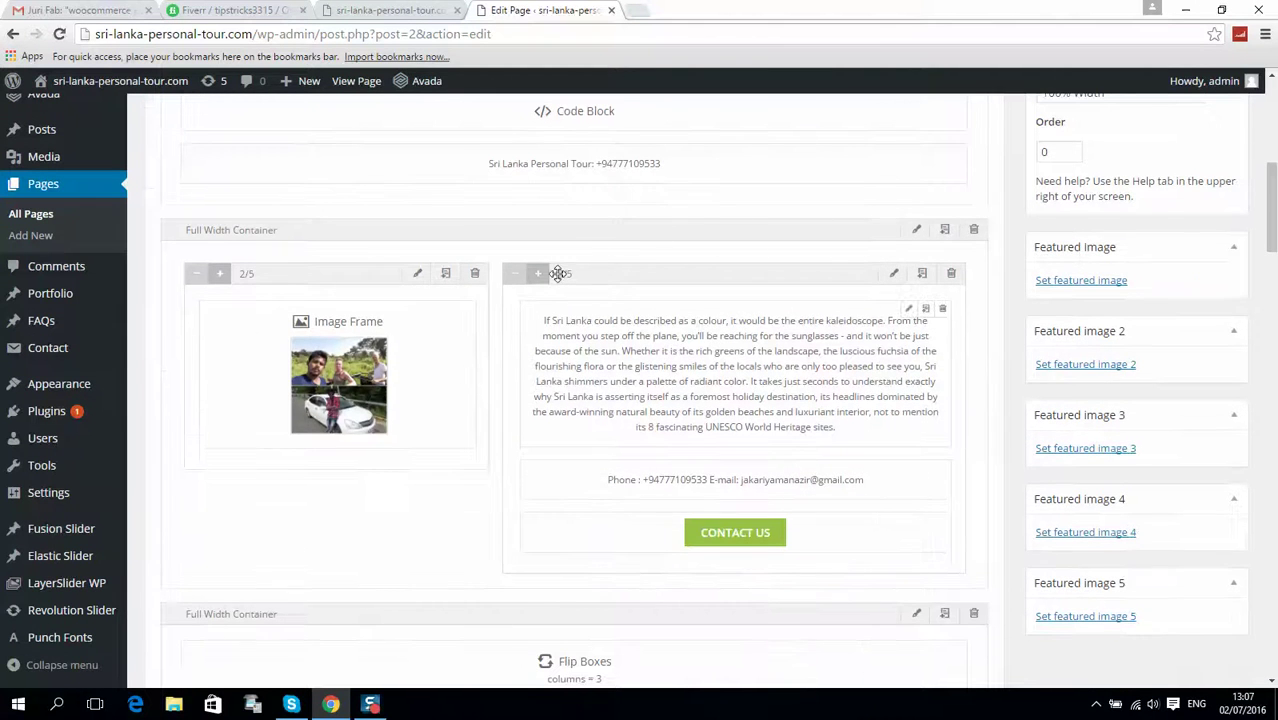
scroll(750, 360, "up", 3)
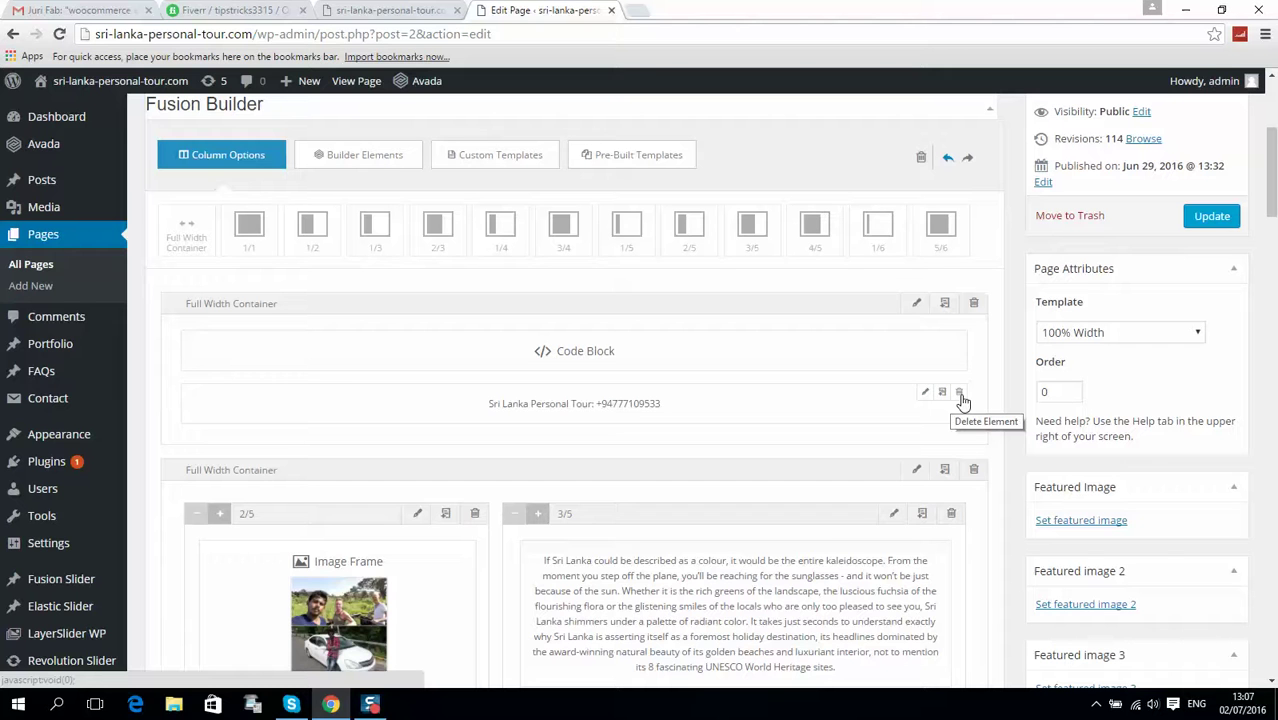
left_click(960, 394)
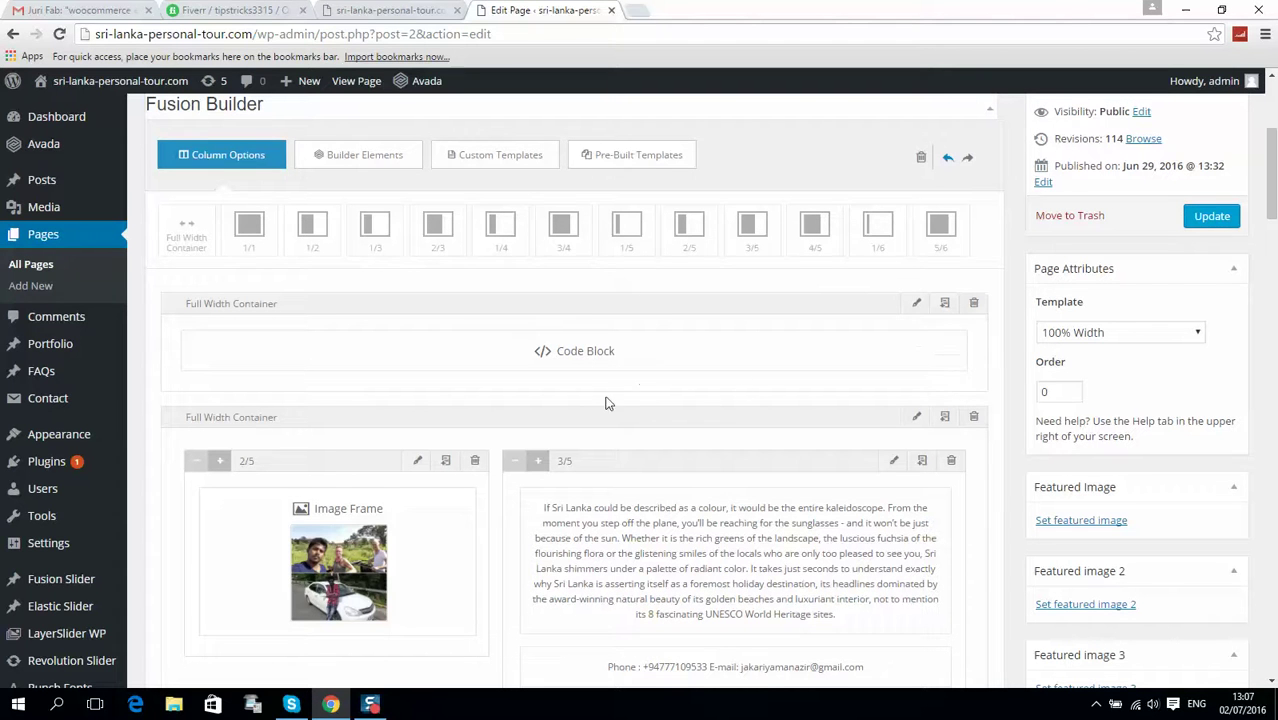
left_click(65, 234)
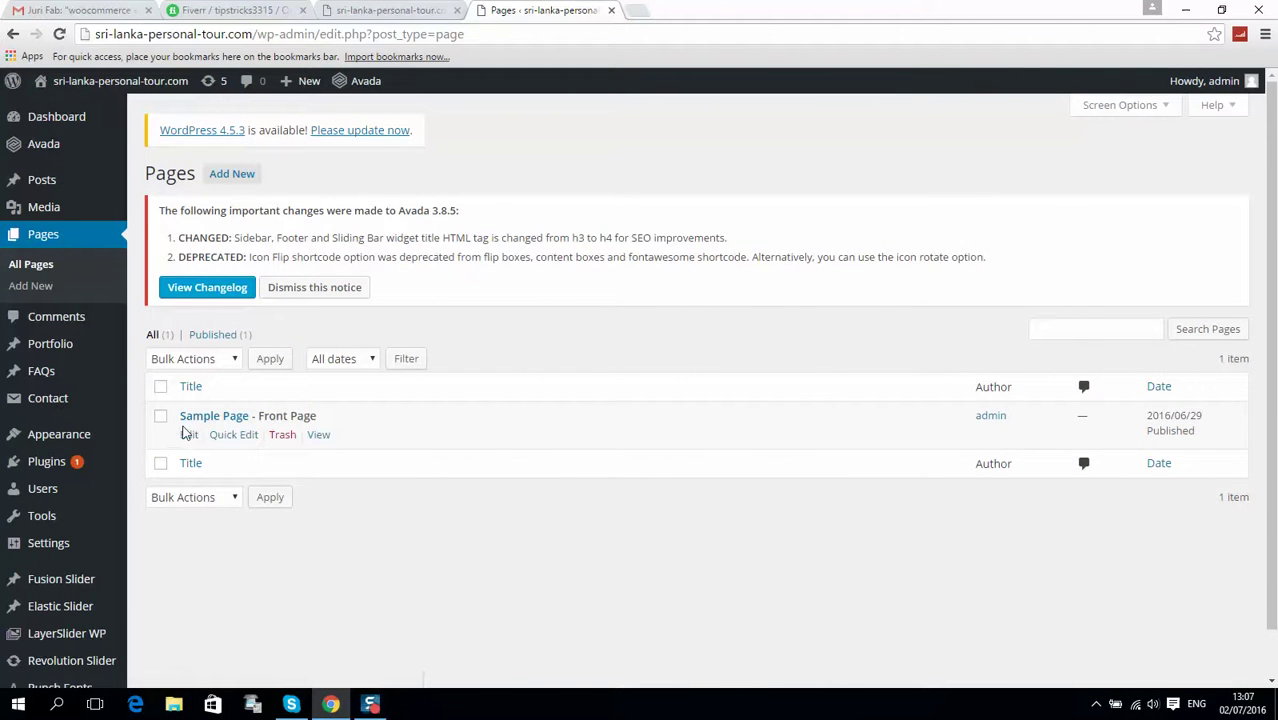
left_click(189, 434)
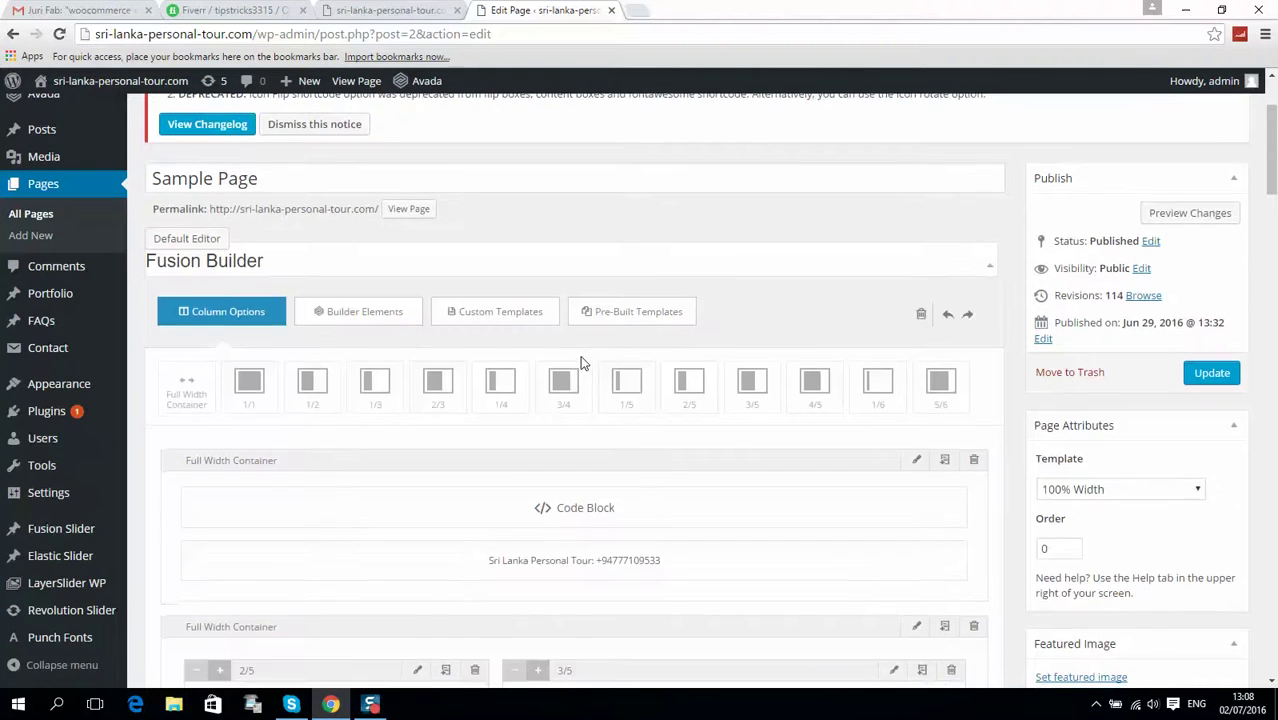
Open the phone heading's text block for editing and enlarge its content area
scroll(583, 362, "down", 3)
scroll(450, 350, "up", 2)
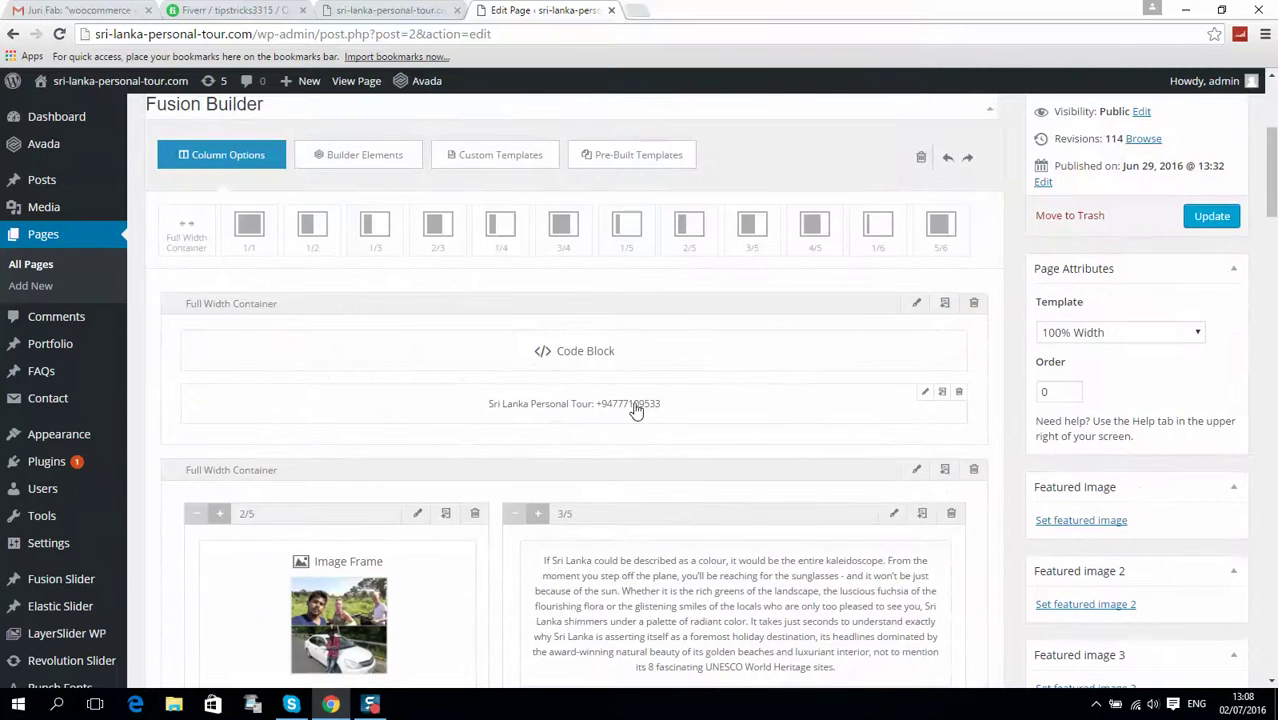
scroll(690, 428, "up", 1)
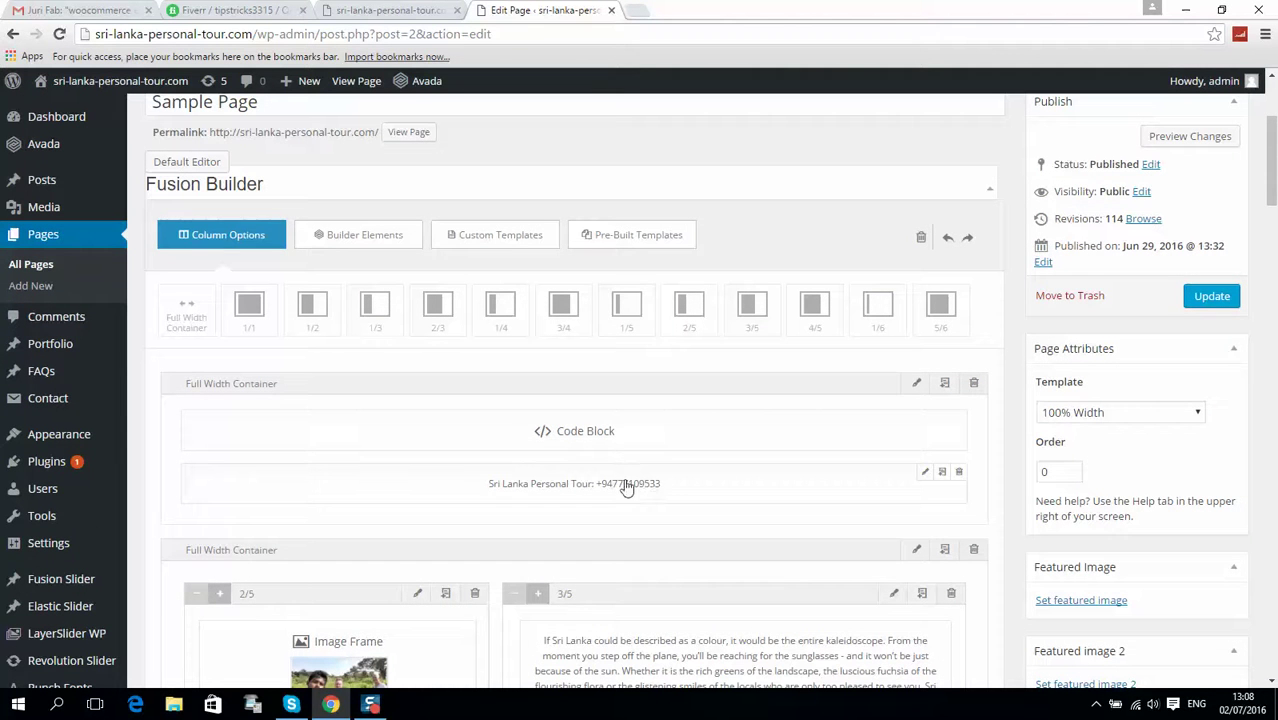
left_click(928, 476)
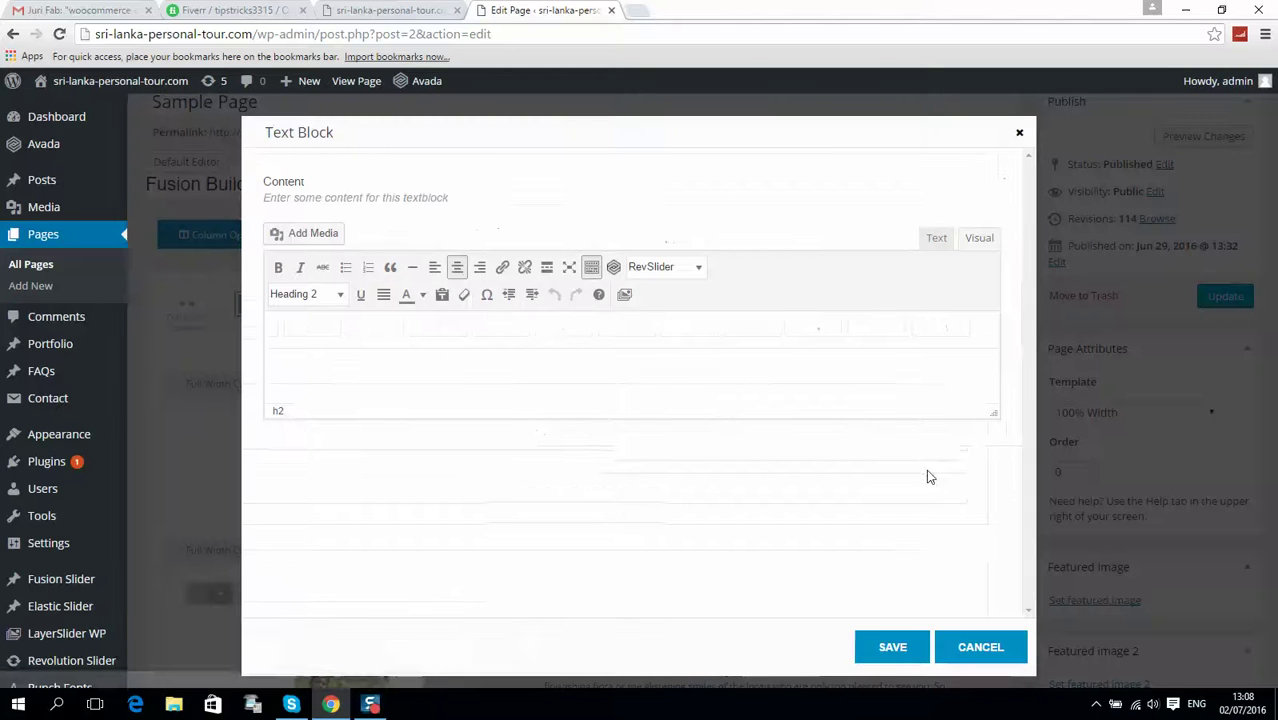
left_click_drag(1005, 421, 1005, 510)
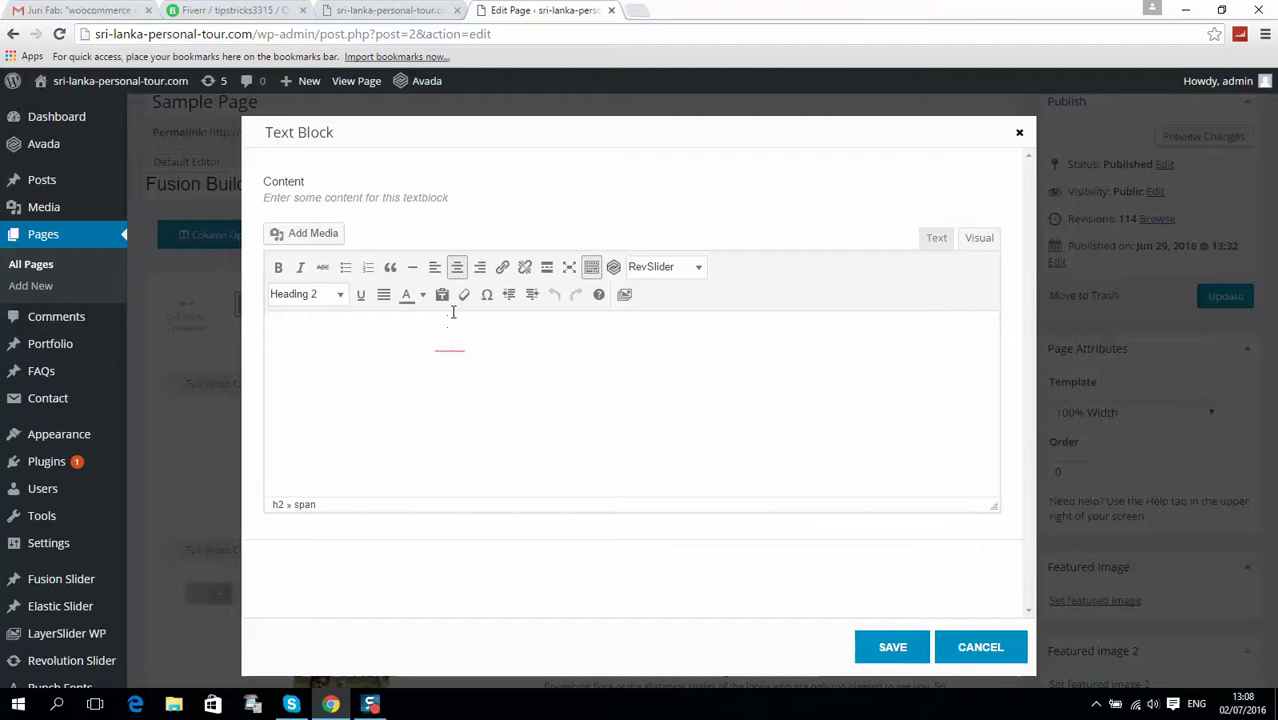
Check the phone heading in the green band of the live home page and return to the page editor
left_click(390, 10)
scroll(640, 400, "down", 2)
left_click_drag(818, 297, 780, 297)
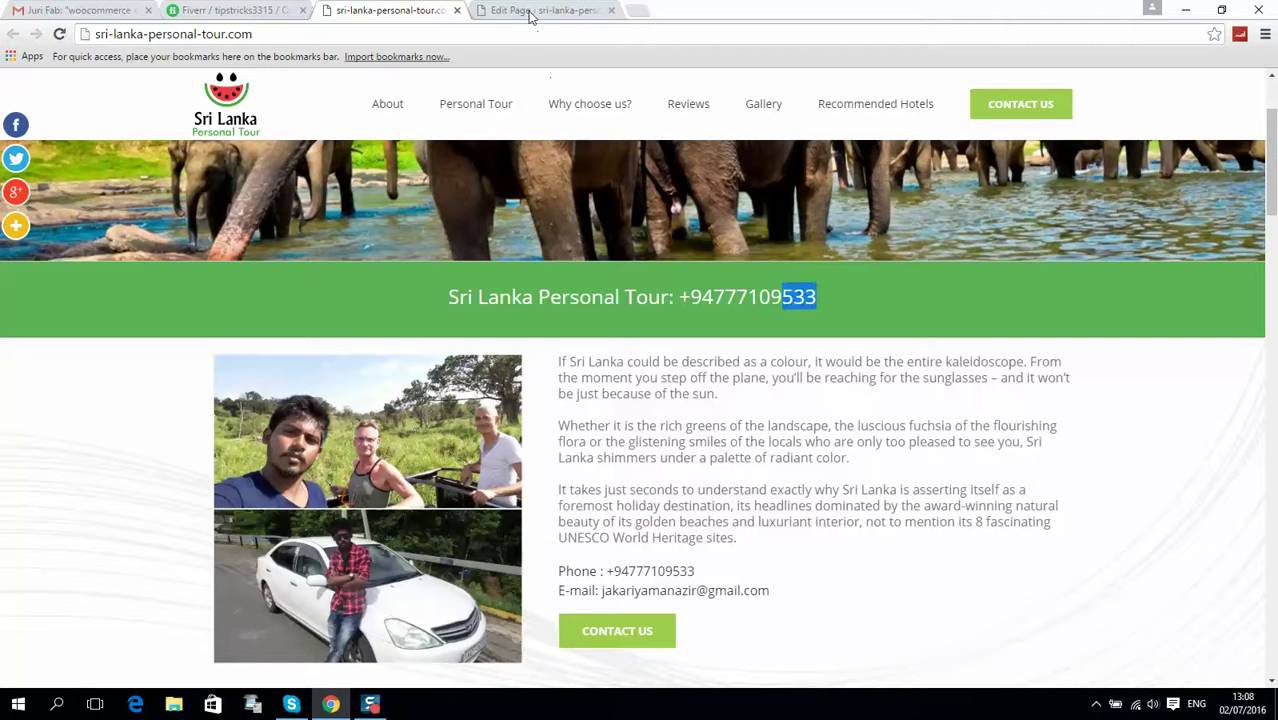
key("ctrl+Tab")
Colour the whole heading line in the text block black
triple_click(608, 358)
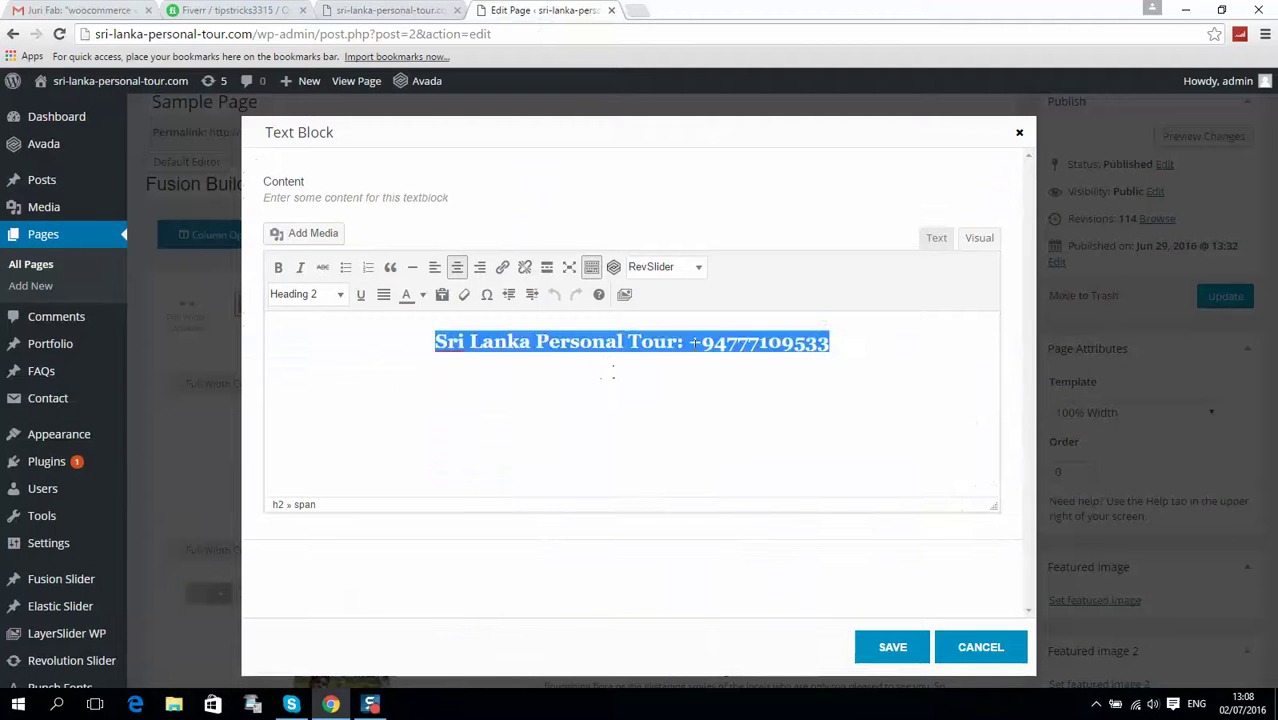
left_click(421, 294)
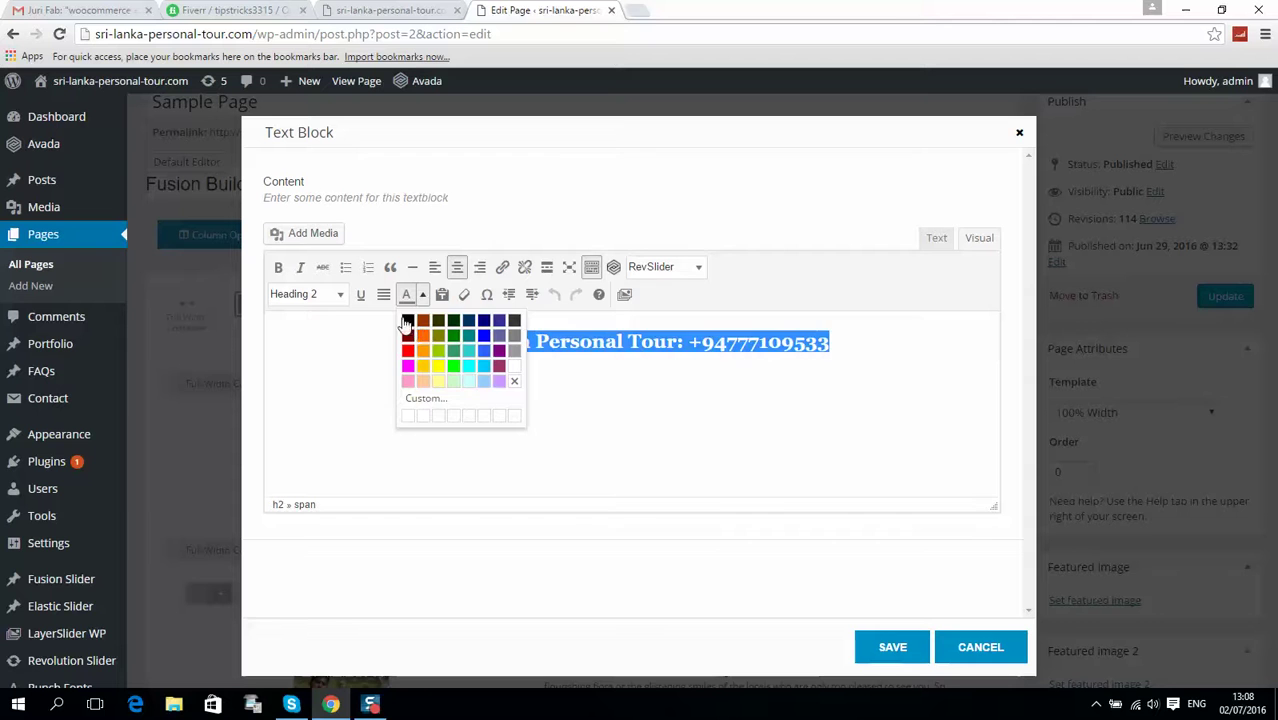
left_click(406, 316)
left_click(714, 362)
Replace the last three digits of the heading's phone number with 777
left_click_drag(820, 334, 828, 346)
left_click(837, 342)
type("777")
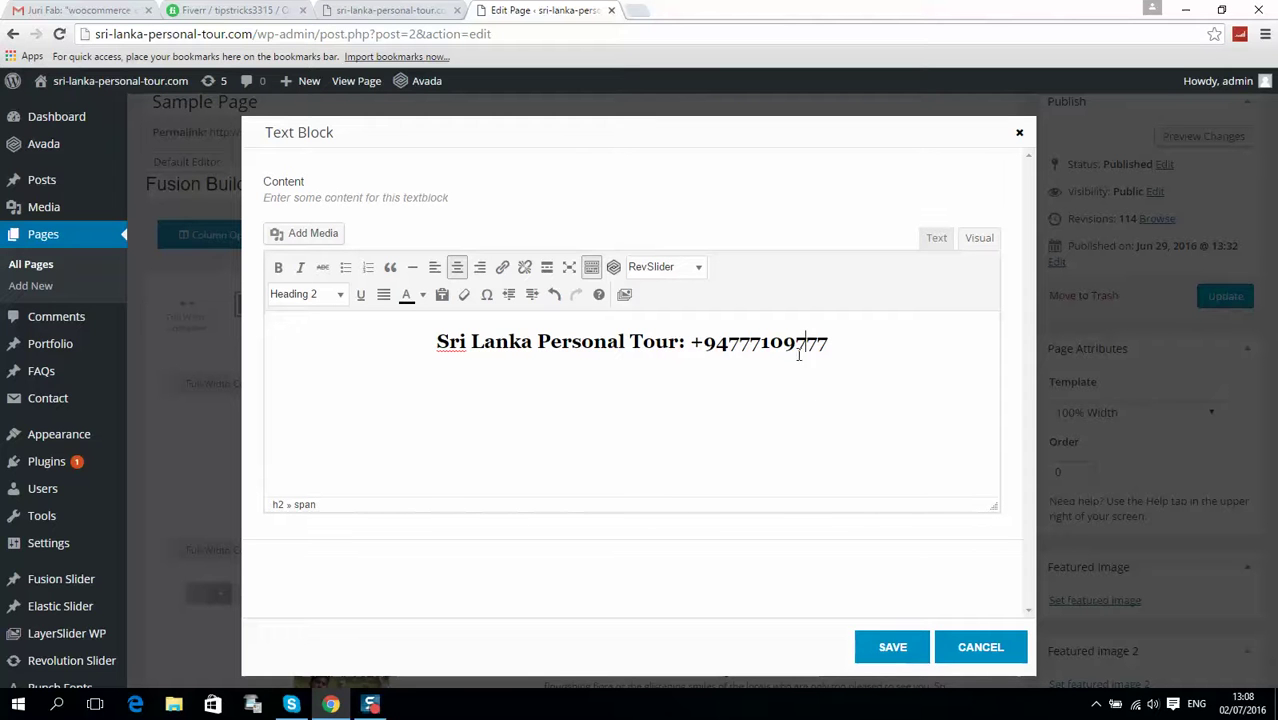
Colour the whole heading line white and close the text block without saving its changes
left_click_drag(864, 338, 321, 385)
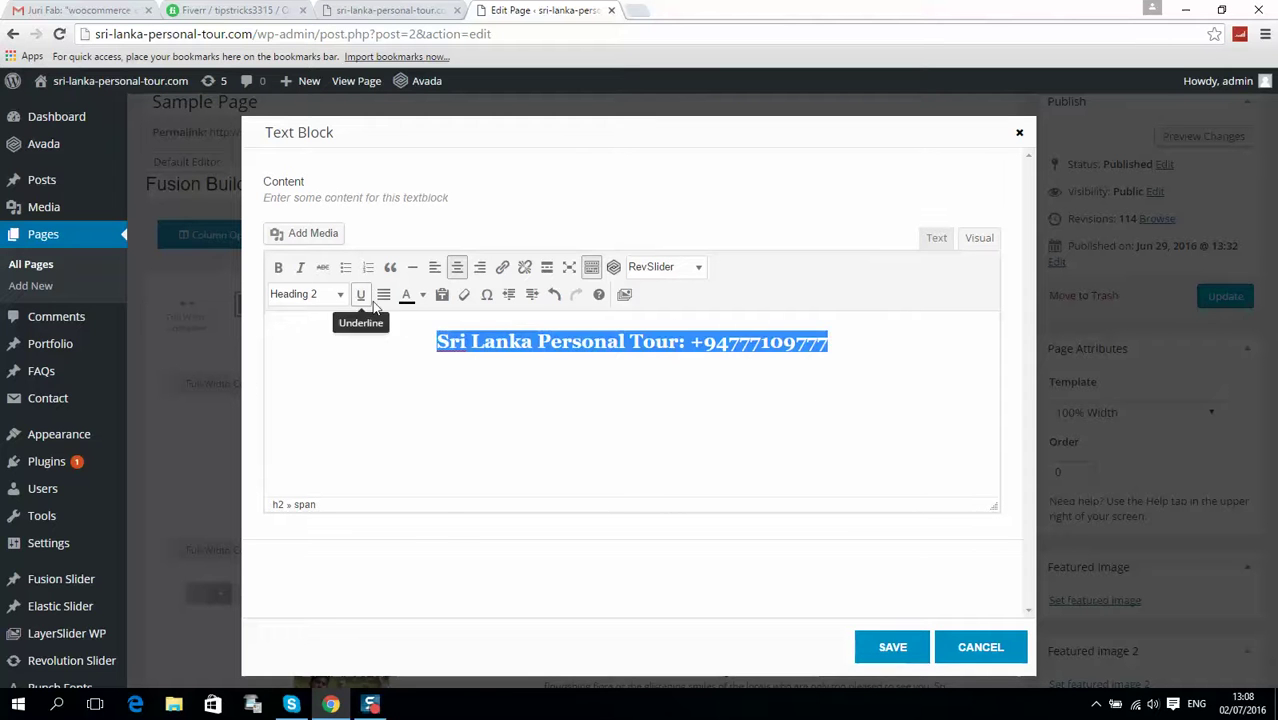
left_click(422, 294)
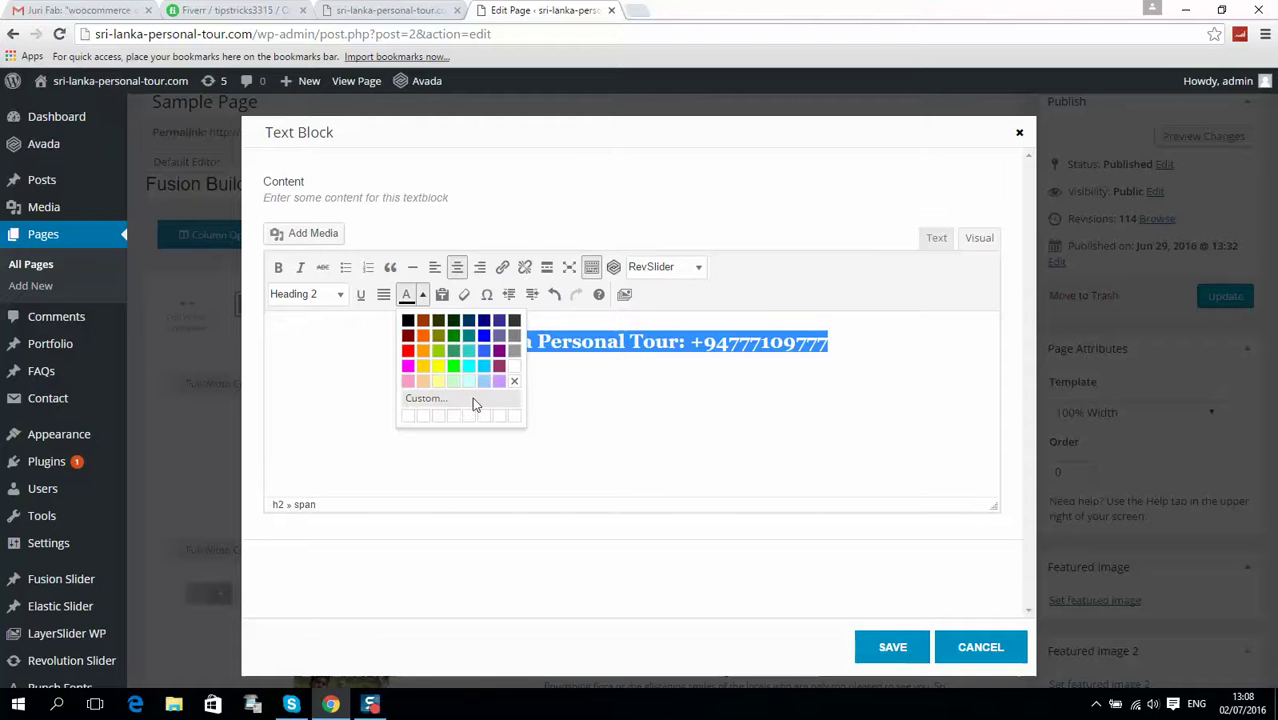
left_click(514, 366)
left_click(738, 414)
left_click(960, 640)
Compare the three-column Flip Boxes element in the page builder with the tour boxes on the live home page
scroll(628, 380, "down", 5)
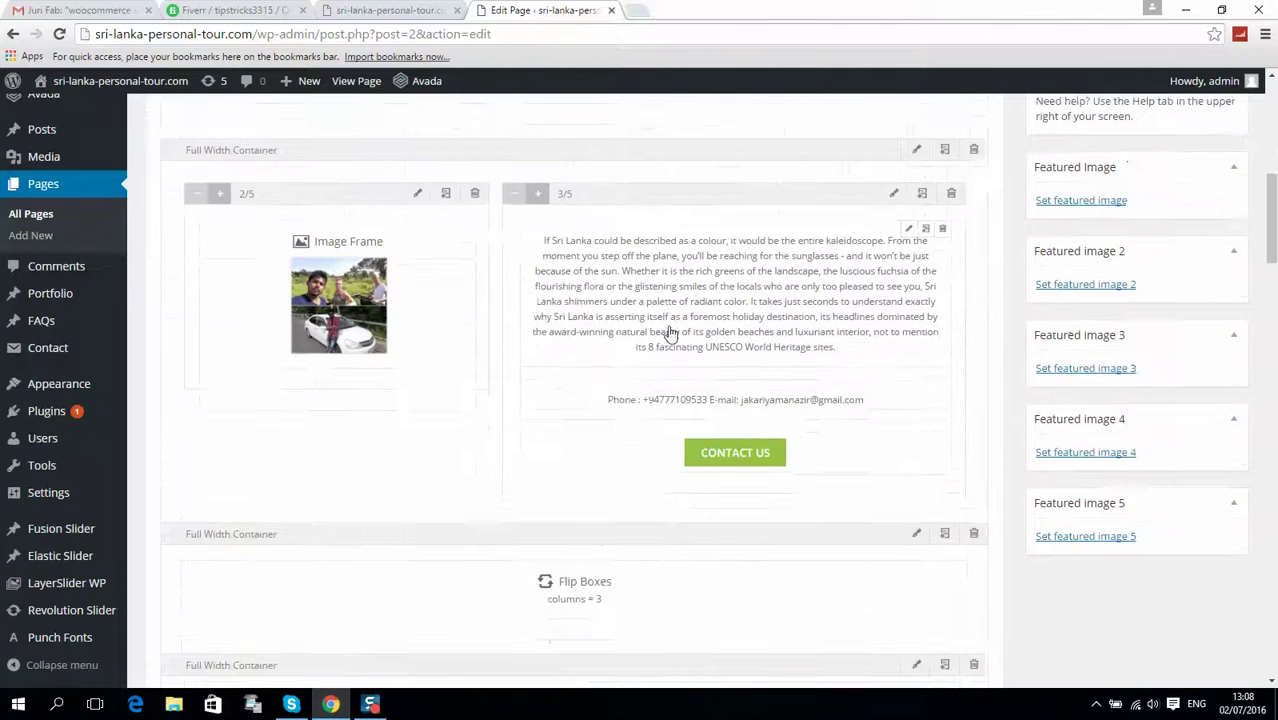
scroll(670, 333, "down", 3)
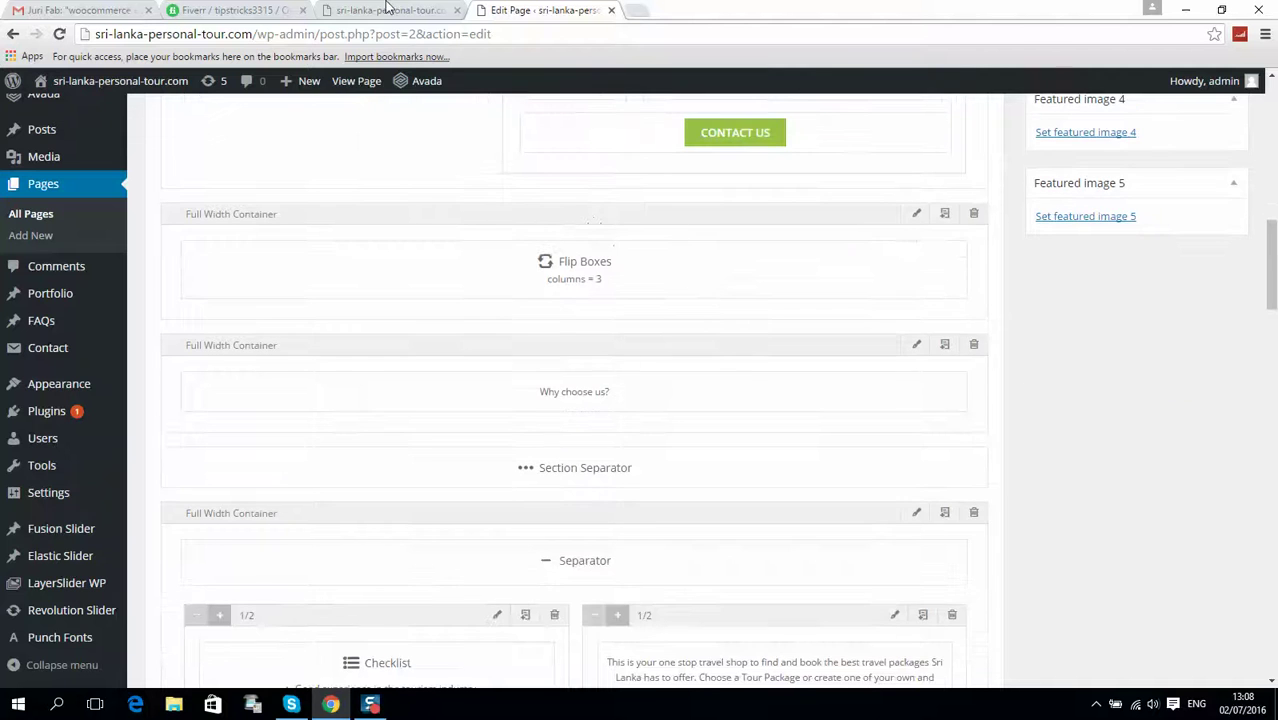
left_click(385, 11)
scroll(720, 371, "down", 4)
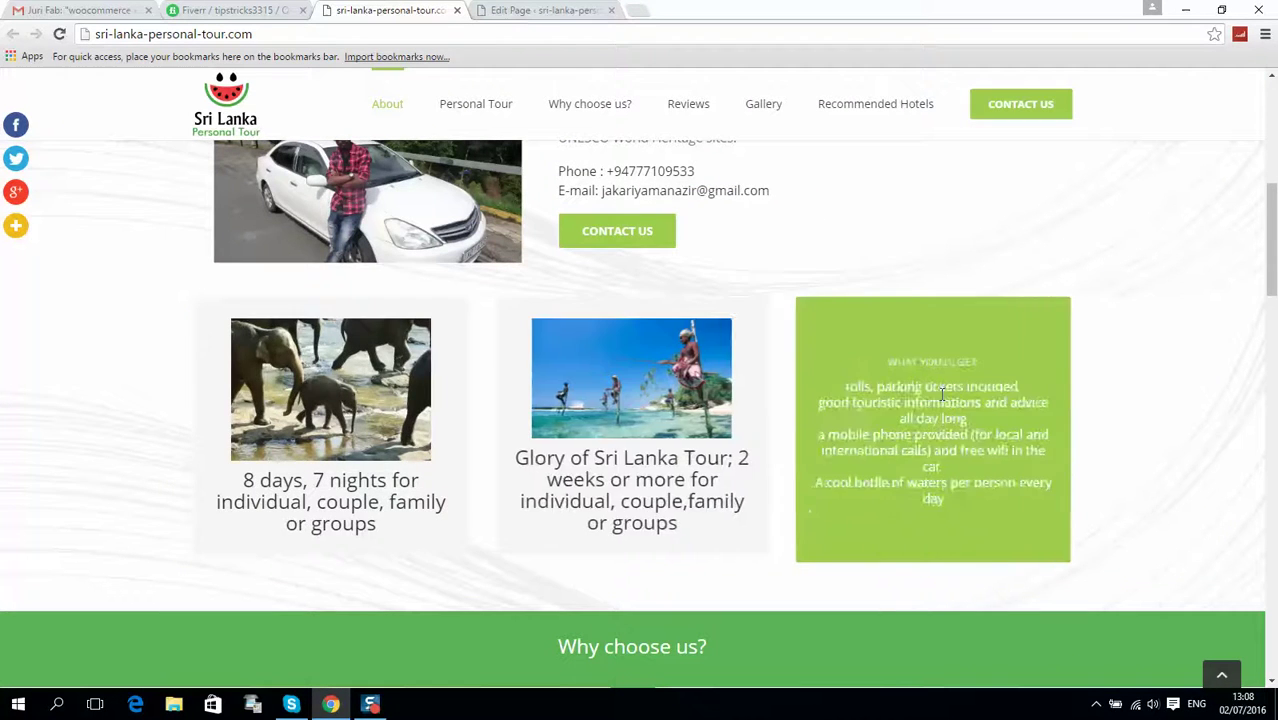
scroll(49, 400, "down", 1)
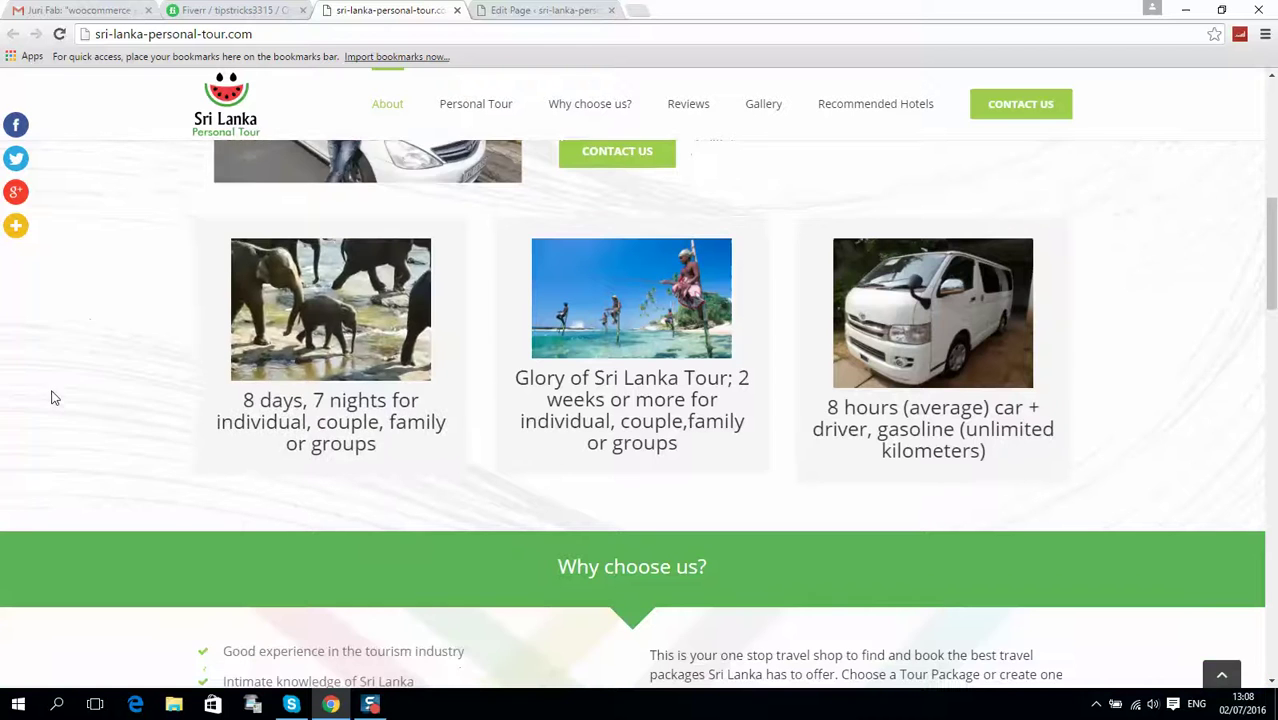
left_click(487, 13)
scroll(700, 297, "down", 2)
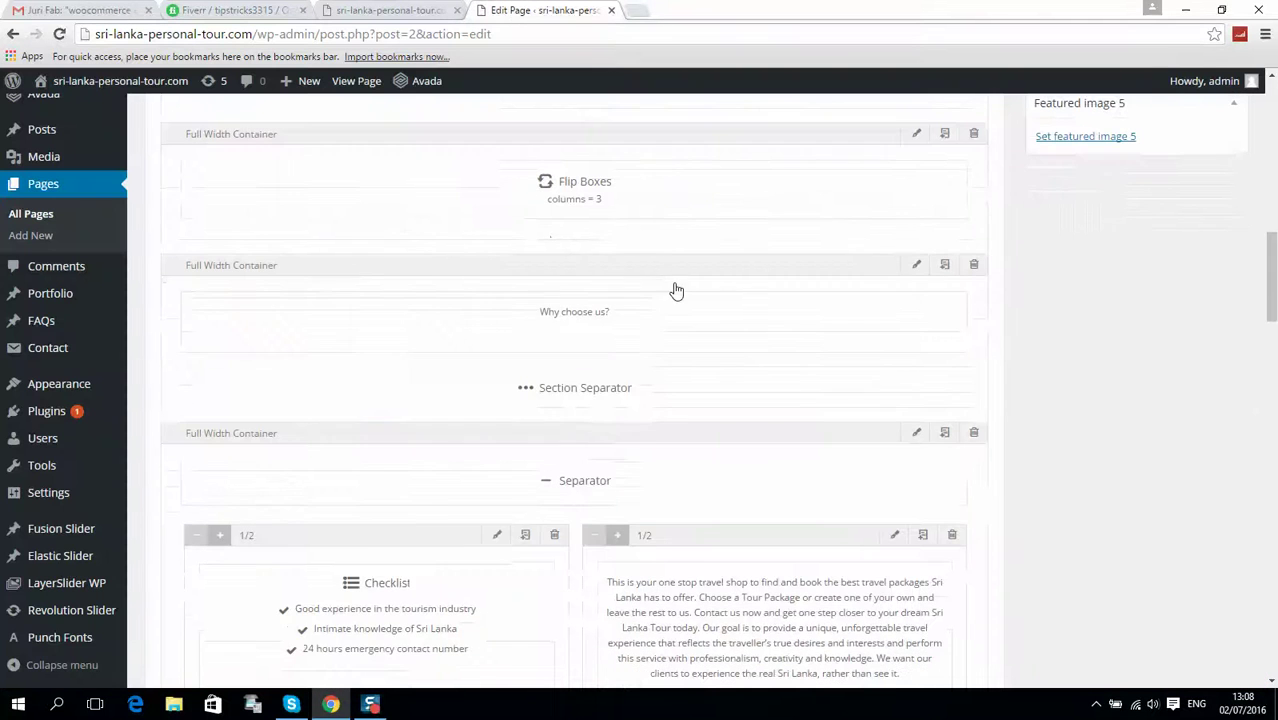
scroll(650, 374, "down", 1)
scroll(633, 366, "up", 3)
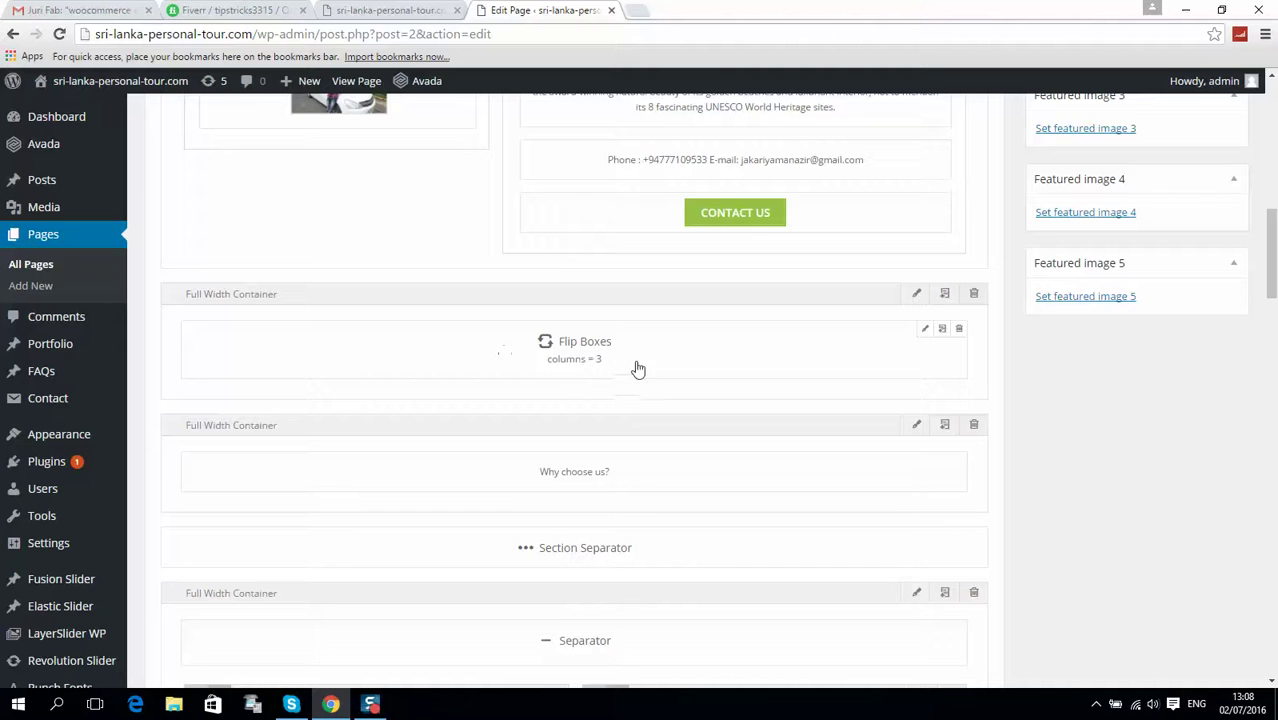
Open the Flip Boxes element's settings and compare its item list with the tour boxes on the live home page
scroll(414, 348, "up", 2)
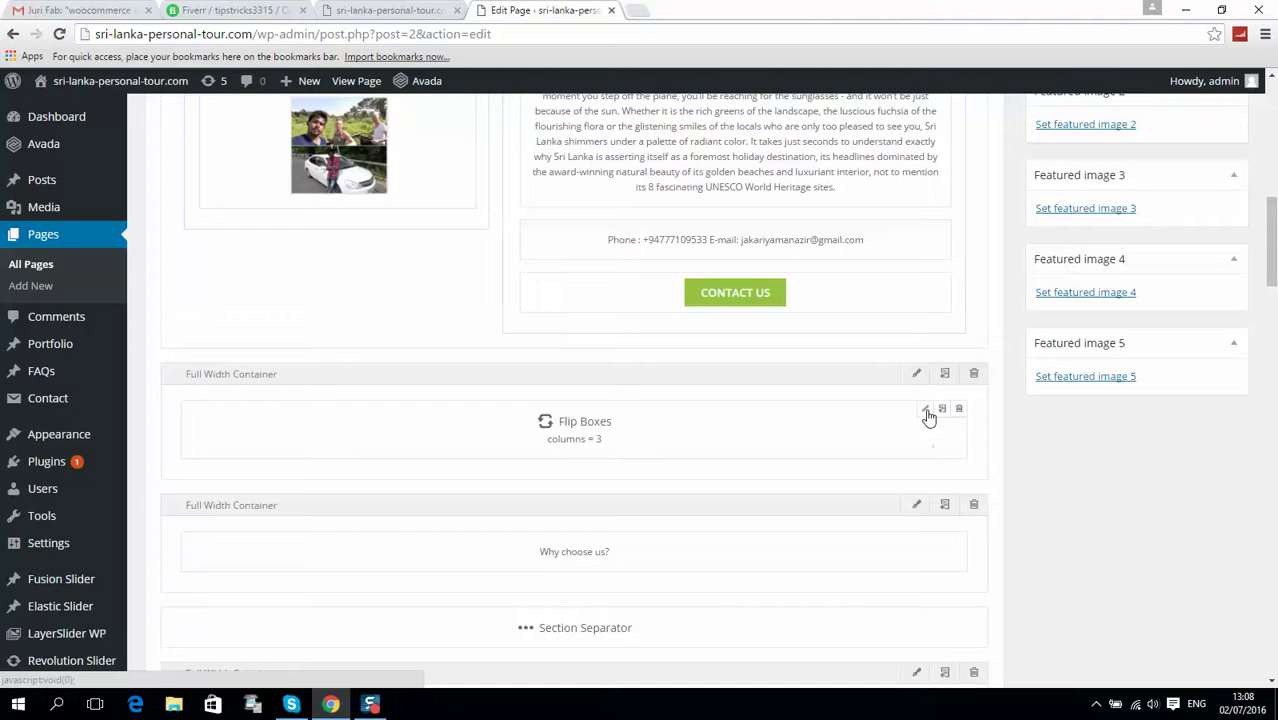
left_click(926, 413)
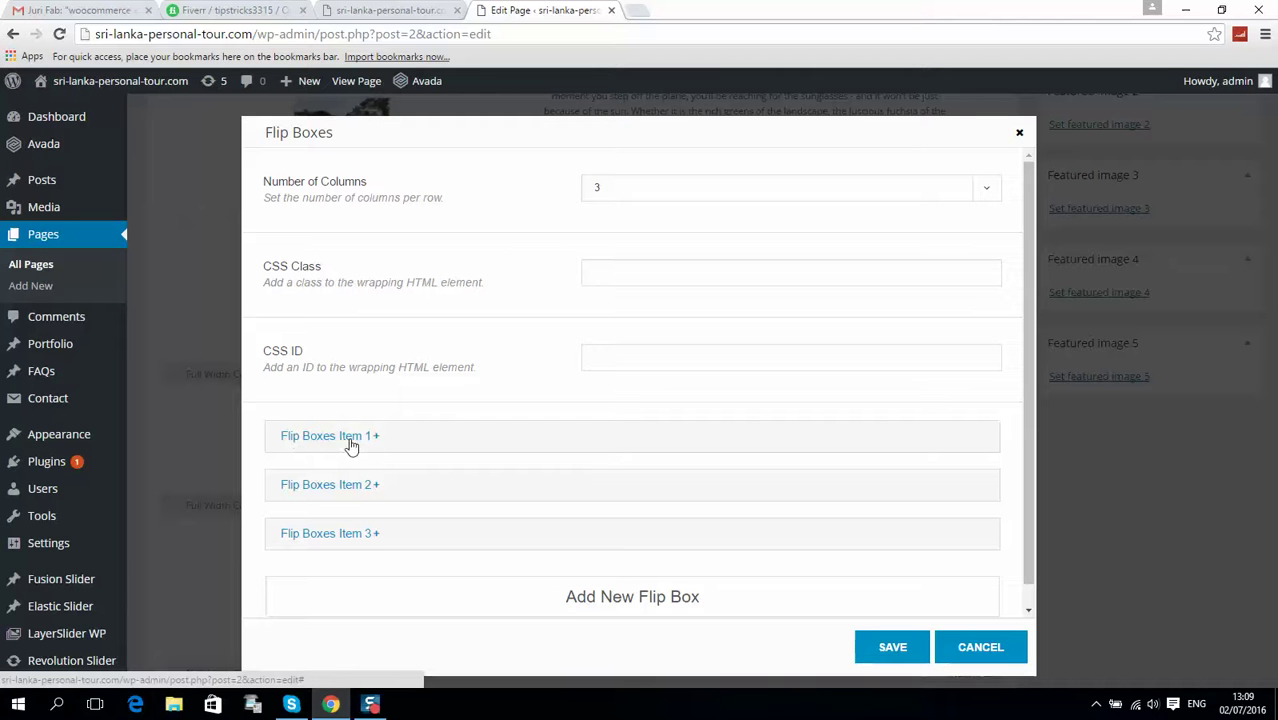
left_click(418, 10)
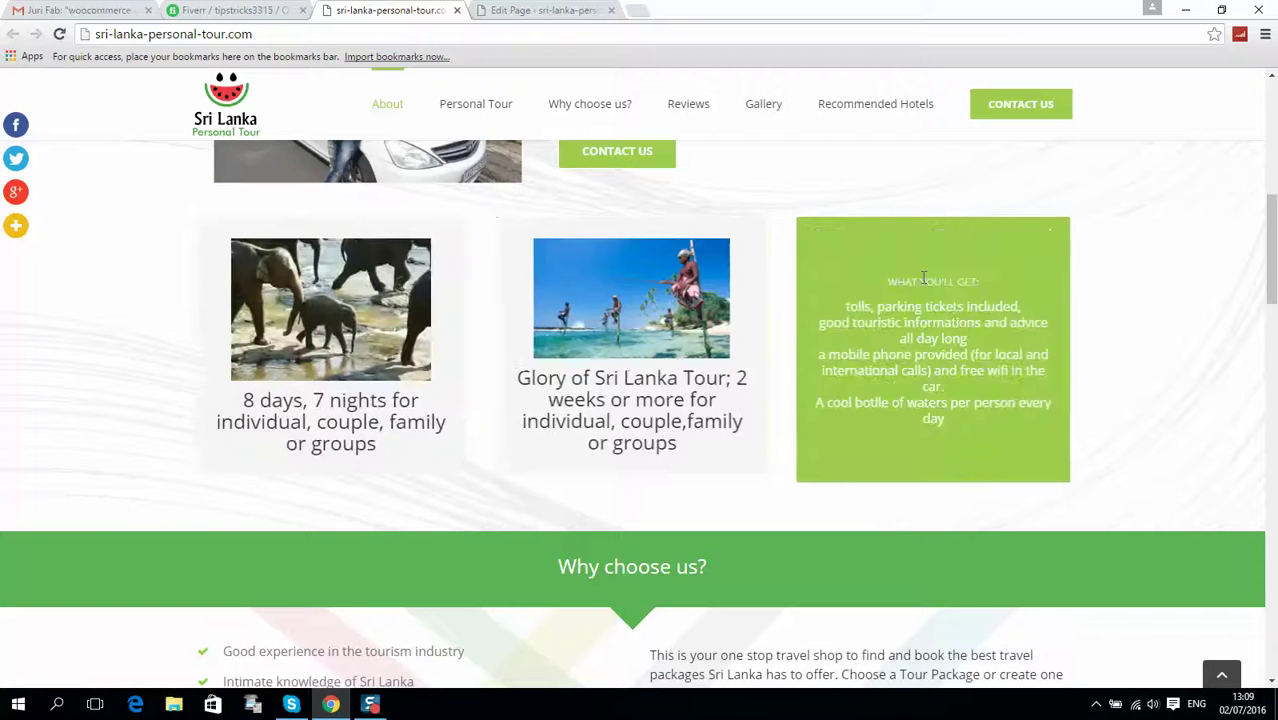
left_click(500, 10)
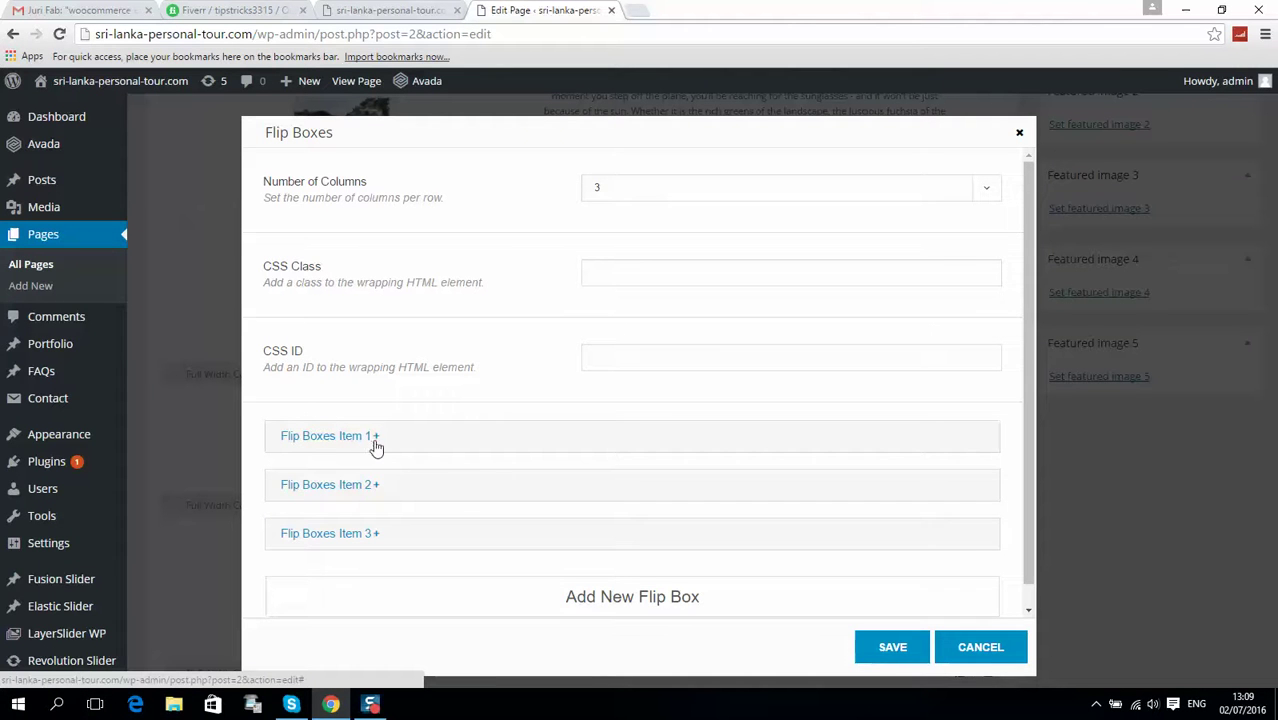
Expand Flip Boxes Item 1 and compare its frontside heading and backside text with the first tour box on the live page
left_click(476, 448)
scroll(580, 410, "down", 3)
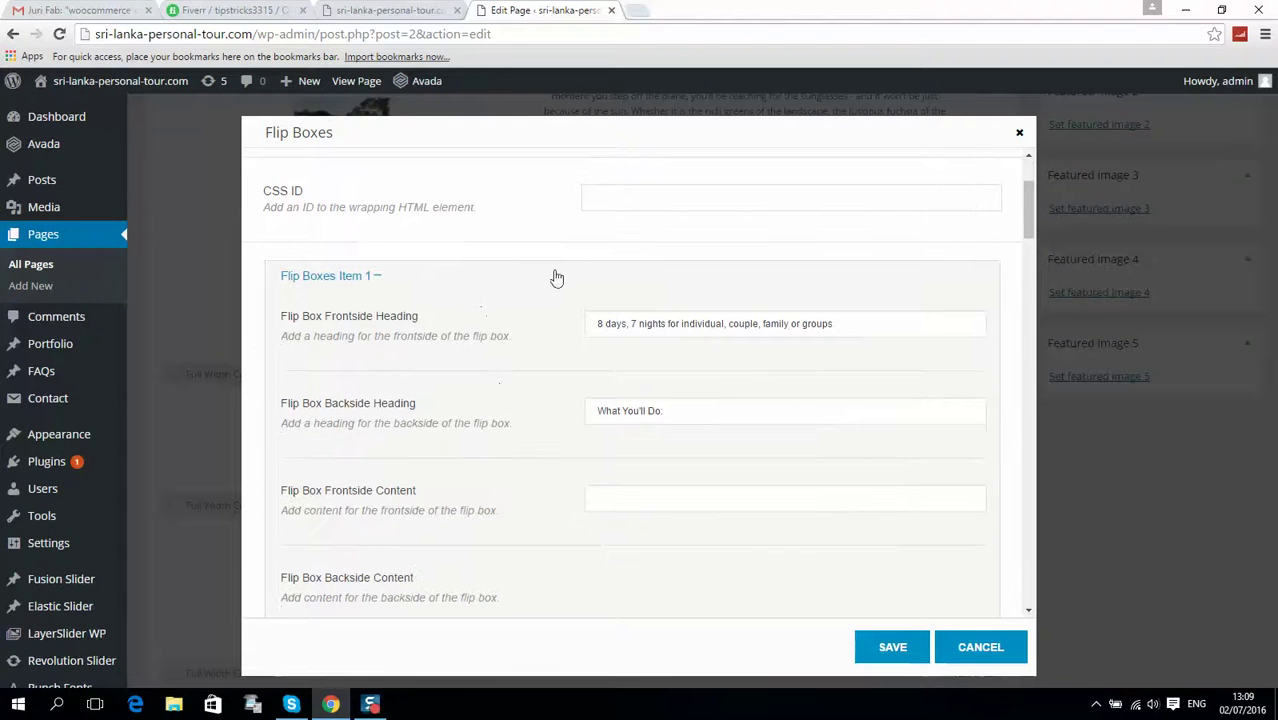
left_click_drag(827, 323, 548, 314)
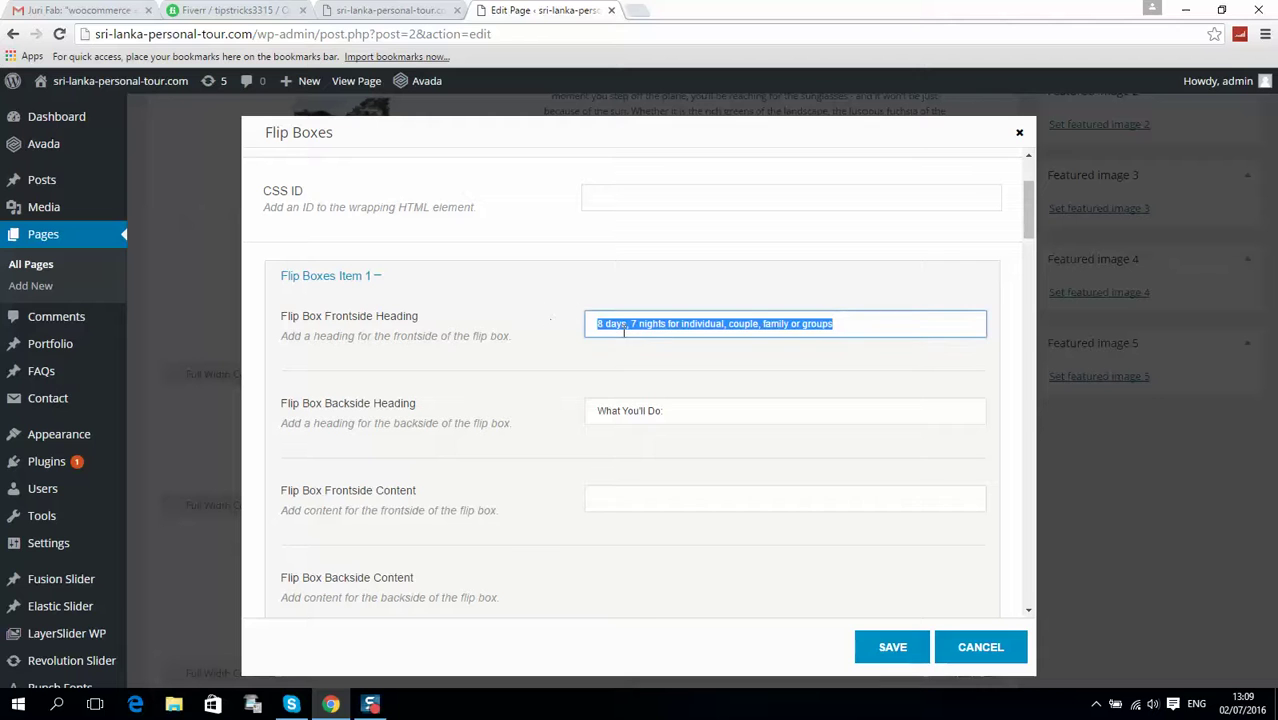
left_click(390, 11)
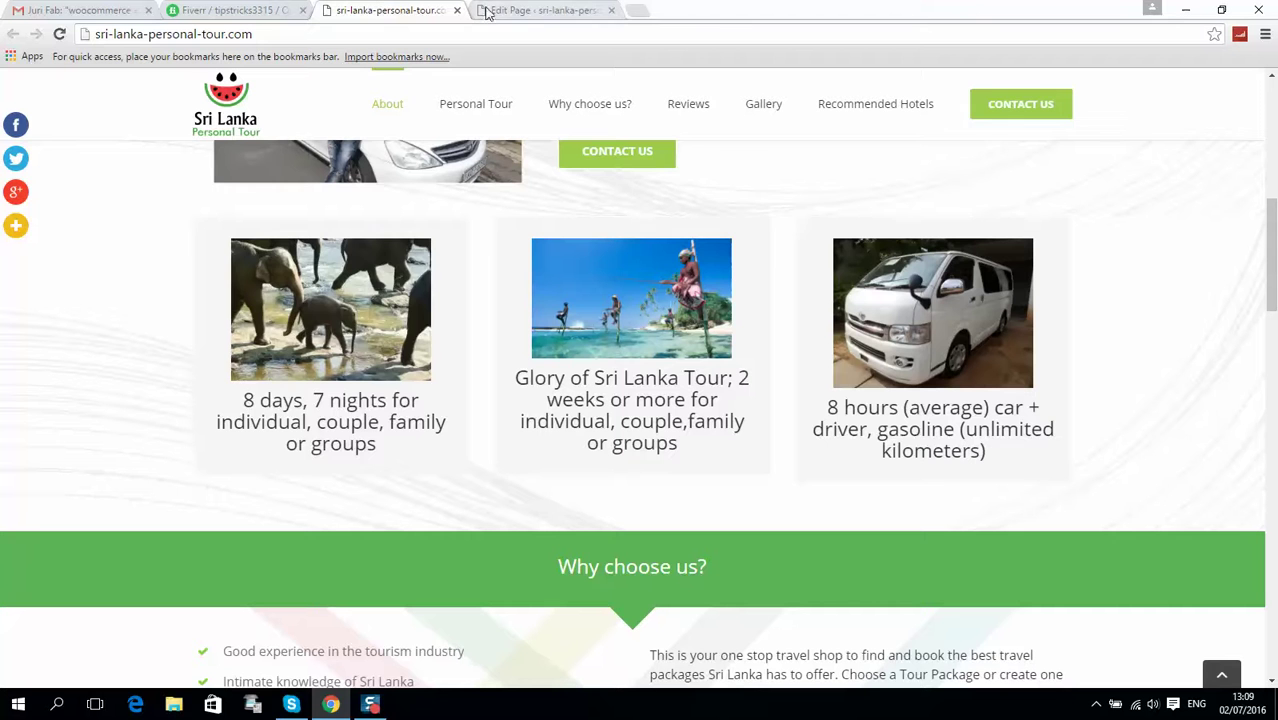
mouse_move(346, 304)
left_click_drag(287, 300, 378, 392)
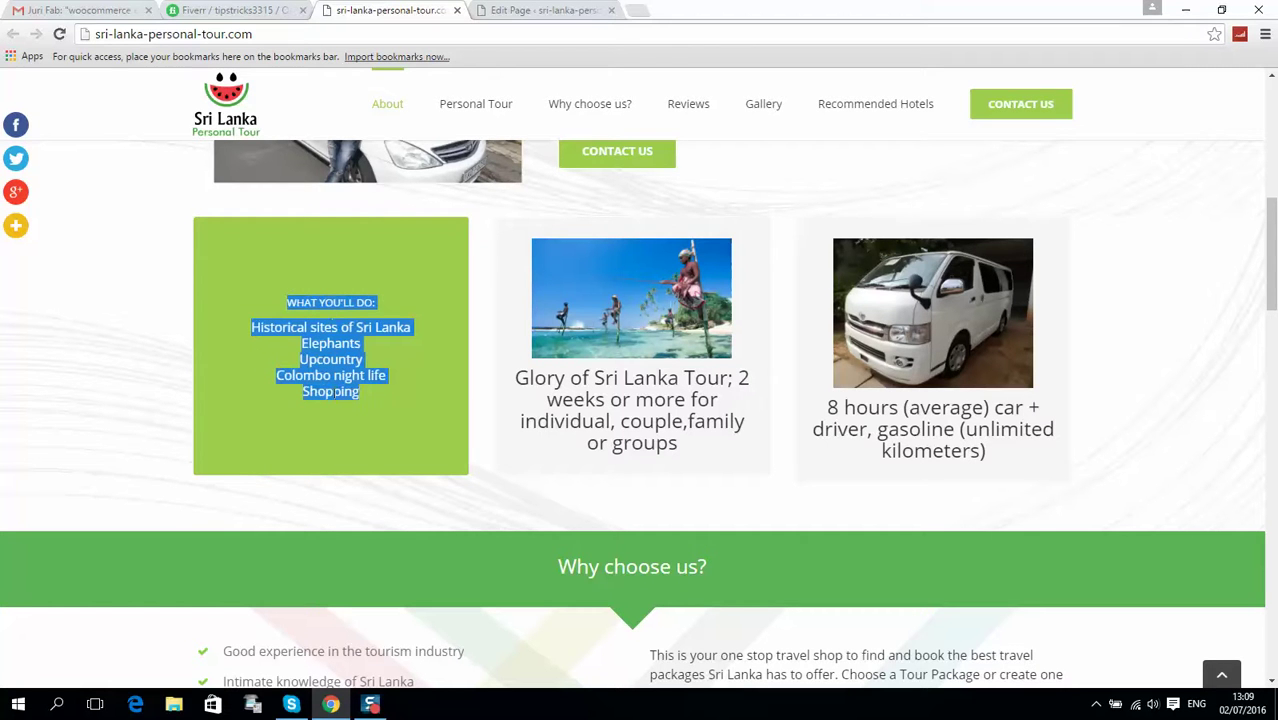
left_click(522, 10)
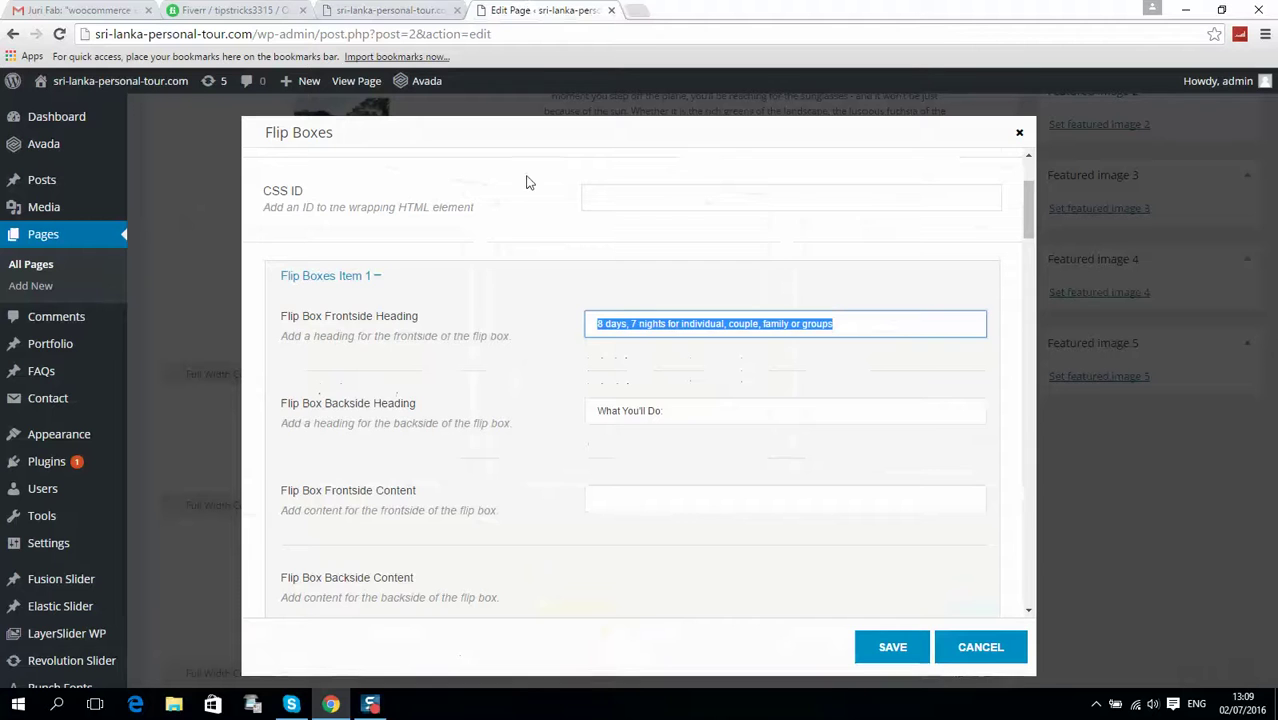
Examine the backside heading and the backside content of Flip Boxes Item 1
scroll(688, 304, "down", 1)
left_click_drag(669, 330, 556, 333)
scroll(506, 381, "down", 1)
scroll(506, 381, "down", 3)
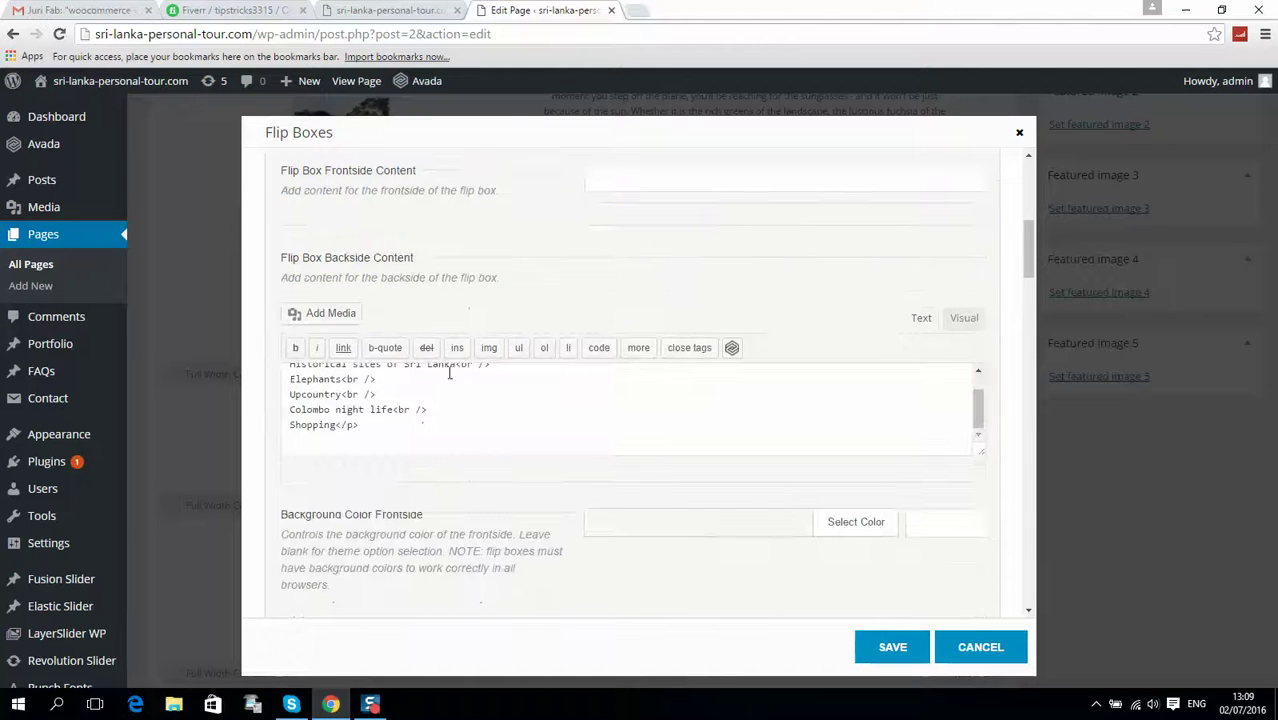
scroll(320, 402, "up", 1)
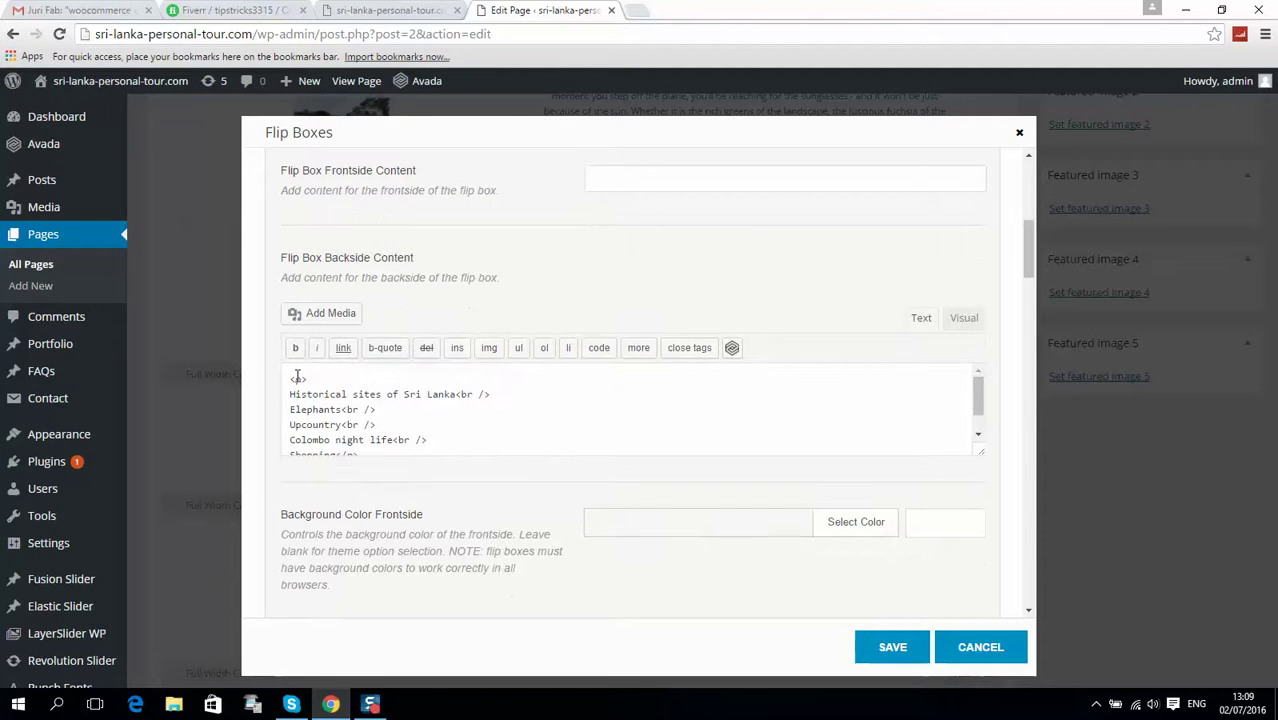
left_click_drag(292, 375, 440, 440)
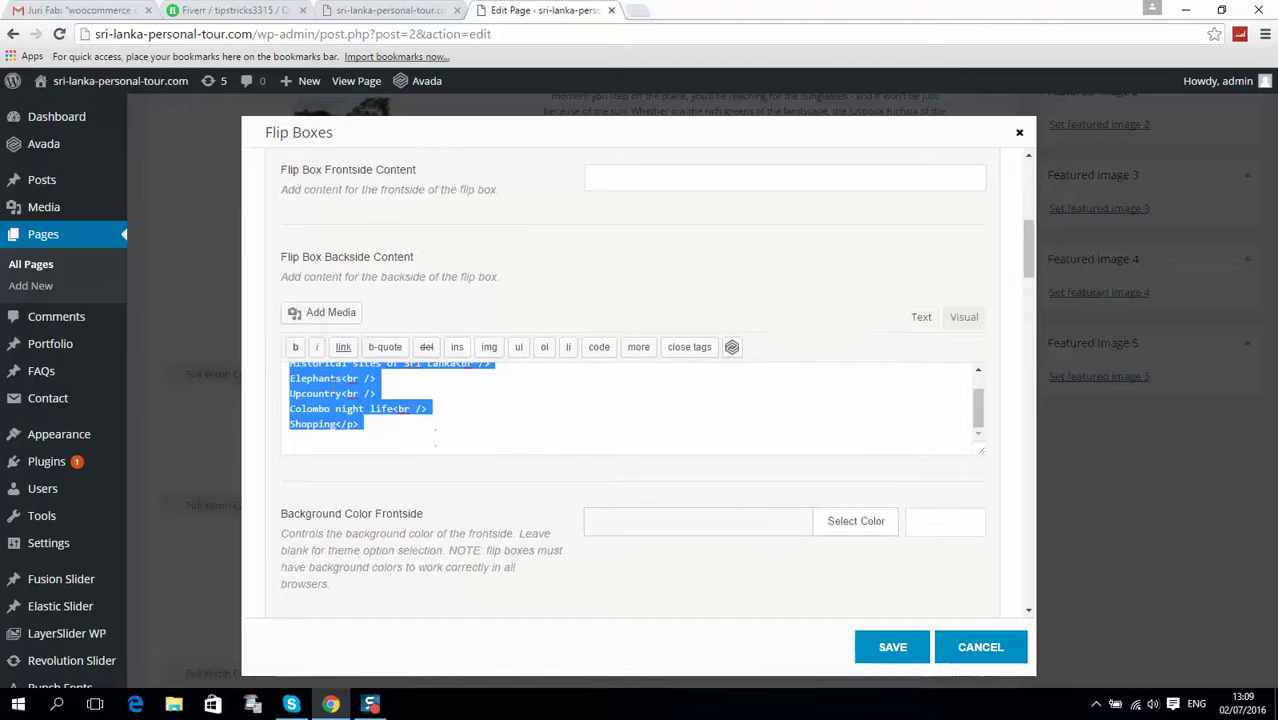
scroll(470, 450, "down", 1)
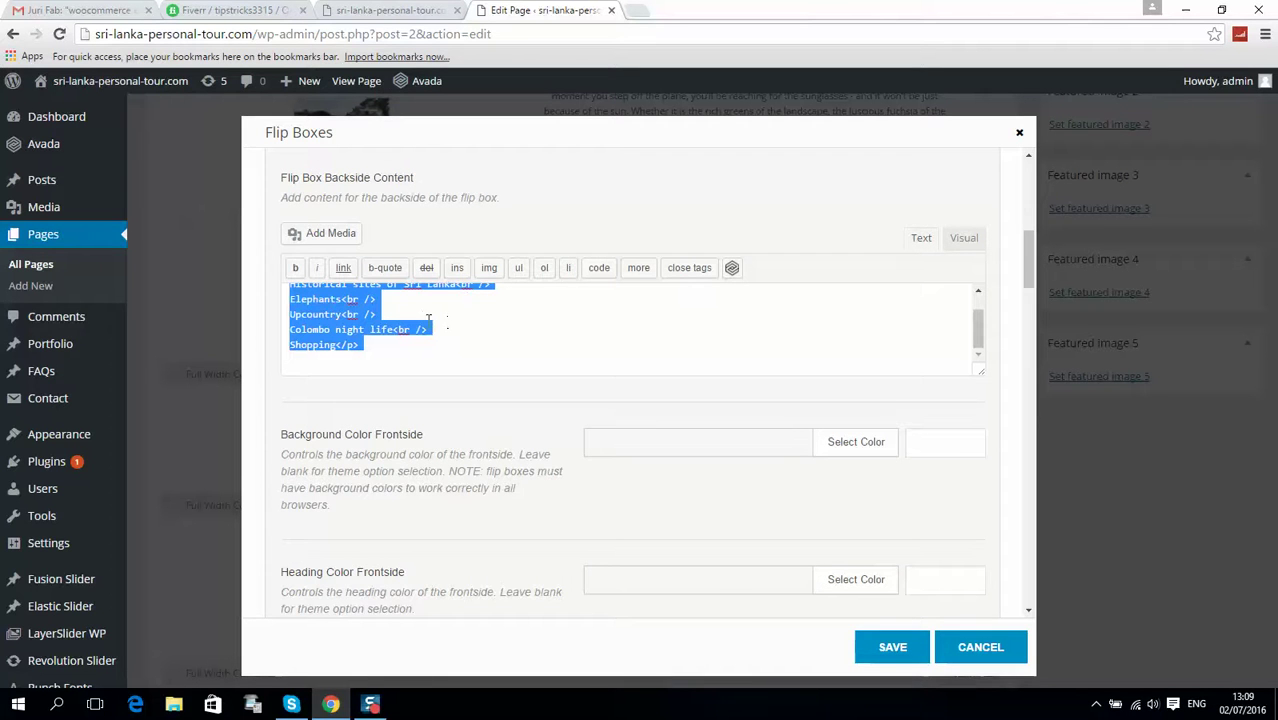
Review Item 1's remaining options down to its icon image and the image's width and height
scroll(485, 358, "down", 9)
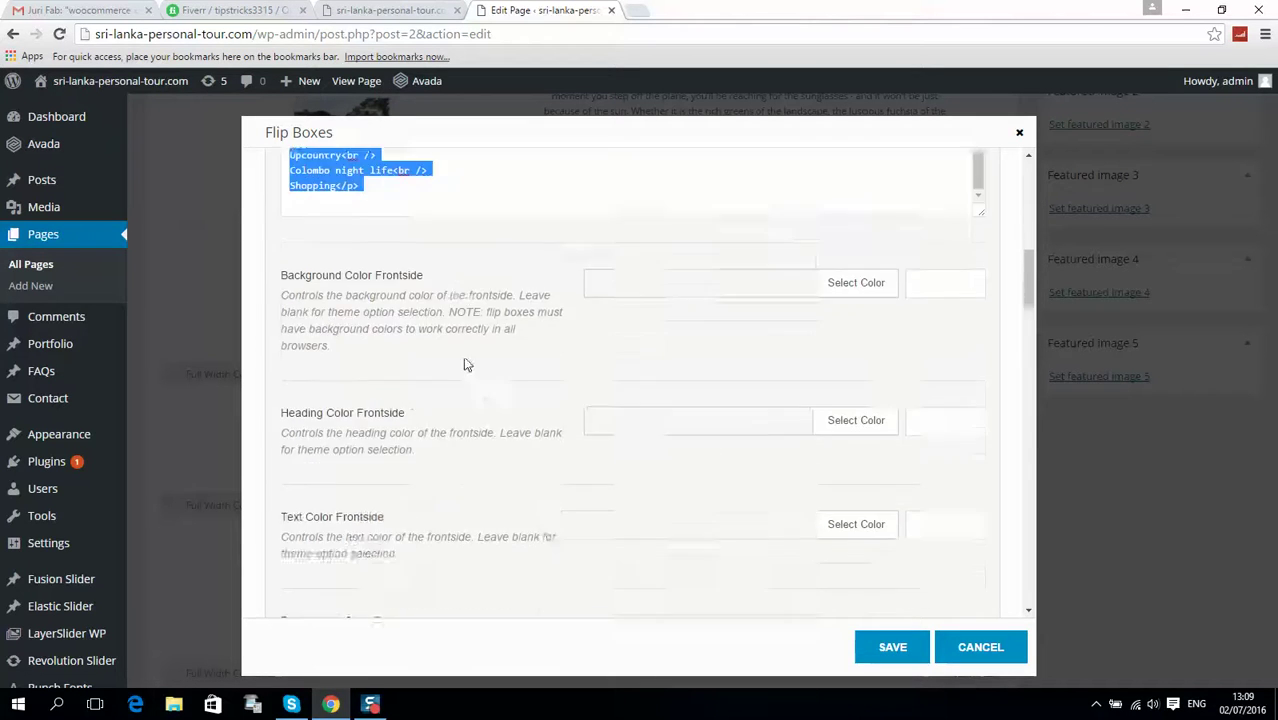
scroll(485, 358, "down", 10)
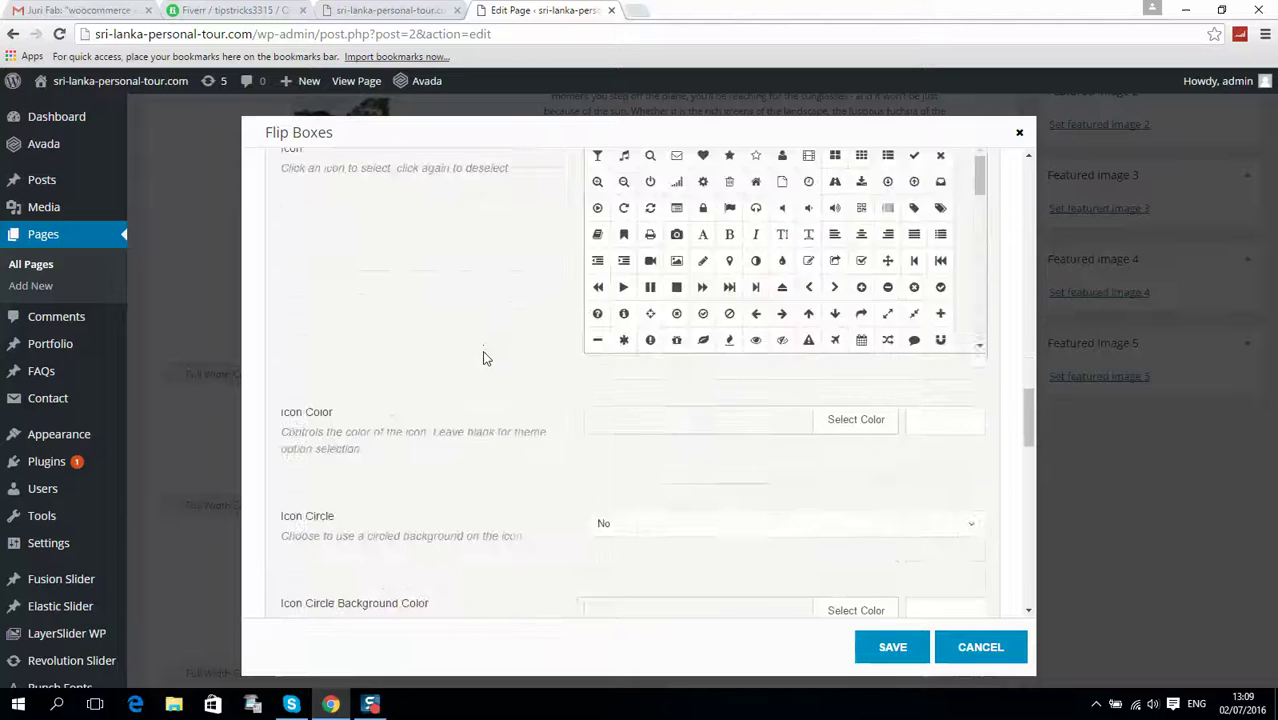
scroll(518, 298, "down", 3)
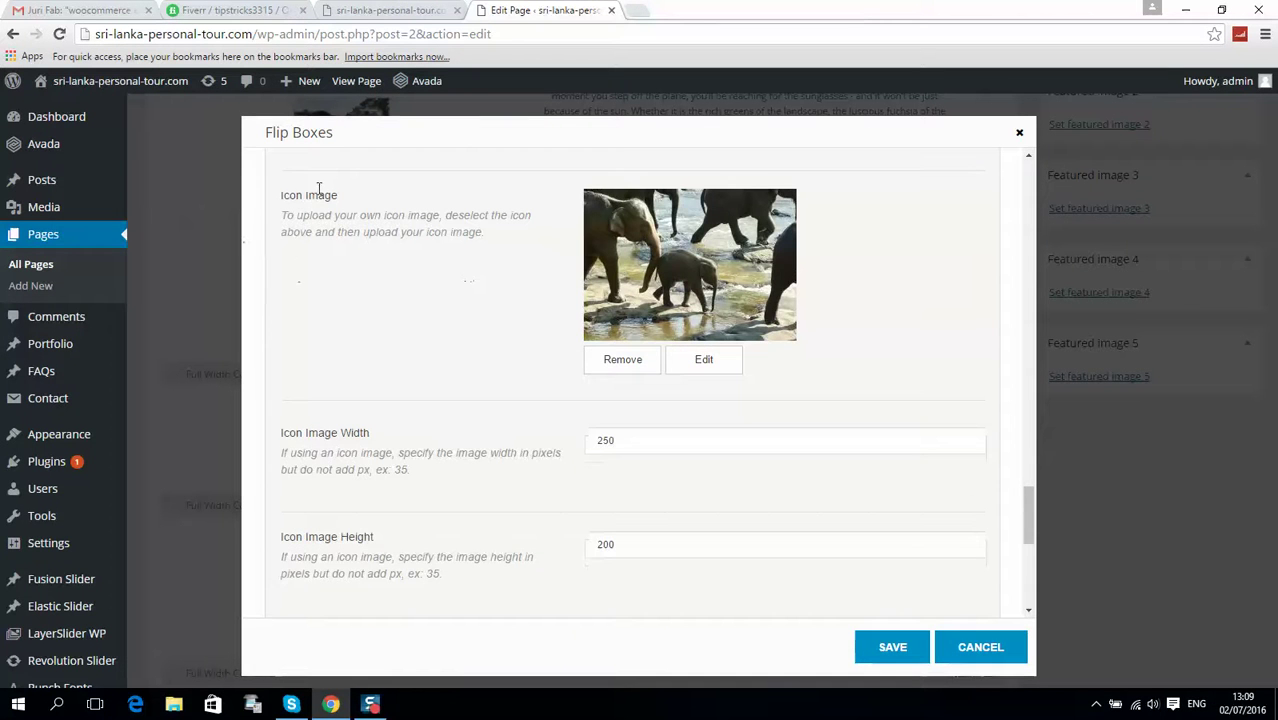
scroll(675, 333, "up", 1)
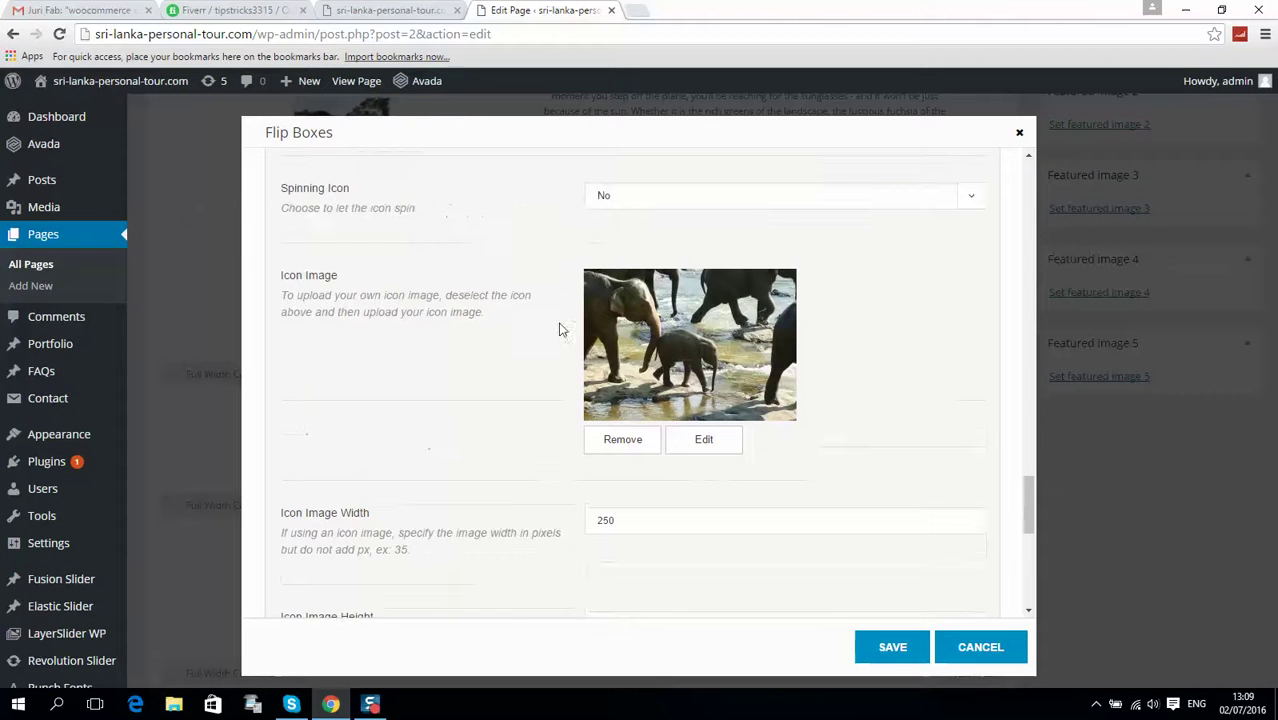
scroll(576, 334, "down", 2)
left_click(621, 360)
double_click(621, 356)
left_click(624, 463)
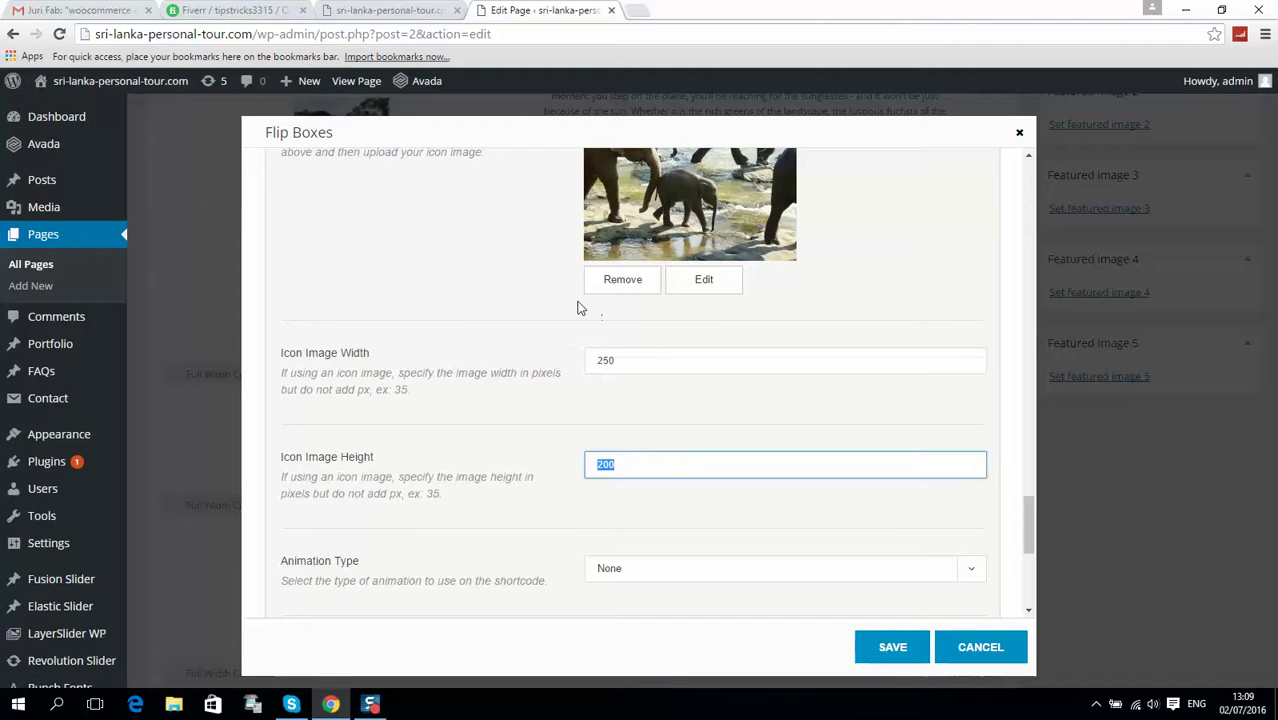
left_click(666, 474)
scroll(679, 350, "up", 1)
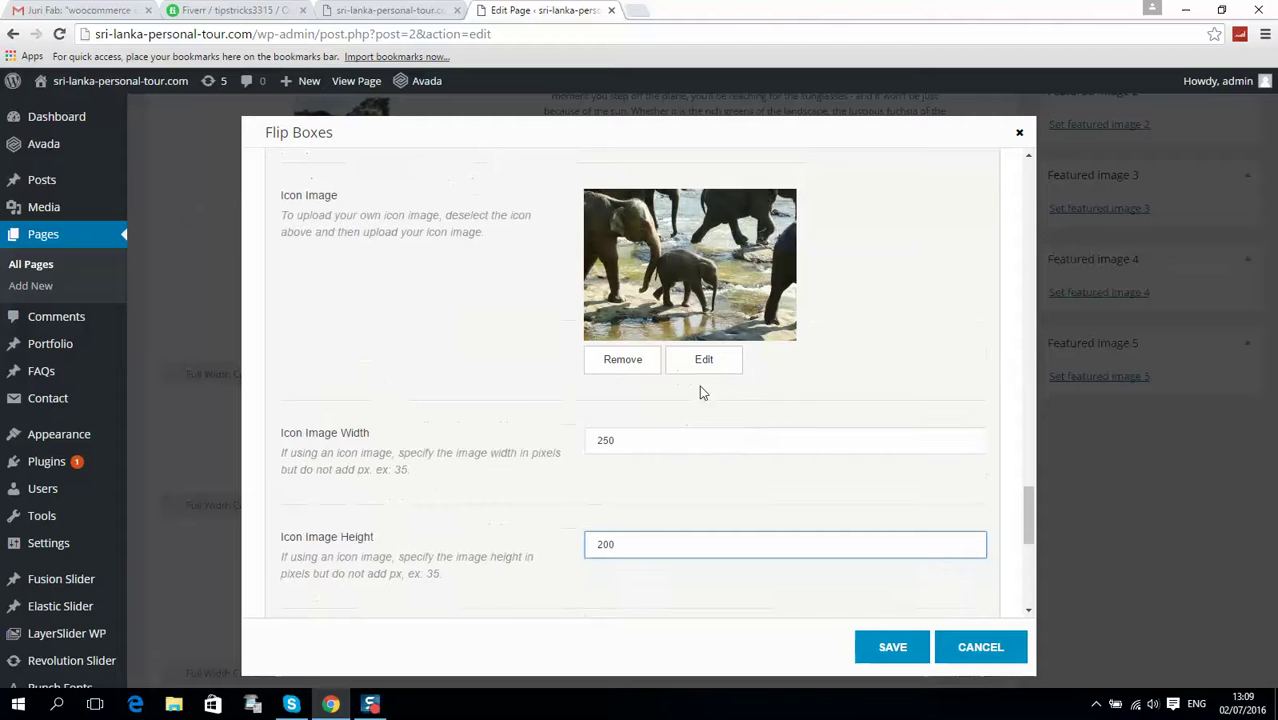
scroll(726, 471, "up", 2)
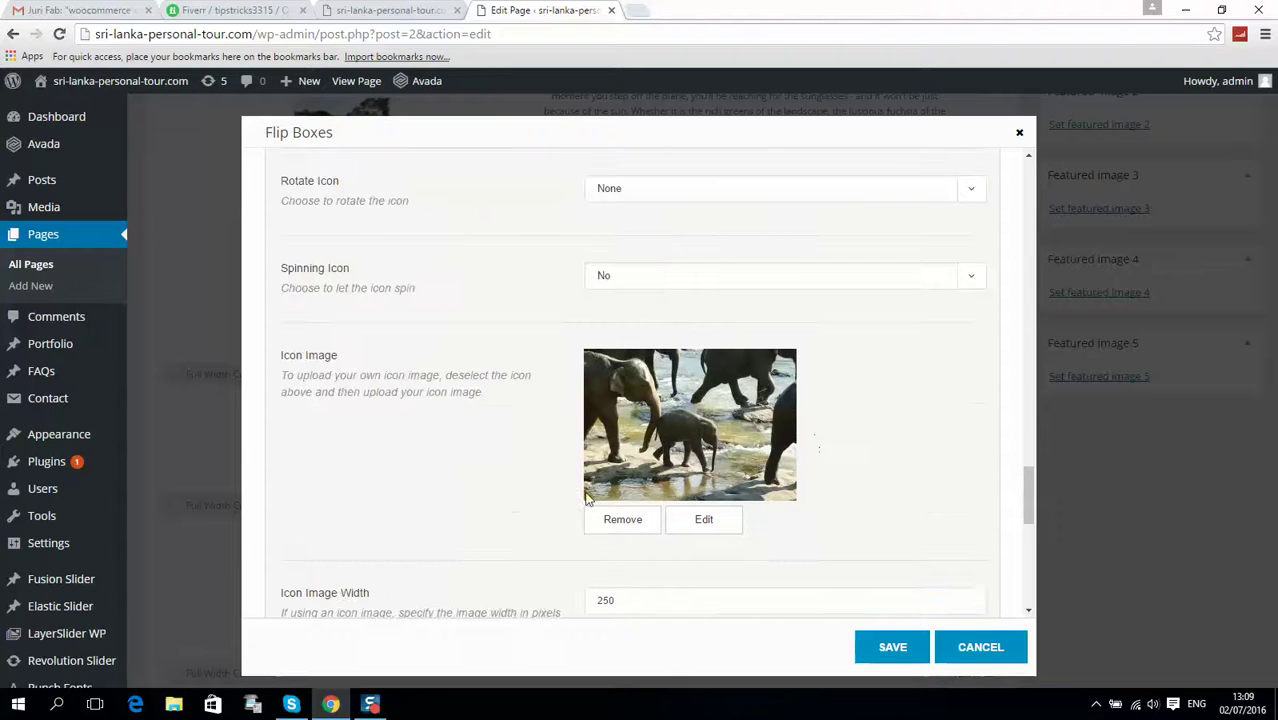
Start replacing Item 1's icon image by uploading the "Sri Lanka - contact" picture from the SRI Lanka folder to the media library
left_click(681, 537)
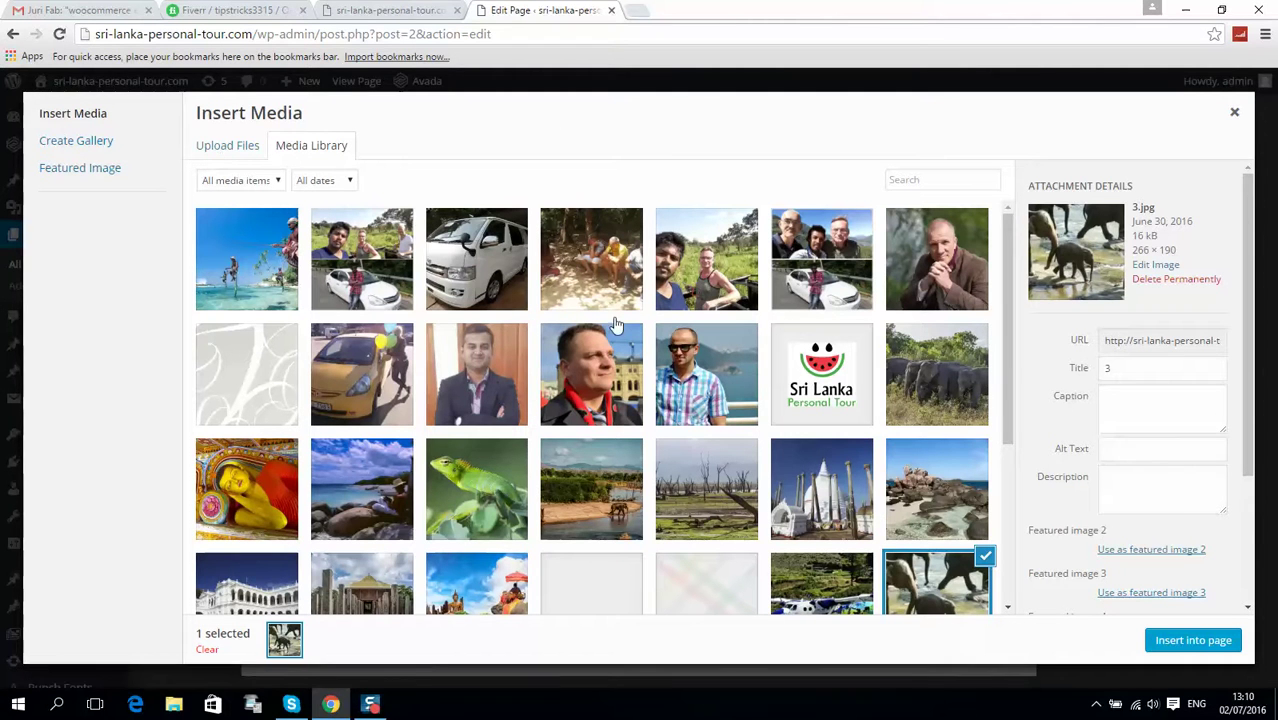
left_click(234, 147)
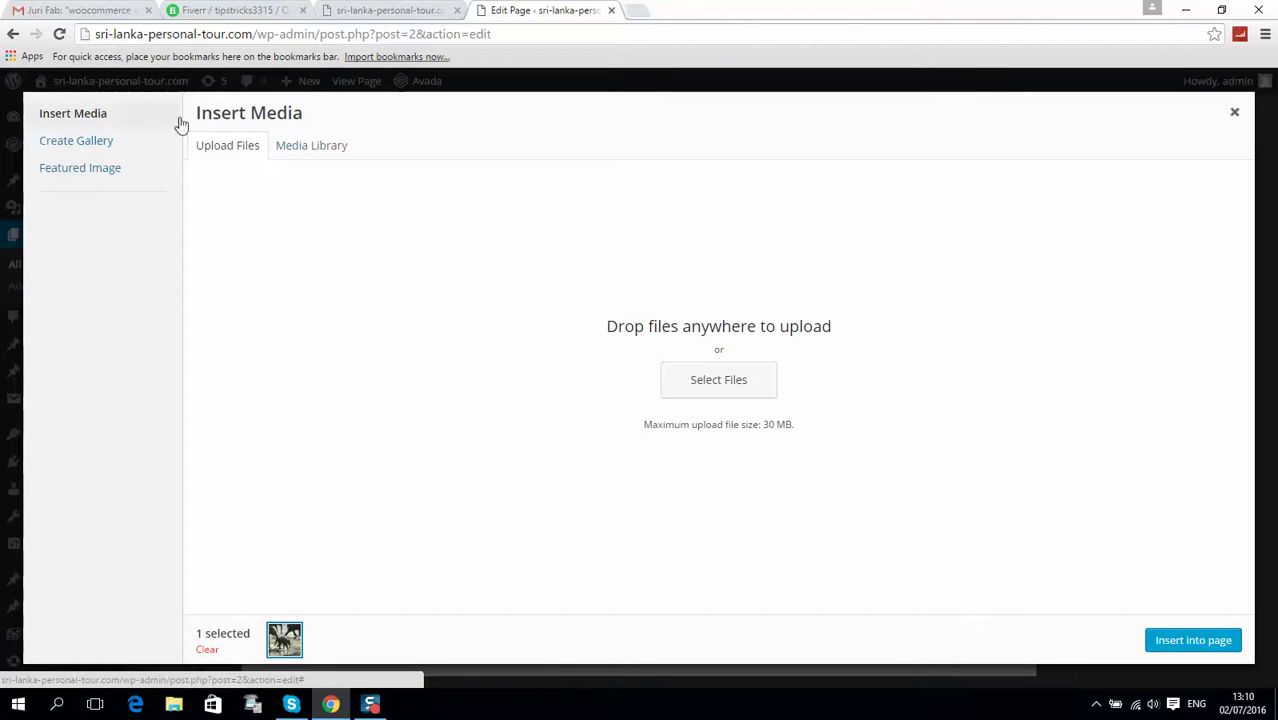
left_click(716, 392)
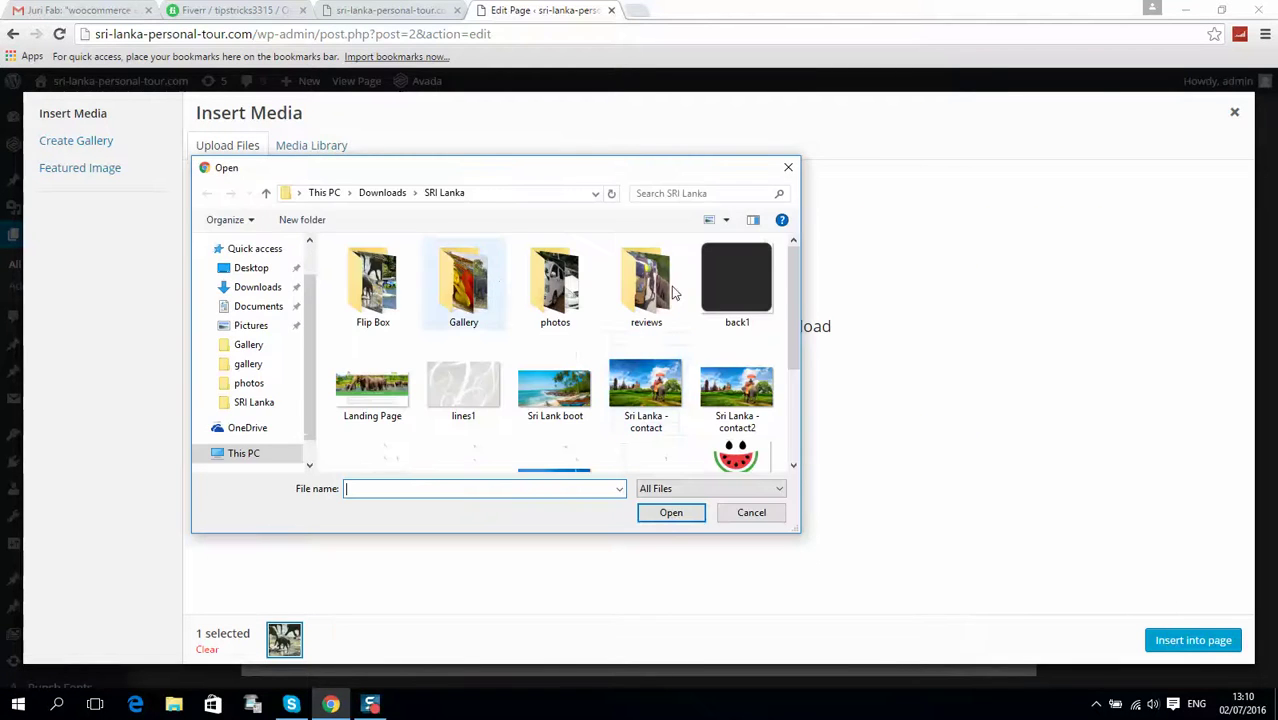
double_click(641, 393)
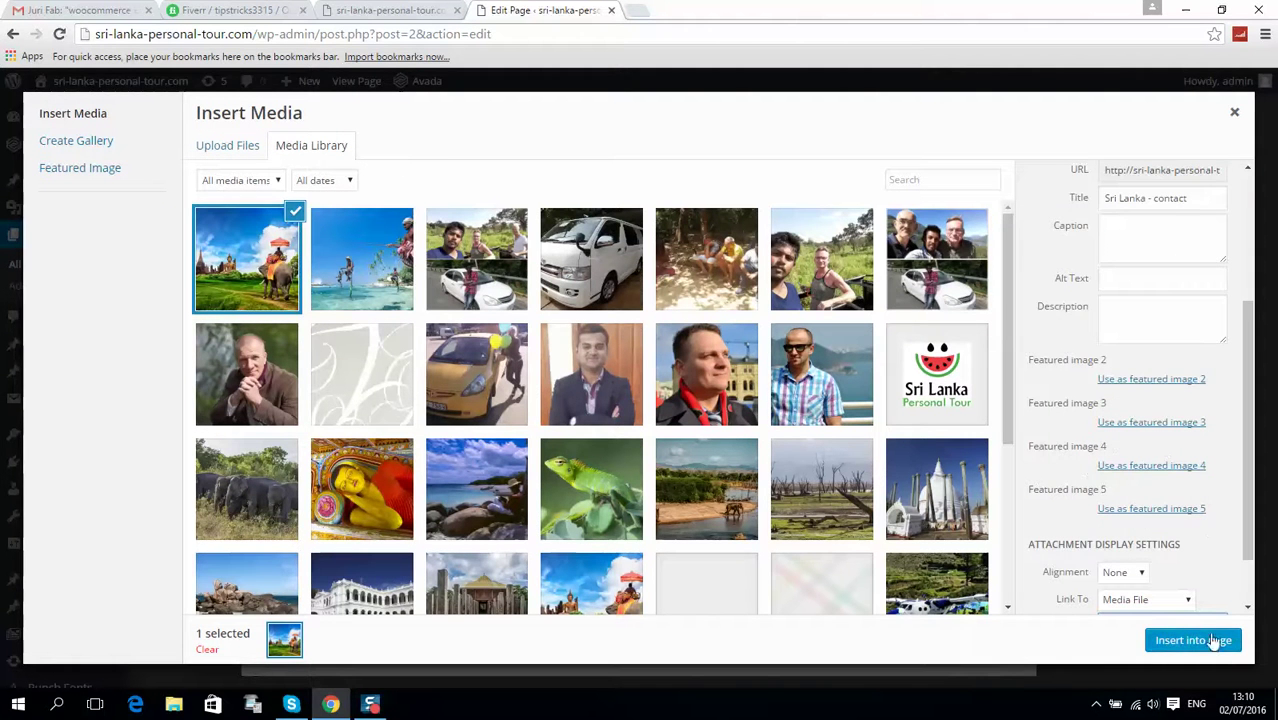
Permanently delete the uploaded Sri-Lanka-contact.jpg from the media library and leave the library without inserting an image
scroll(1174, 400, "up", 3)
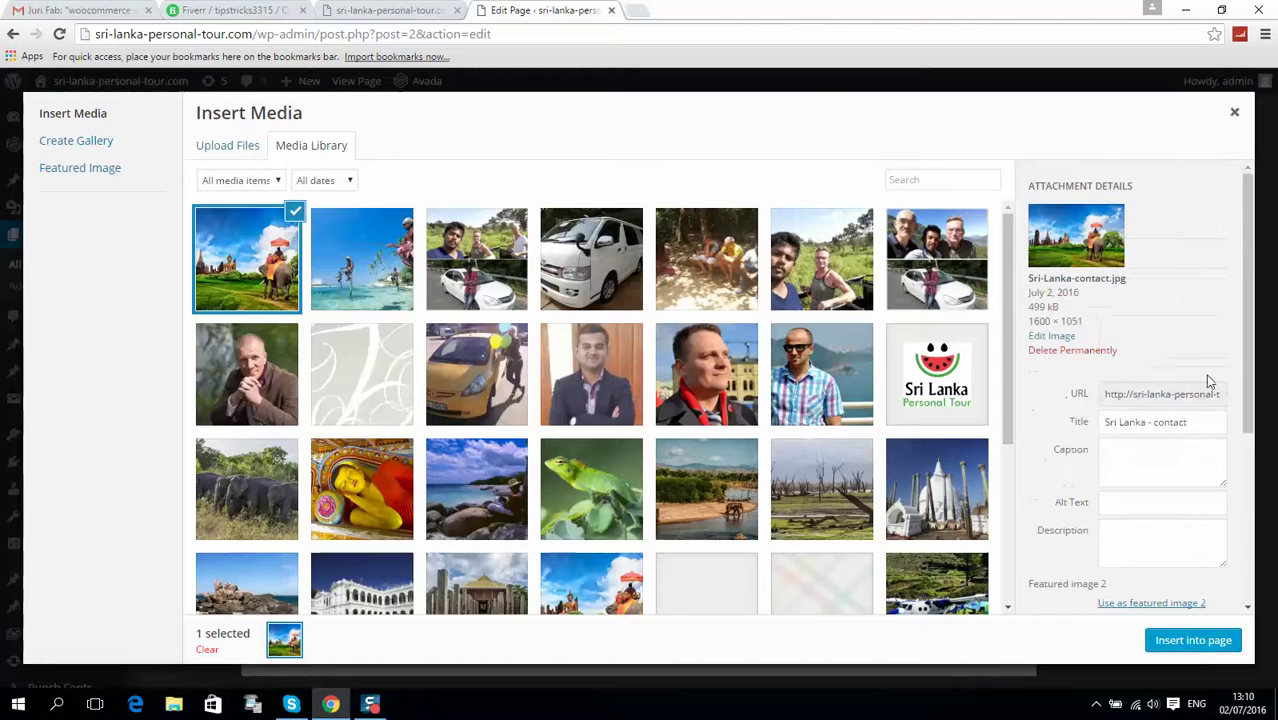
left_click(1098, 352)
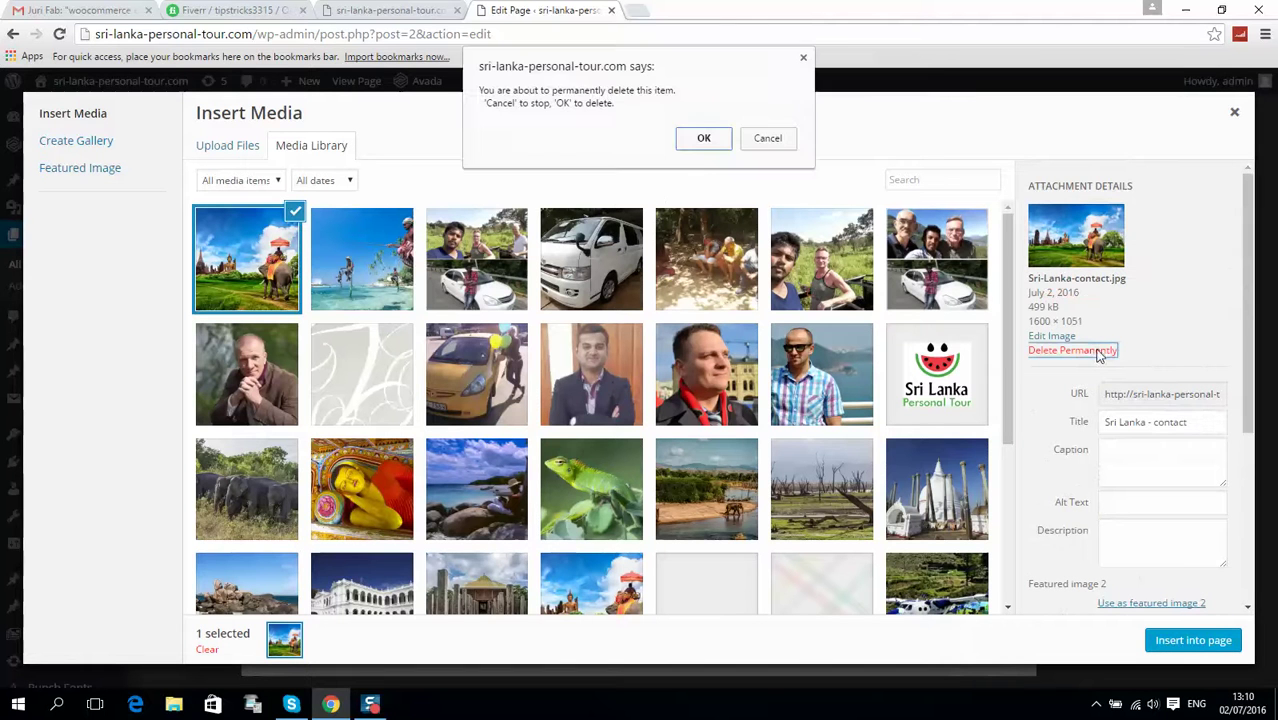
left_click(698, 145)
left_click(1235, 115)
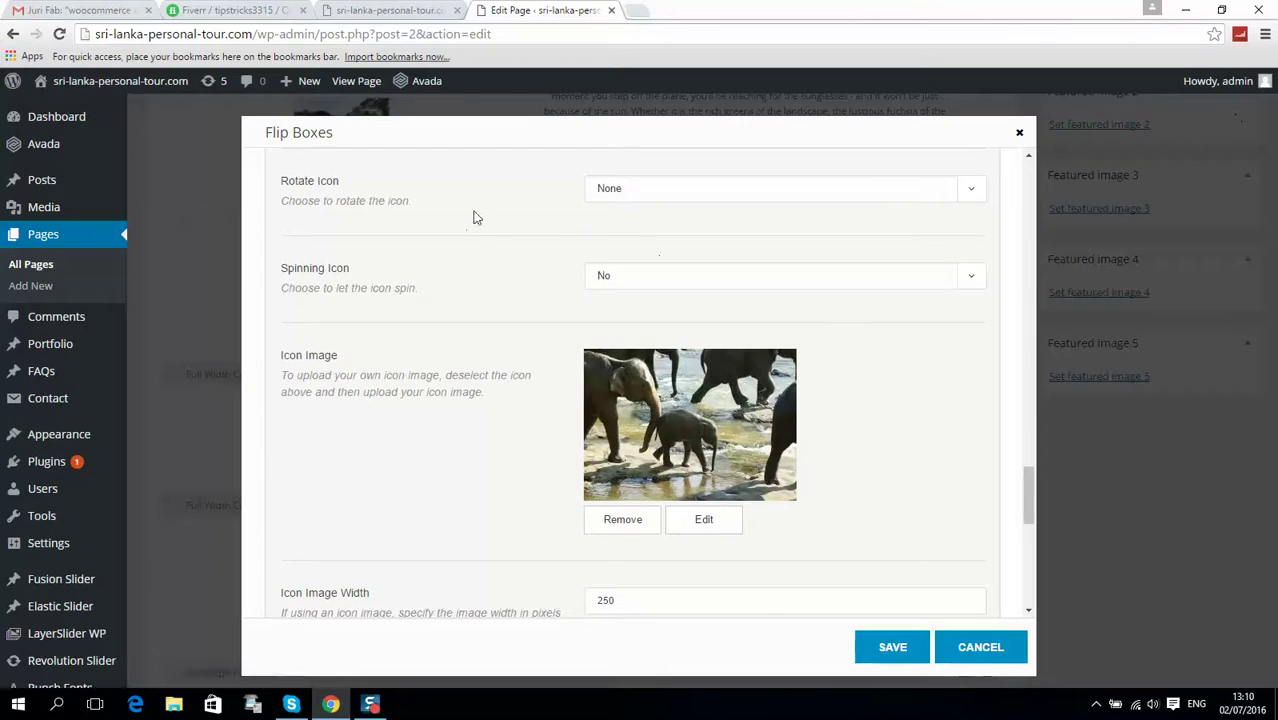
Look back through Item 1's options and collapse the item
scroll(479, 374, "down", 4)
scroll(377, 383, "up", 9)
scroll(377, 383, "up", 15)
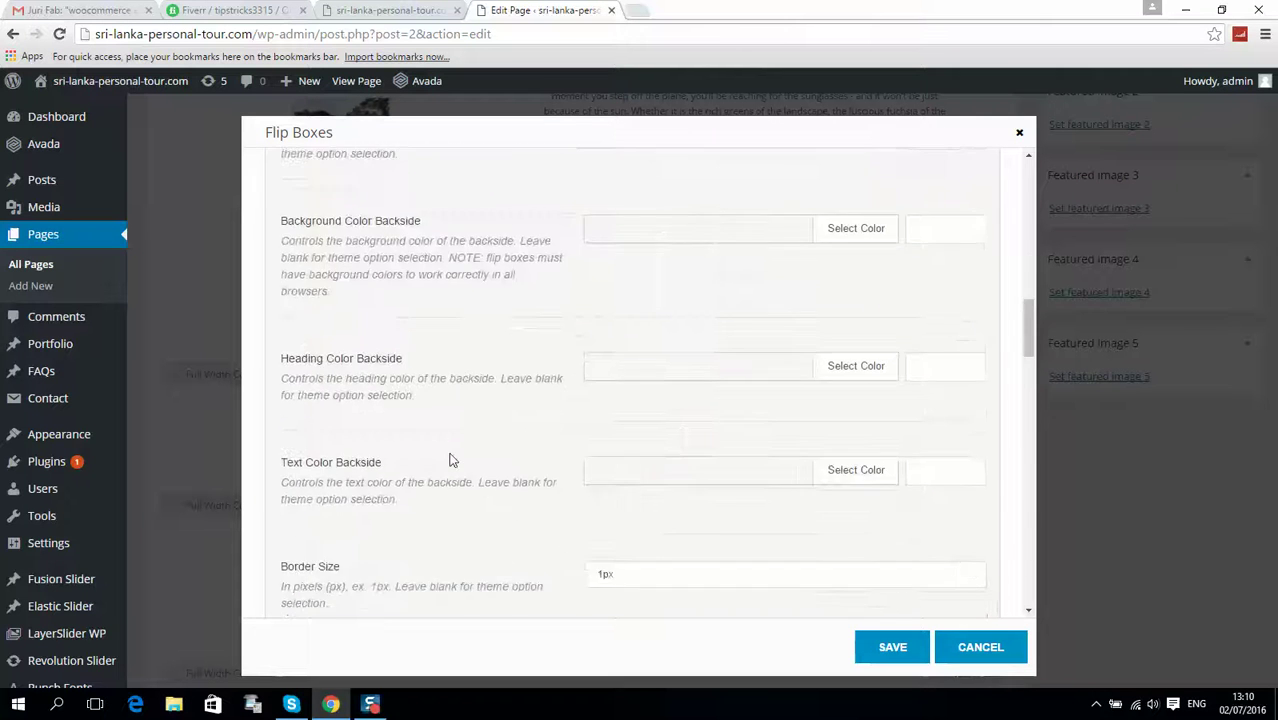
scroll(450, 458, "up", 5)
left_click(364, 436)
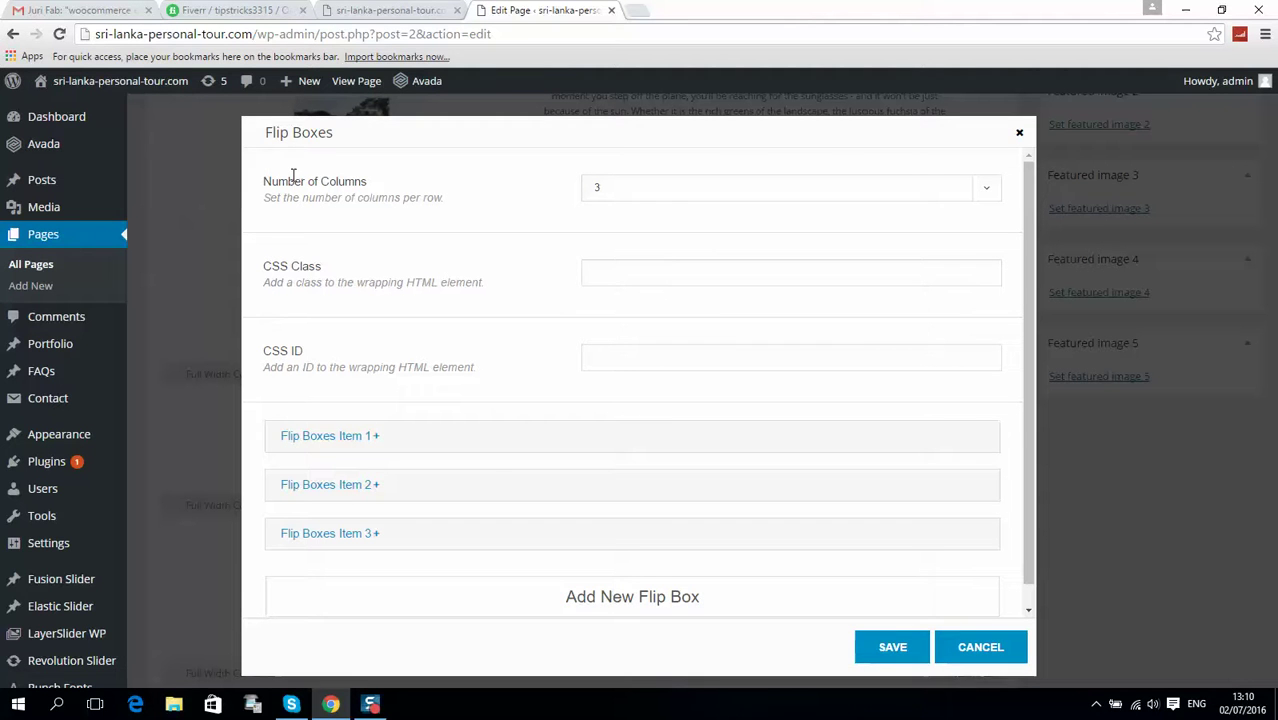
Check the Number of Columns setting, then expand Flip Boxes Item 3 to view its headings and collapse it again
left_click_drag(288, 178, 415, 182)
scroll(656, 600, "down", 1)
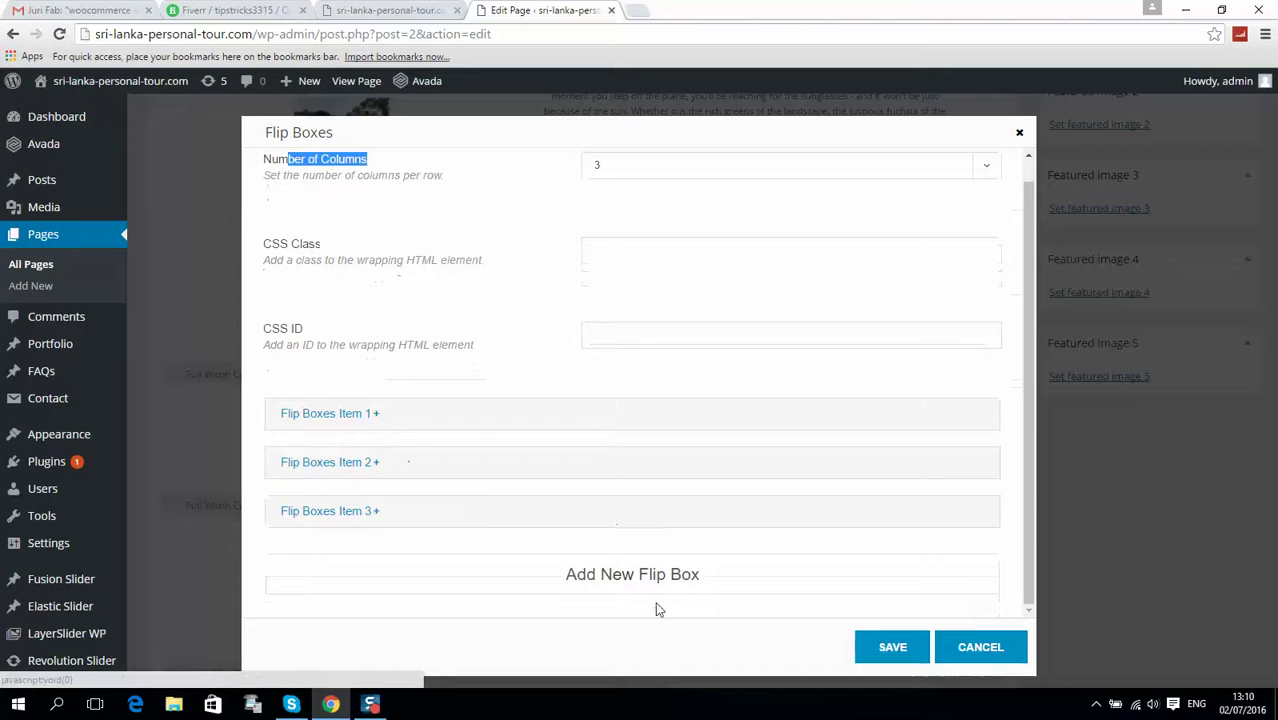
left_click(365, 512)
scroll(604, 484, "down", 1)
scroll(604, 484, "down", 1)
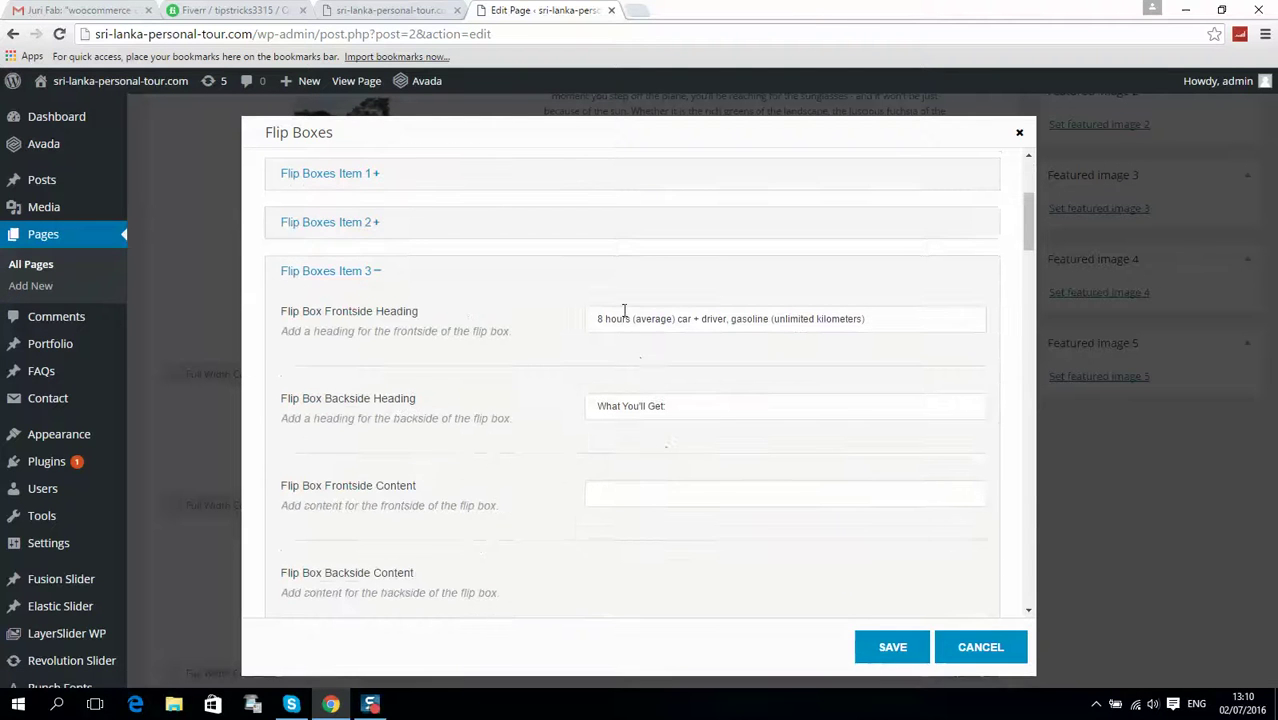
left_click(374, 273)
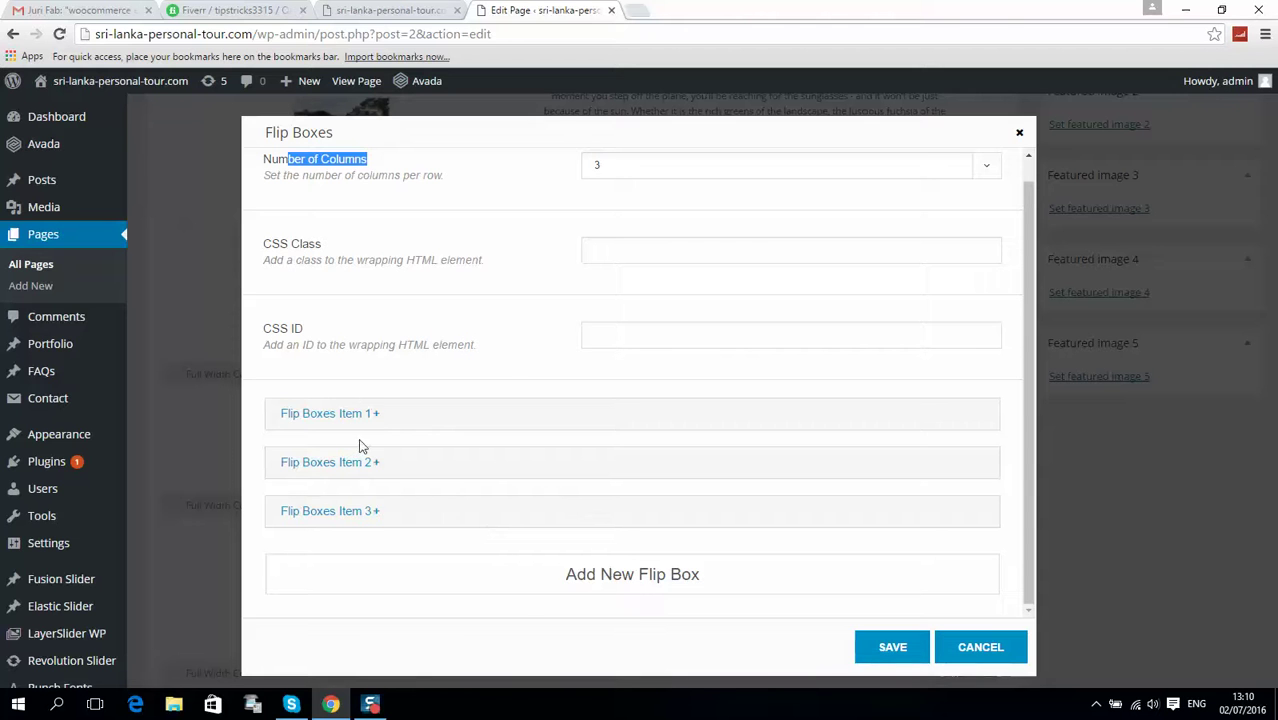
View the available choices for the flip boxes' number of columns per row without selecting a different one
scroll(625, 326, "up", 1)
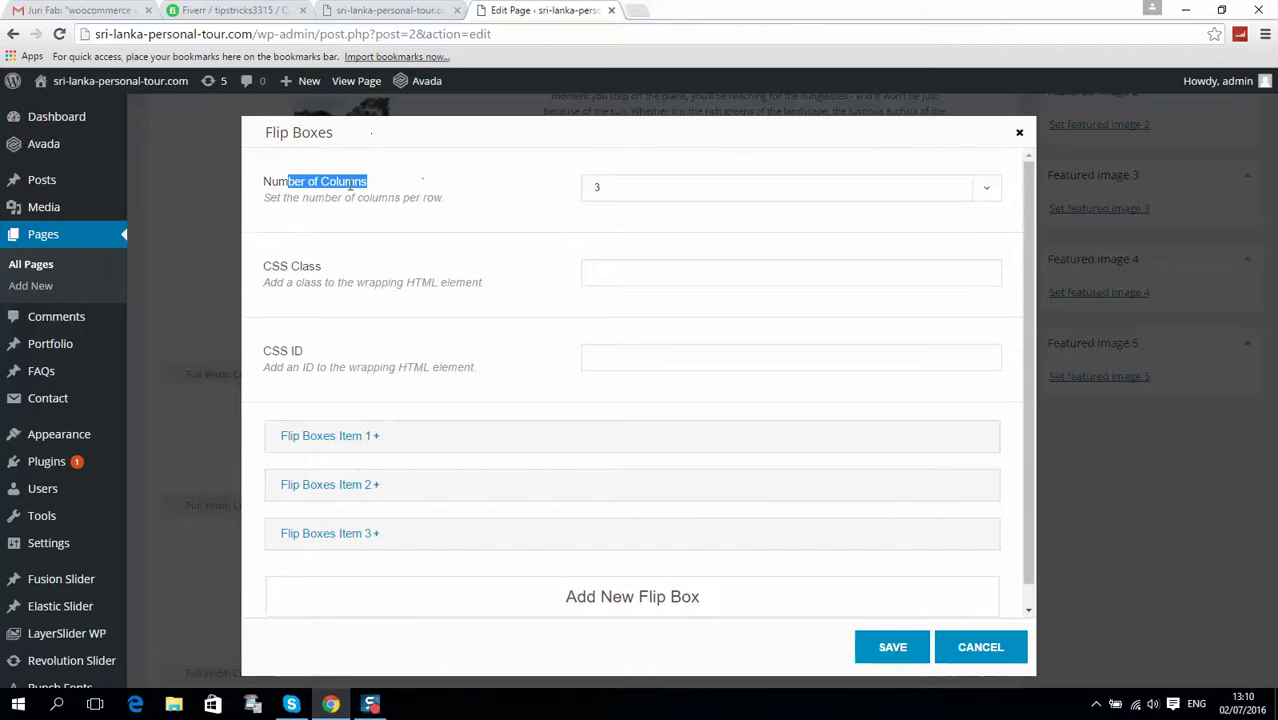
left_click_drag(270, 181, 442, 200)
left_click(718, 193)
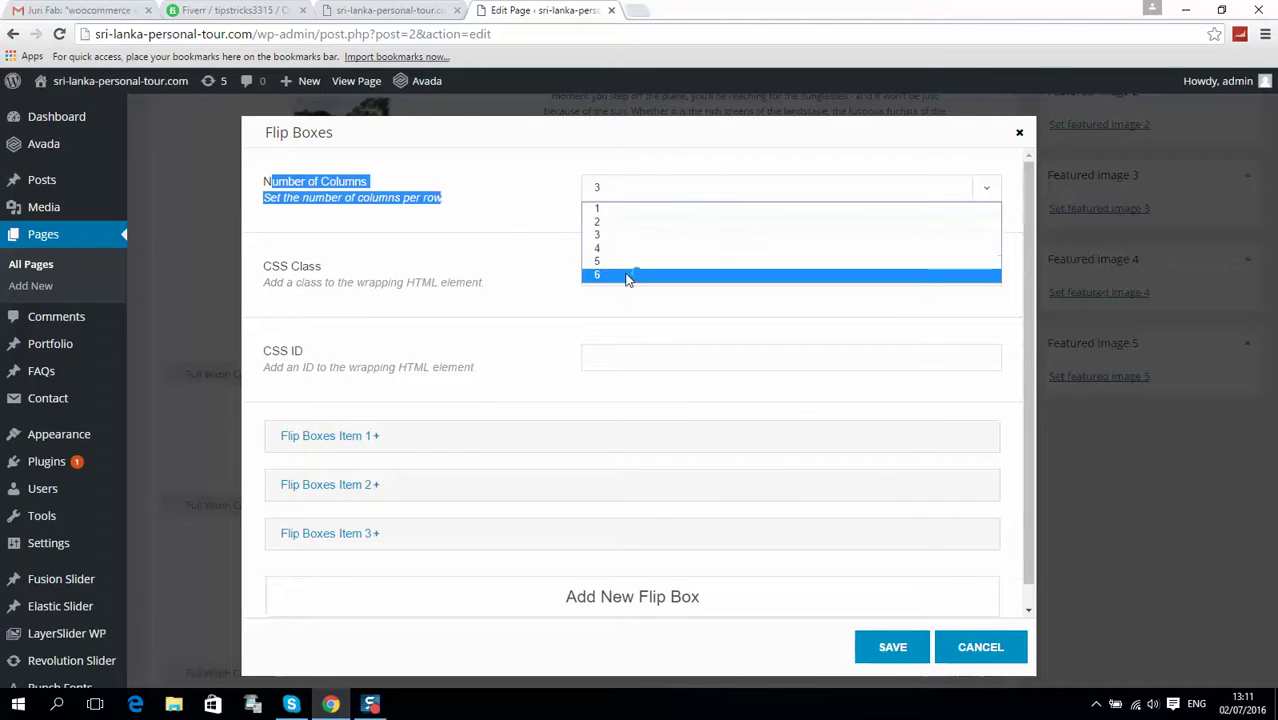
left_click(505, 211)
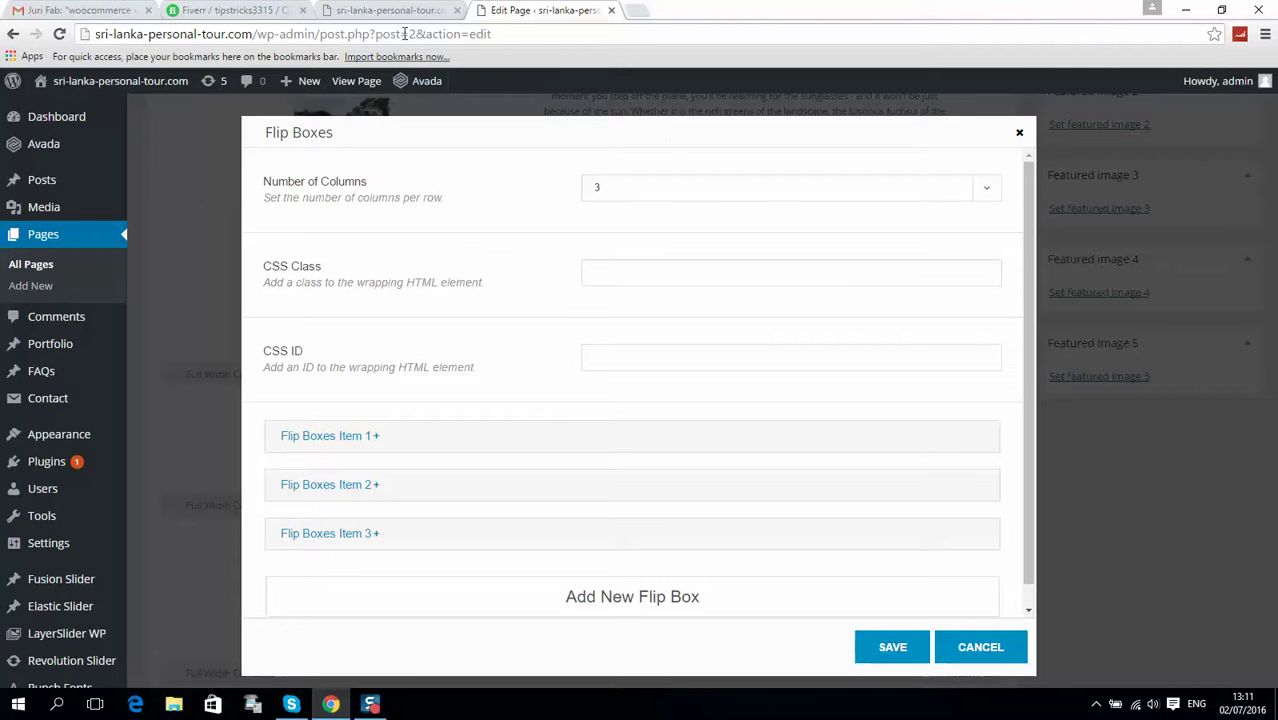
Check the flip boxes on the live front page and save the Flip Boxes settings in the page editor
left_click(365, 14)
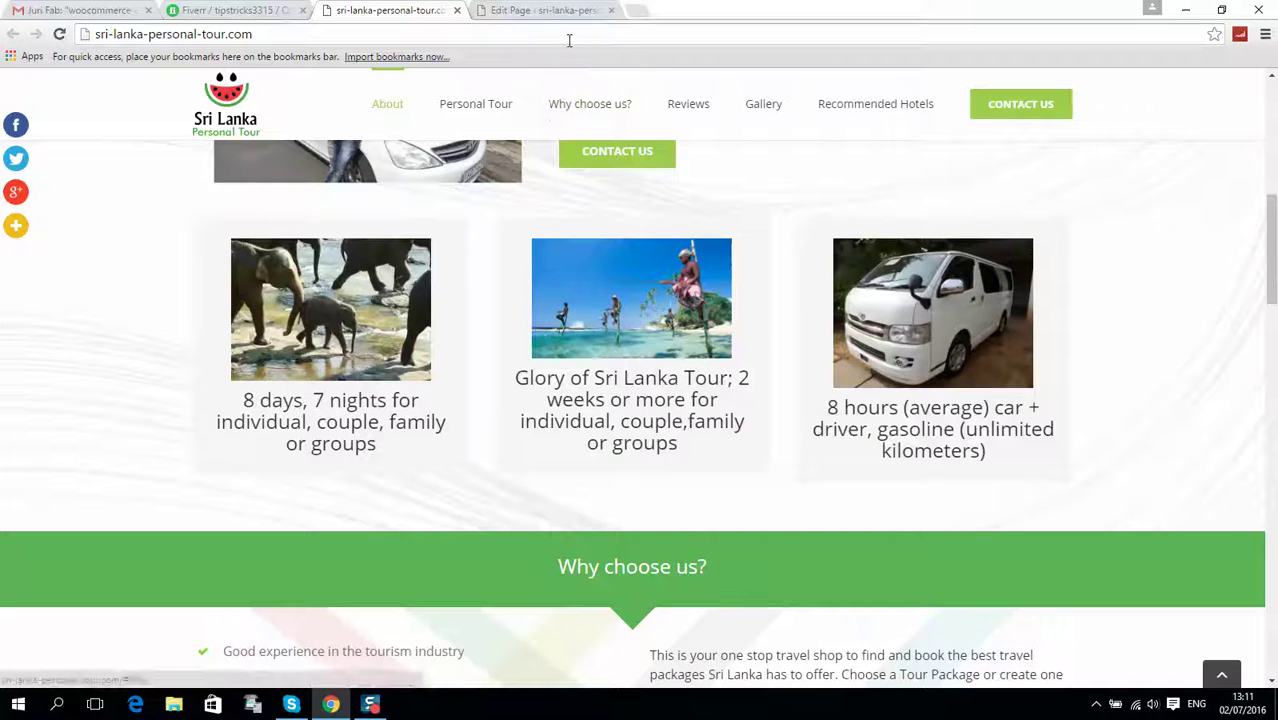
left_click(555, 14)
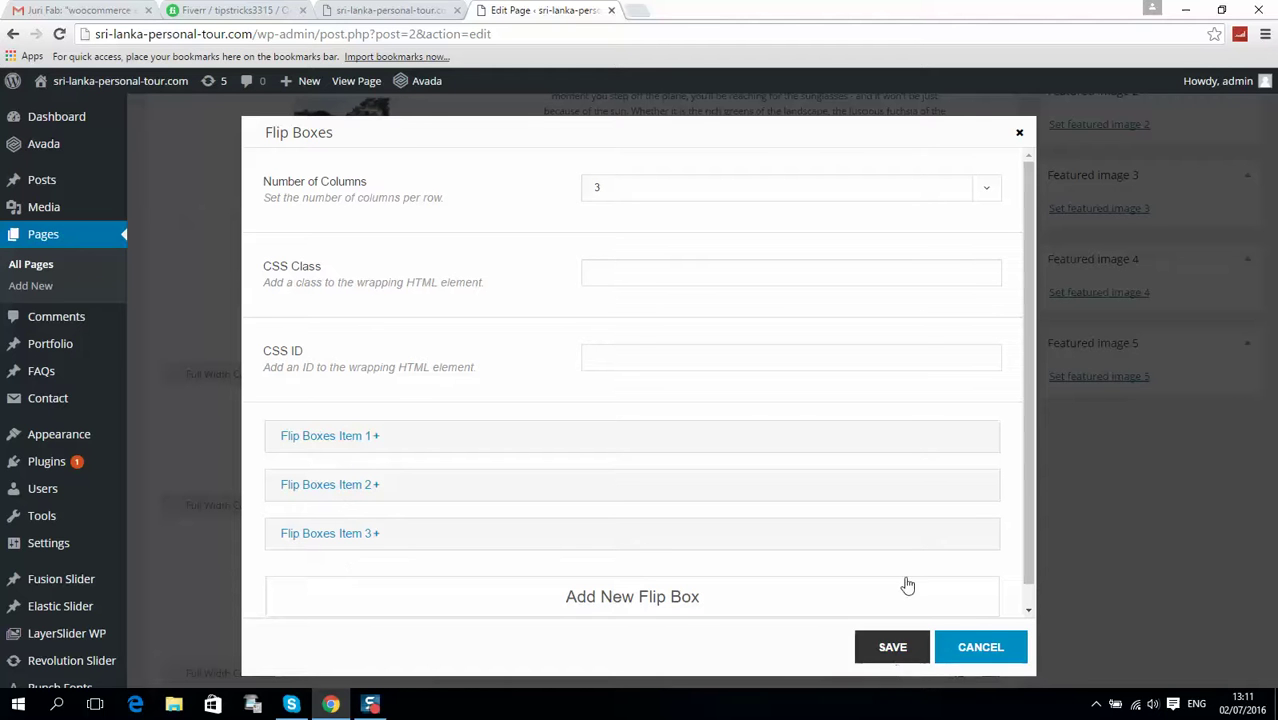
left_click(893, 662)
scroll(1022, 305, "up", 4)
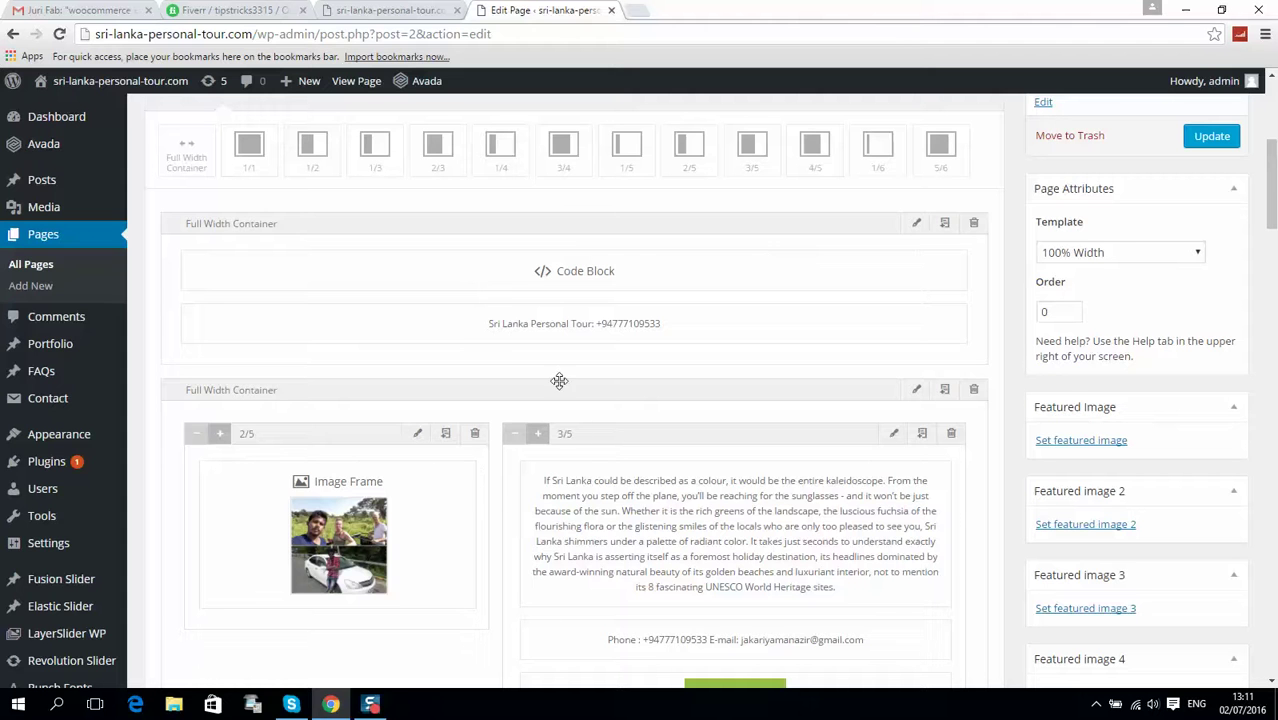
Examine the first flip box's back side and the checklist in the Why choose us section on the live front page
left_click(404, 9)
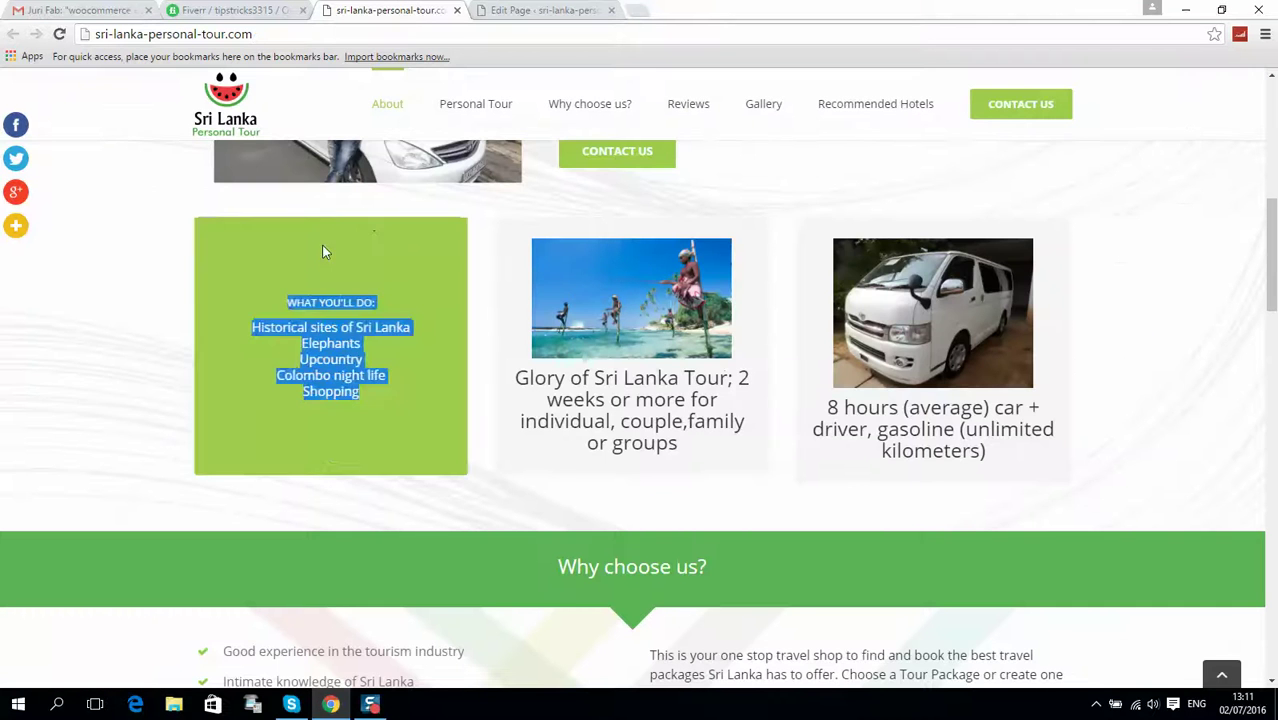
scroll(113, 305, "down", 3)
scroll(594, 283, "up", 1)
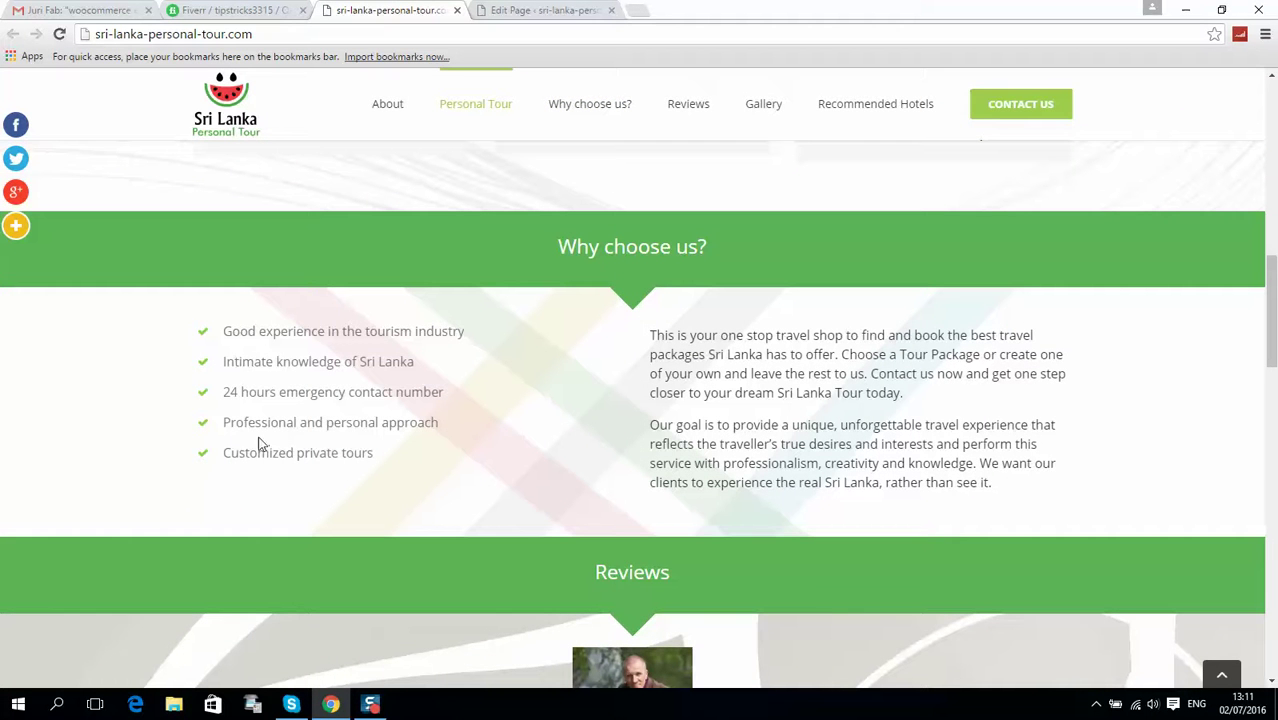
left_click_drag(279, 334, 331, 456)
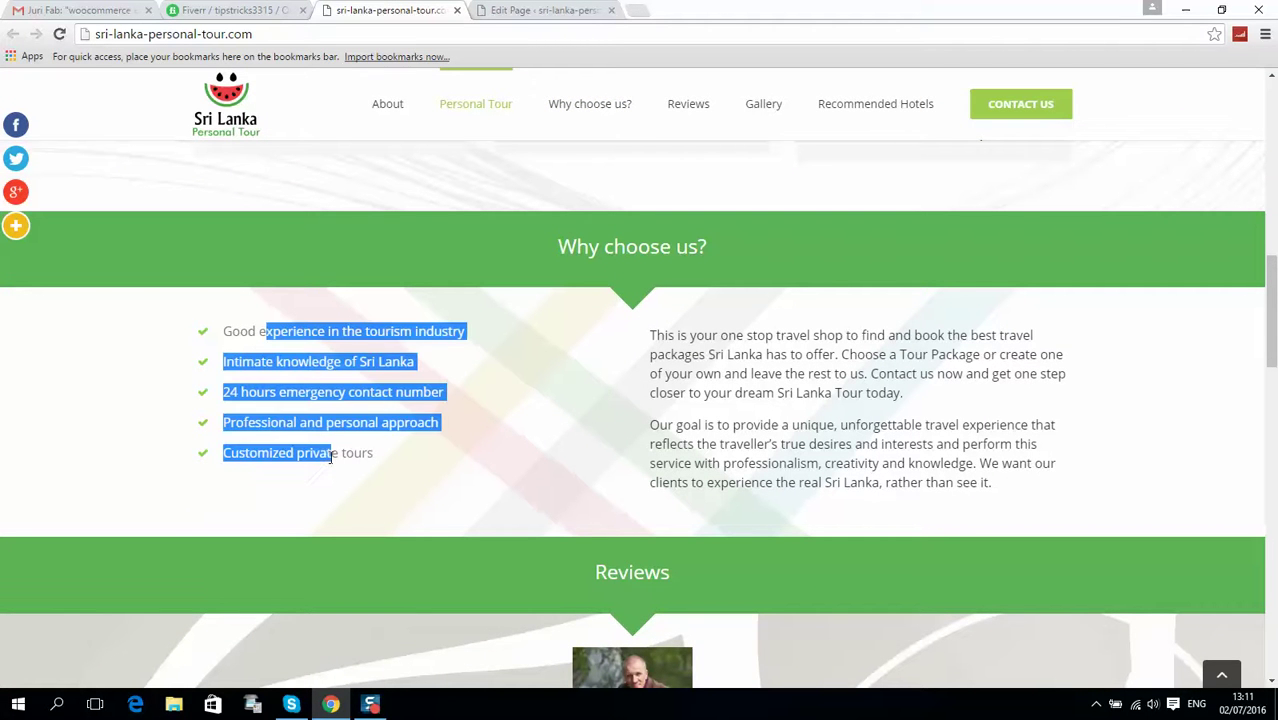
Return to the page editor and open the settings of the Checklist element below the Why choose us heading
left_click(497, 19)
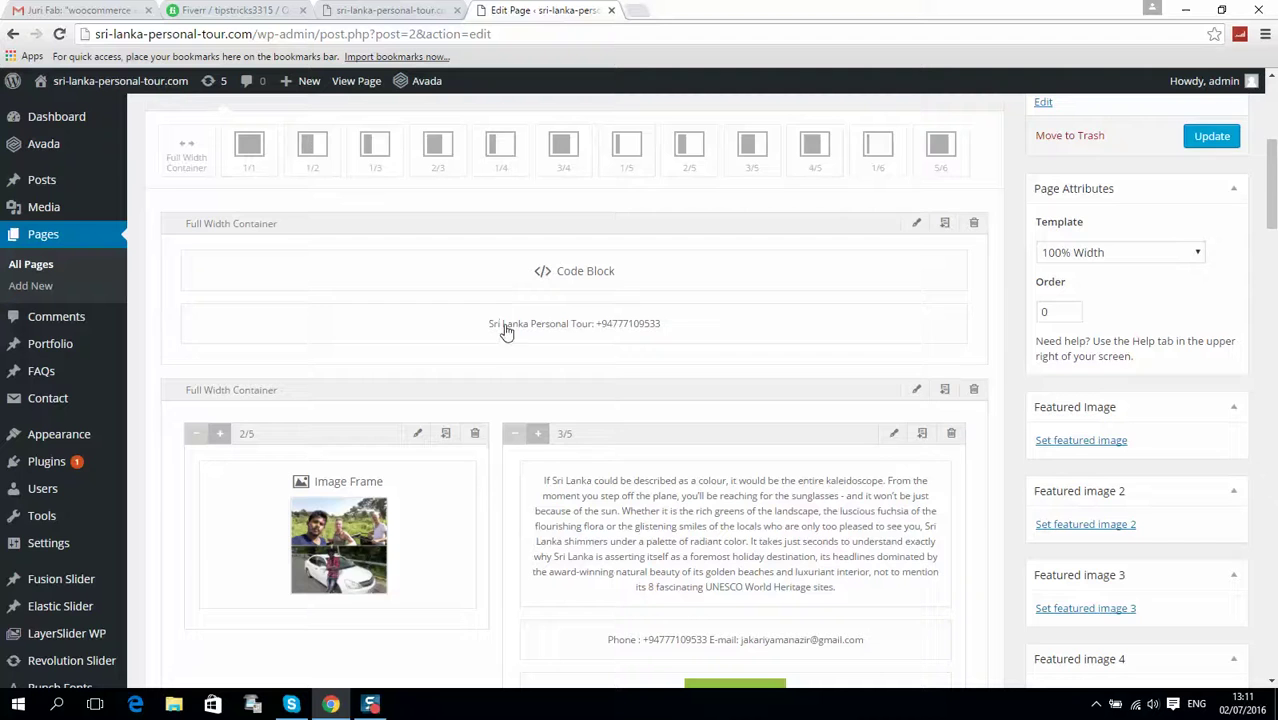
scroll(500, 320, "down", 5)
scroll(509, 249, "down", 4)
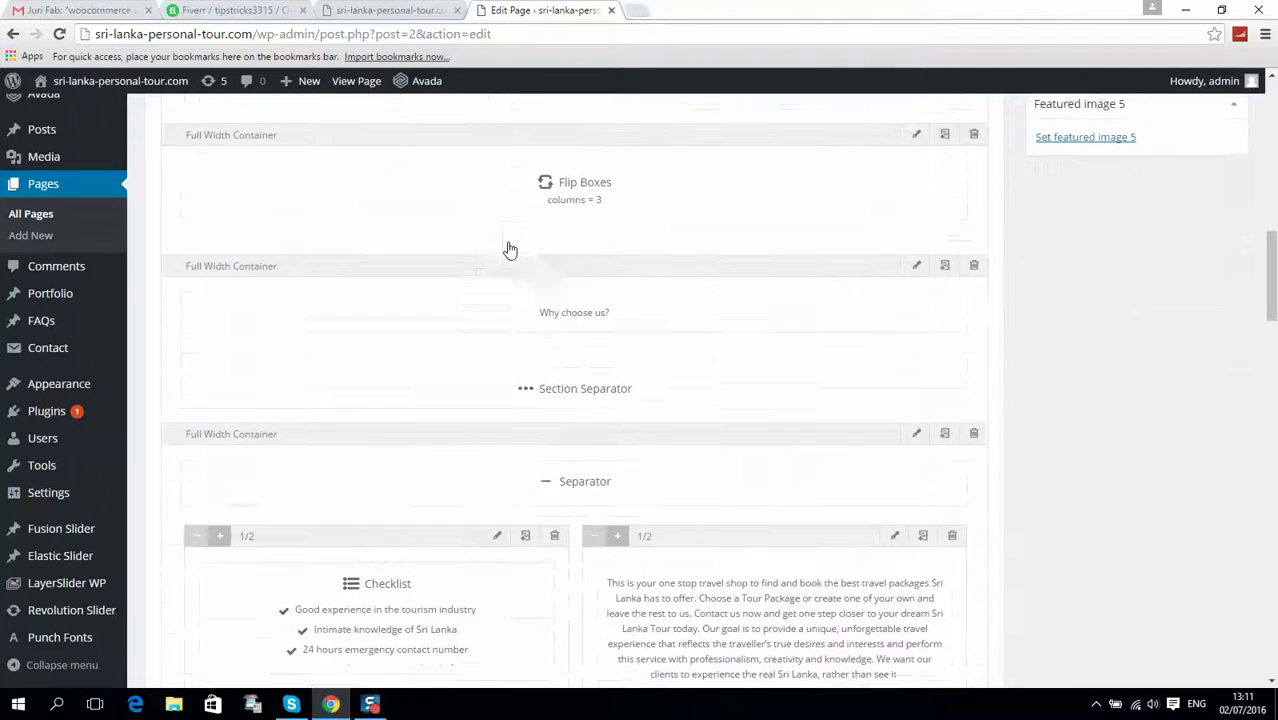
scroll(400, 350, "down", 2)
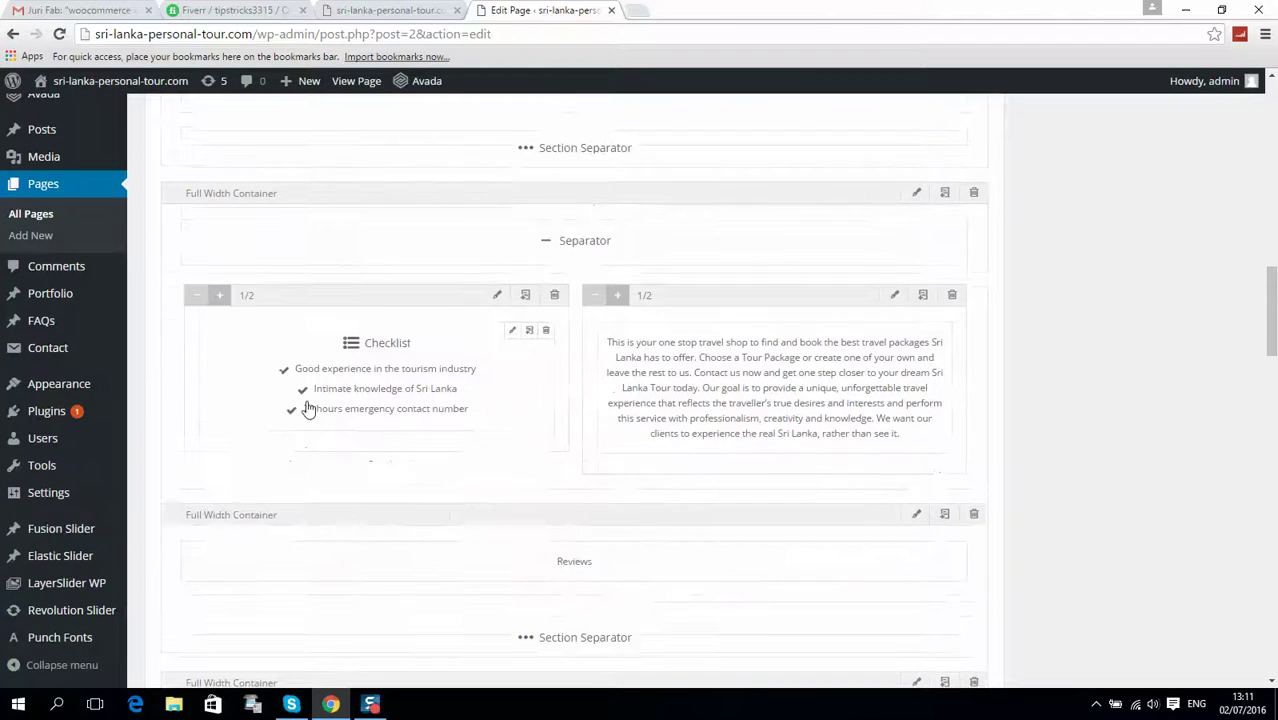
left_click(512, 333)
scroll(511, 338, "down", 1)
scroll(511, 338, "up", 1)
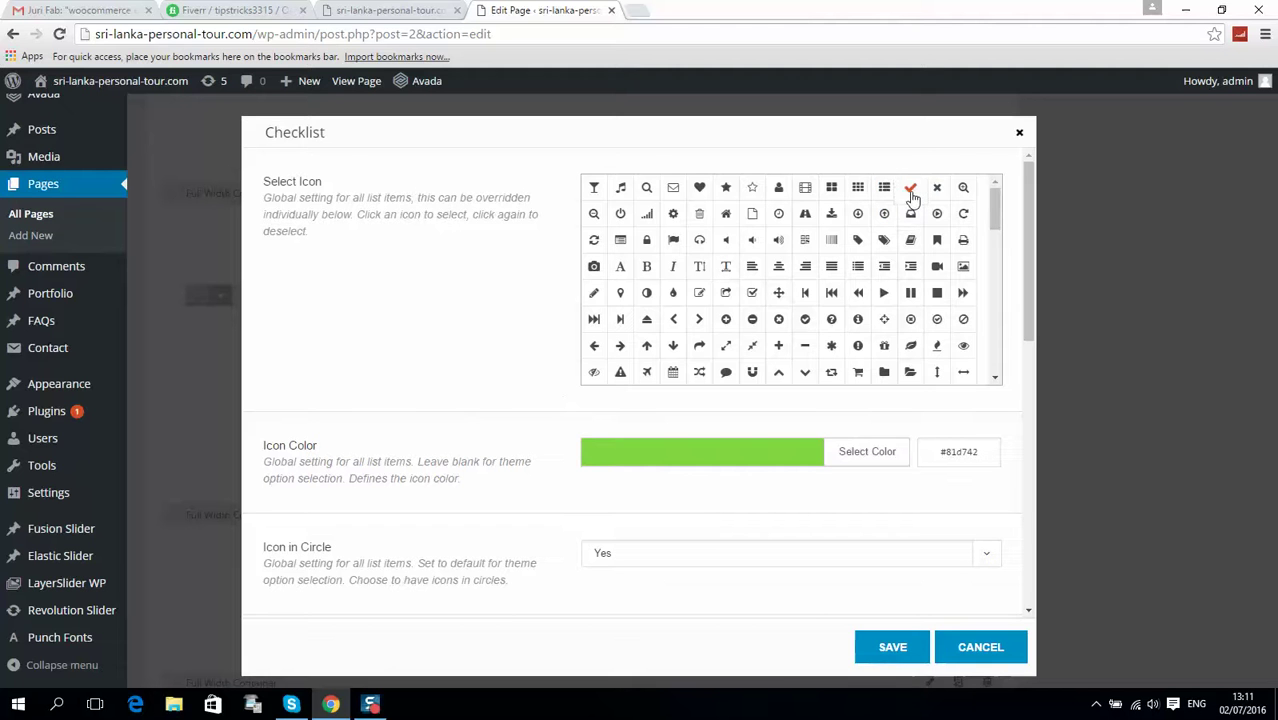
Look through the Checklist's available icons and its global color, circle, size and CSS settings down to the list items
scroll(860, 300, "down", 15)
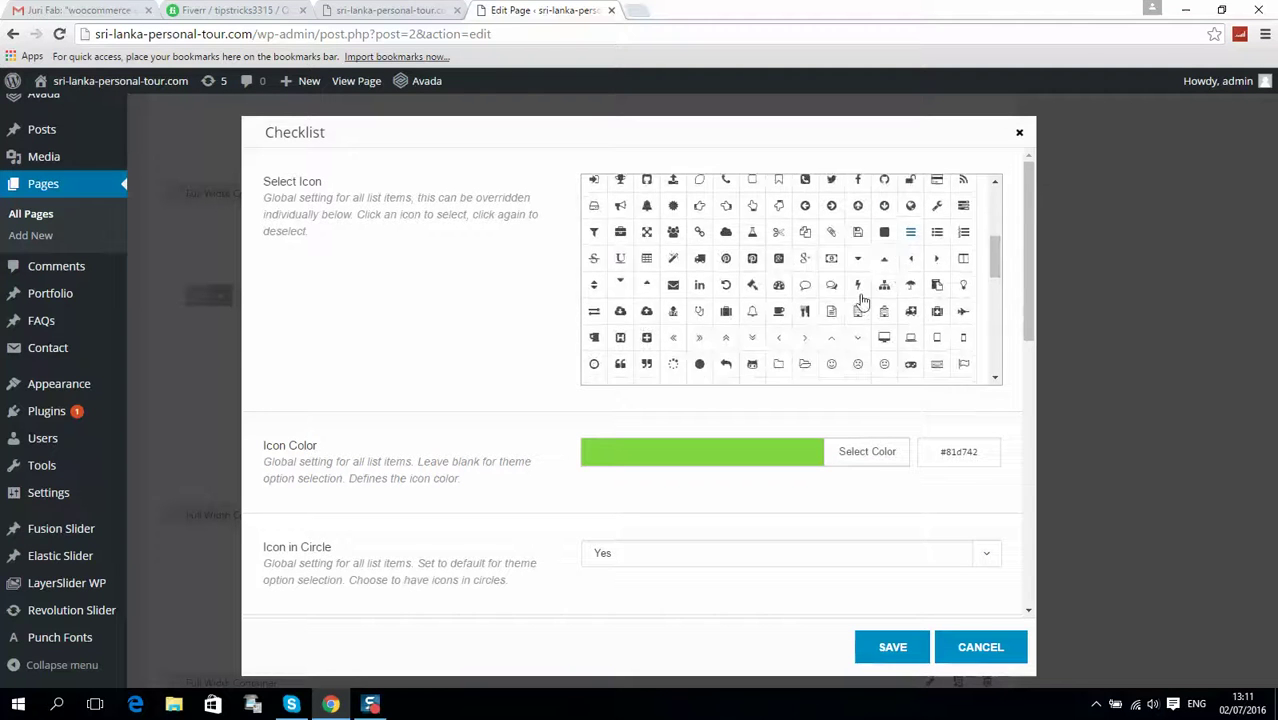
scroll(420, 270, "down", 2)
scroll(465, 272, "down", 2)
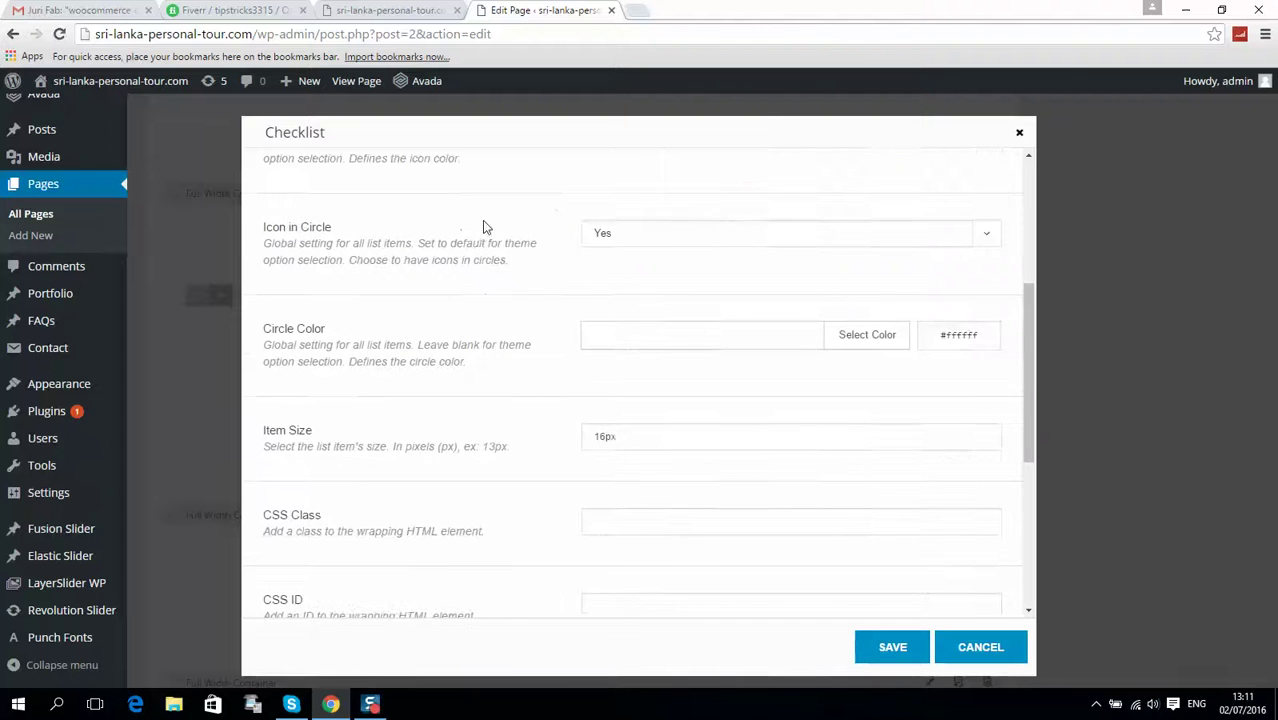
scroll(494, 248, "down", 3)
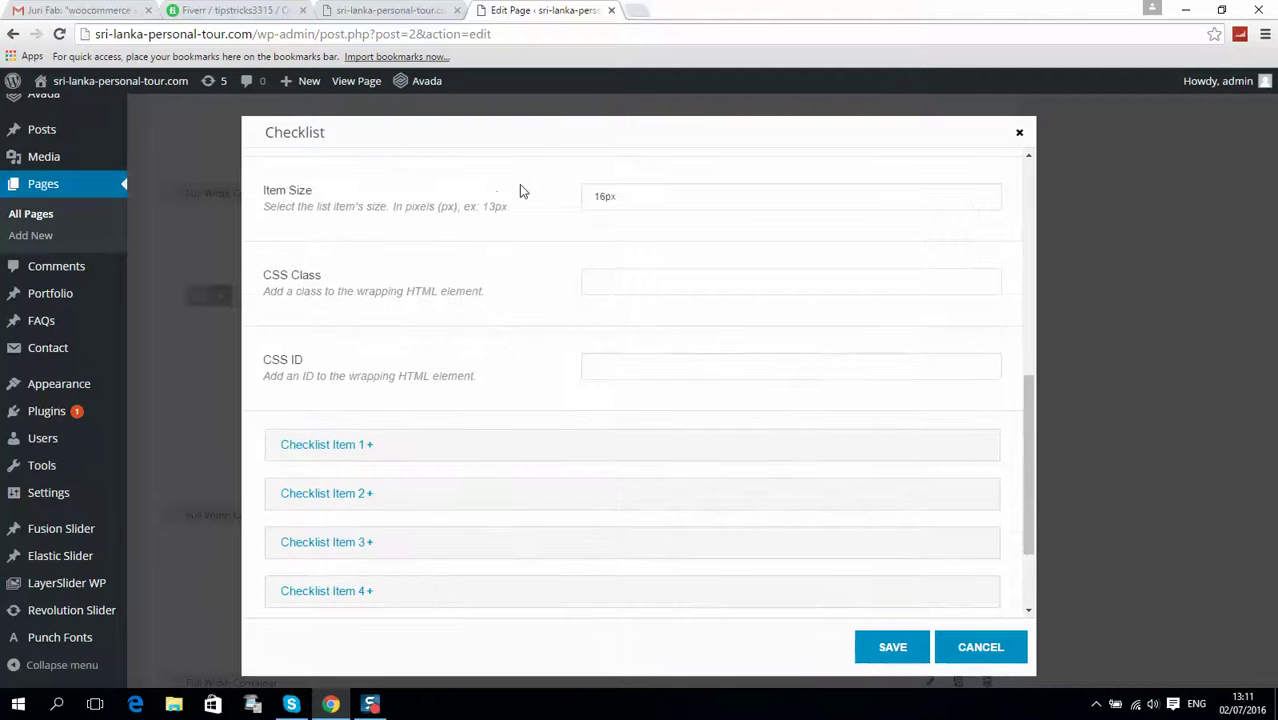
scroll(489, 254, "down", 1)
scroll(357, 237, "up", 1)
scroll(385, 251, "down", 1)
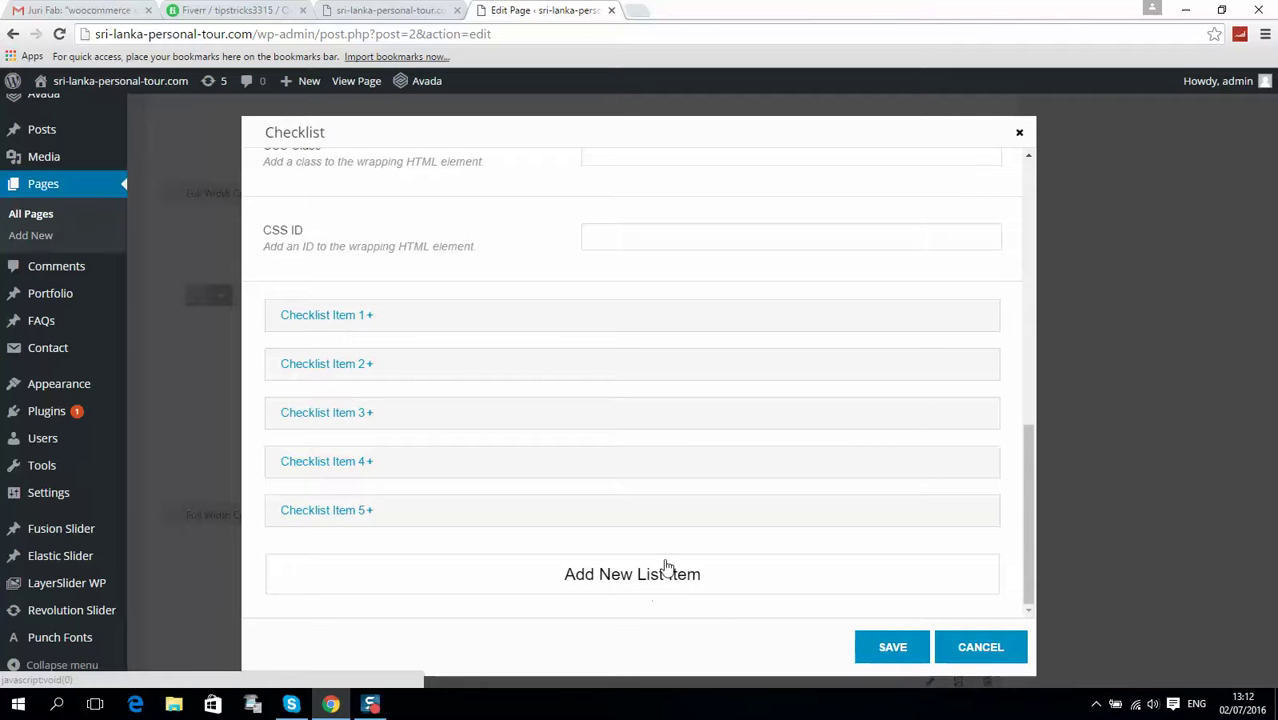
Expand Checklist Item 1, look over its icon choices and list item content, and collapse the item
left_click(350, 318)
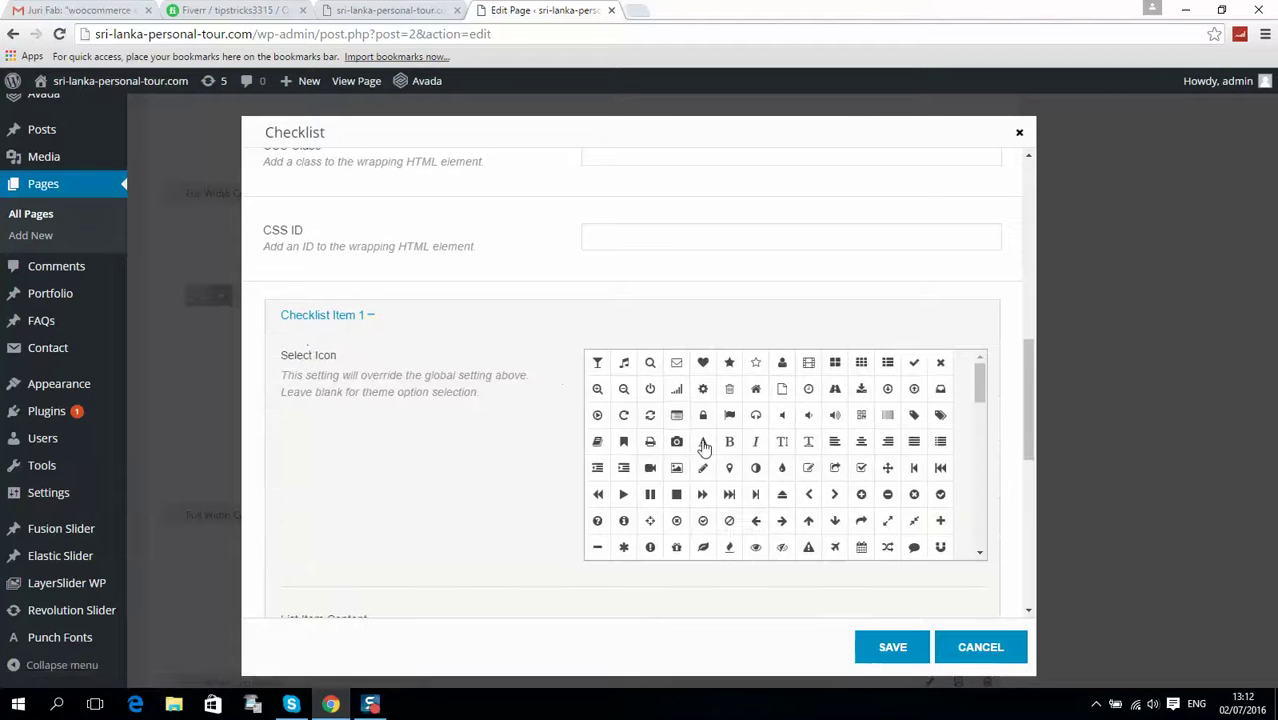
scroll(465, 373, "down", 3)
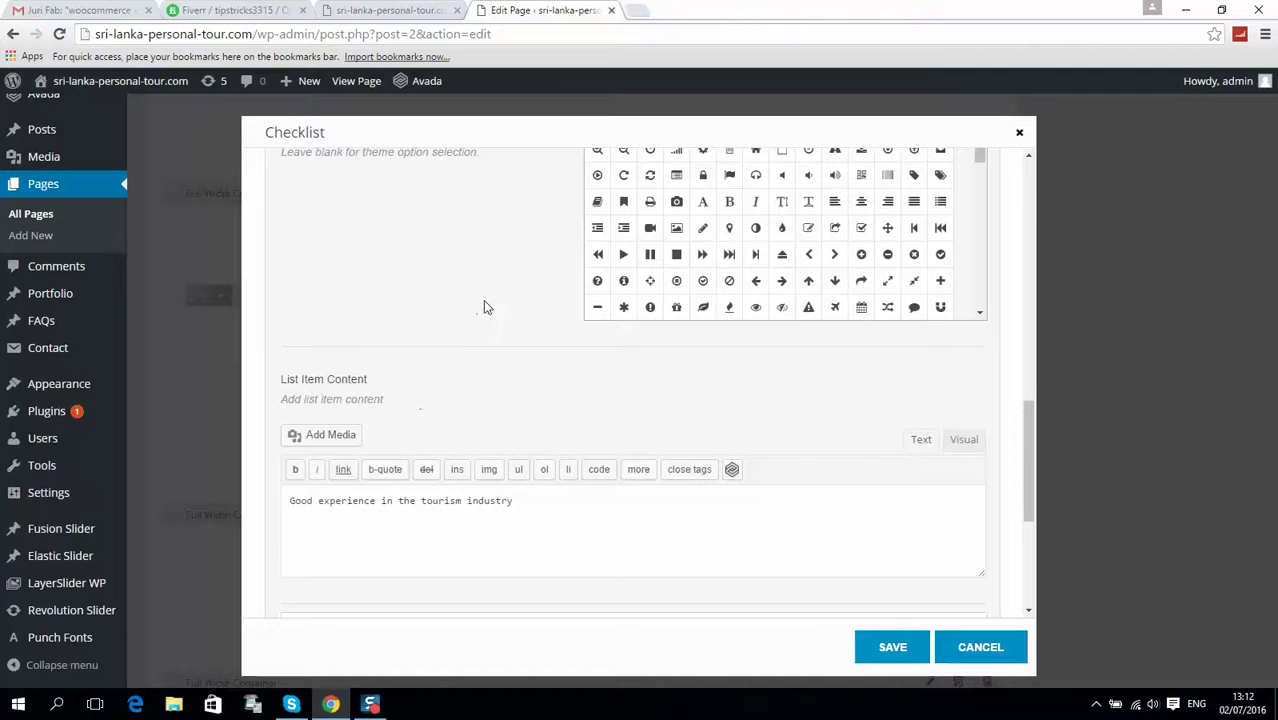
scroll(479, 314, "up", 1)
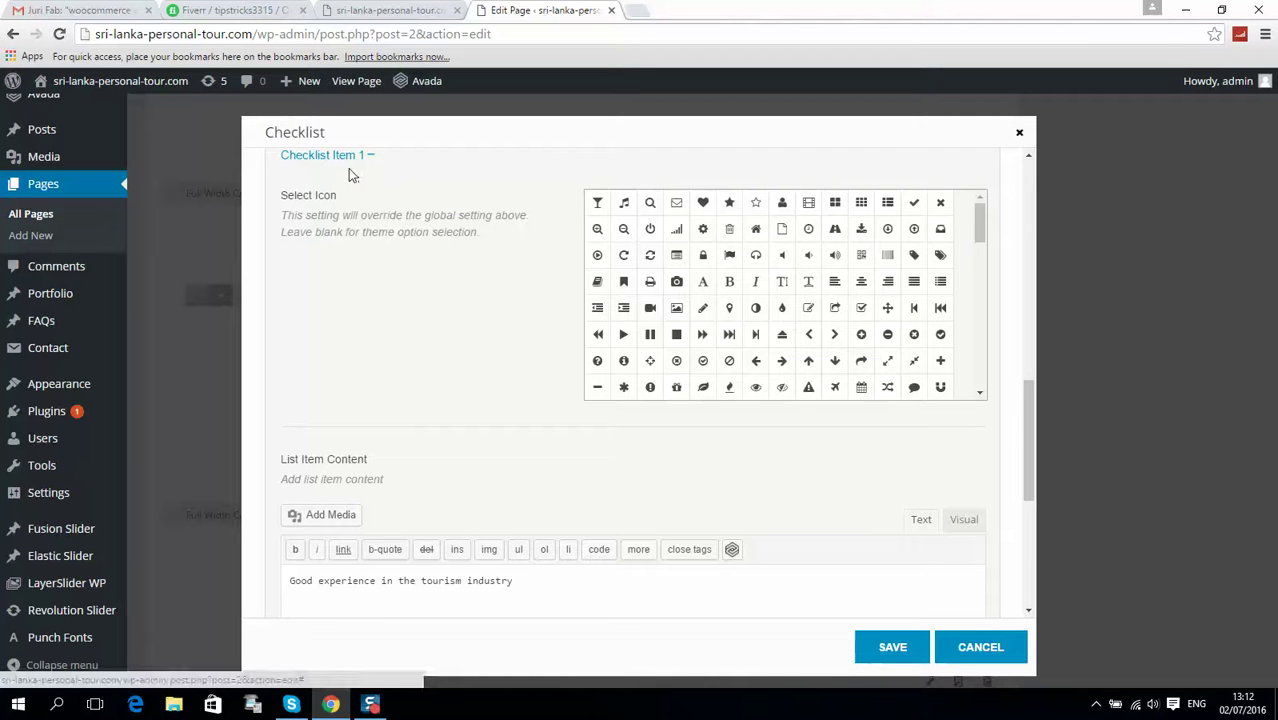
scroll(420, 350, "down", 2)
scroll(400, 320, "up", 4)
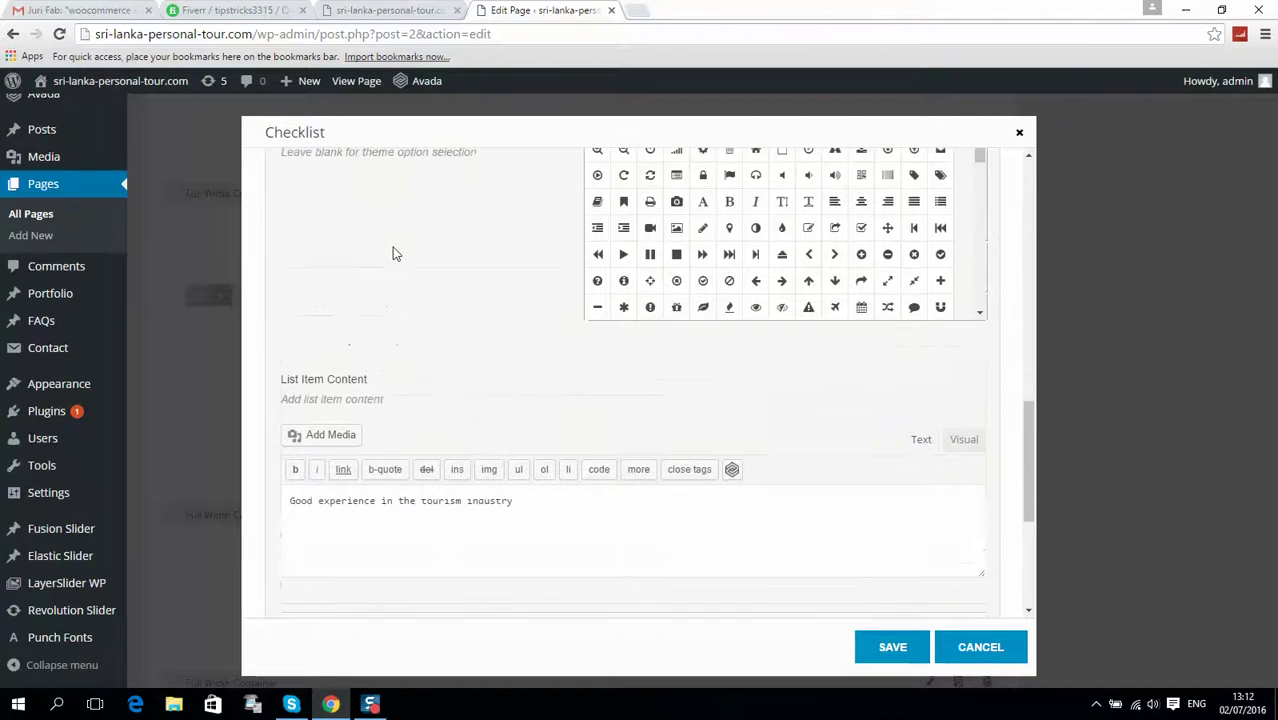
left_click(345, 240)
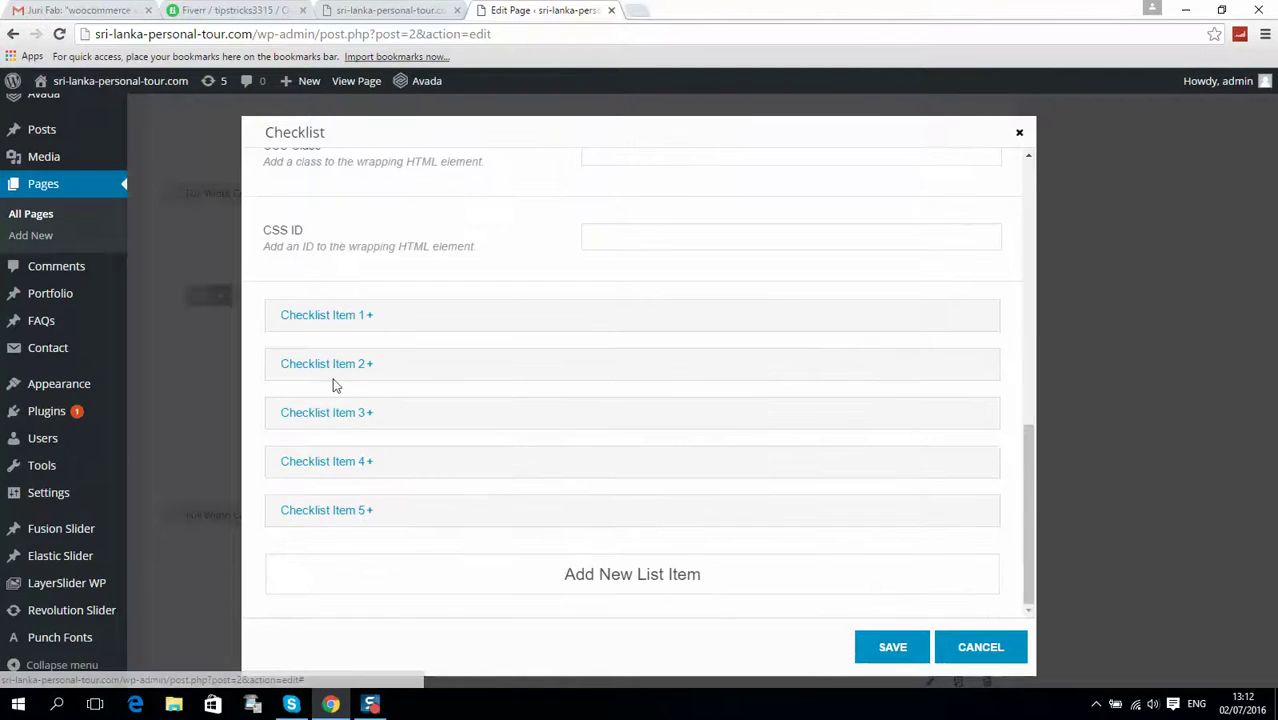
Expand Checklist Item 2 and highlight its content text "Intimate knowledge of Sri Lanka"
left_click(337, 366)
scroll(386, 408, "down", 3)
left_click_drag(510, 236, 218, 252)
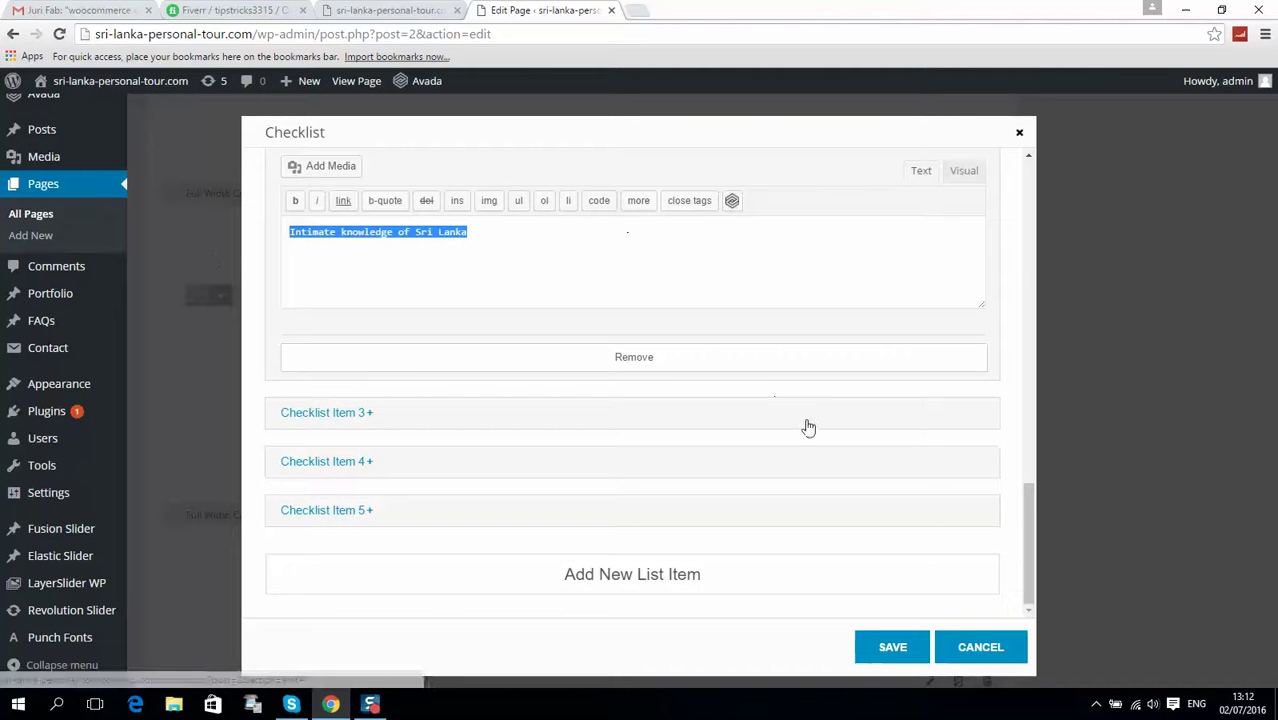
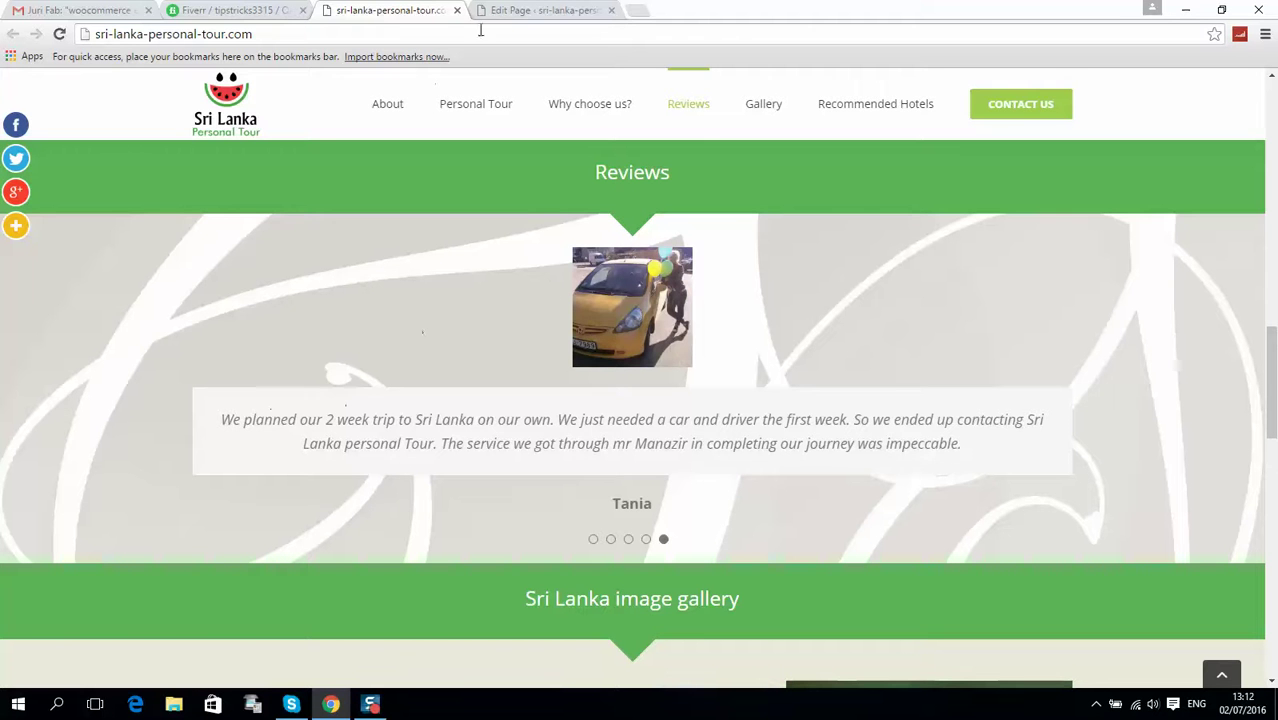
Return to the page editor and open the settings of the Testimonial element below the Reviews heading
left_click(513, 15)
scroll(565, 399, "down", 5)
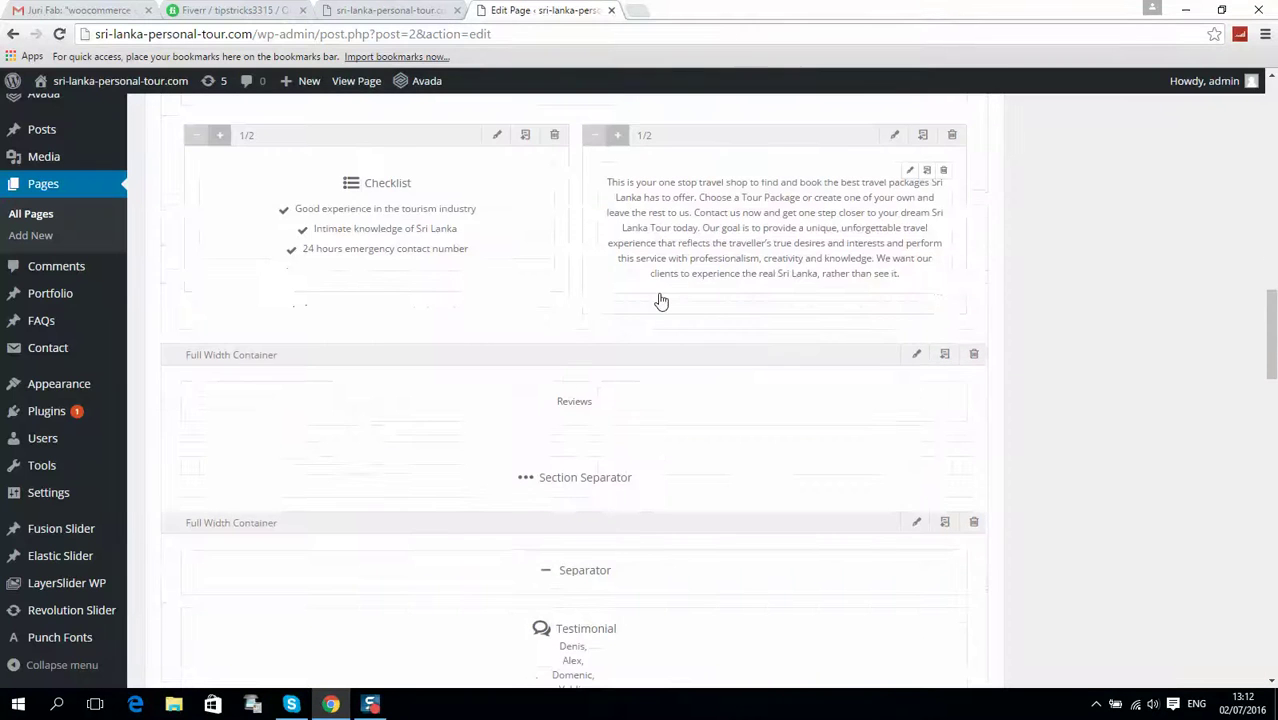
scroll(507, 177, "down", 1)
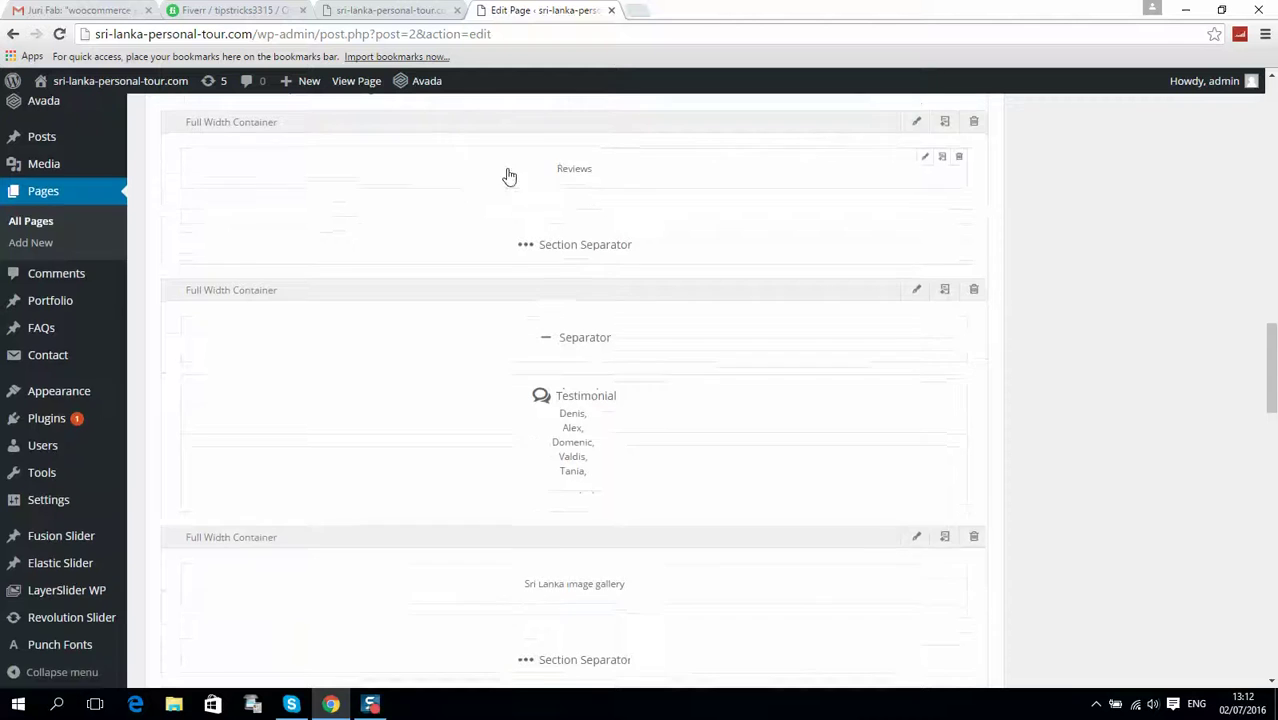
scroll(588, 250, "up", 1)
scroll(610, 388, "down", 2)
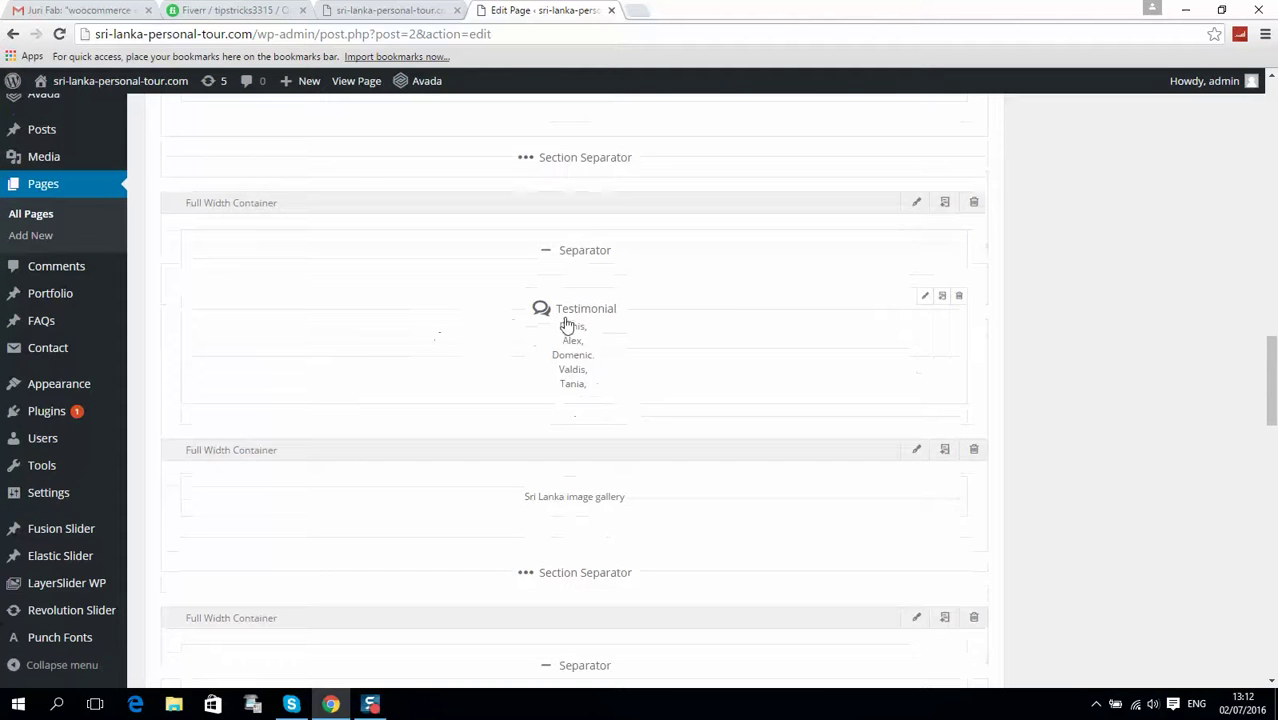
left_click(926, 300)
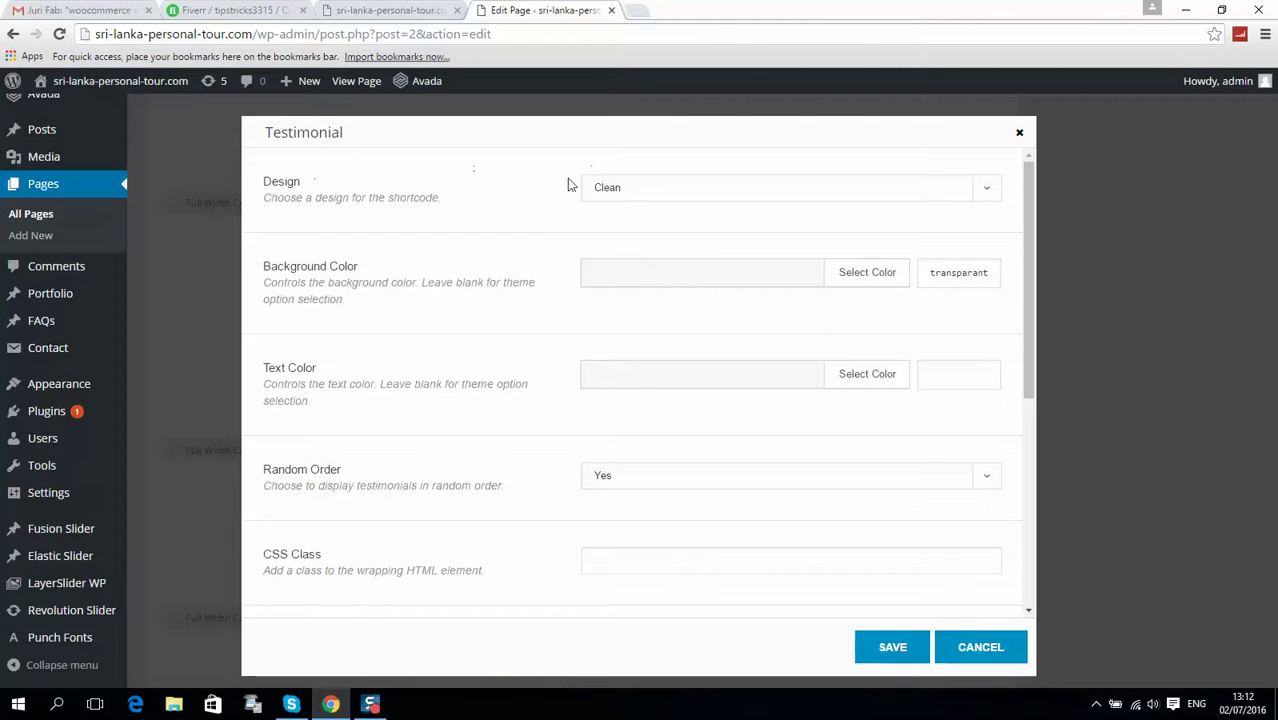
Check the reviews on the live front page and view the Testimonial's Design choices without selecting a different one
left_click(400, 11)
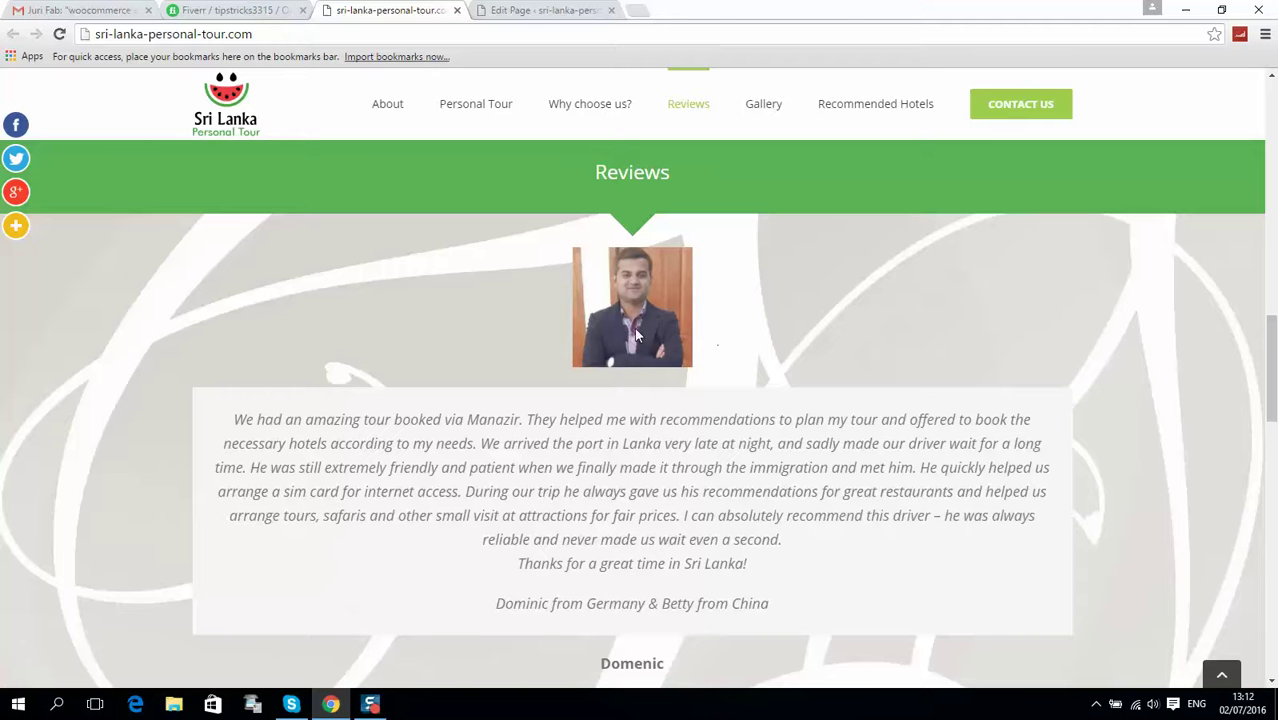
scroll(475, 285, "down", 1)
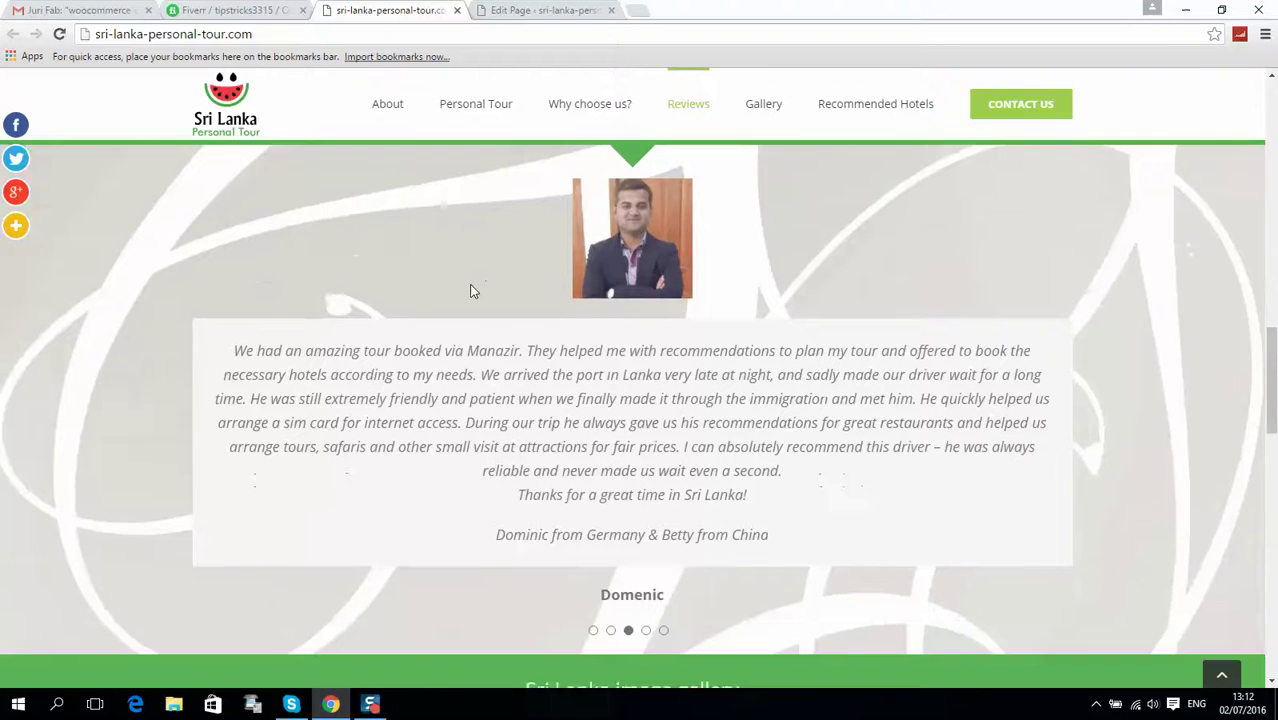
key("ctrl+Tab")
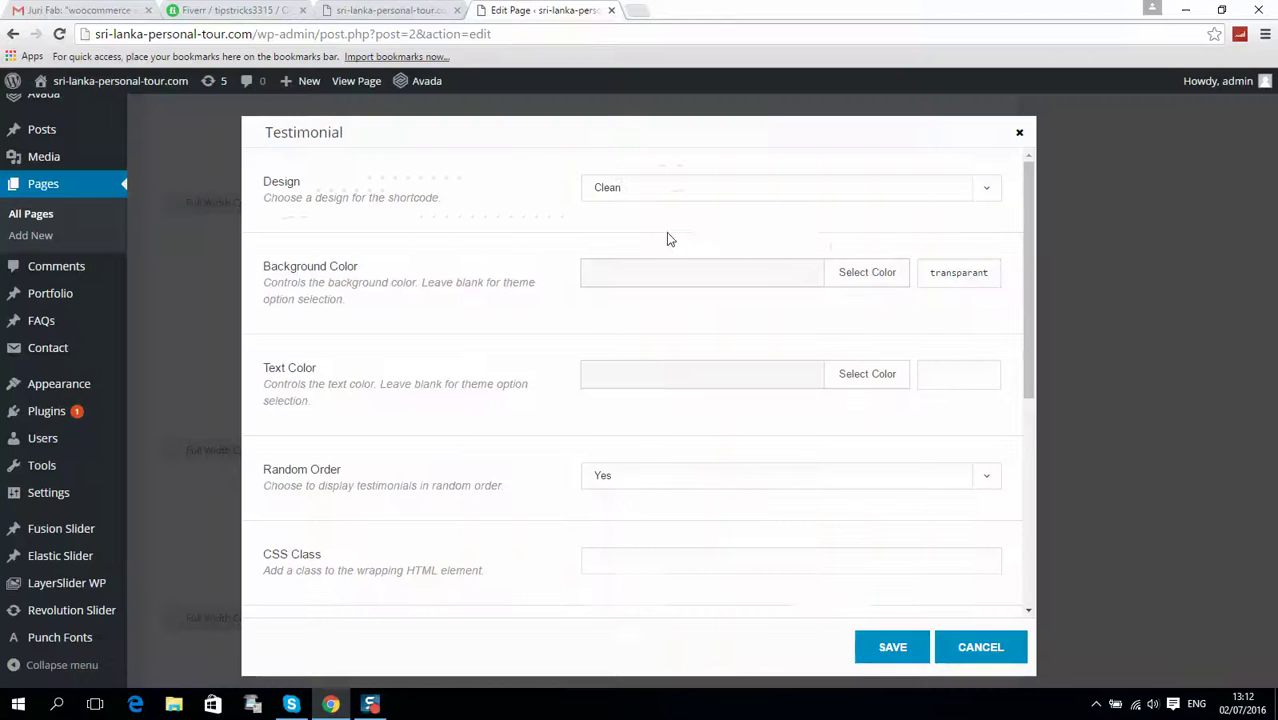
left_click(639, 182)
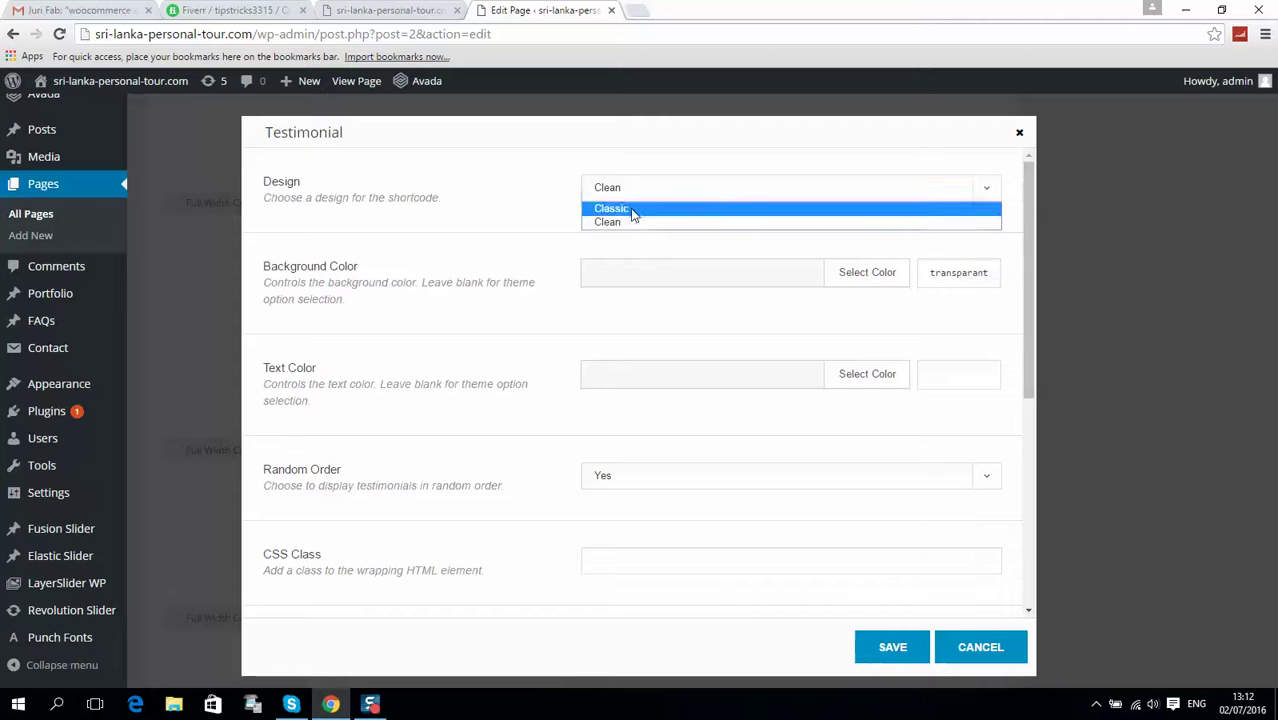
left_click(497, 269)
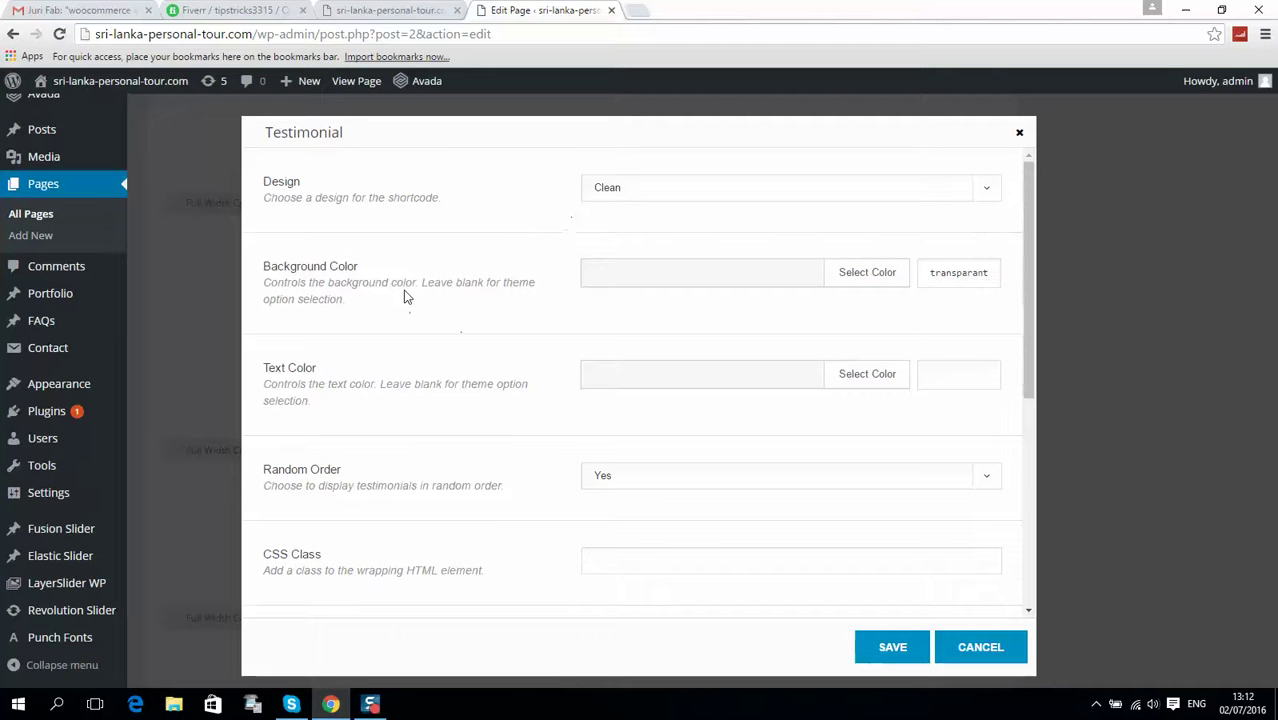
Look through the Testimonial's color, Random Order and CSS settings down to the list of testimonial items
scroll(405, 296, "down", 1)
scroll(342, 263, "up", 1)
scroll(420, 370, "down", 2)
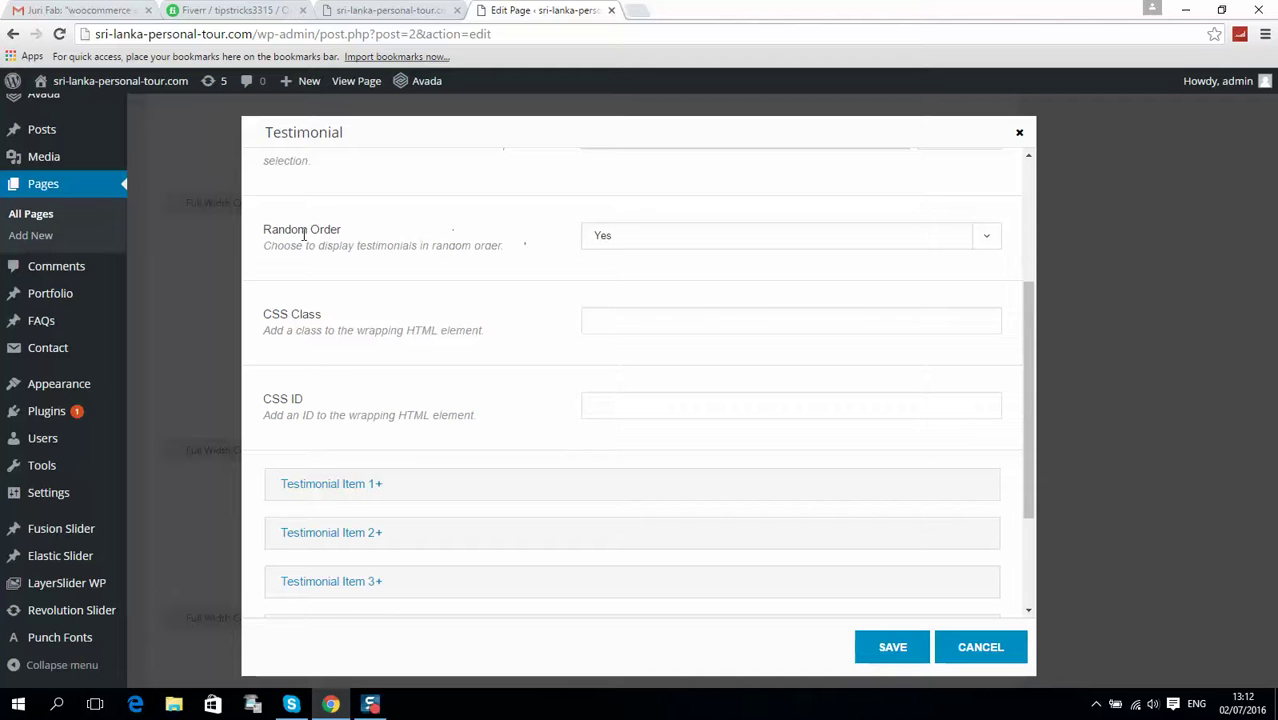
scroll(446, 294, "down", 2)
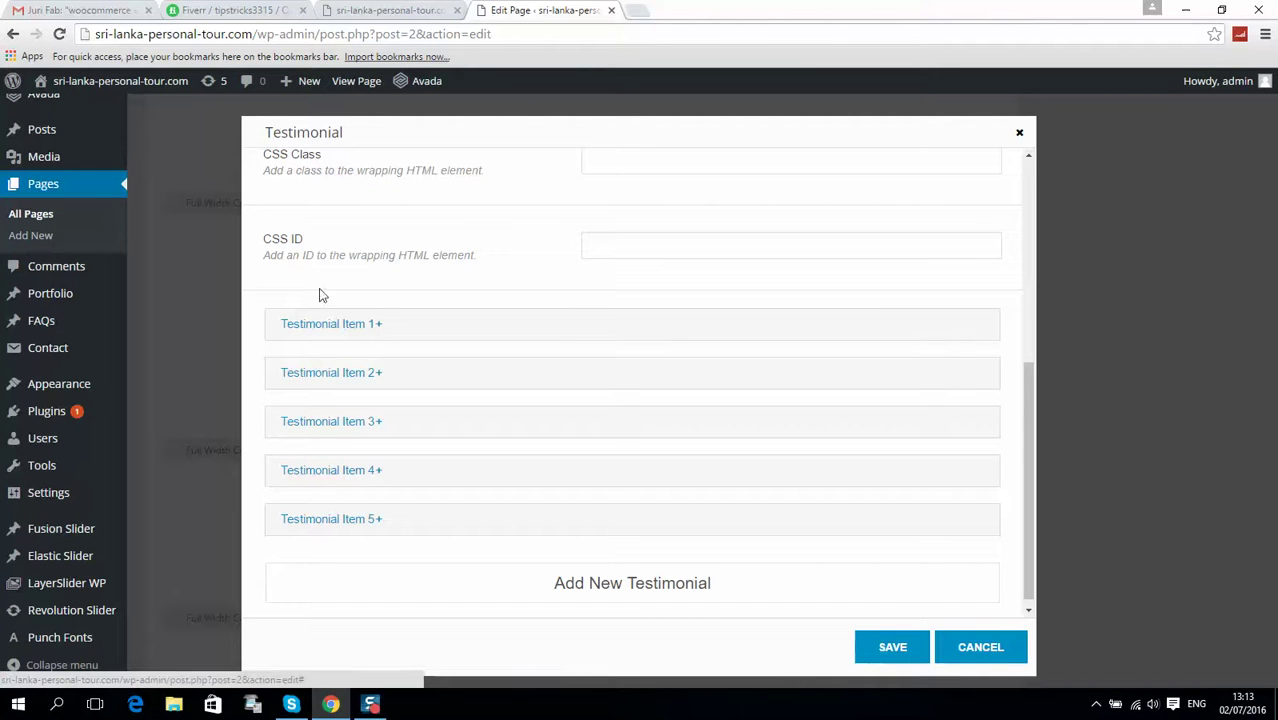
Expand Testimonial Item 1 and look over its name field and the available Avatar types, keeping Image
left_click(334, 326)
scroll(434, 374, "down", 3)
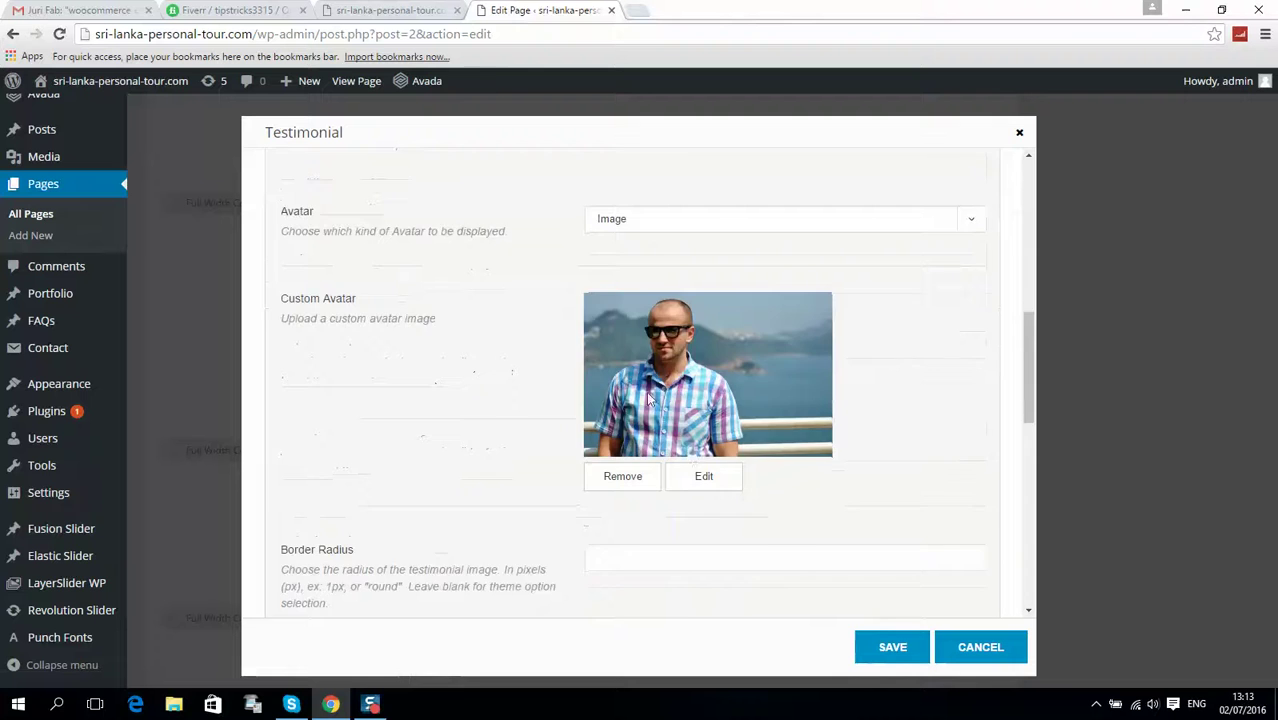
scroll(630, 385, "up", 3)
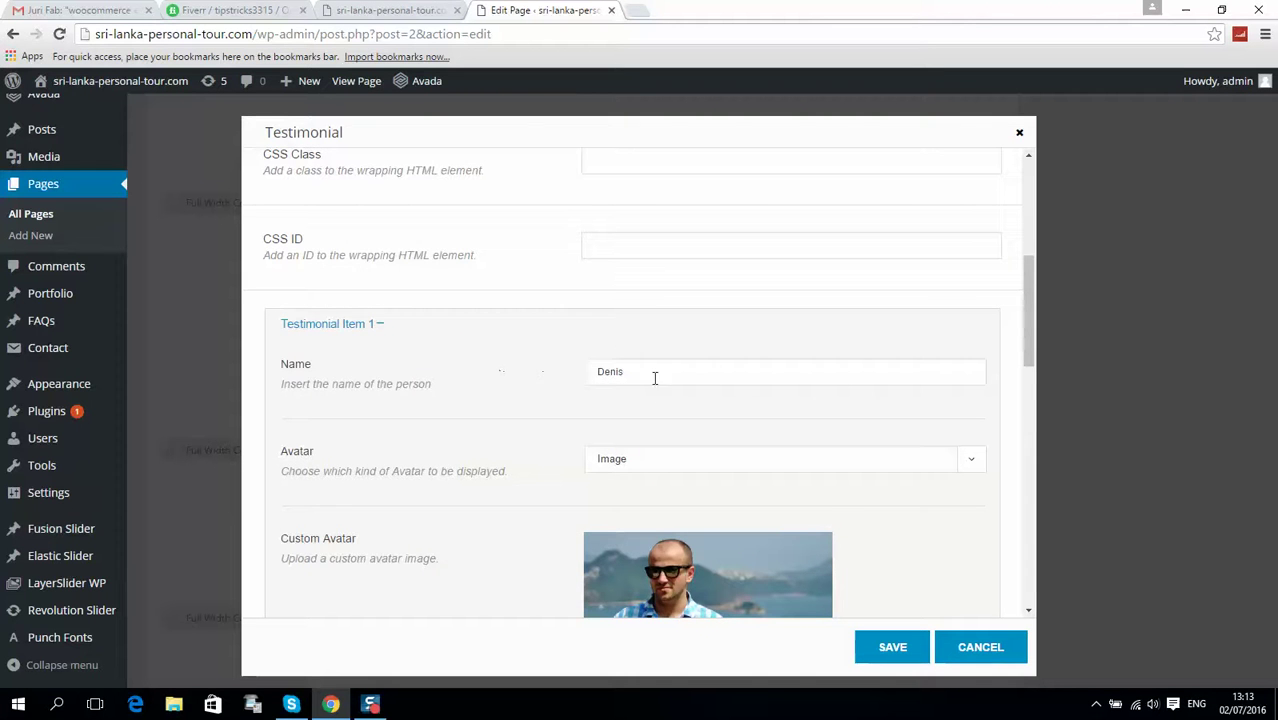
double_click(655, 378)
scroll(494, 408, "down", 3)
left_click(608, 302)
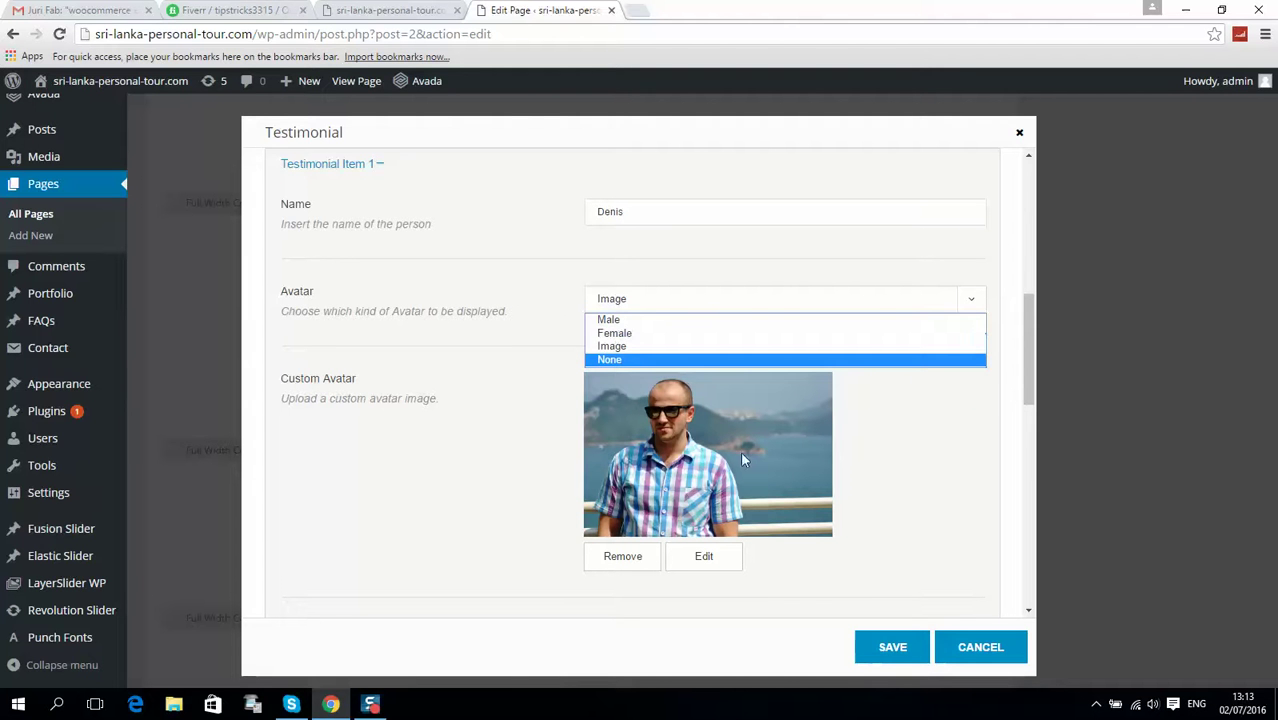
View the media library images available for Testimonial Item 1's custom avatar and close the library without choosing another
left_click(580, 424)
scroll(545, 400, "down", 3)
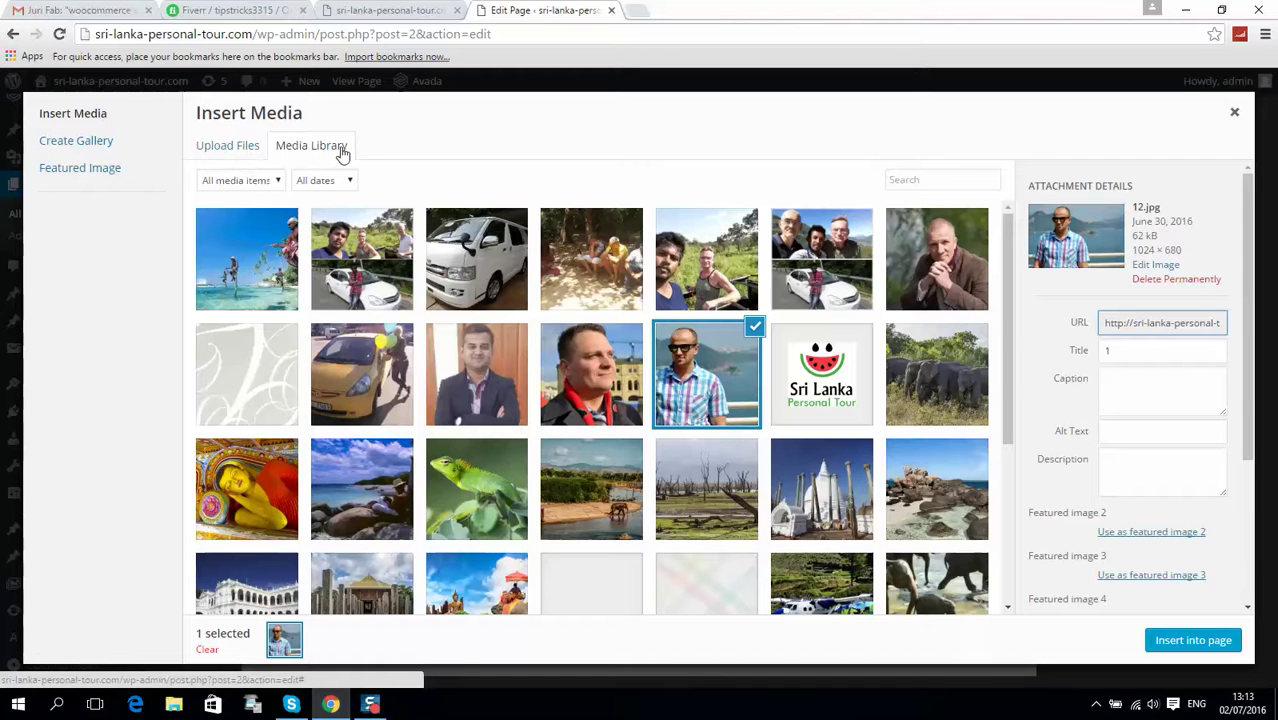
left_click(1236, 115)
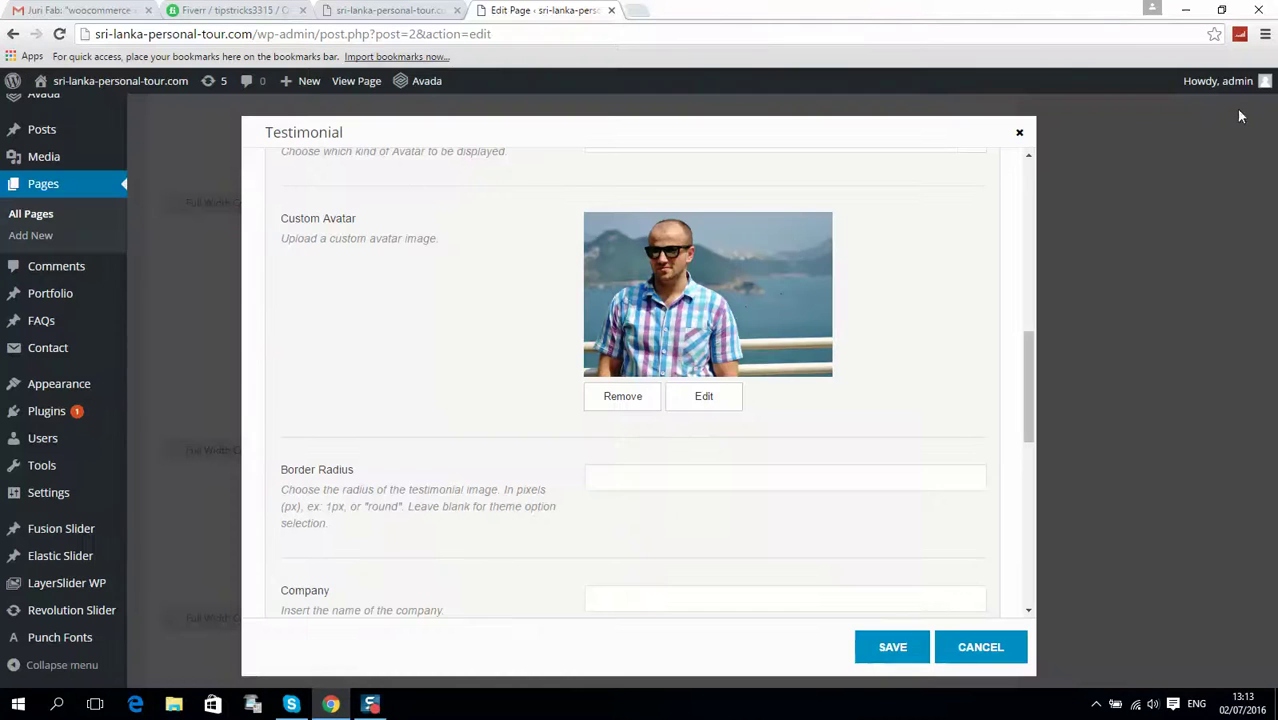
Set Testimonial Item 1's Border Radius to round and save the Testimonial element
scroll(410, 340, "down", 2)
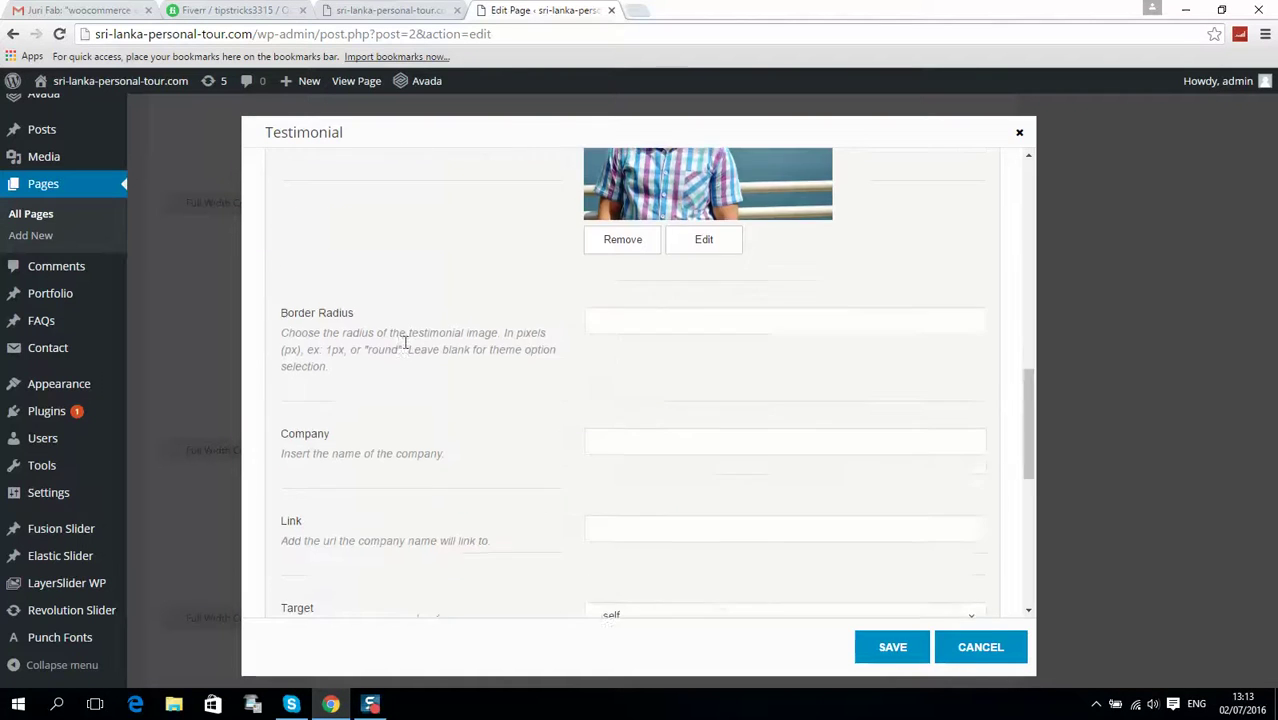
scroll(380, 365, "up", 1)
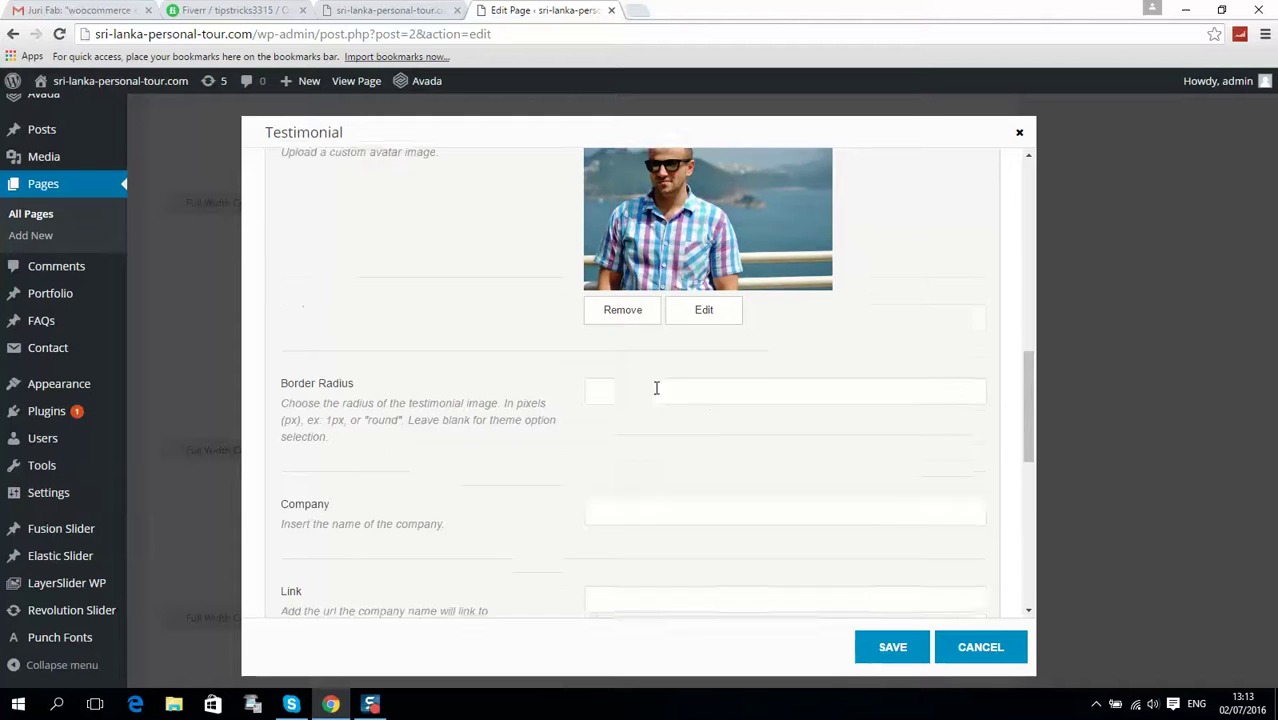
left_click(613, 403)
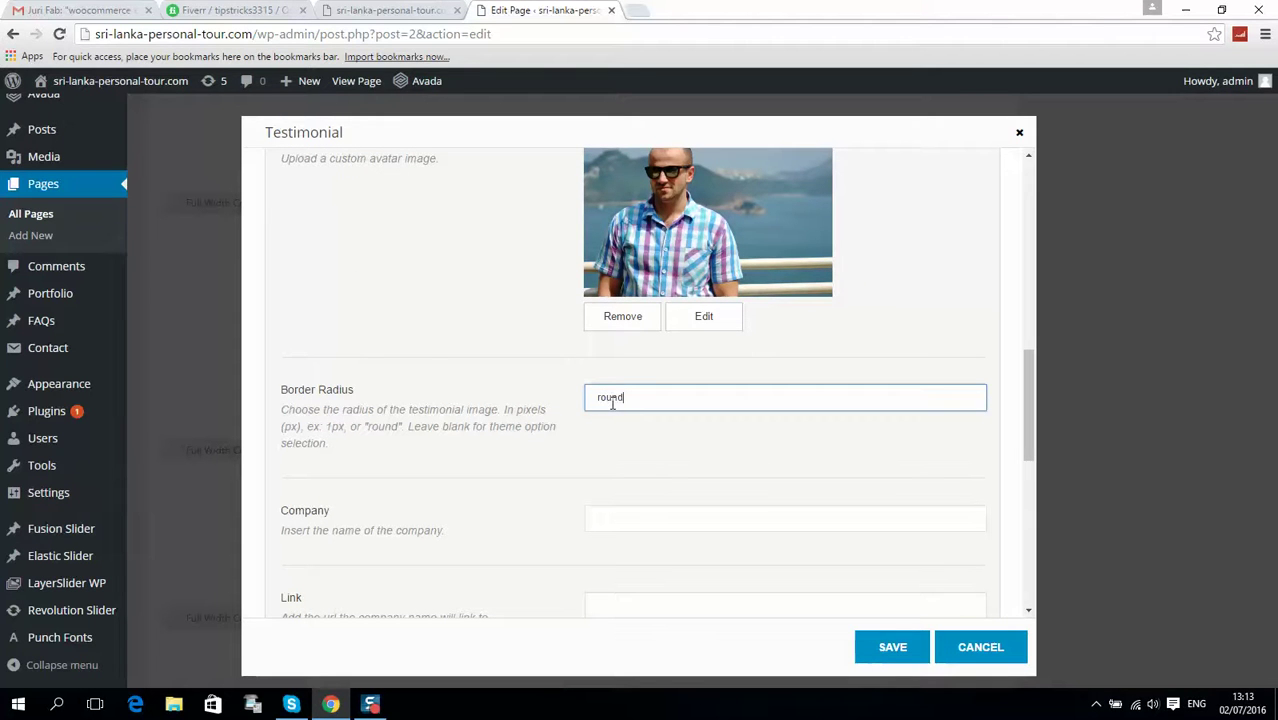
scroll(605, 285, "down", 1)
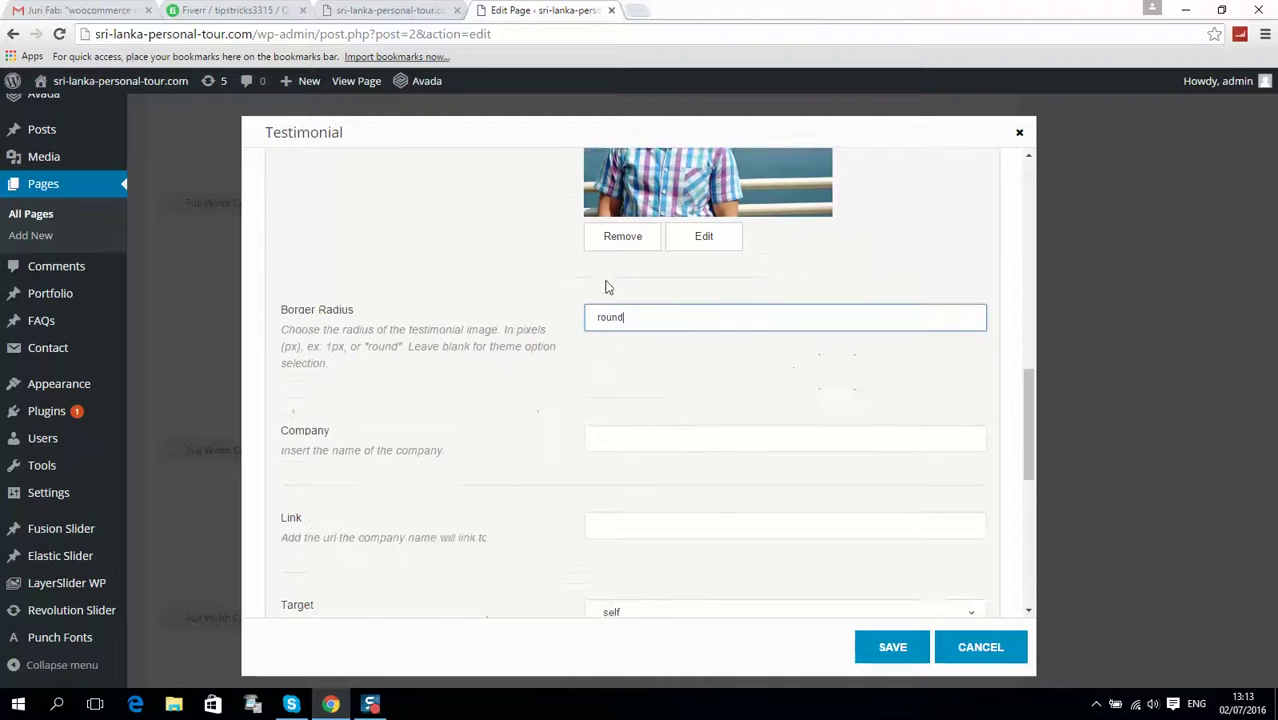
scroll(612, 310, "up", 1)
left_click(430, 12)
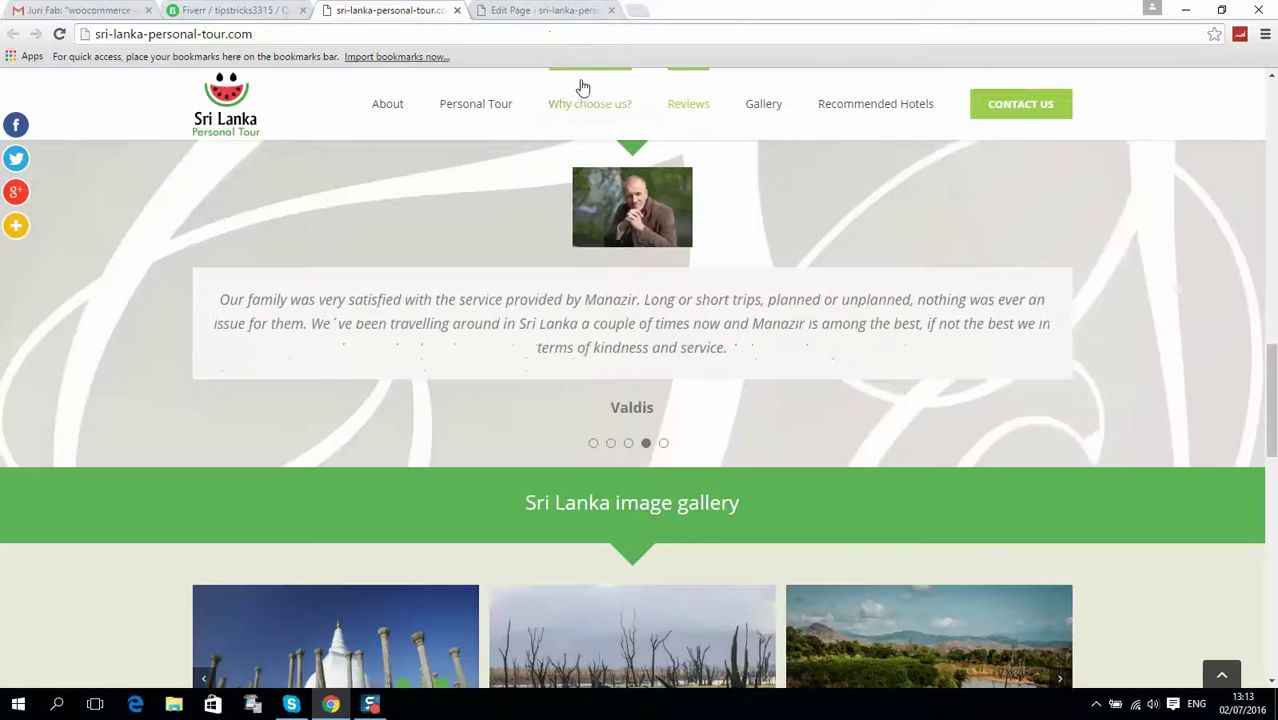
left_click(560, 12)
left_click(892, 650)
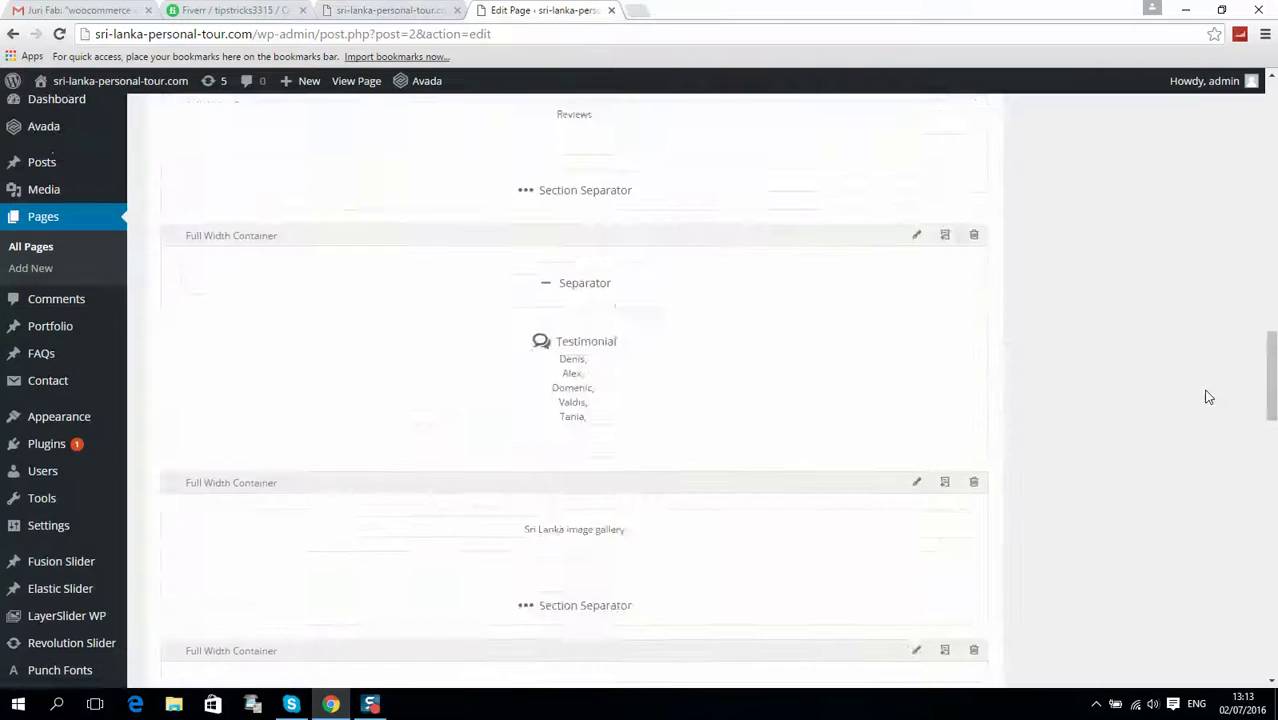
Update the page with the changed testimonial and reload the live front page
scroll(1206, 397, "up", 10)
scroll(1206, 397, "up", 5)
left_click(1211, 376)
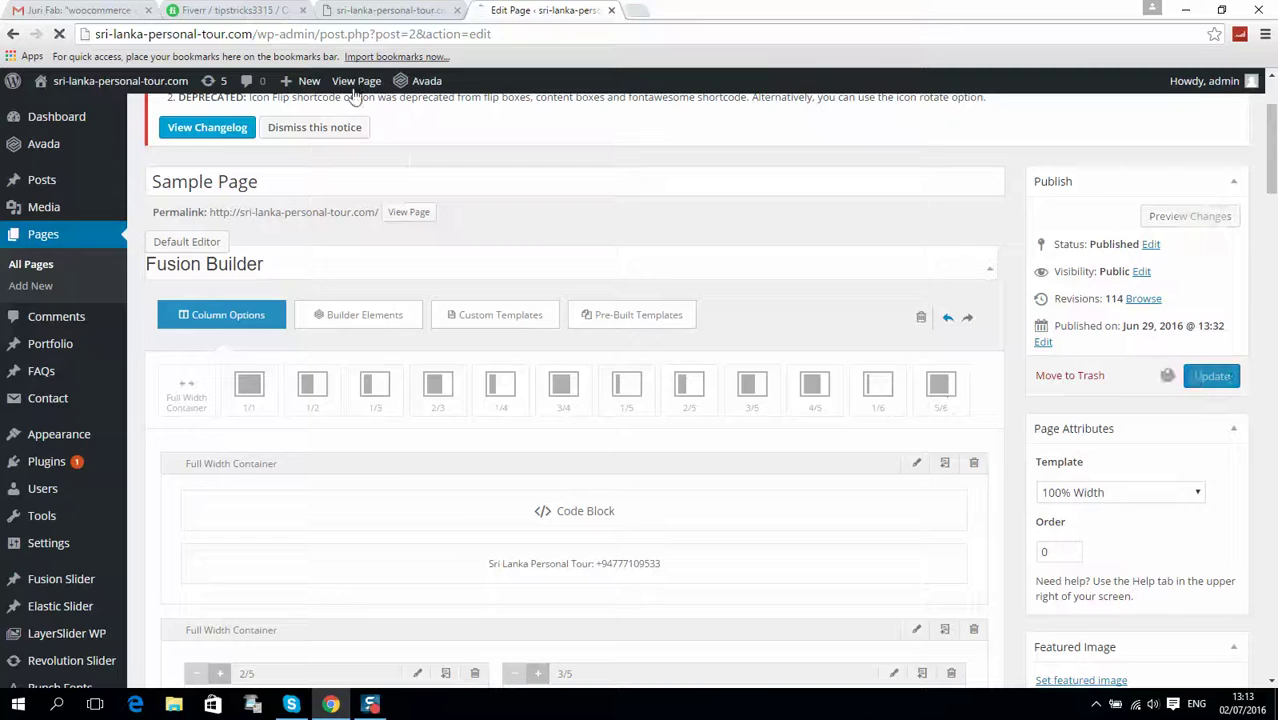
left_click(392, 12)
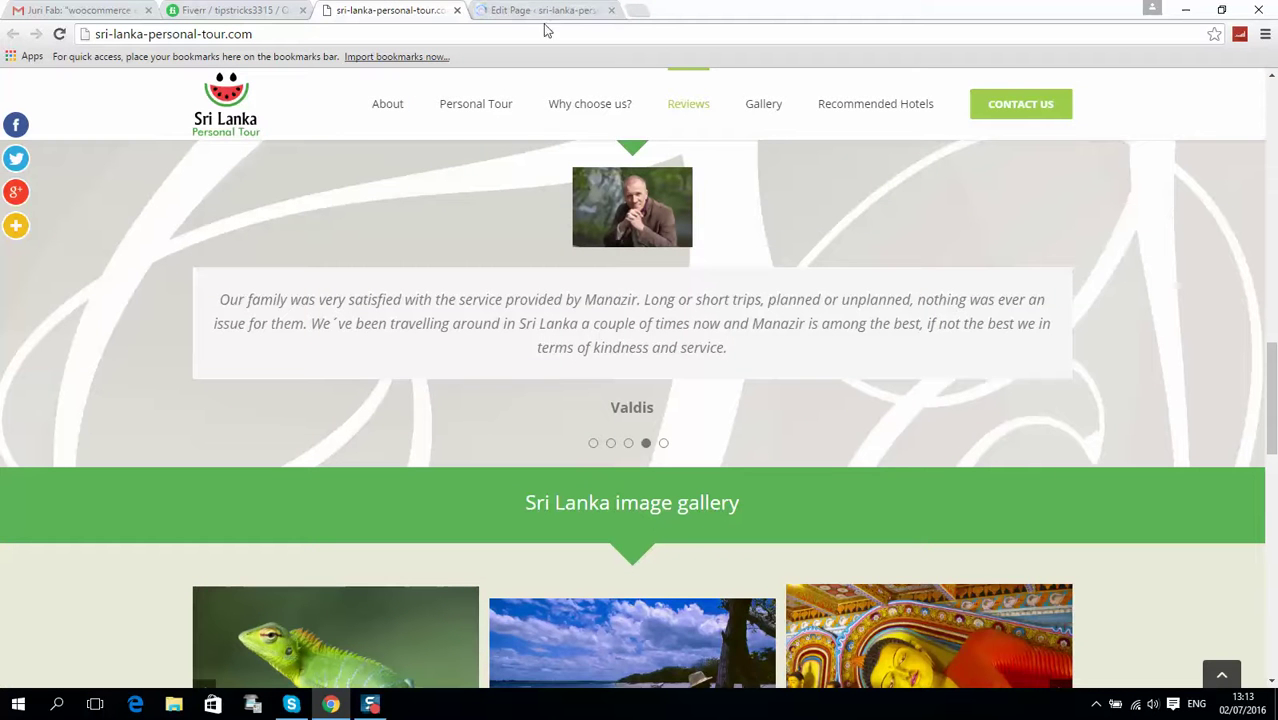
left_click(60, 35)
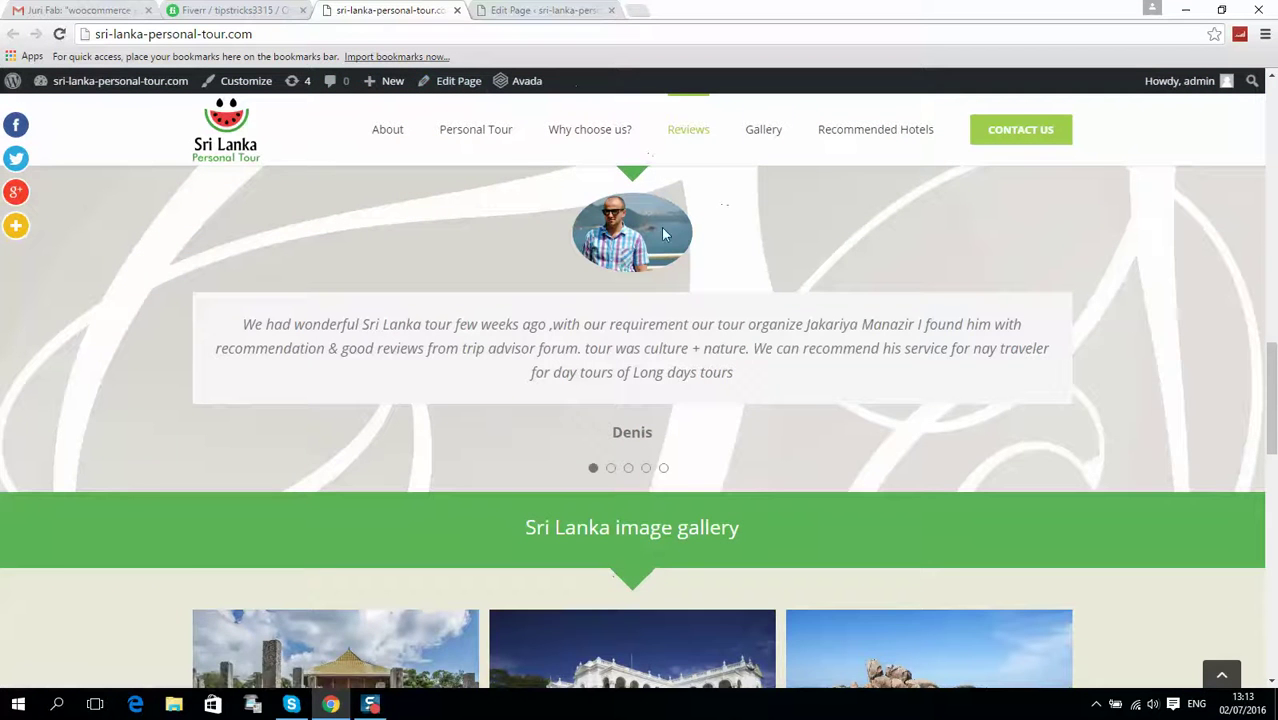
Go through the reviews in the live page's Reviews slider and compare the shapes of the reviewers' avatar images
scroll(672, 404, "up", 1)
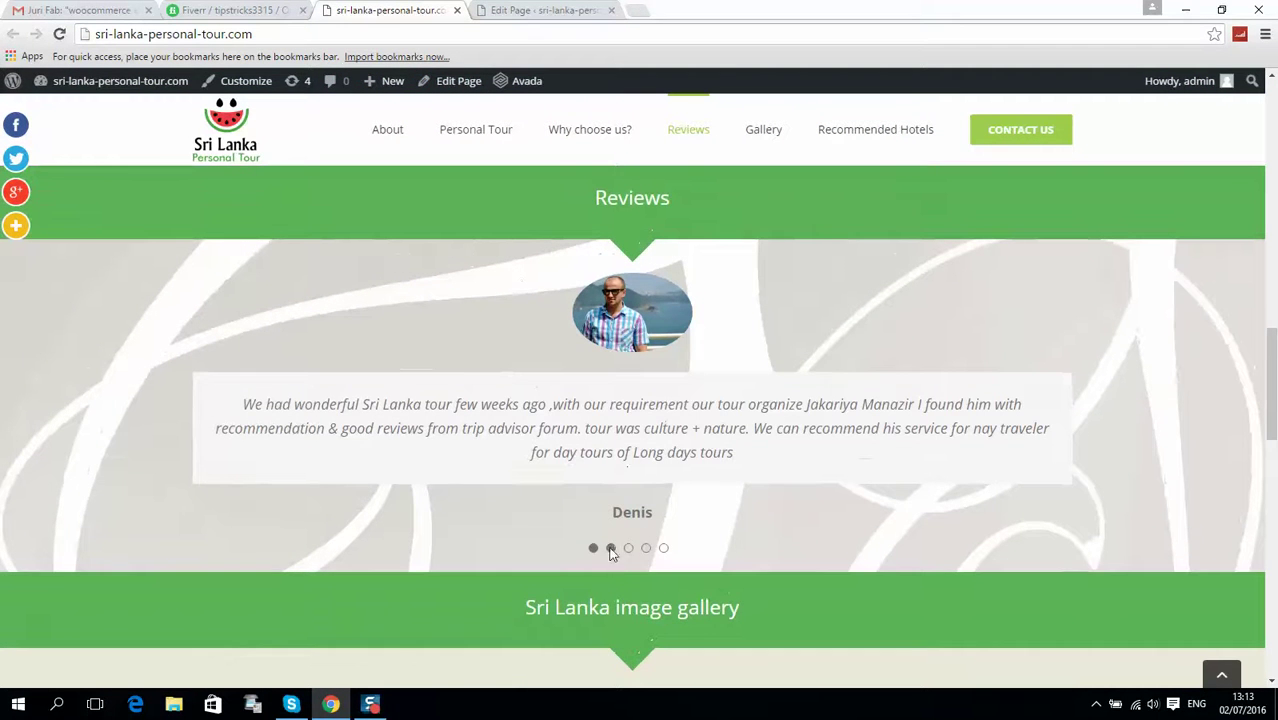
left_click(611, 549)
left_click(628, 630)
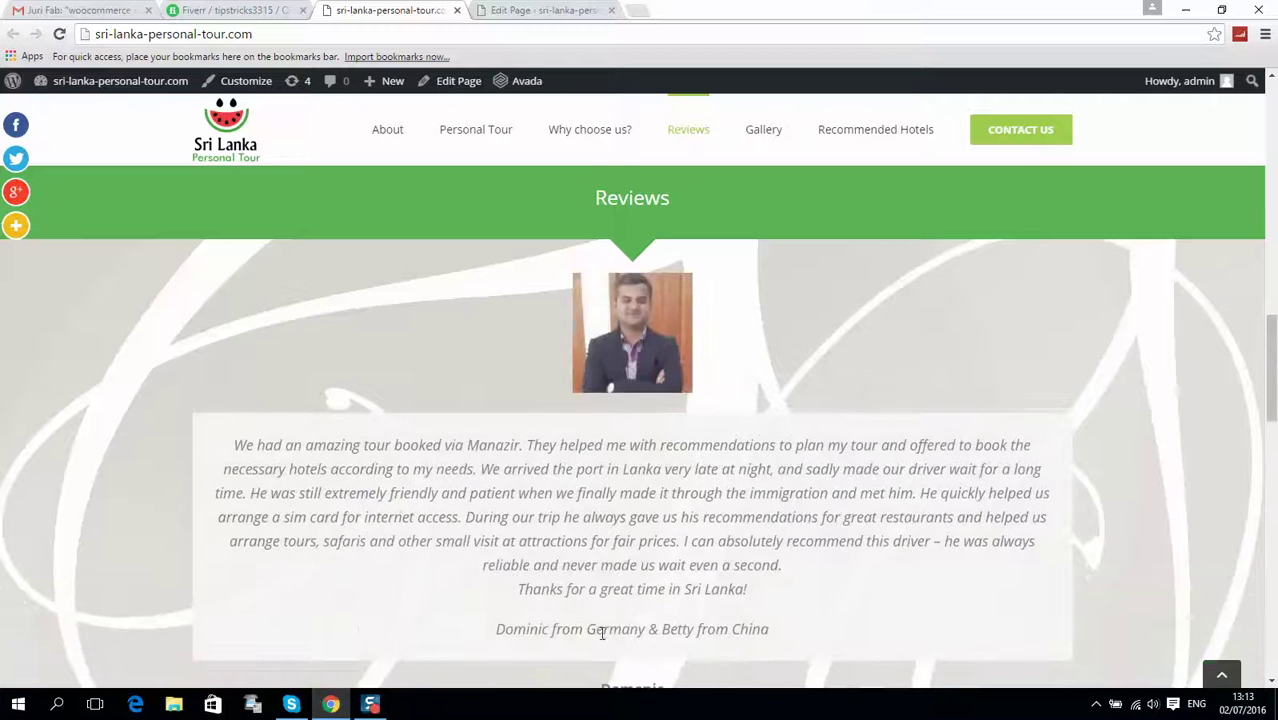
scroll(600, 600, "down", 2)
left_click(594, 566)
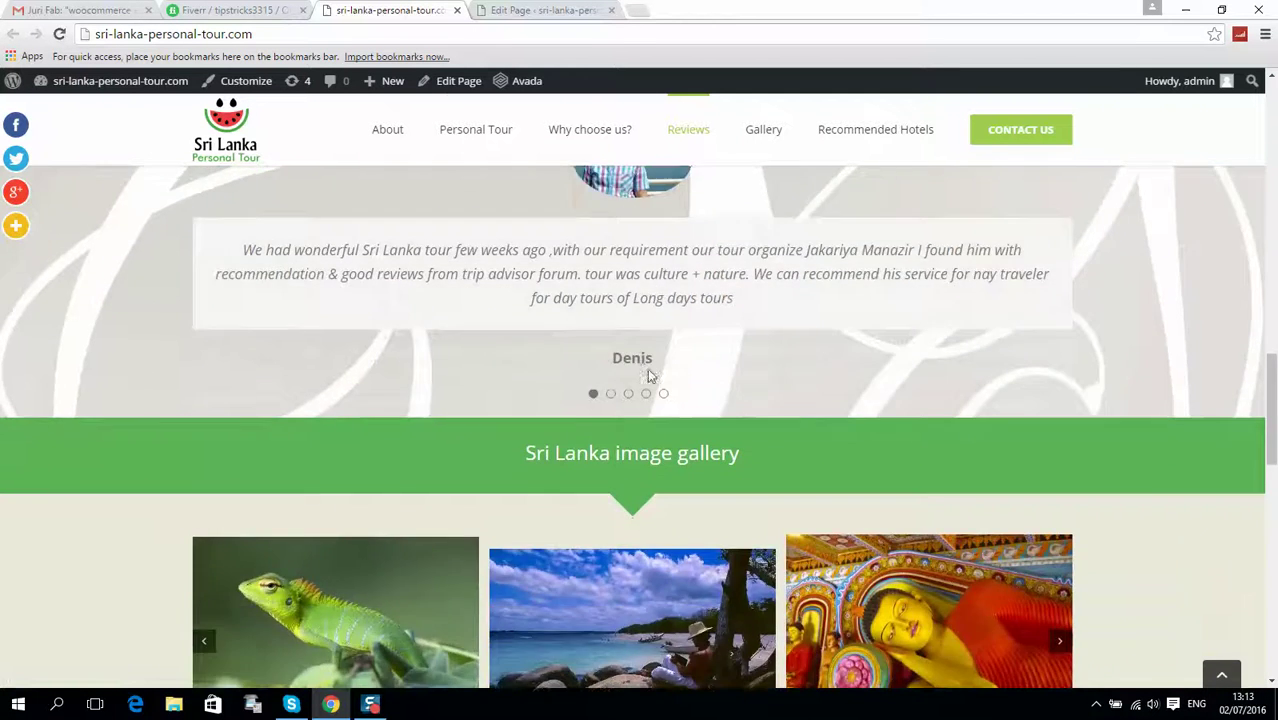
scroll(647, 375, "up", 2)
left_click(611, 548)
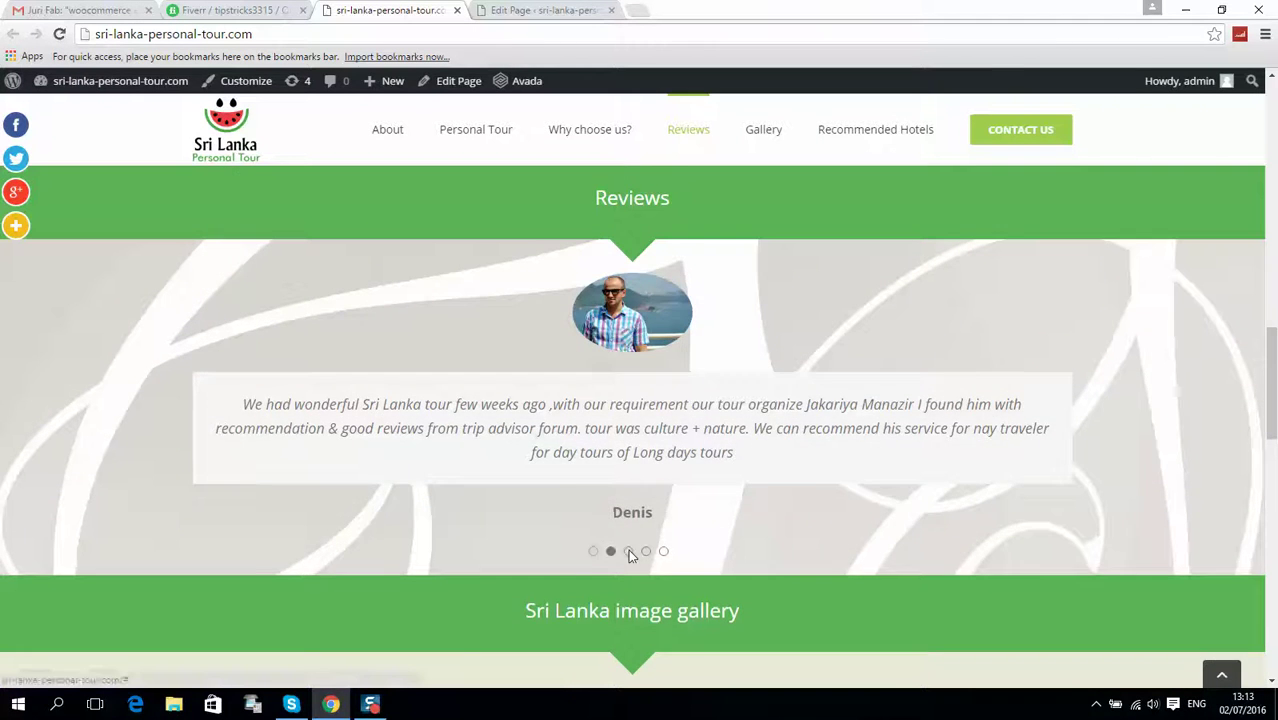
left_click(629, 631)
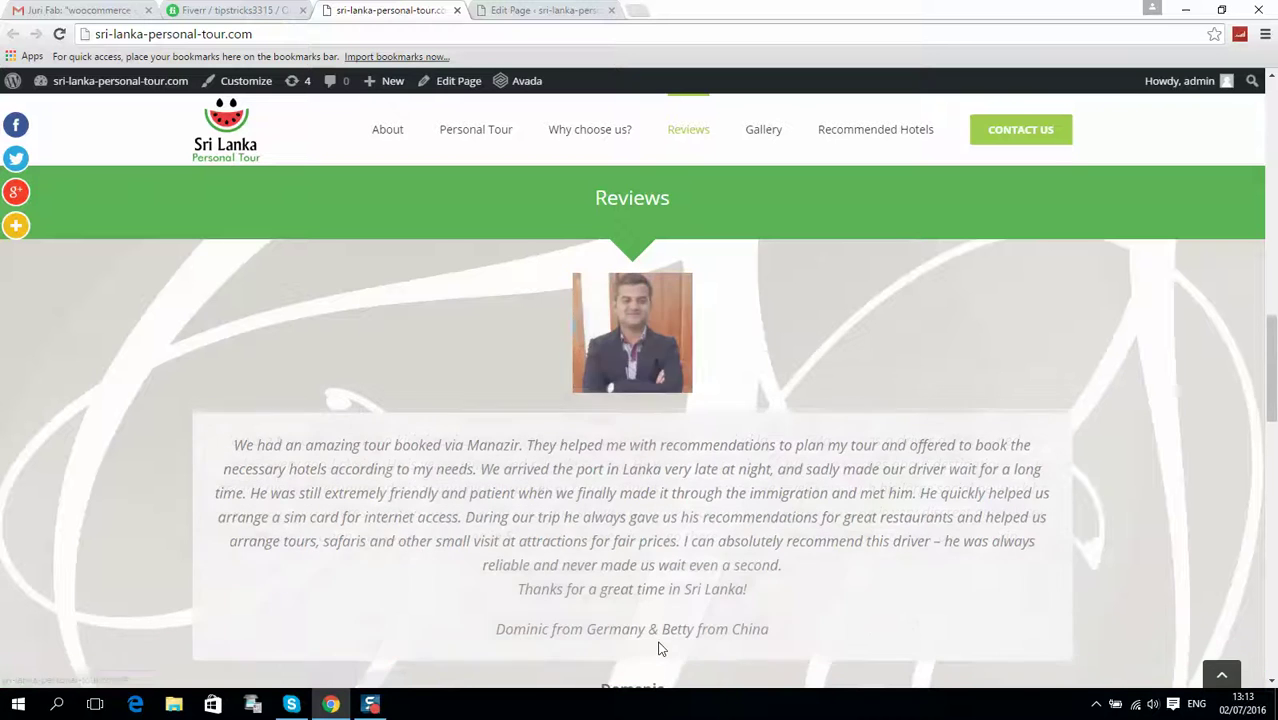
scroll(667, 560, "down", 2)
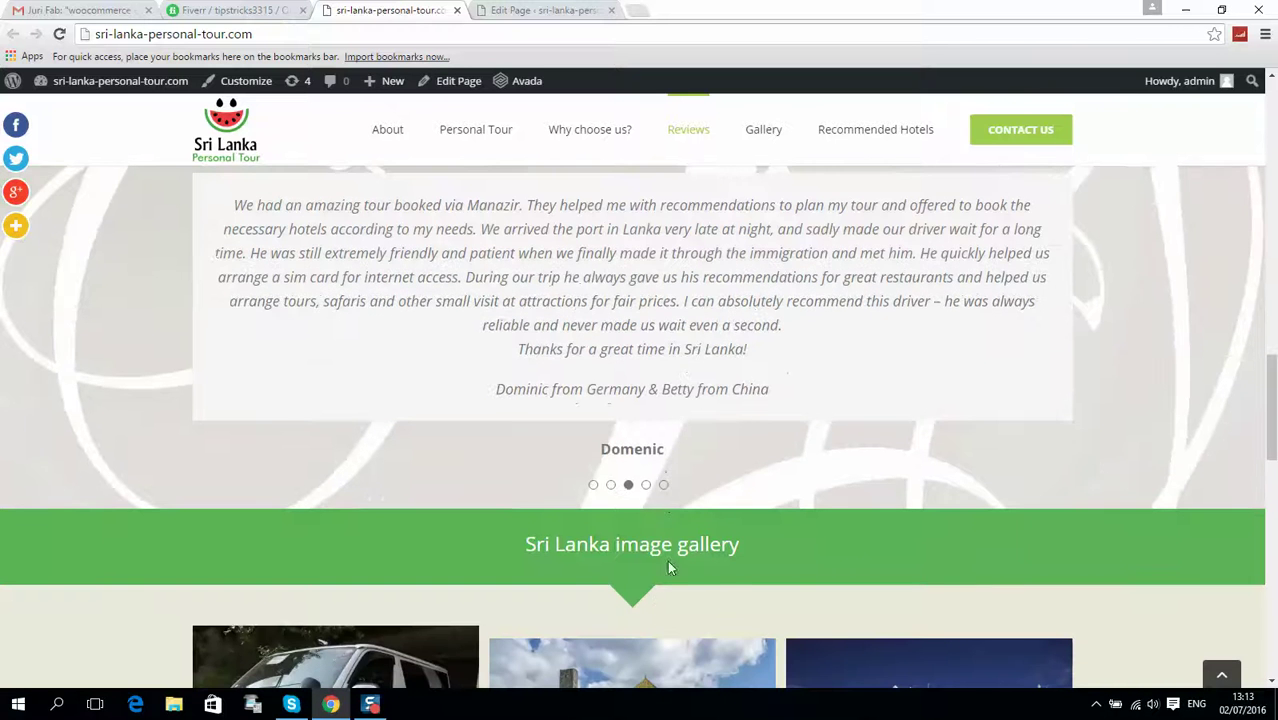
left_click(664, 485)
scroll(780, 440, "up", 4)
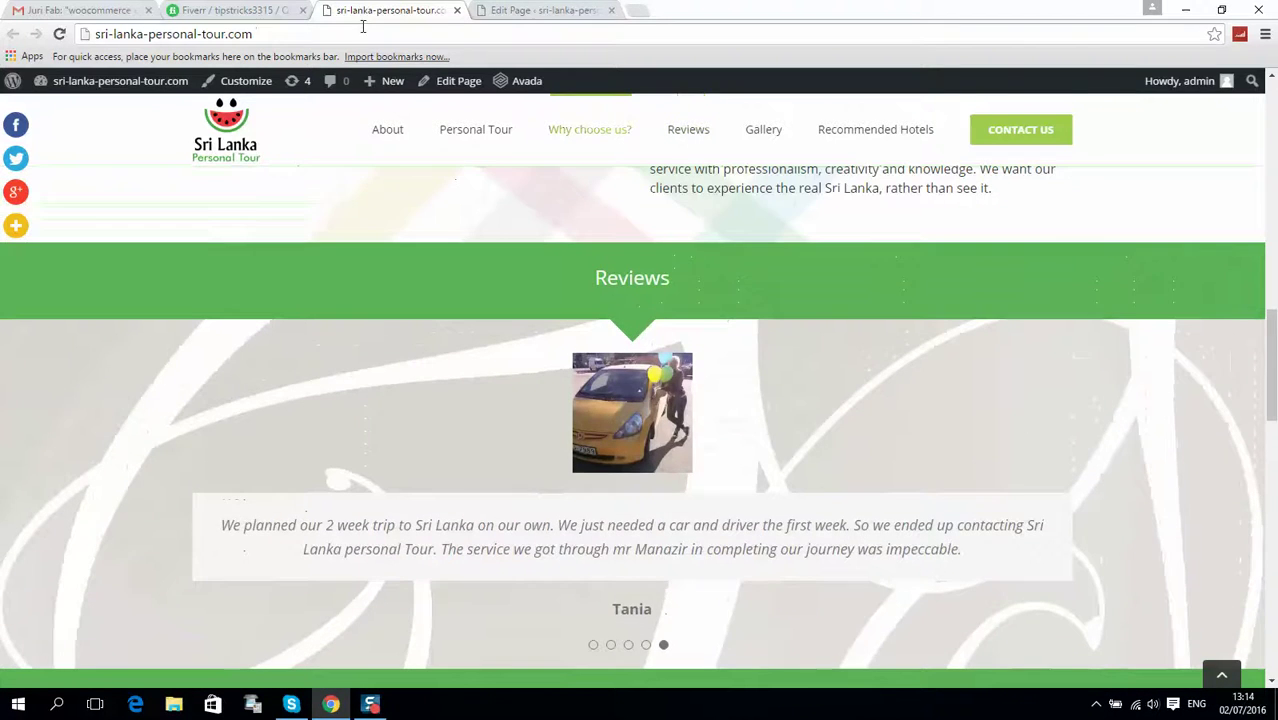
Return to the page editor and reopen the Testimonial element's settings at the list of testimonial items
left_click(480, 9)
scroll(443, 380, "down", 10)
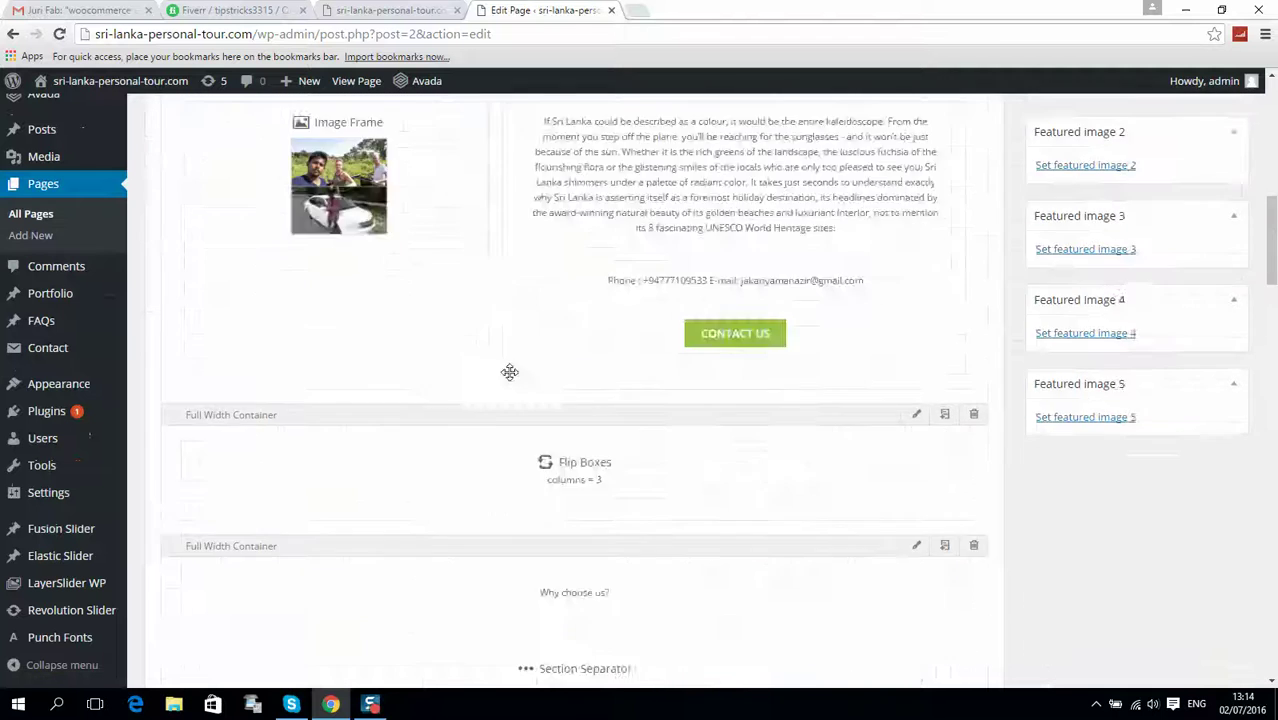
scroll(661, 371, "down", 3)
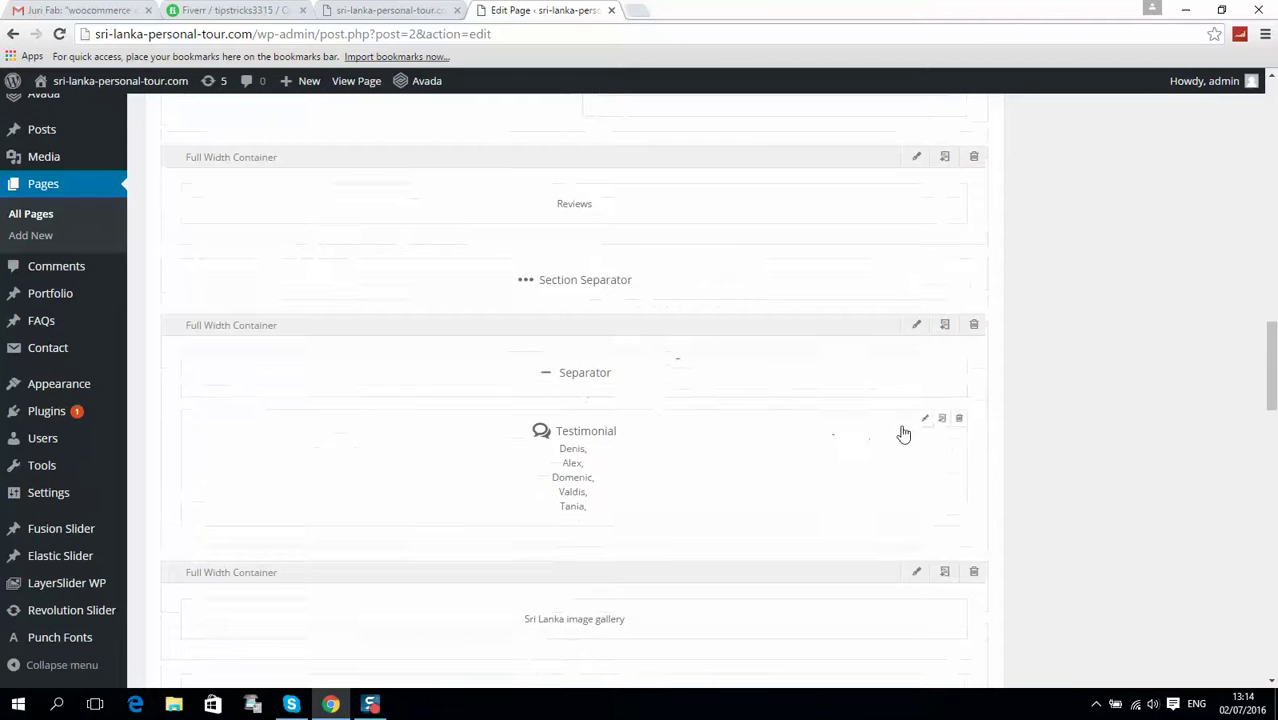
left_click(925, 419)
scroll(452, 298, "down", 1)
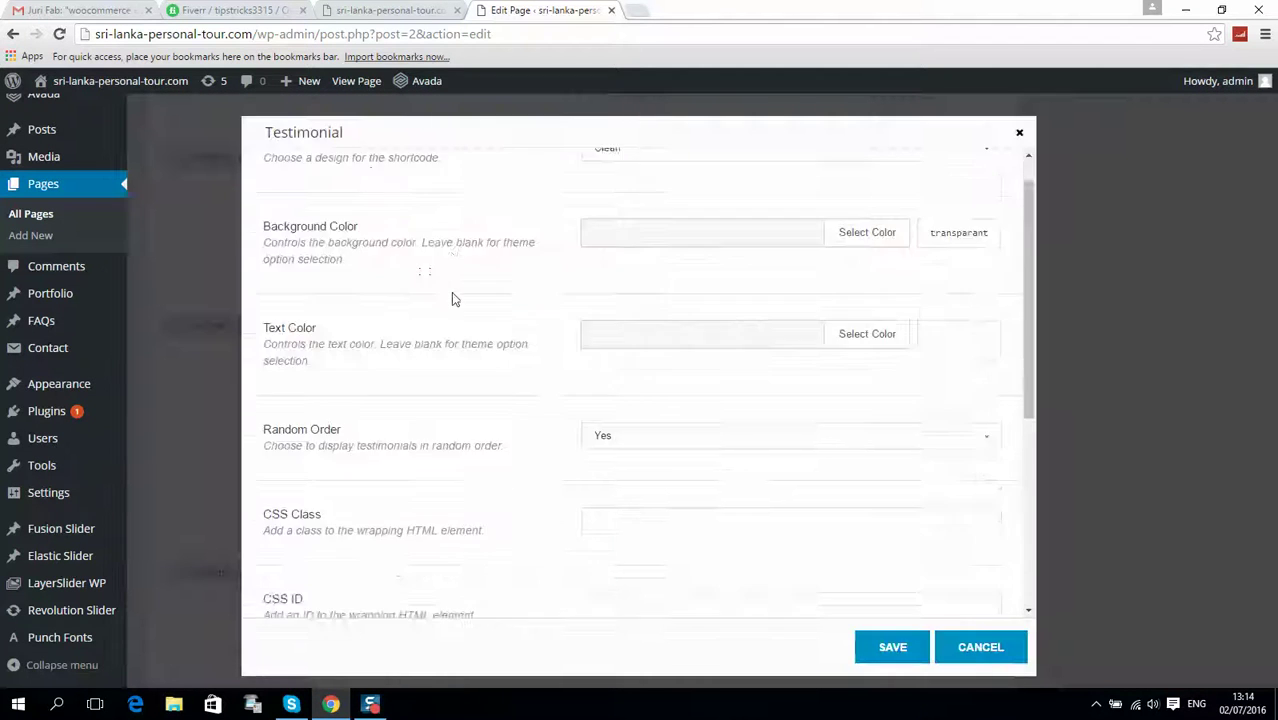
scroll(452, 298, "down", 5)
scroll(362, 368, "up", 4)
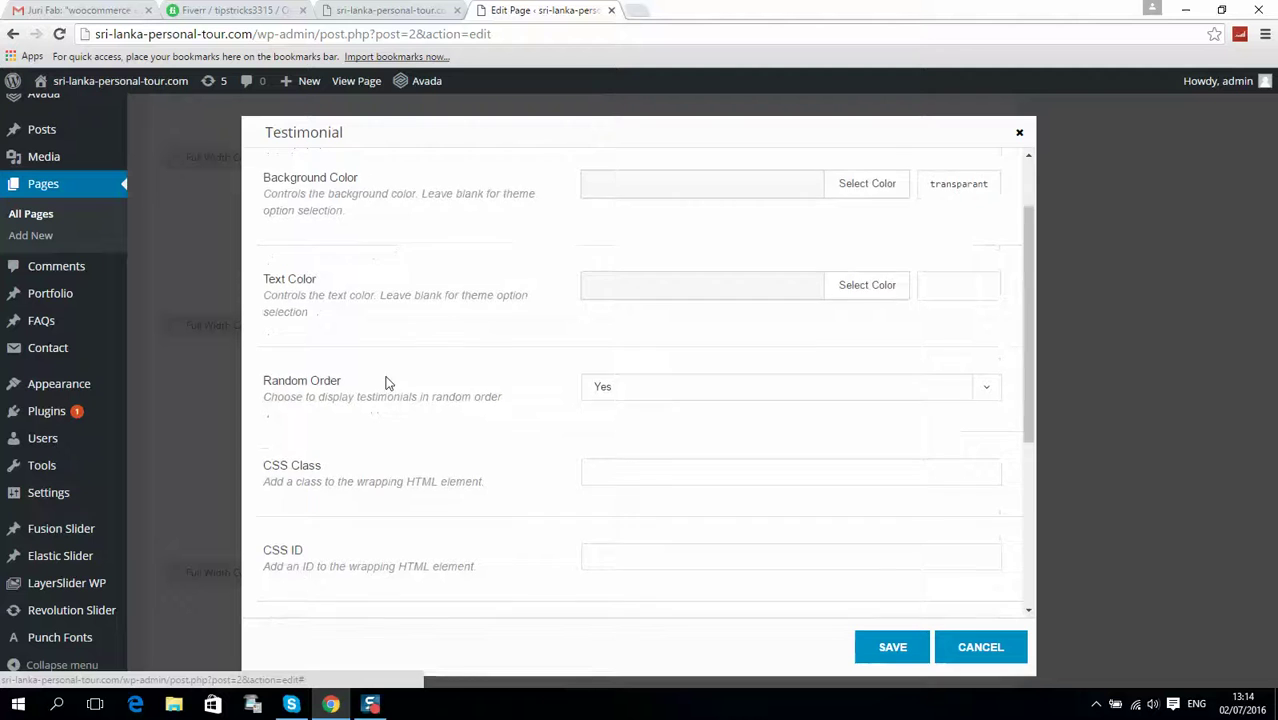
scroll(388, 383, "down", 2)
scroll(388, 383, "up", 3)
scroll(388, 383, "down", 4)
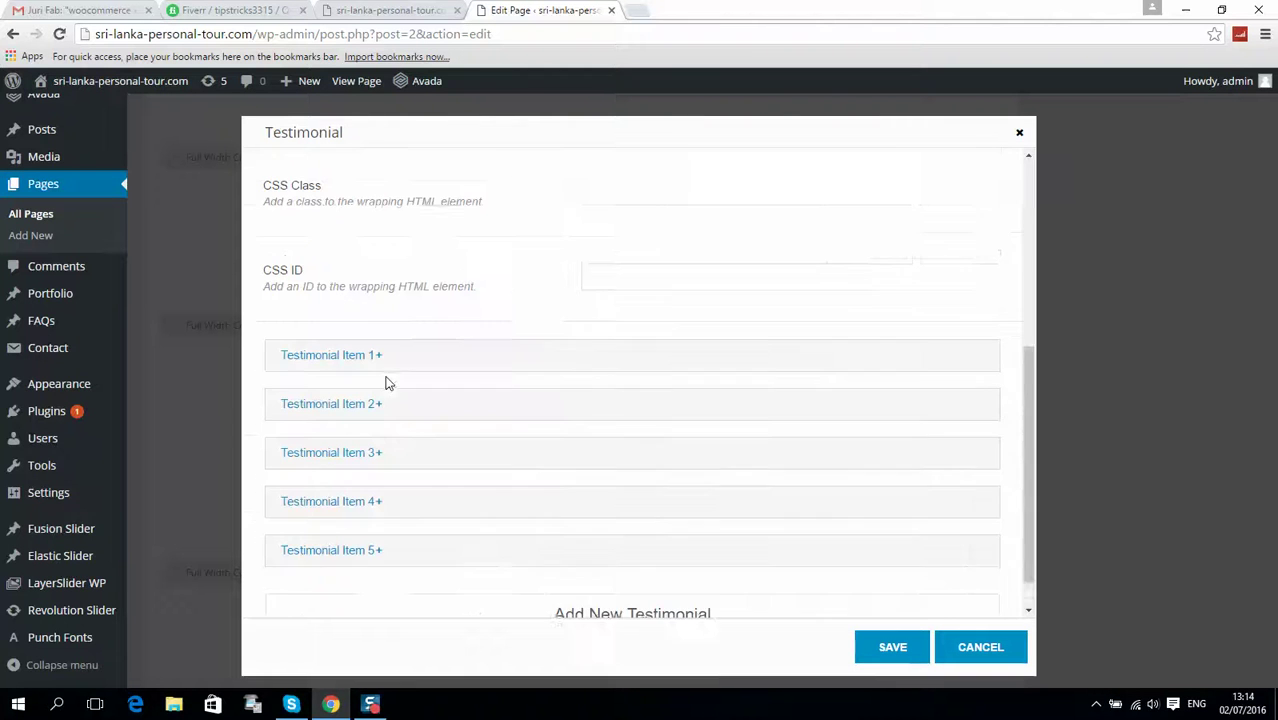
Set Testimonial Item 2's Border Radius to round and collapse the item
left_click(412, 382)
scroll(539, 421, "down", 8)
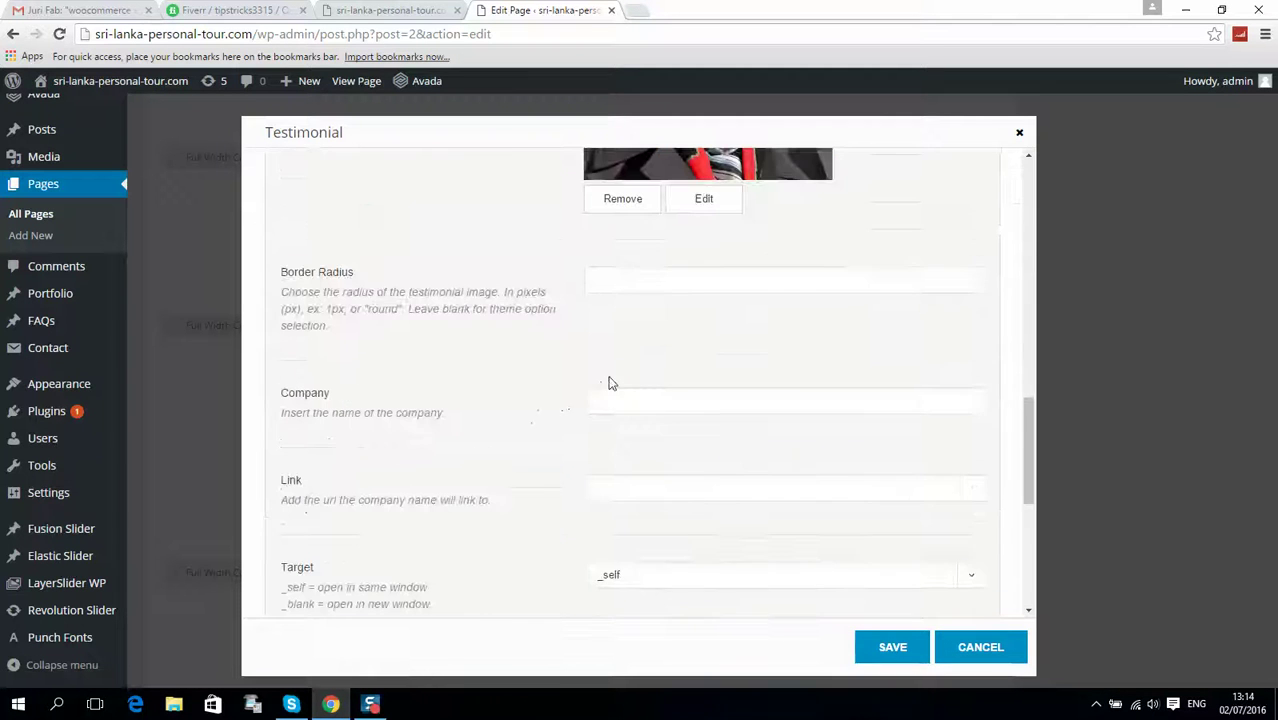
scroll(610, 345, "down", 2)
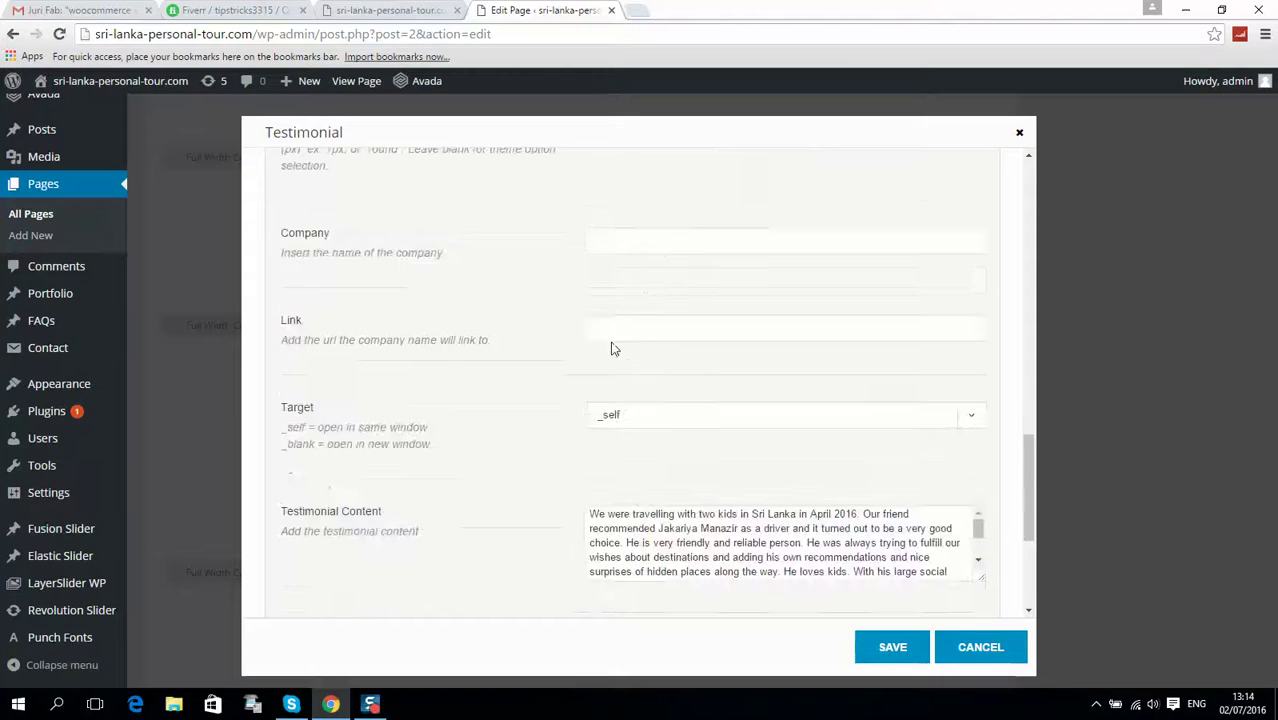
scroll(565, 295, "down", 1)
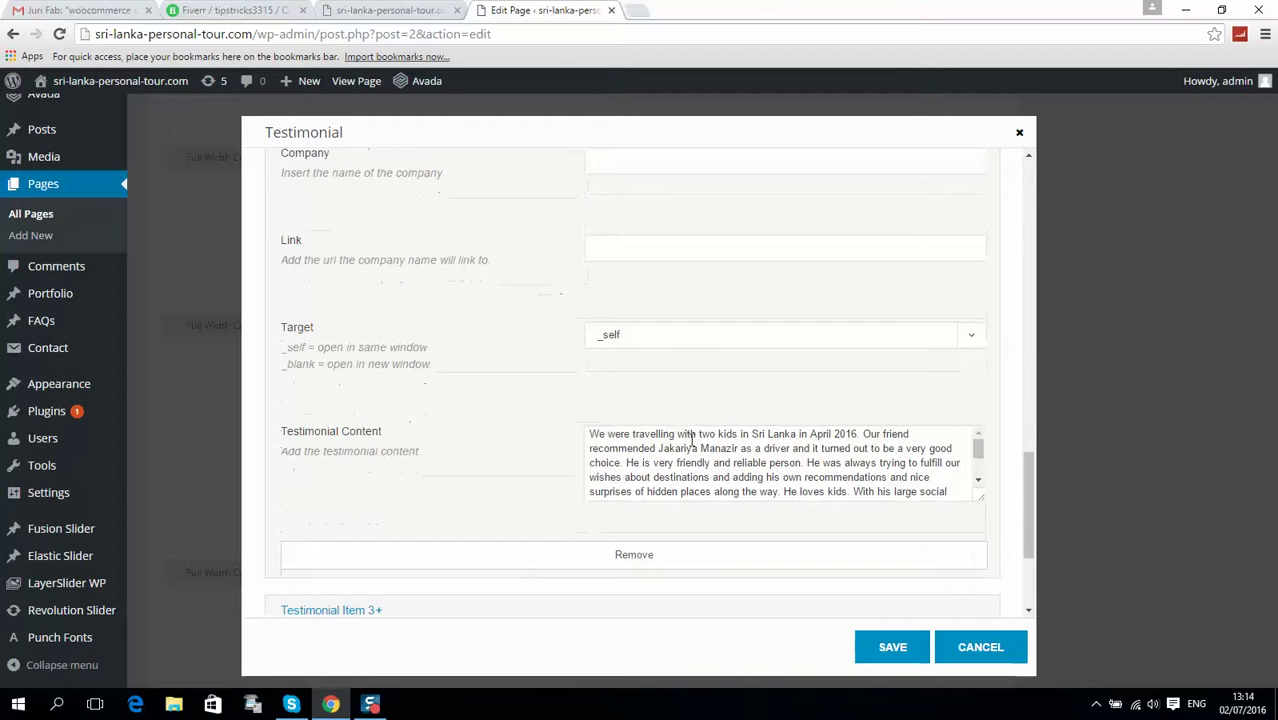
scroll(691, 440, "down", 2)
scroll(525, 417, "up", 5)
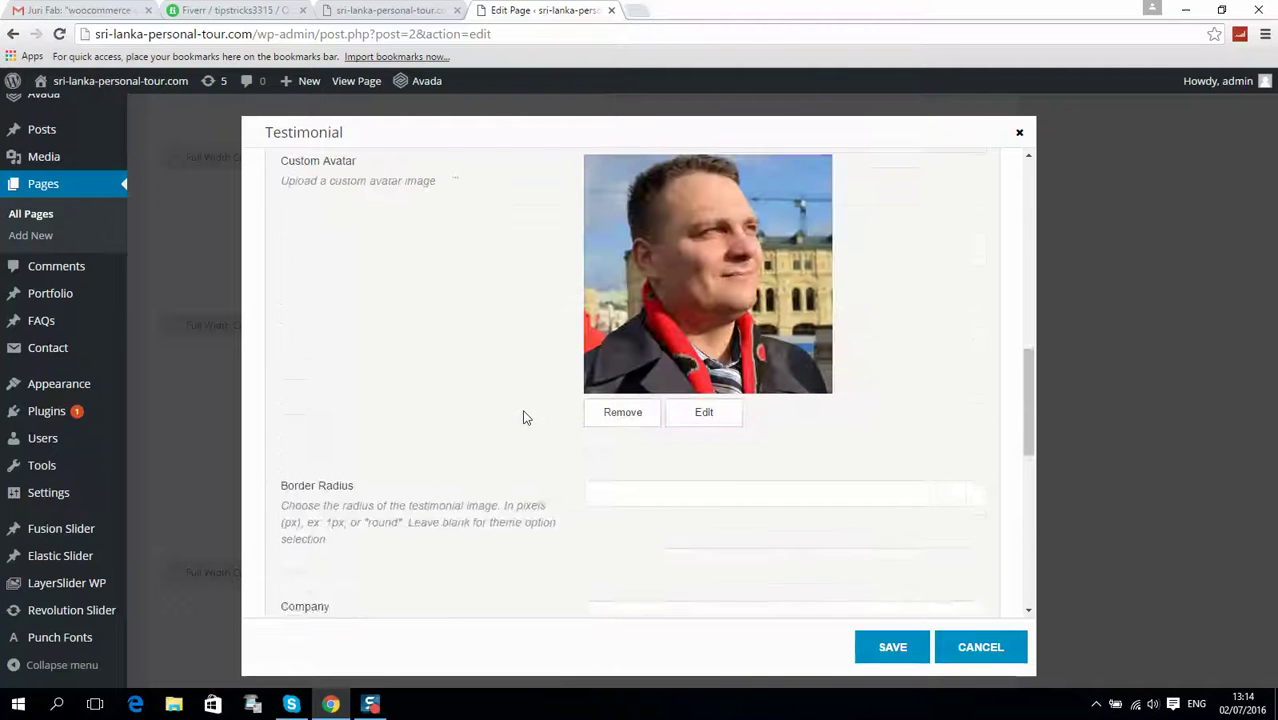
left_click(650, 521)
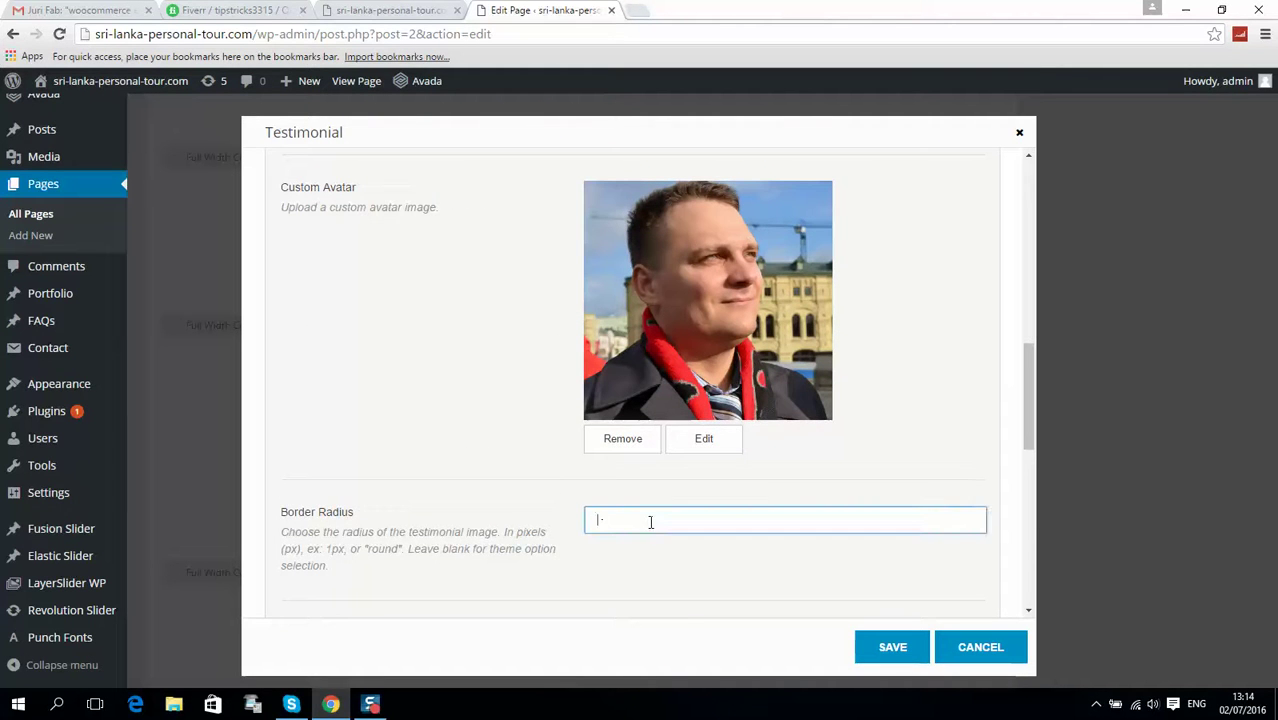
scroll(388, 300, "up", 5)
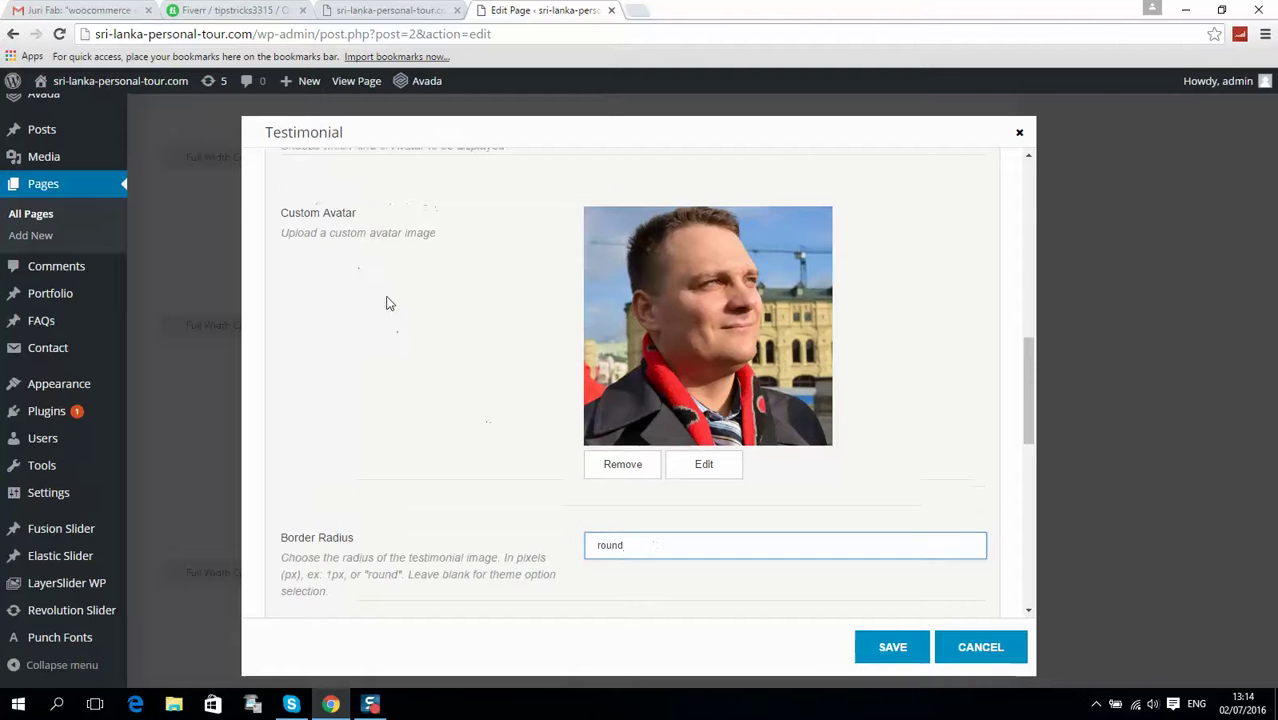
left_click(370, 376)
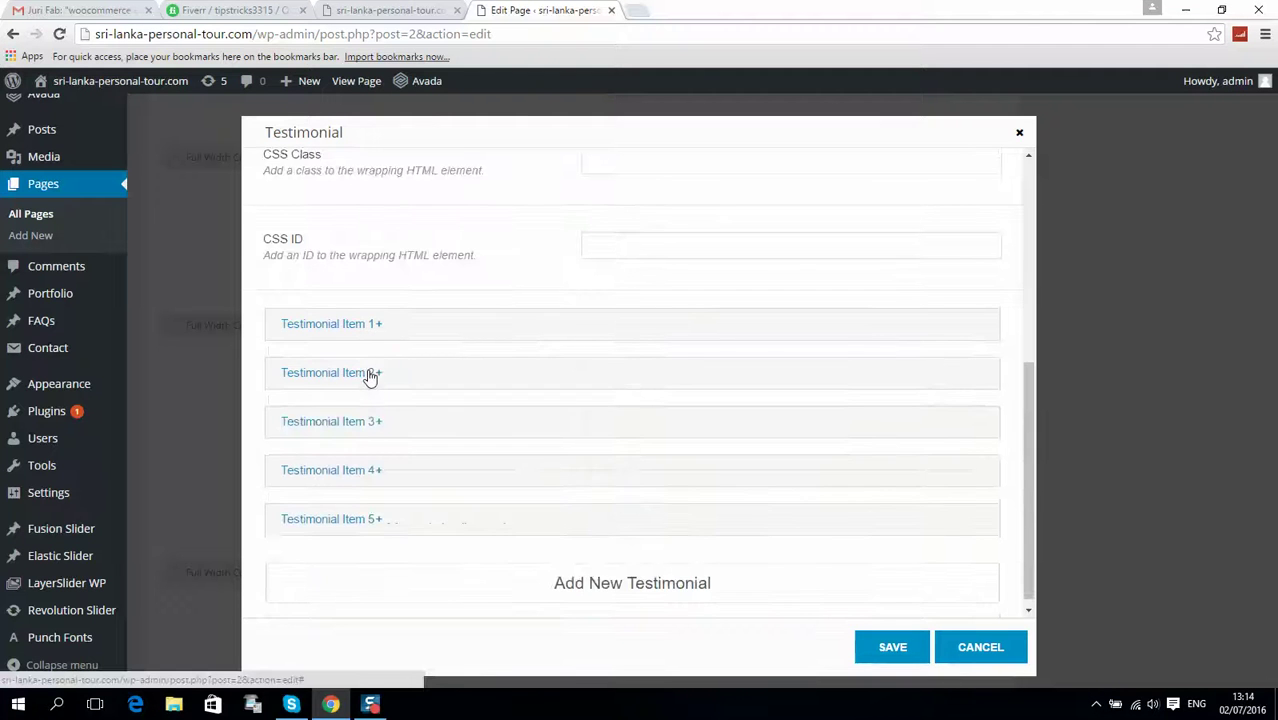
Set Testimonial Item 3's Border Radius to round and collapse the item
left_click(370, 423)
scroll(605, 451, "down", 6)
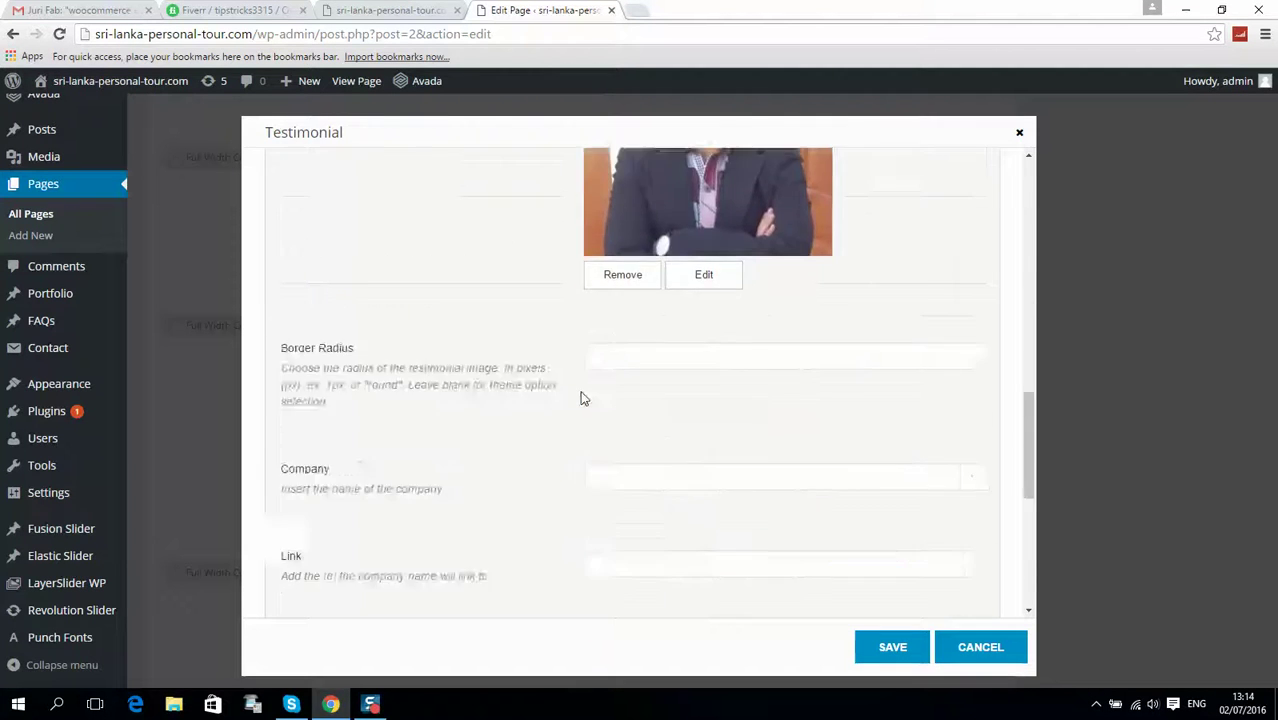
scroll(595, 385, "down", 2)
scroll(612, 390, "down", 3)
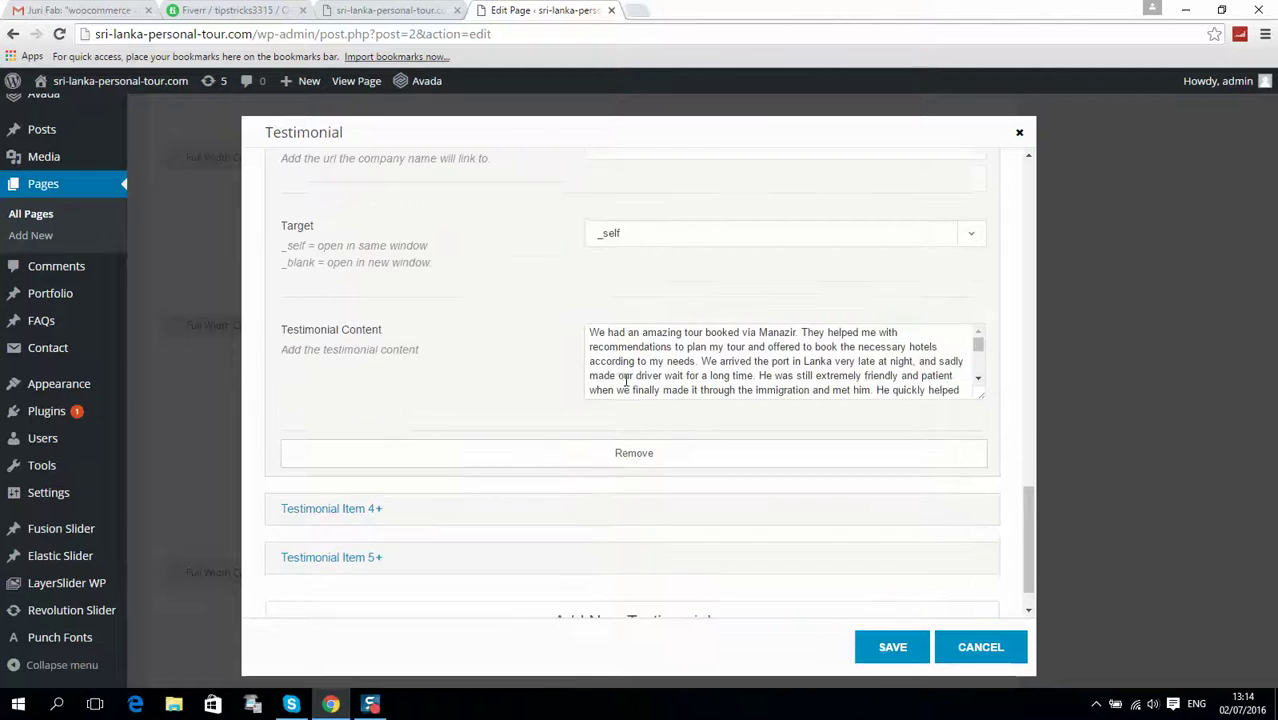
scroll(618, 377, "up", 3)
scroll(622, 332, "up", 2)
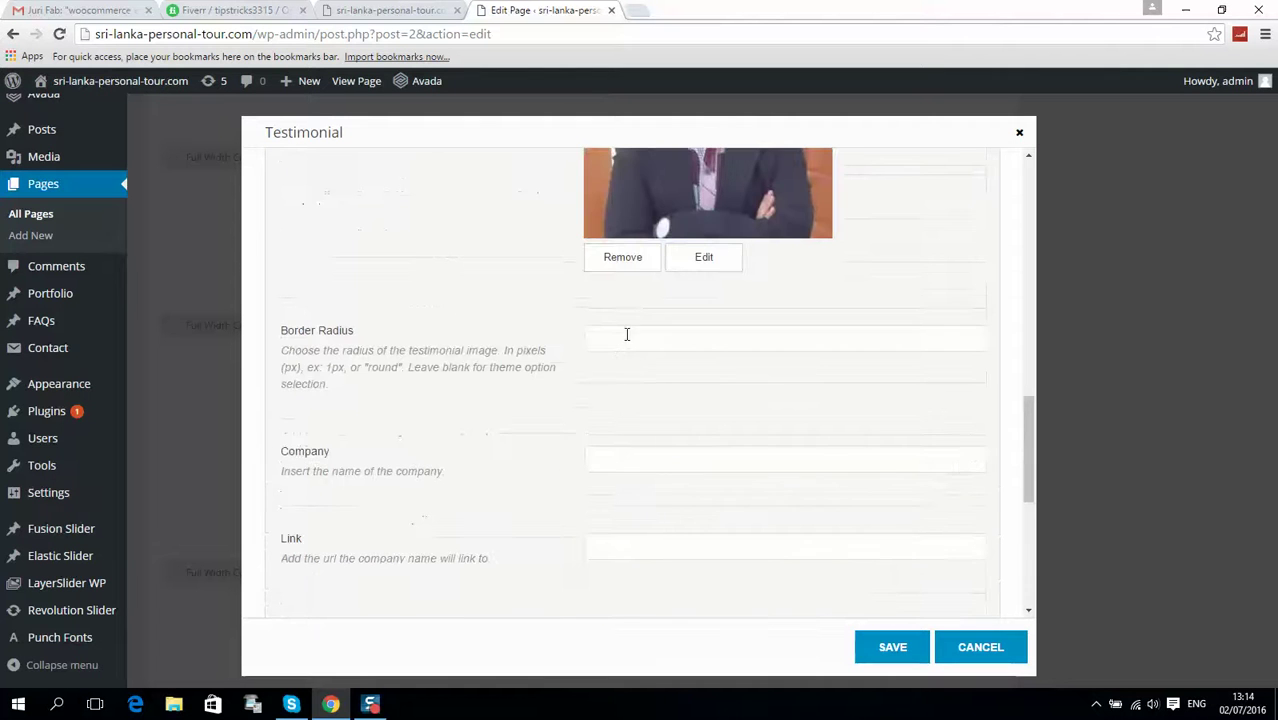
left_click(628, 343)
scroll(478, 350, "up", 5)
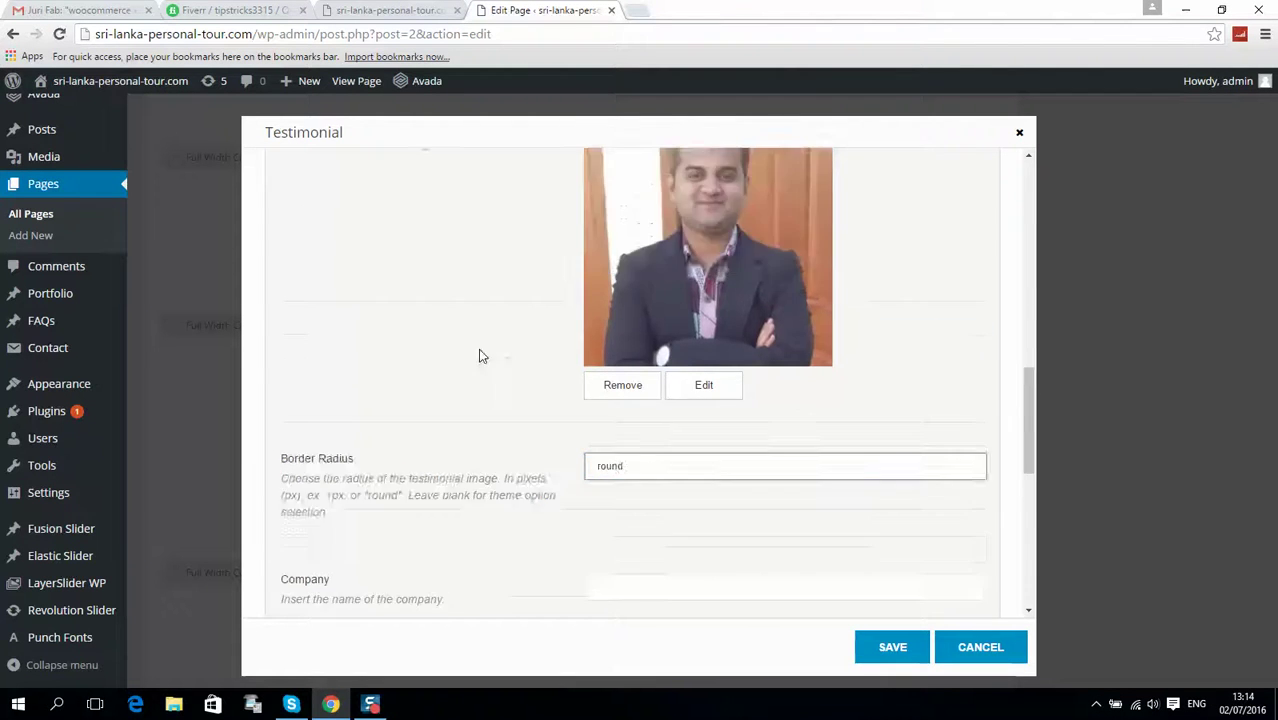
left_click(369, 261)
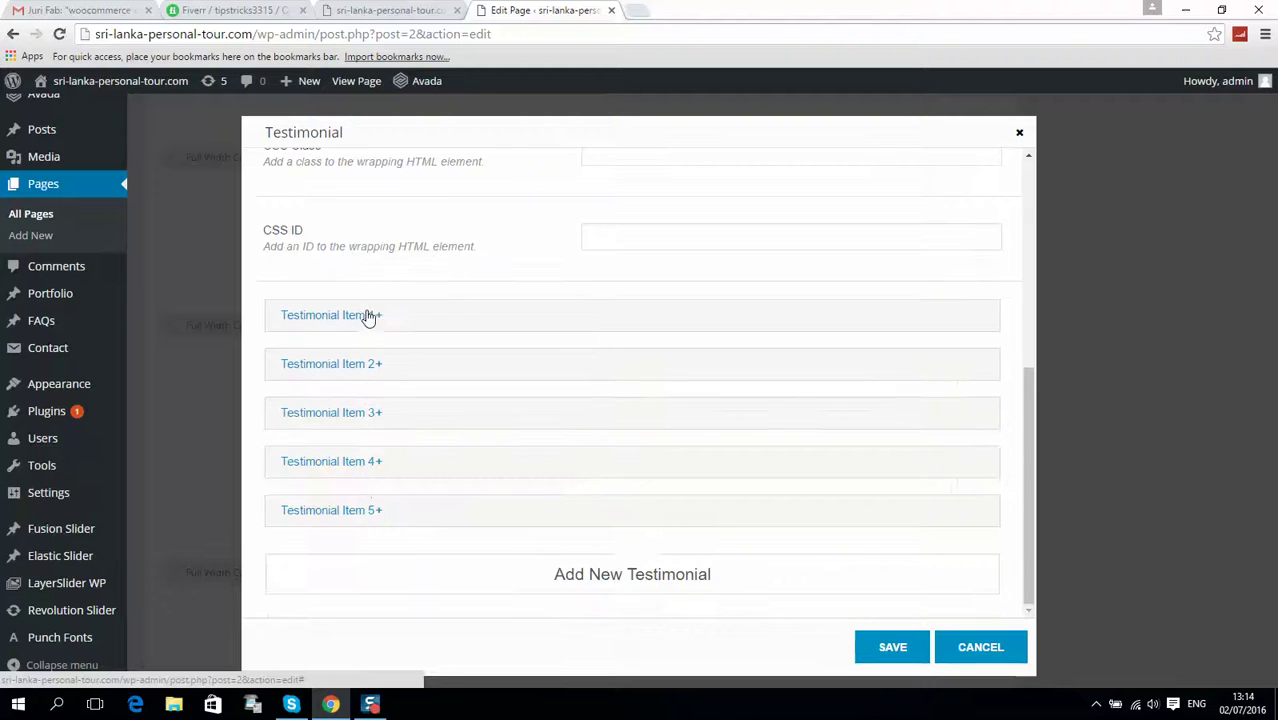
Set Testimonial Item 4's Border Radius to round and collapse the item
left_click(363, 470)
scroll(500, 460, "down", 5)
scroll(607, 427, "down", 5)
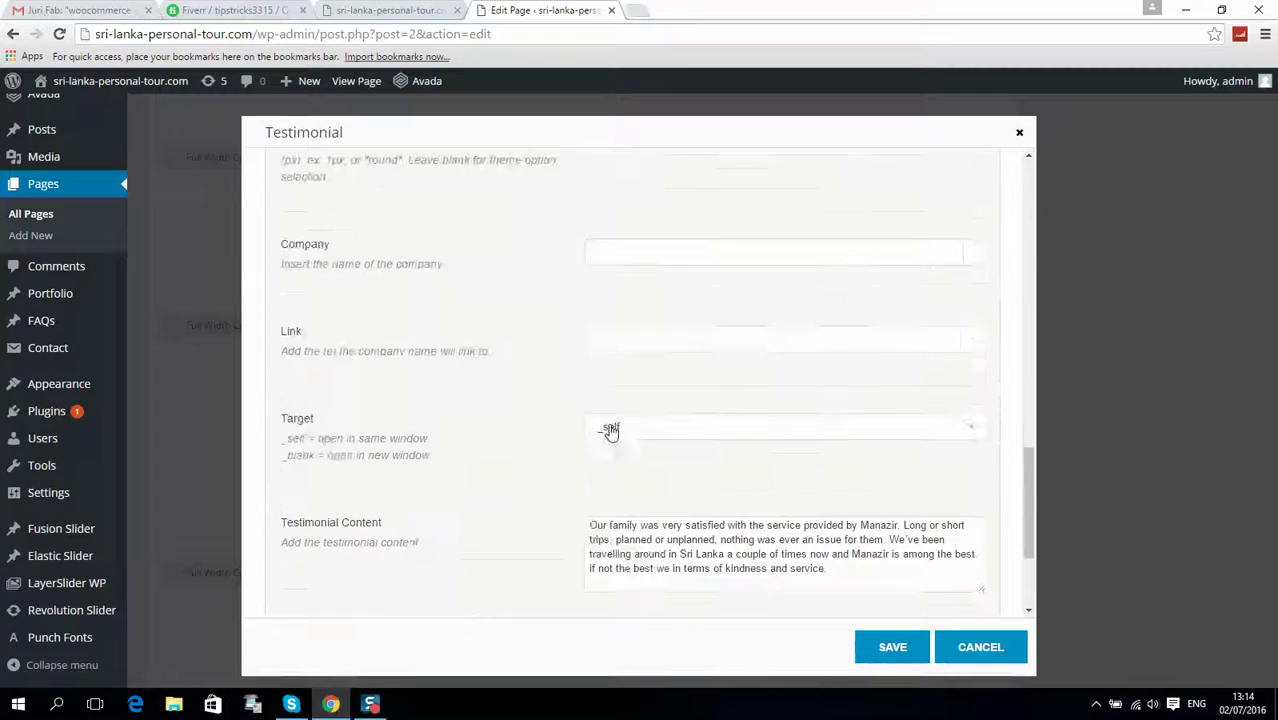
scroll(607, 420, "up", 2)
scroll(607, 424, "up", 3)
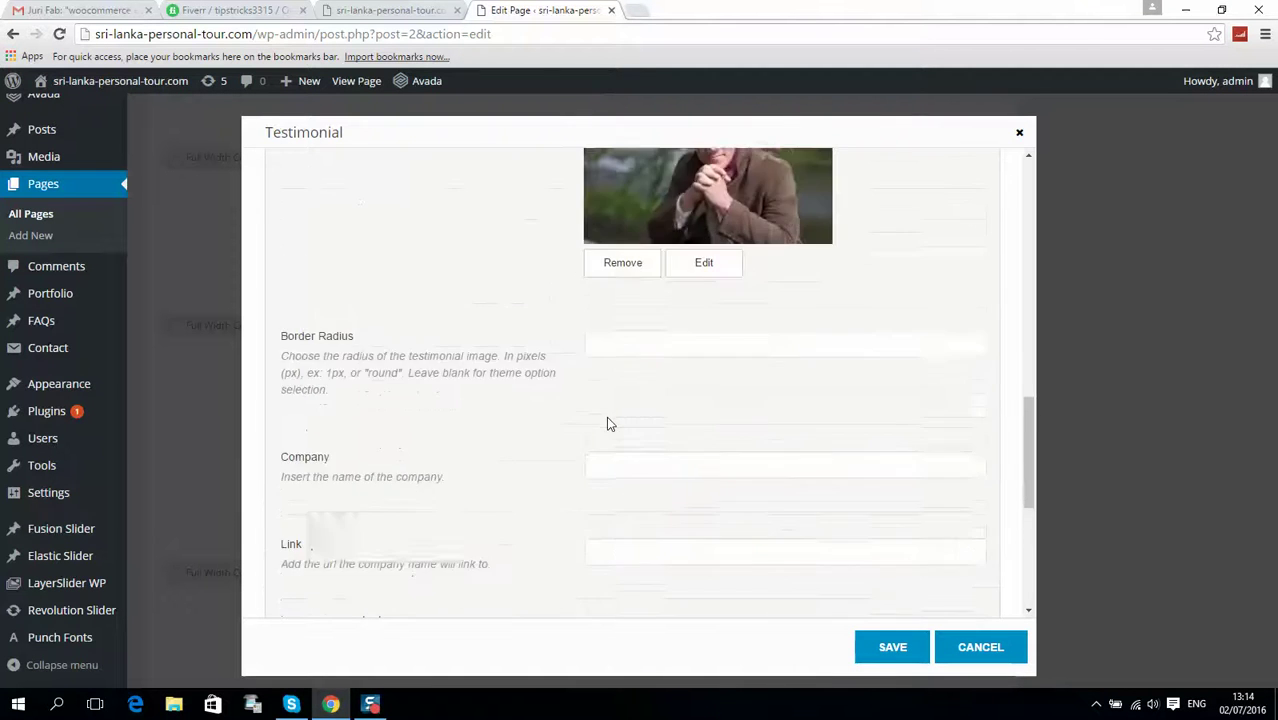
left_click(640, 496)
type("ro")
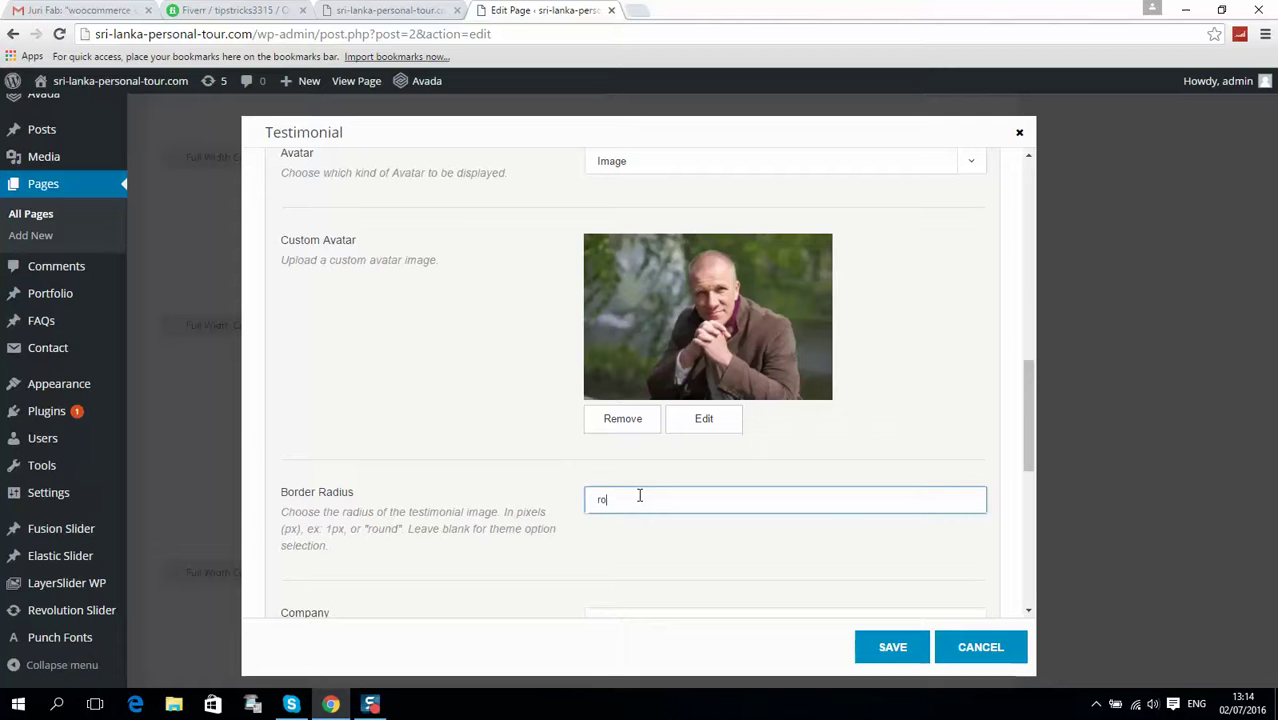
type("und")
scroll(420, 360, "up", 8)
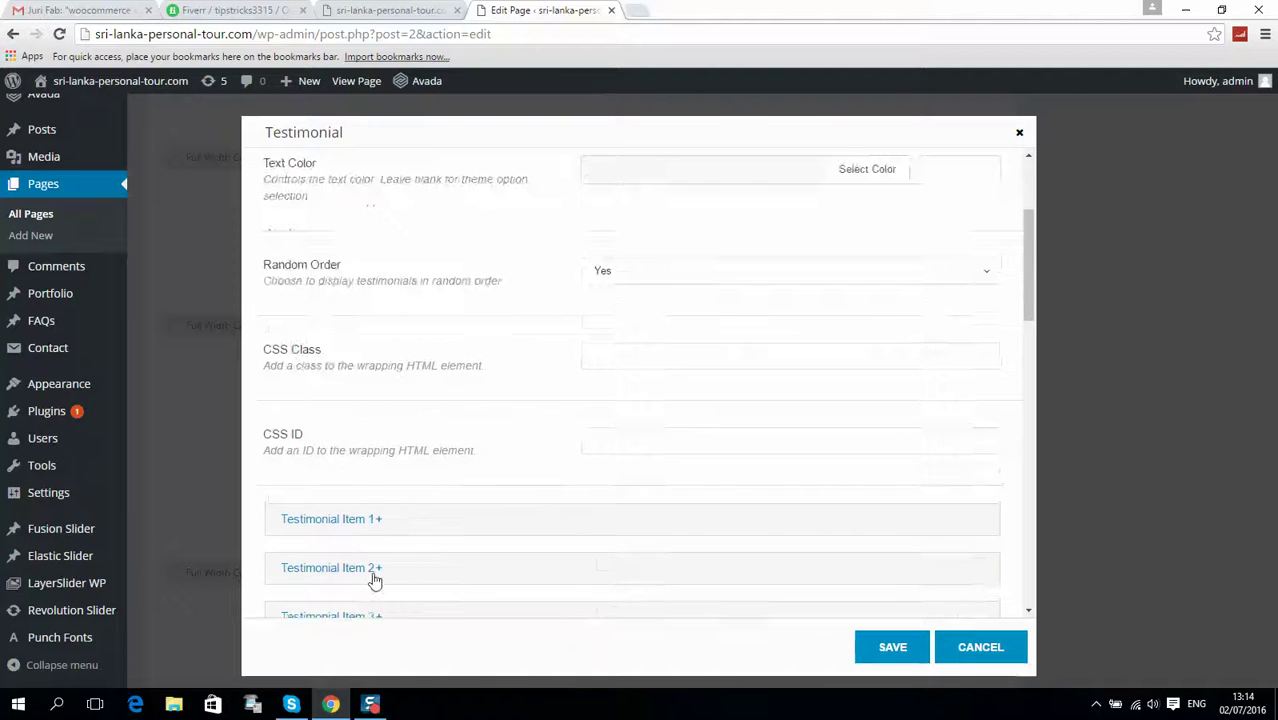
scroll(374, 580, "down", 3)
left_click(365, 516)
Set Testimonial Item 5's Border Radius to round and save the Testimonial element
left_click(401, 514)
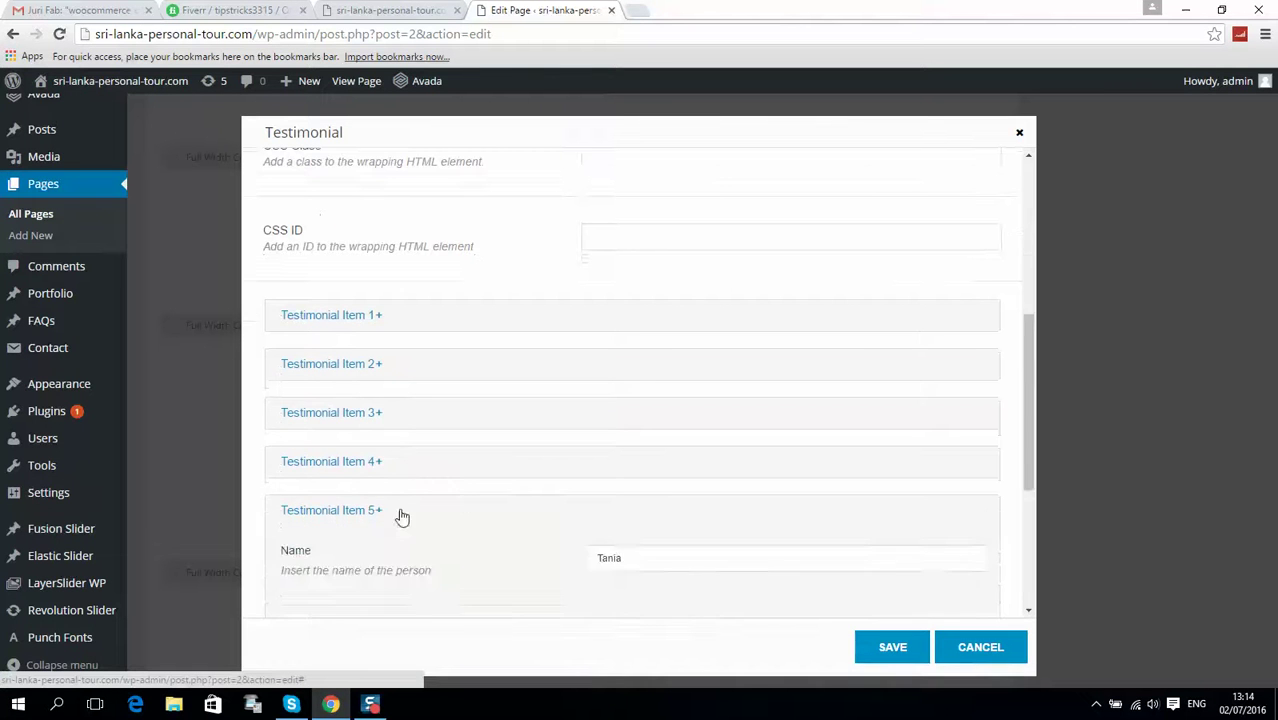
scroll(499, 480, "down", 10)
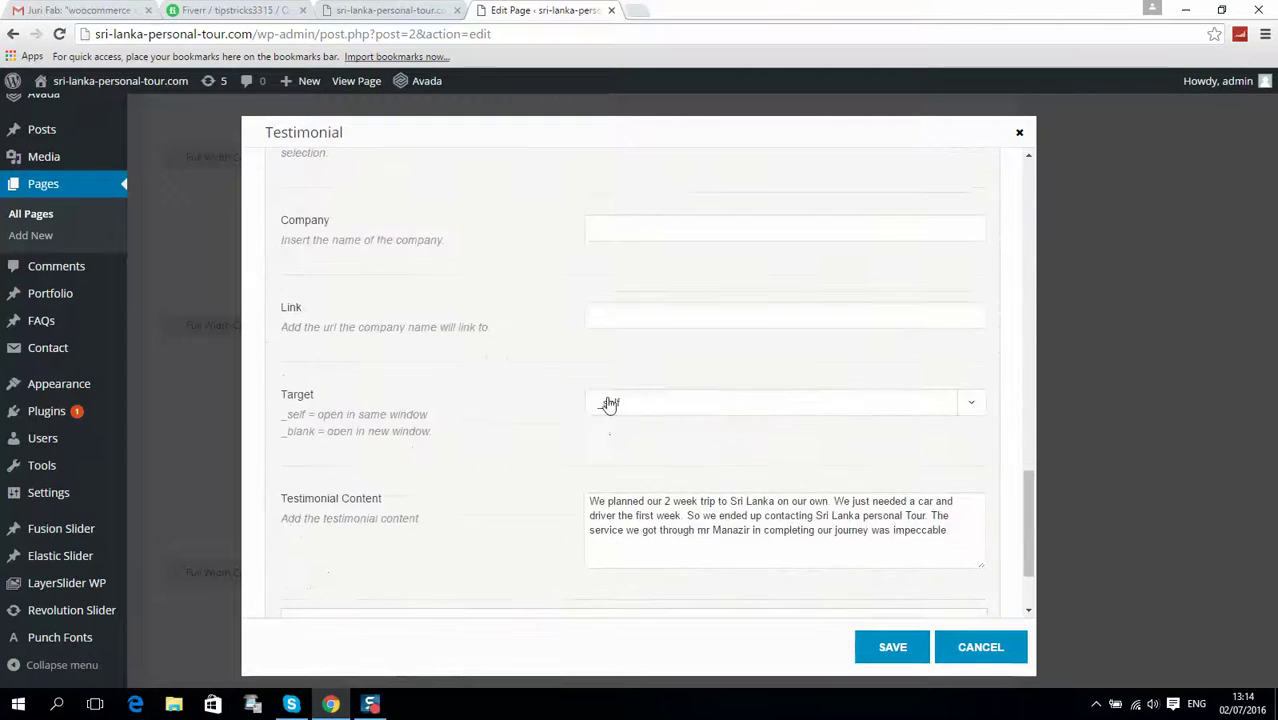
scroll(615, 300, "up", 3)
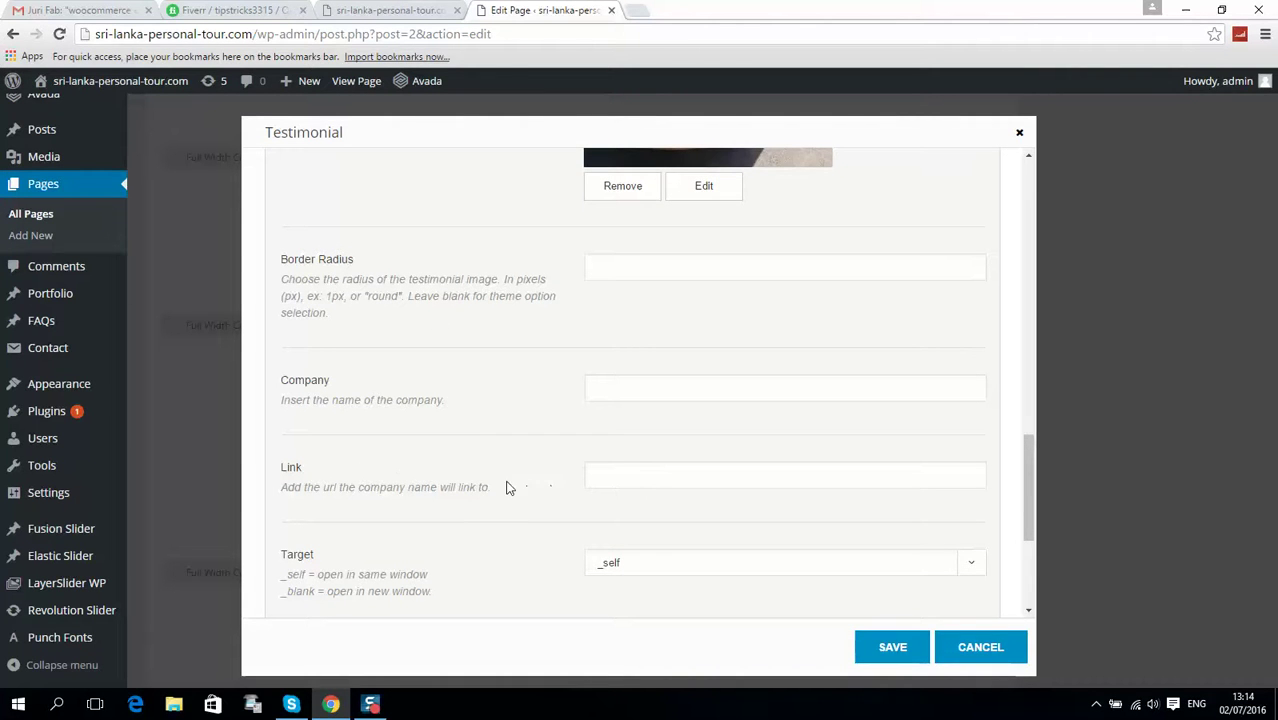
scroll(501, 459, "up", 2)
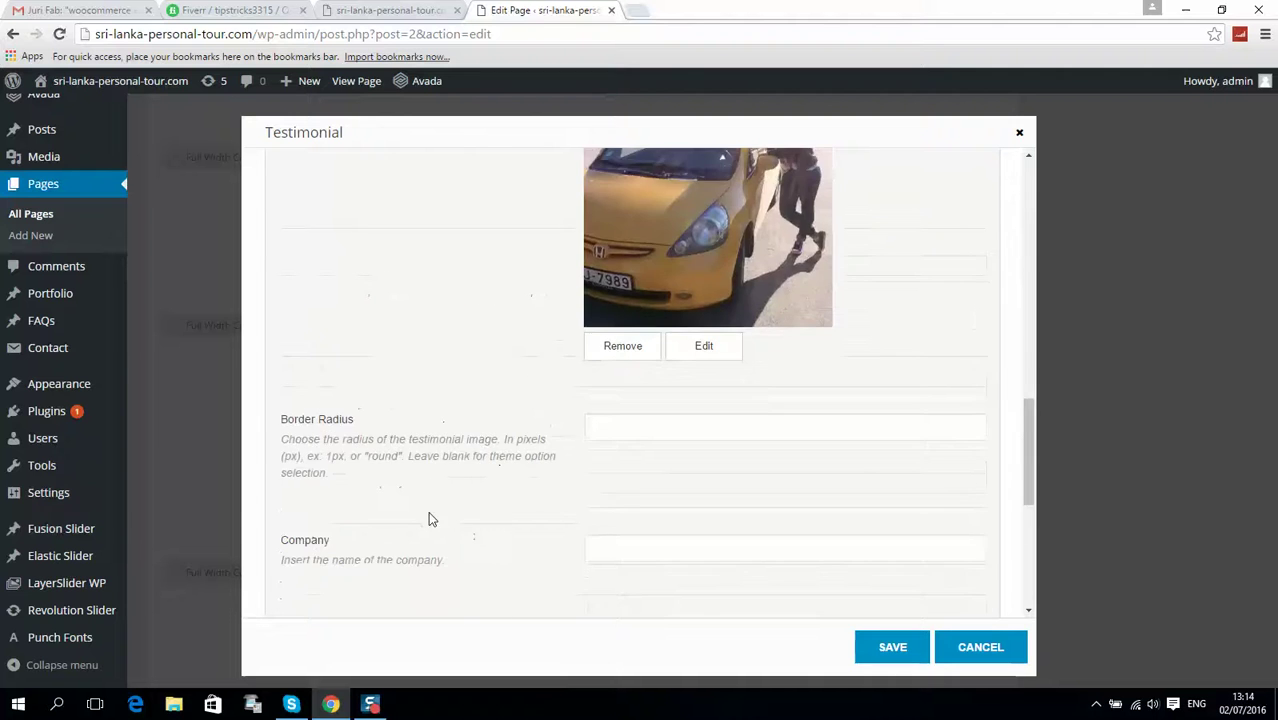
scroll(428, 519, "down", 4)
left_click_drag(298, 308, 641, 305)
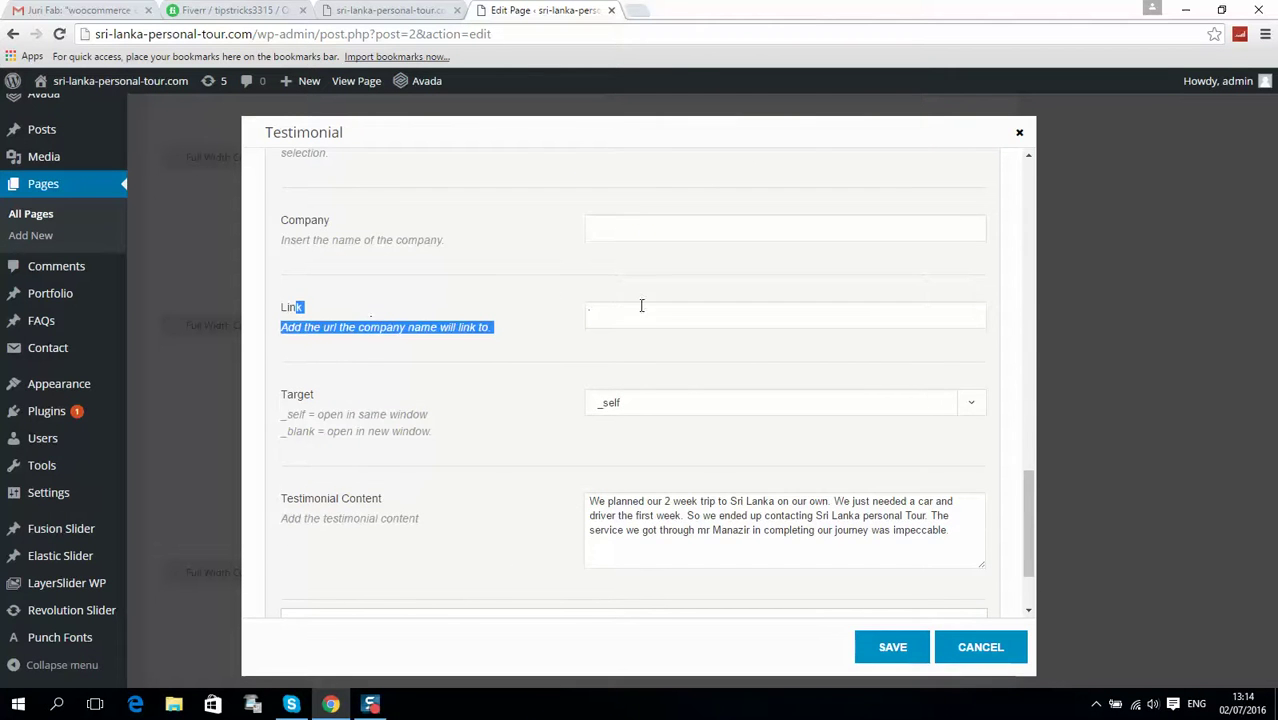
scroll(650, 319, "up", 6)
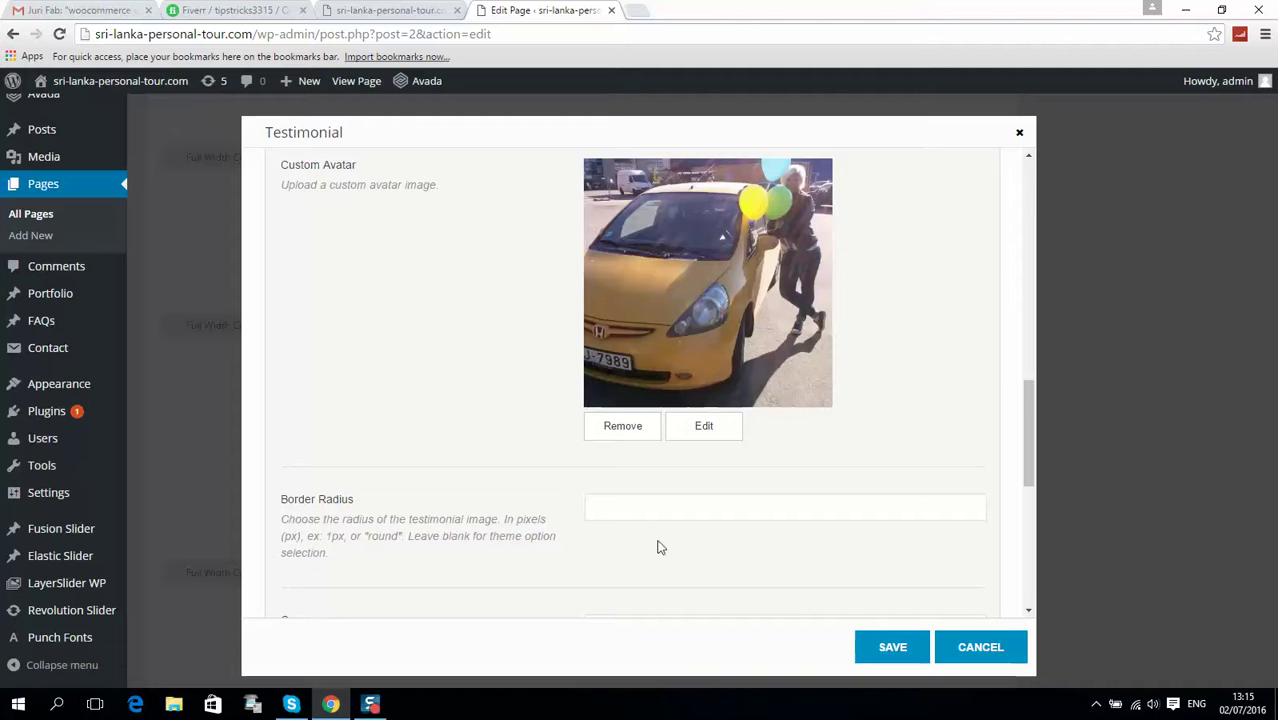
left_click(655, 510)
type("round")
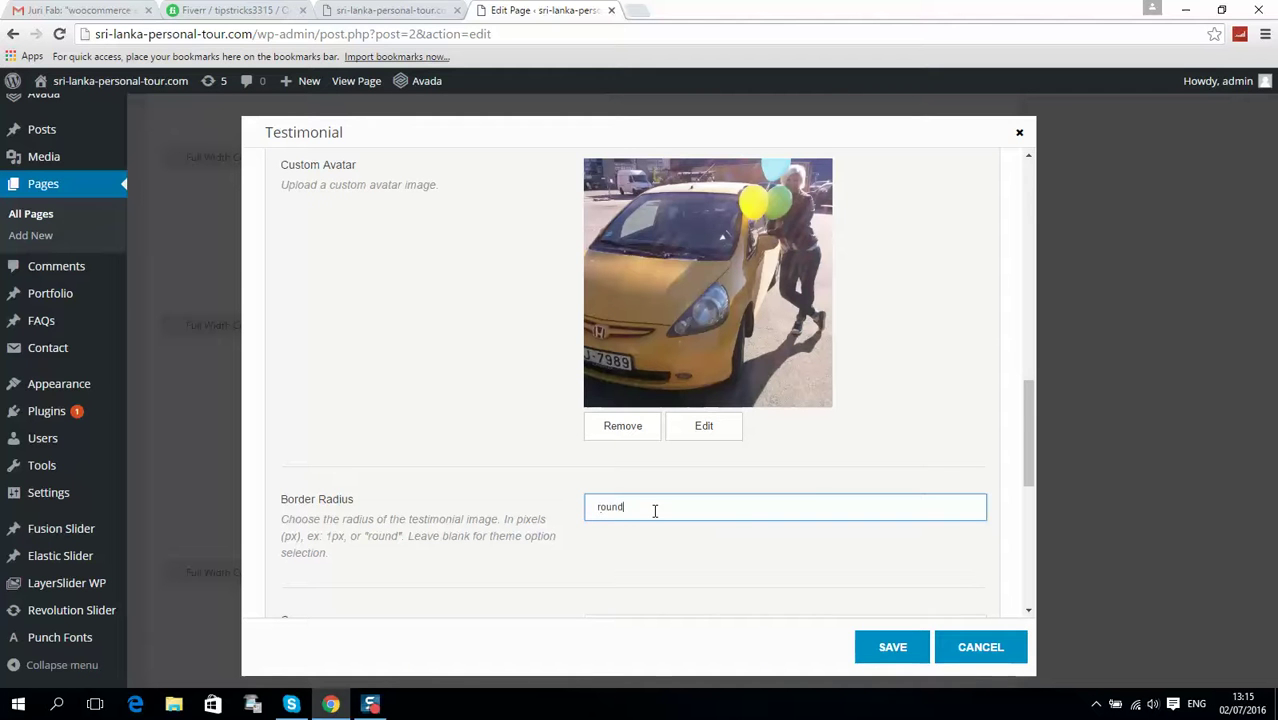
left_click(870, 648)
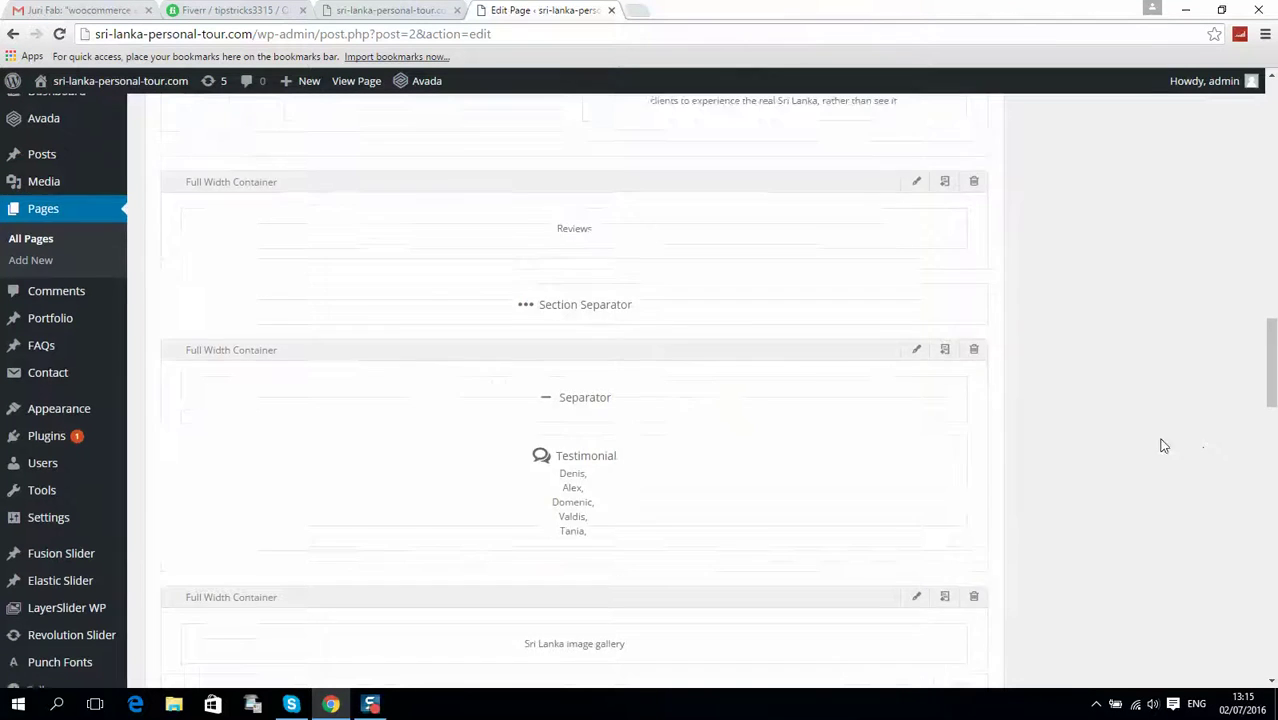
Update the page with the edited testimonials and reload the live front page
scroll(1207, 371, "up", 10)
left_click(1212, 257)
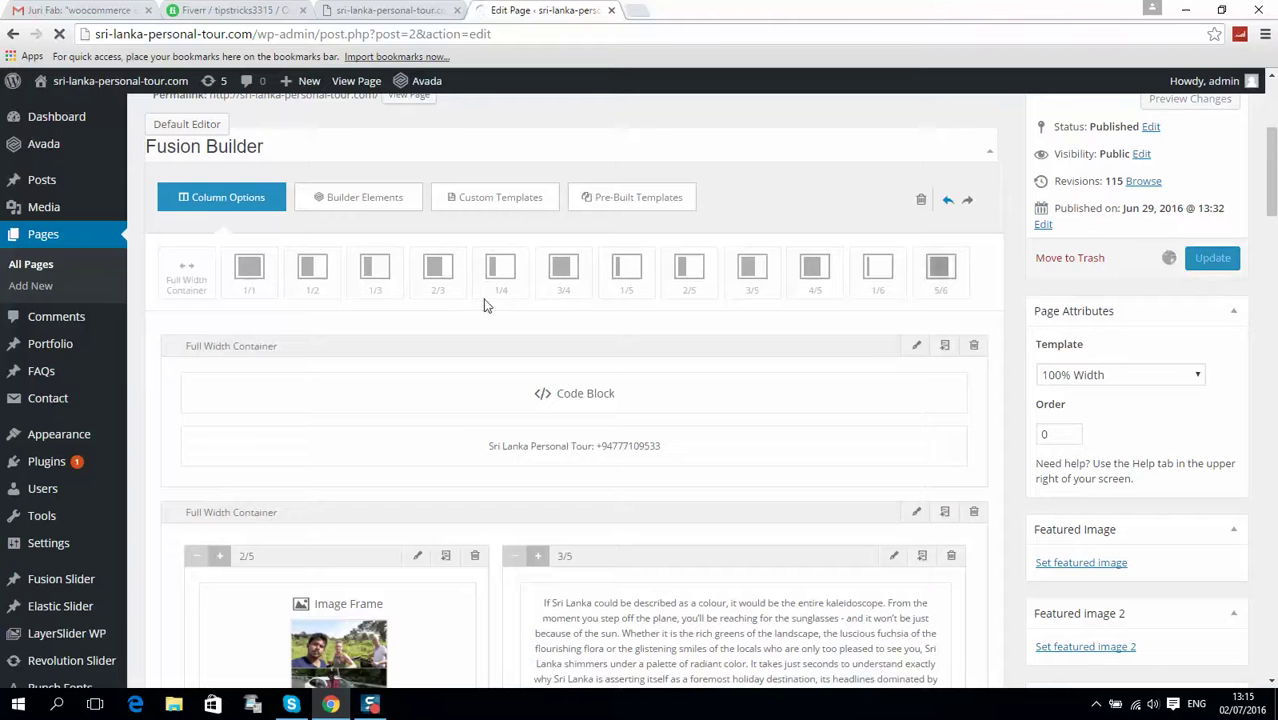
left_click(415, 14)
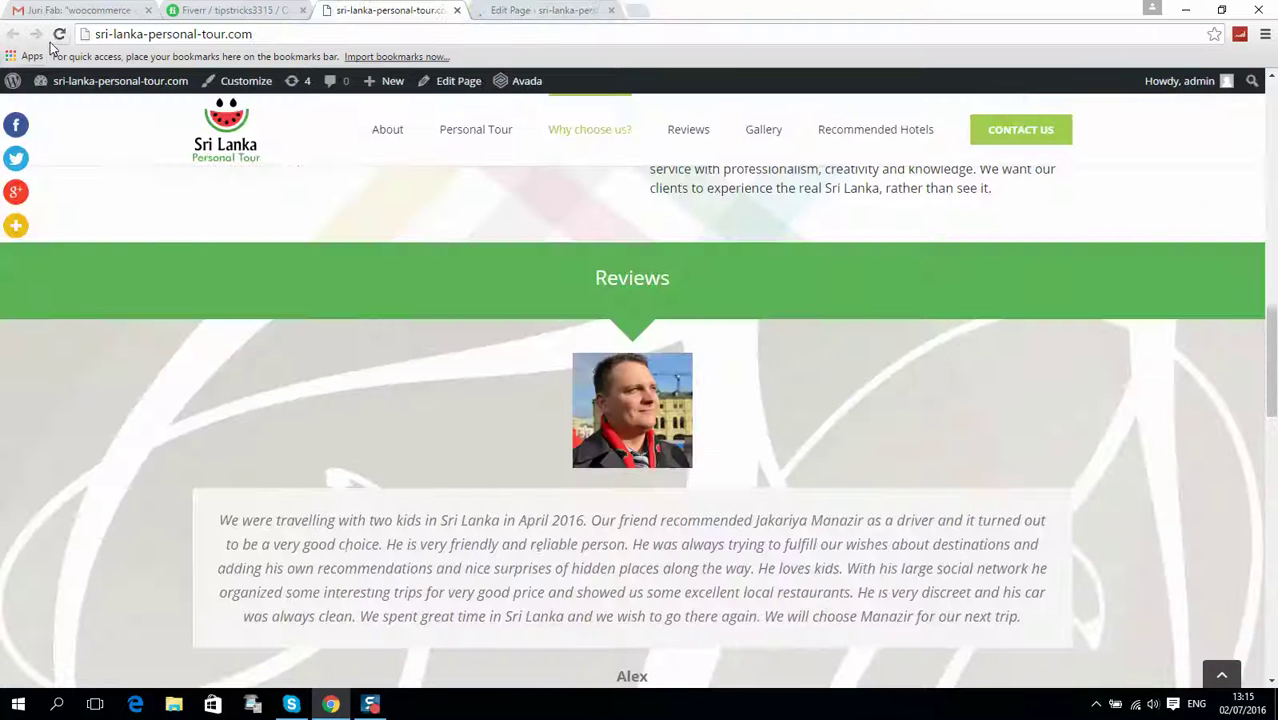
left_click(57, 37)
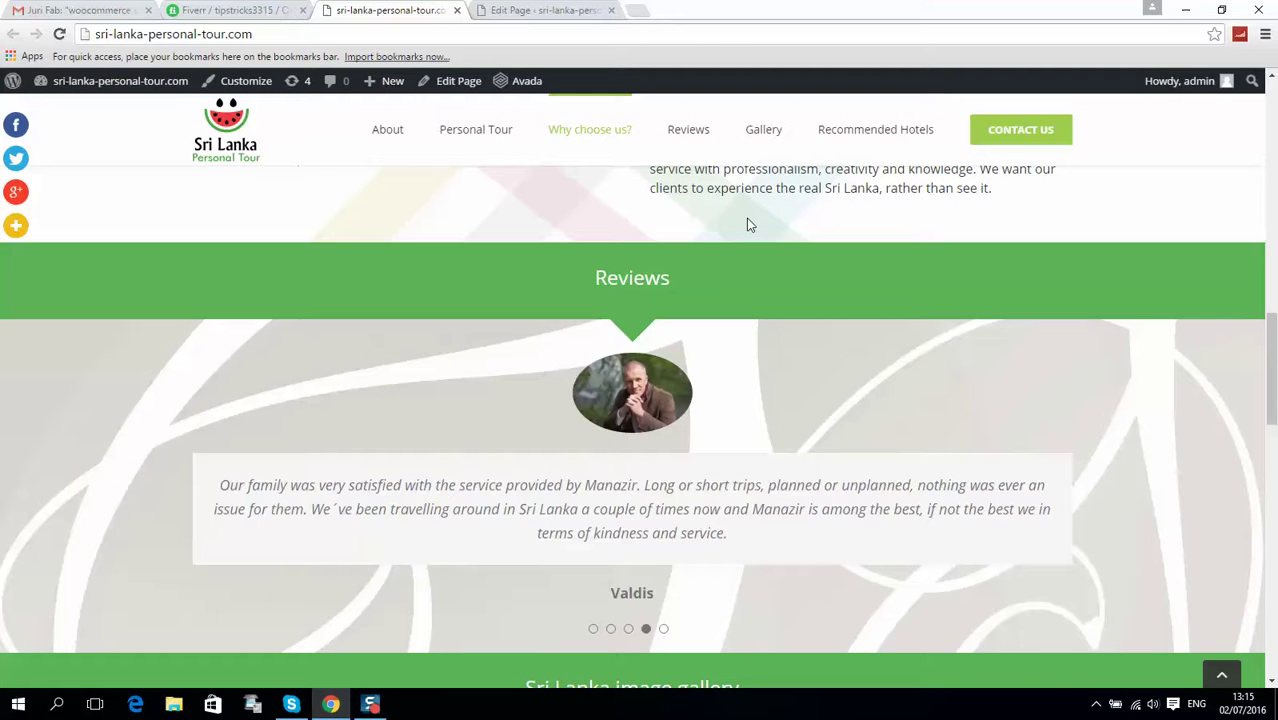
Go through the reviews in the live page's Reviews slider to check the shape of each avatar image
scroll(640, 489, "down", 2)
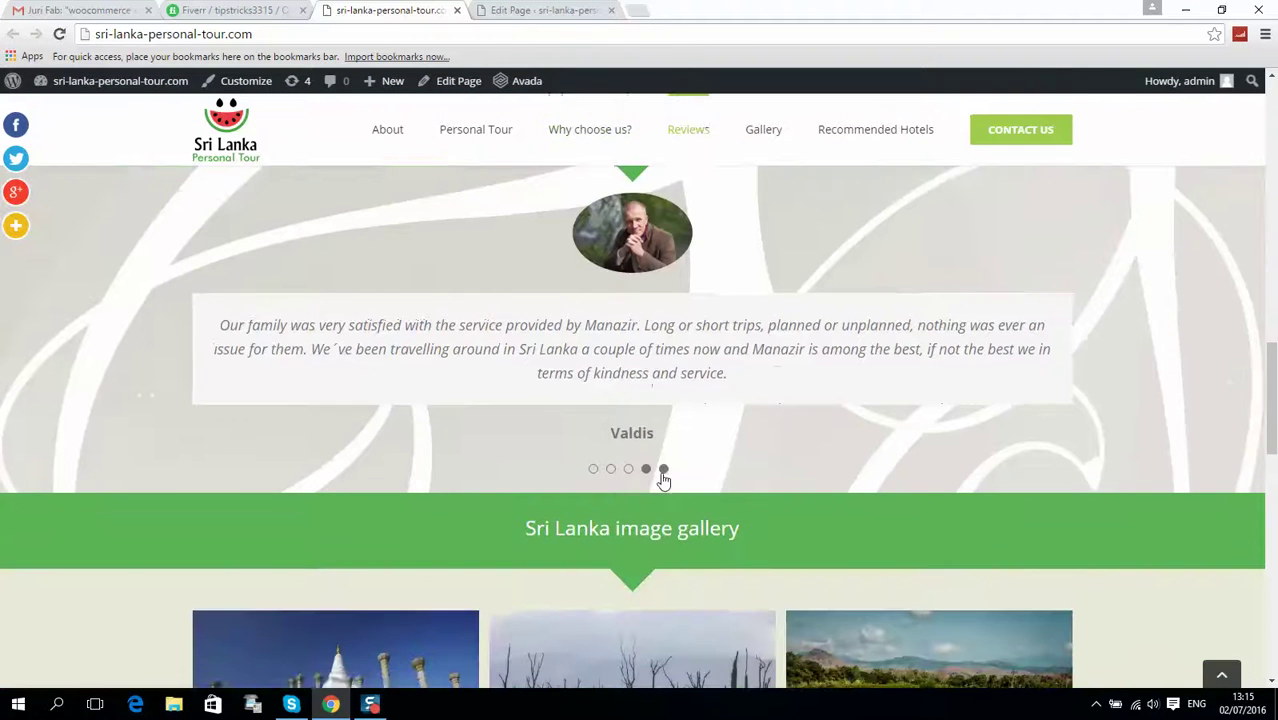
left_click(662, 470)
left_click(628, 486)
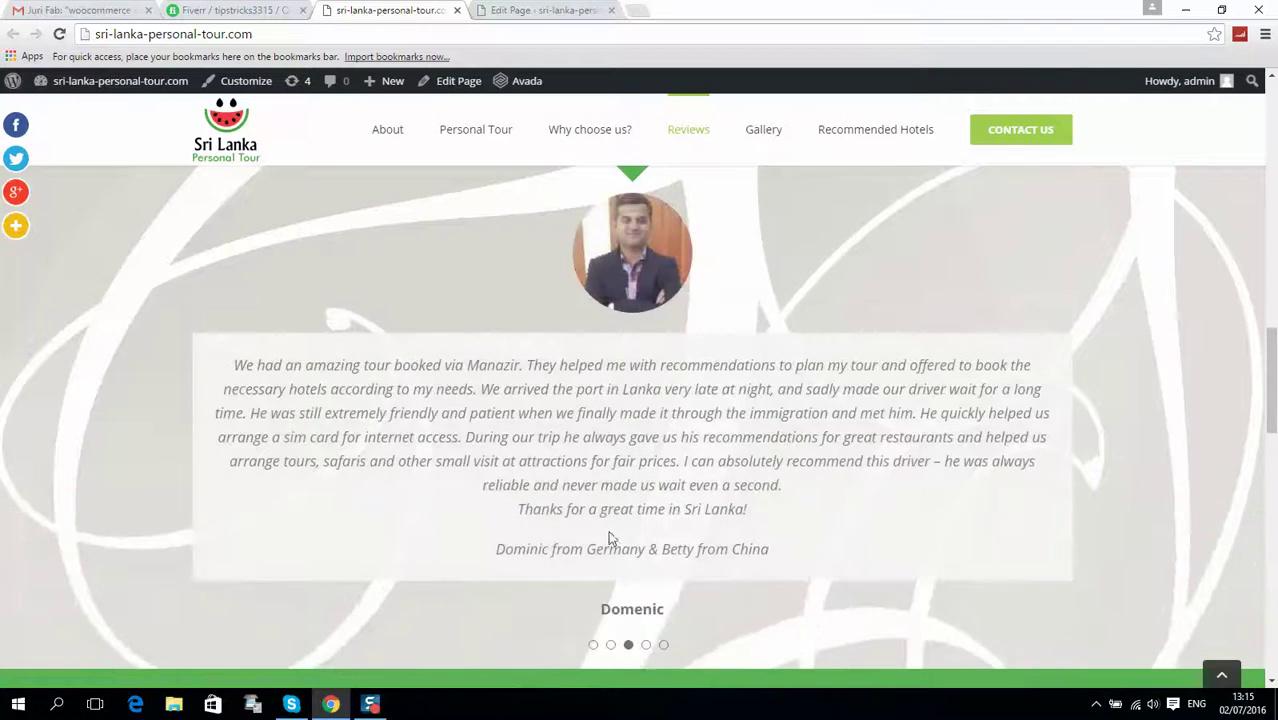
left_click(610, 646)
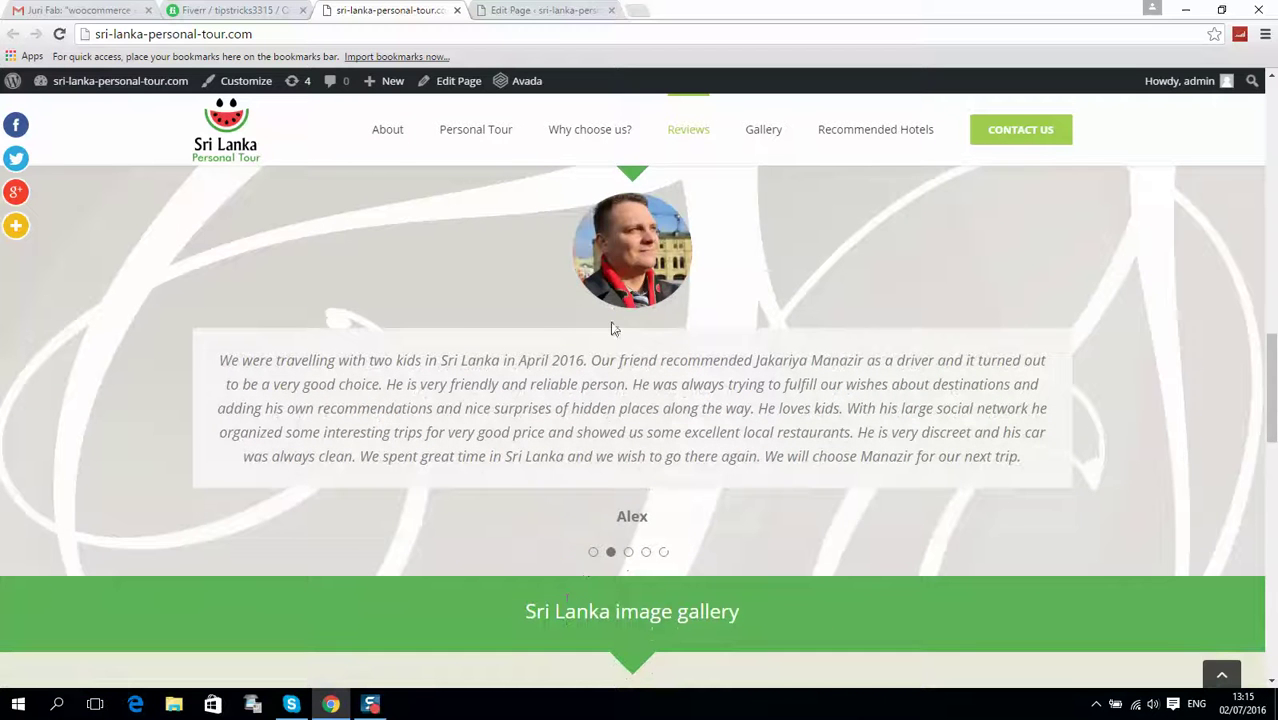
left_click(593, 553)
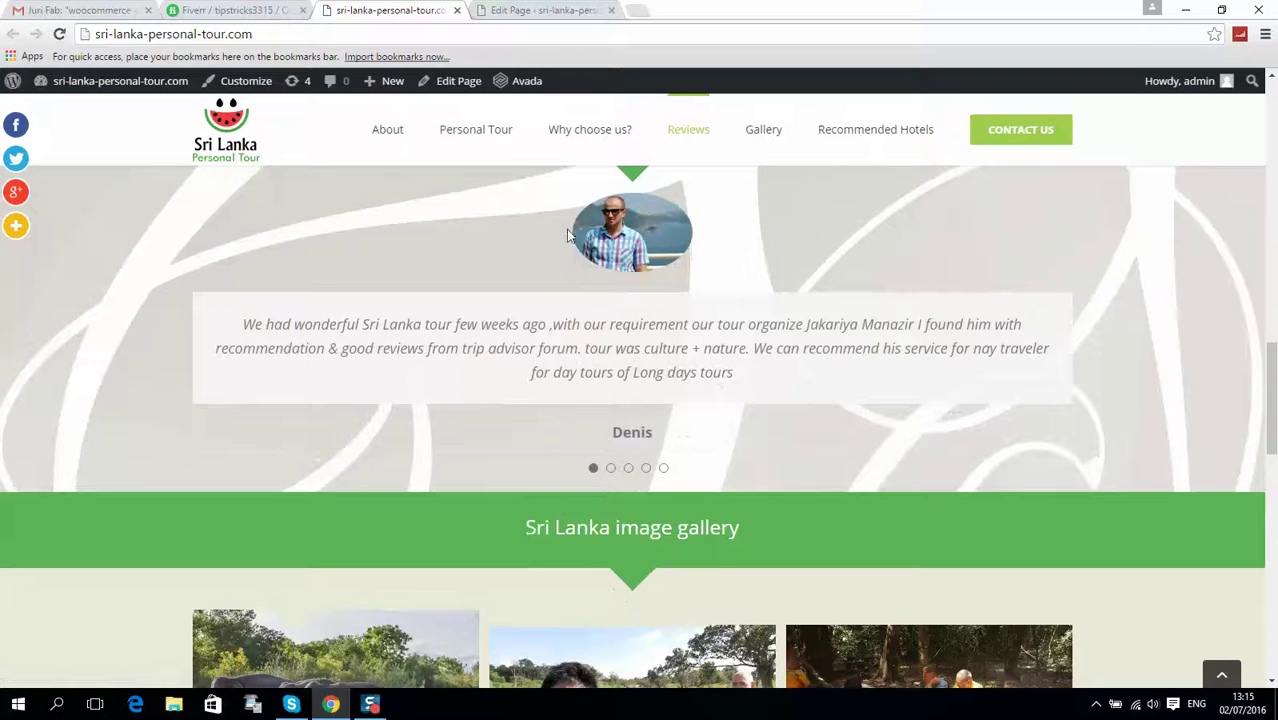
Find the Sri Lanka image gallery section on the live page and open its Image Carousel element's settings in the page editor
scroll(641, 232, "down", 2)
scroll(641, 232, "down", 2)
left_click_drag(536, 212, 740, 210)
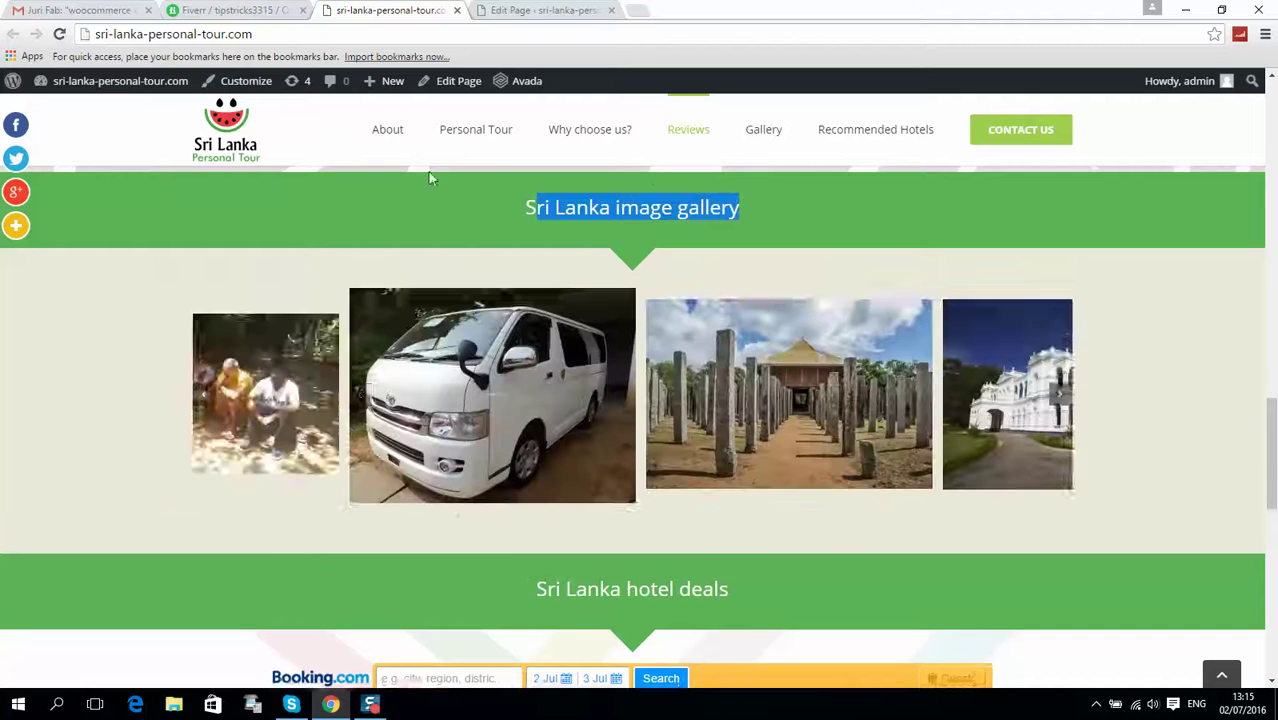
left_click(576, 8)
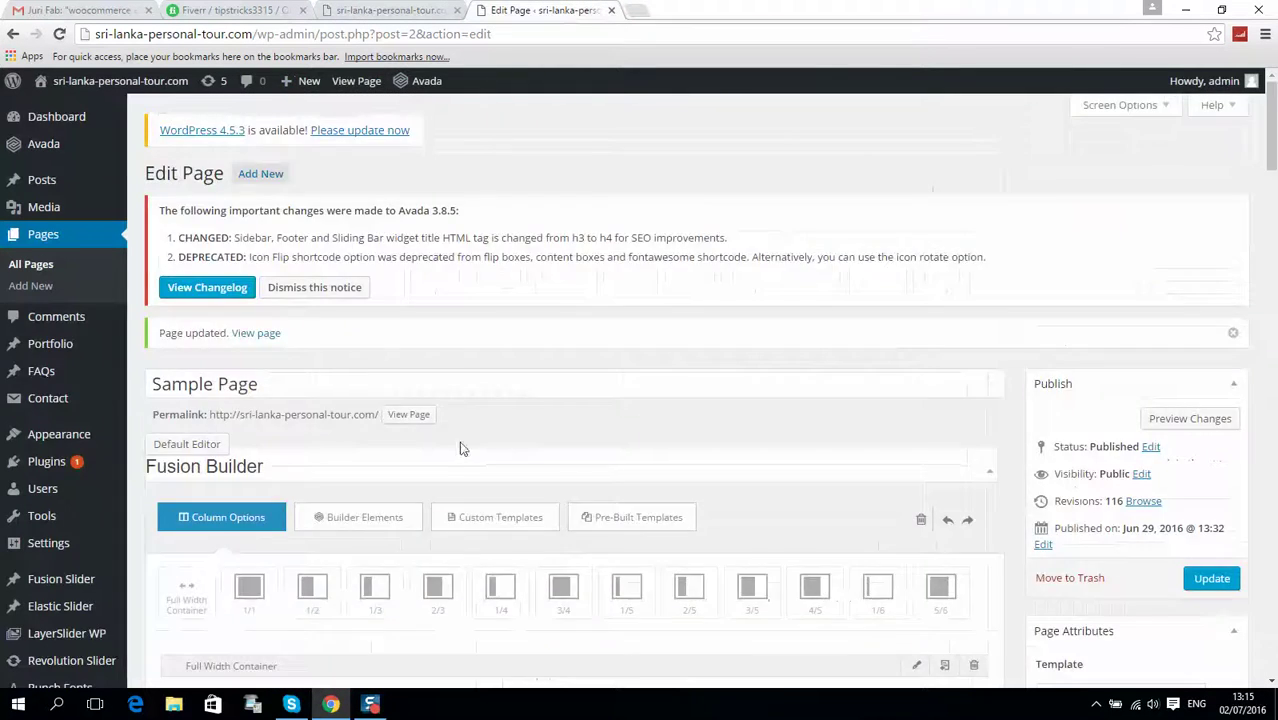
scroll(470, 440, "down", 10)
scroll(481, 426, "down", 8)
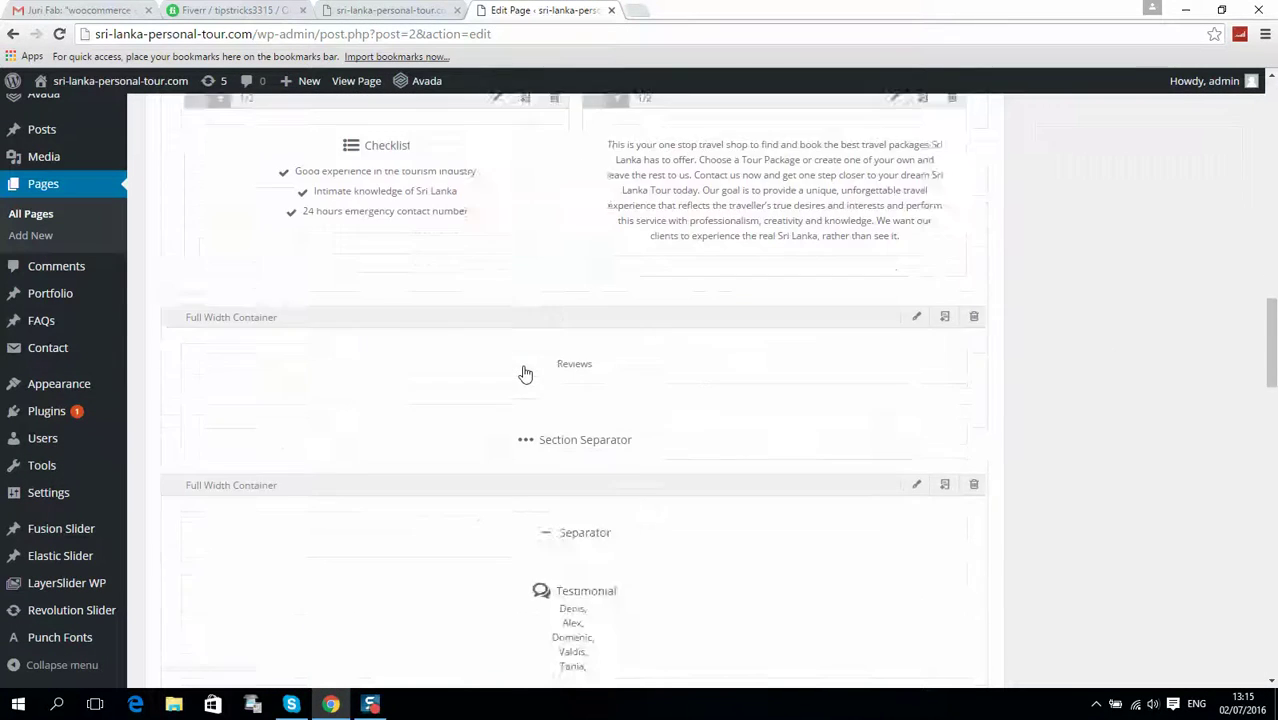
scroll(560, 365, "down", 3)
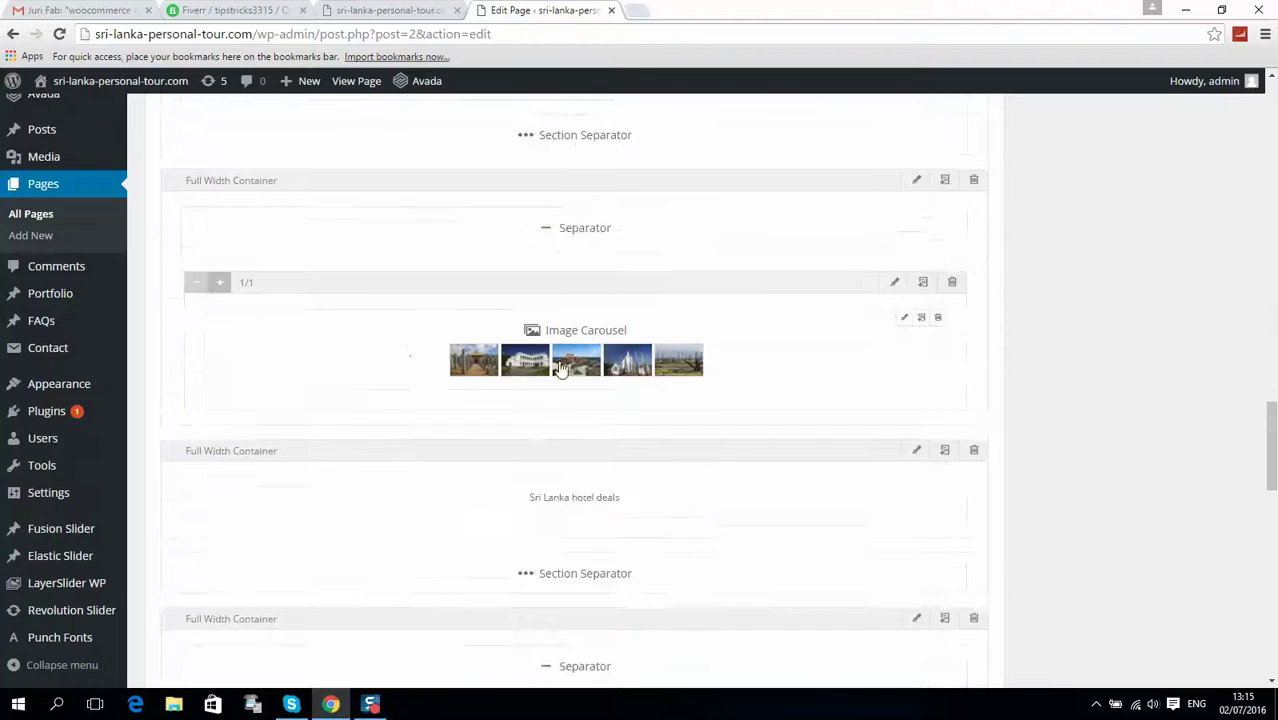
left_click(900, 320)
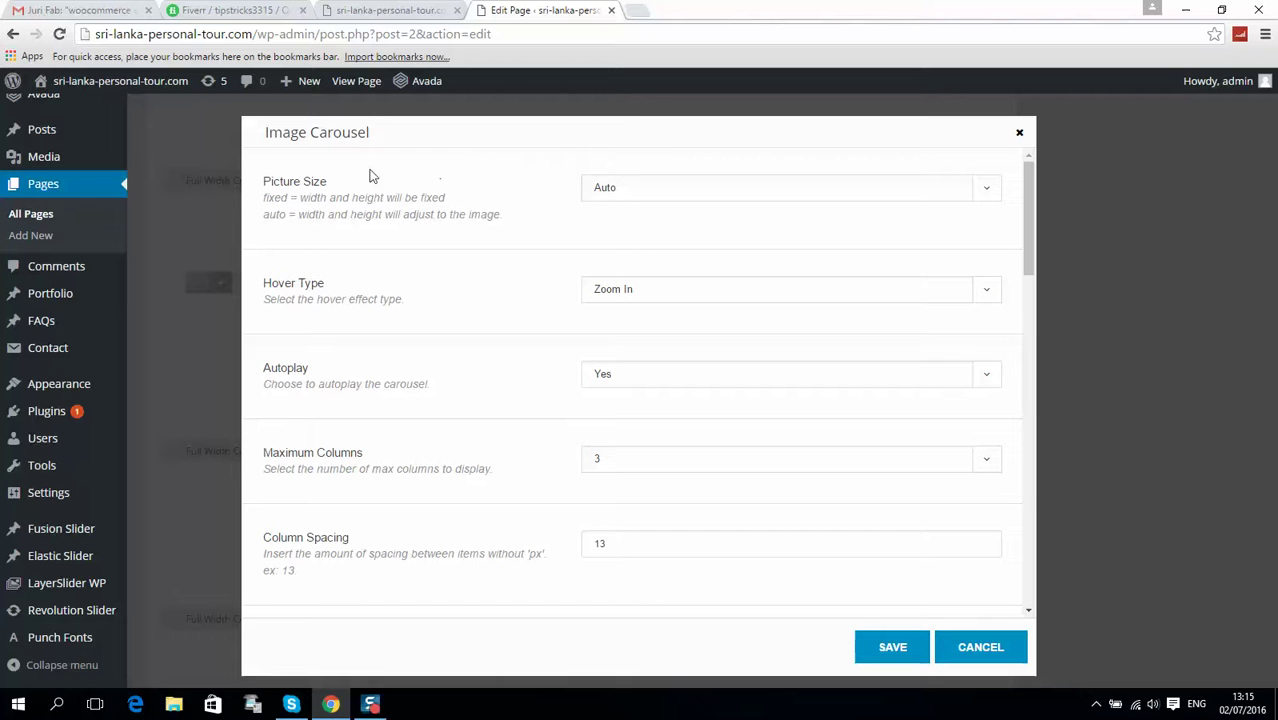
Review the Image Carousel's Picture Size and Hover Type options, comparing them with the gallery on the live page
left_click(614, 187)
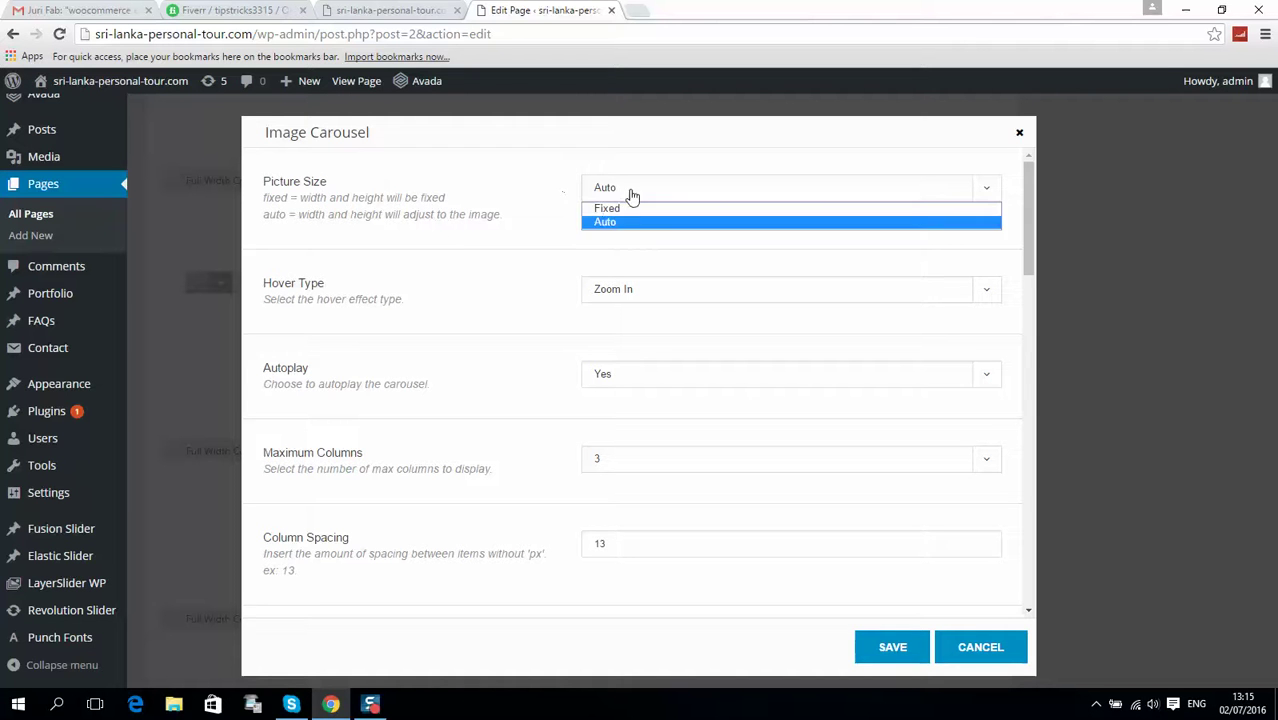
left_click(539, 189)
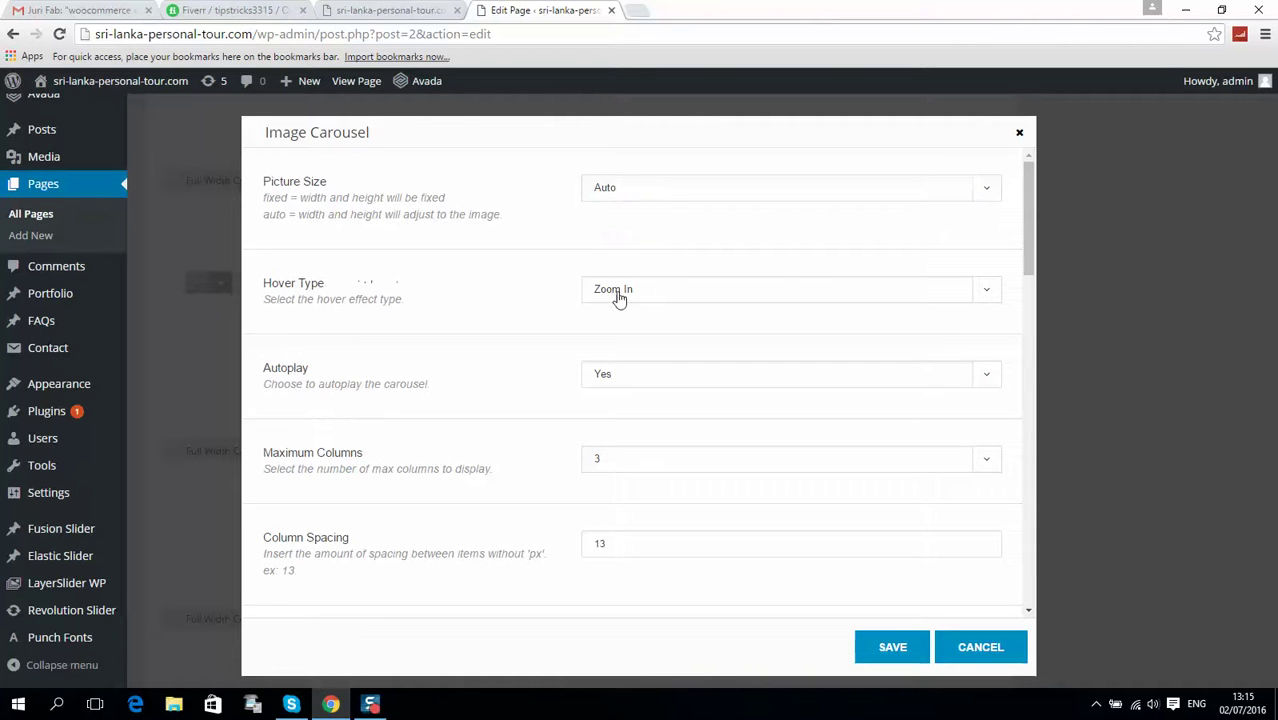
left_click(415, 12)
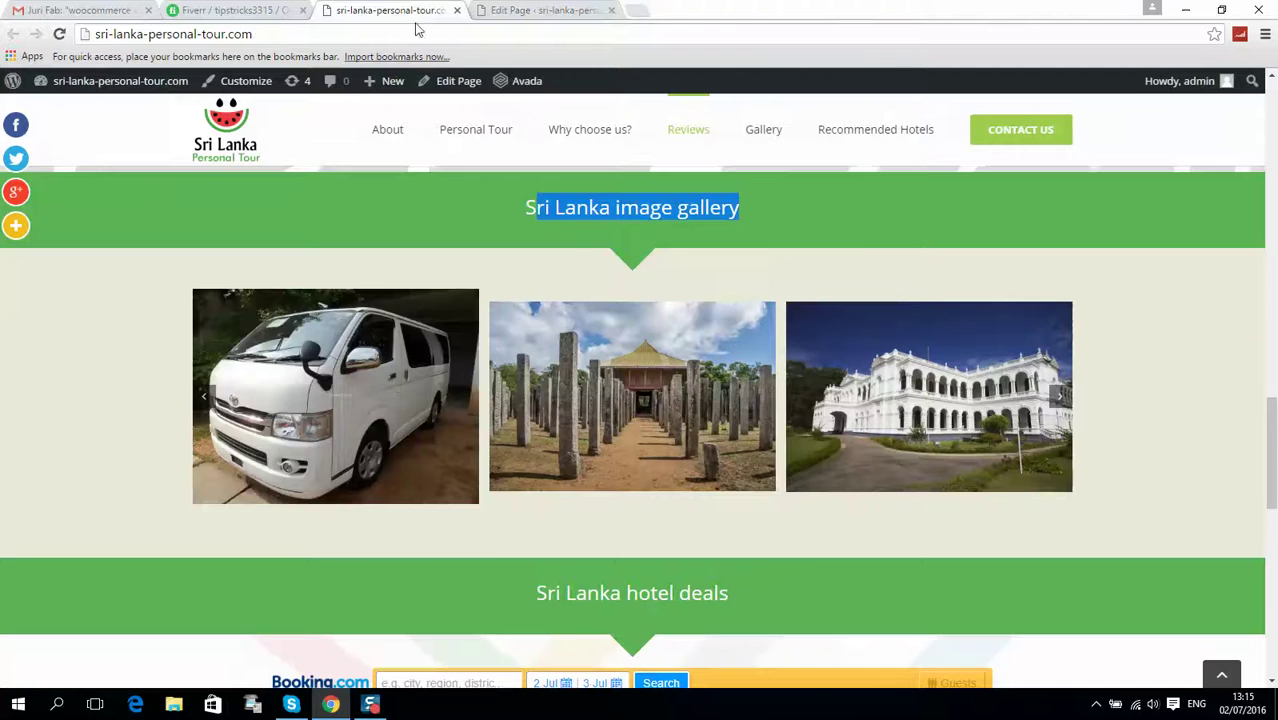
scroll(634, 468, "up", 1)
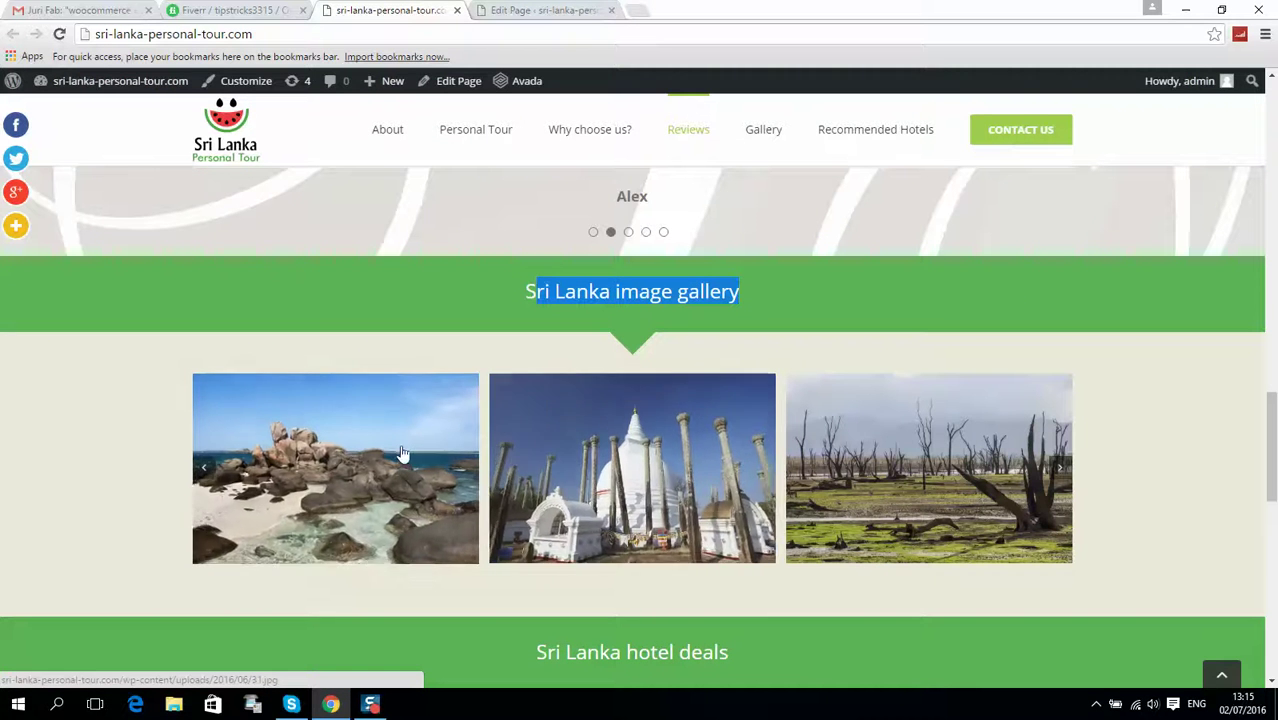
left_click(545, 10)
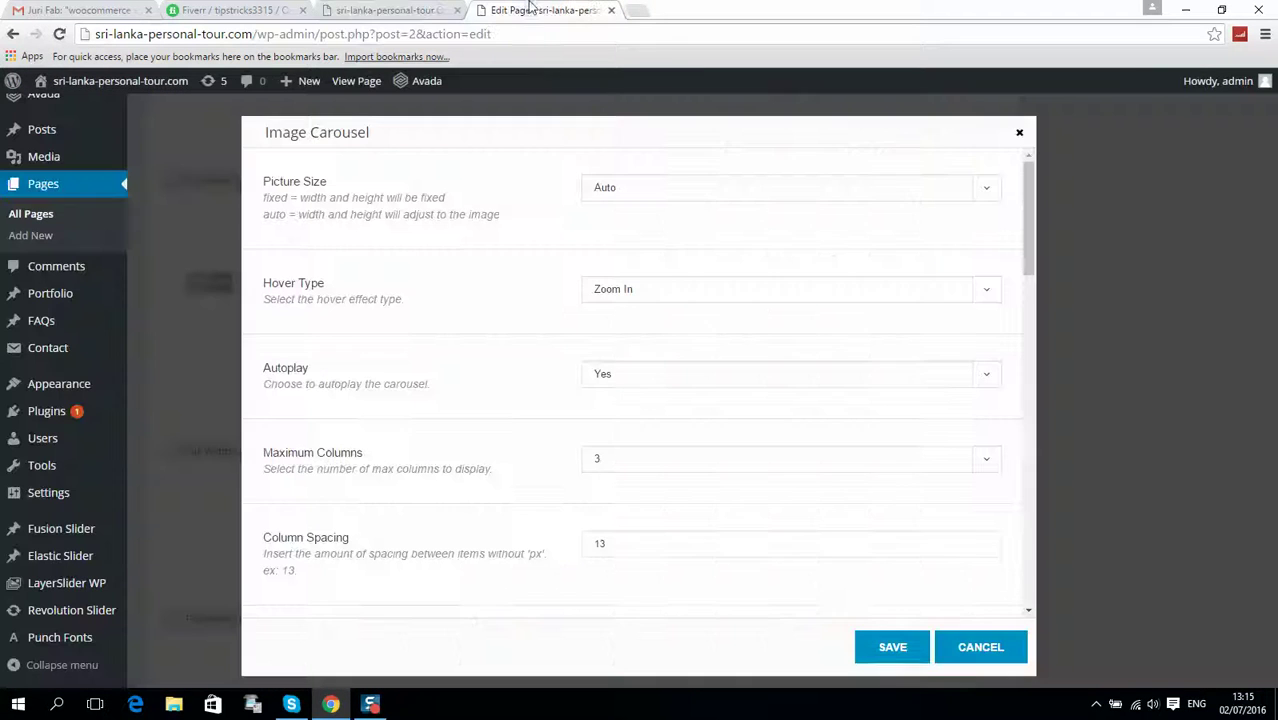
left_click(668, 290)
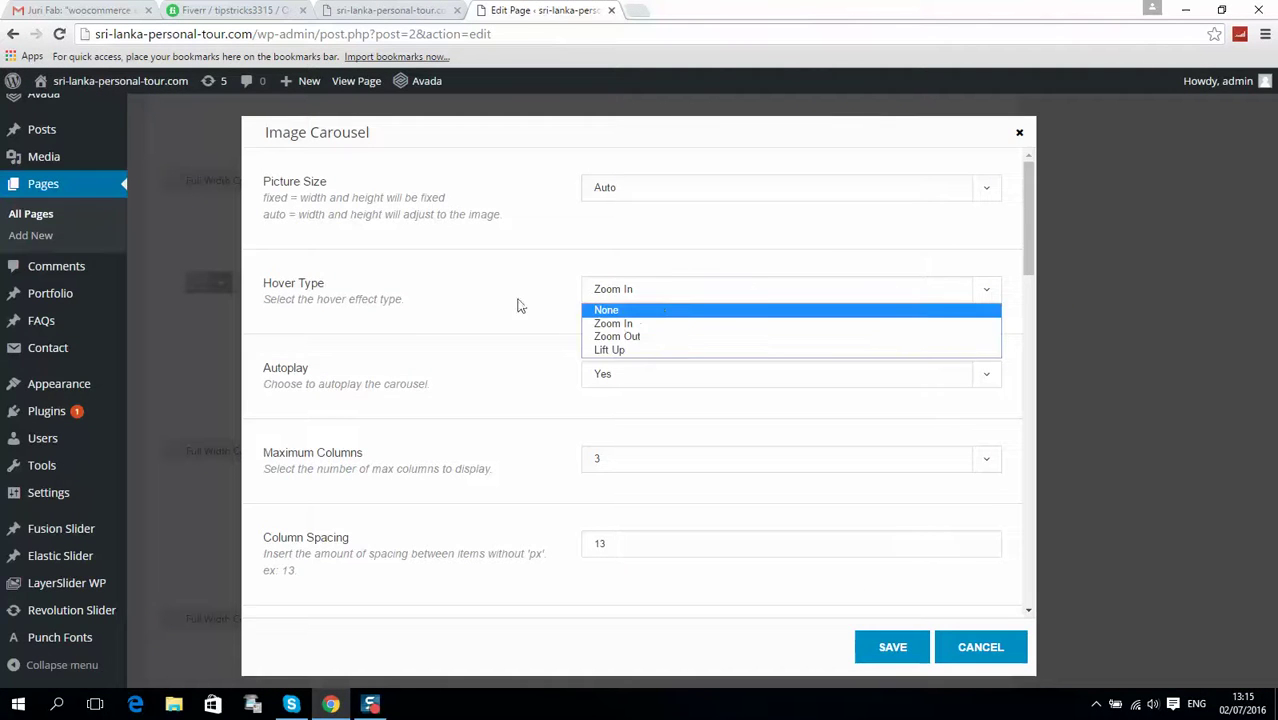
left_click(572, 327)
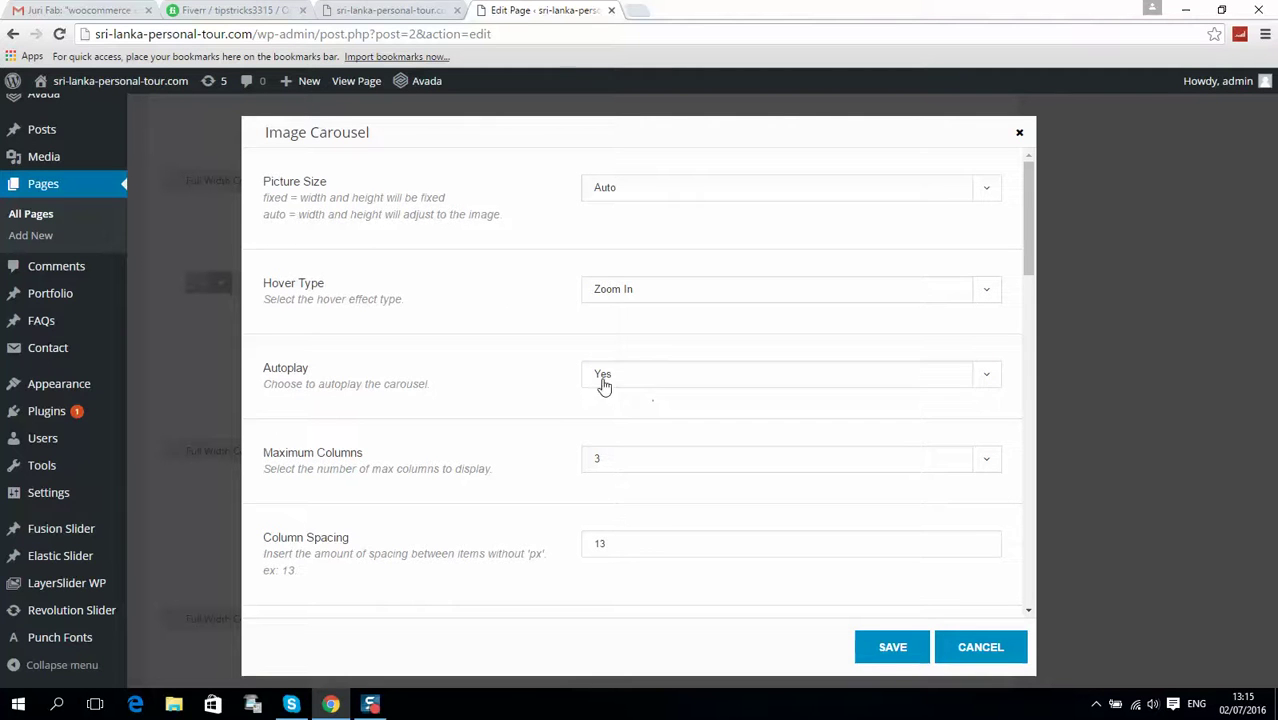
Look through the remaining Image Carousel settings, from Maximum Columns and Column Spacing to the list of carousel items
scroll(470, 376, "down", 1)
scroll(492, 401, "down", 2)
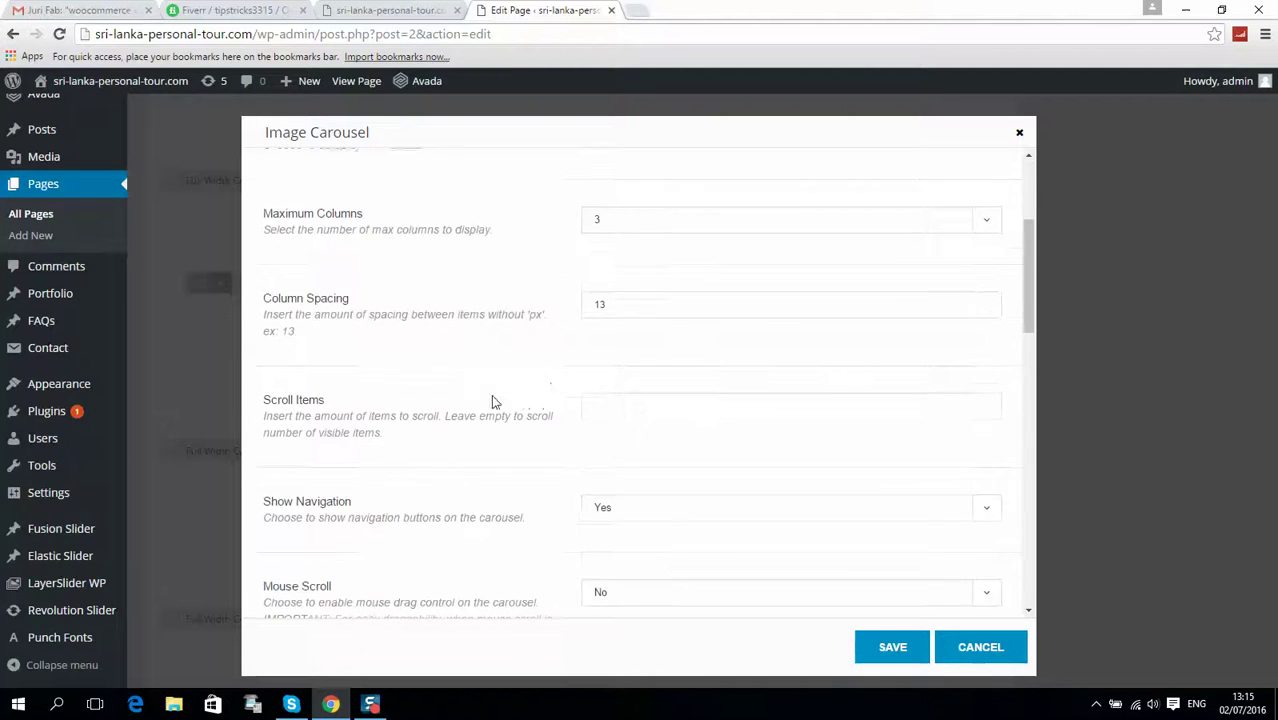
scroll(560, 380, "down", 2)
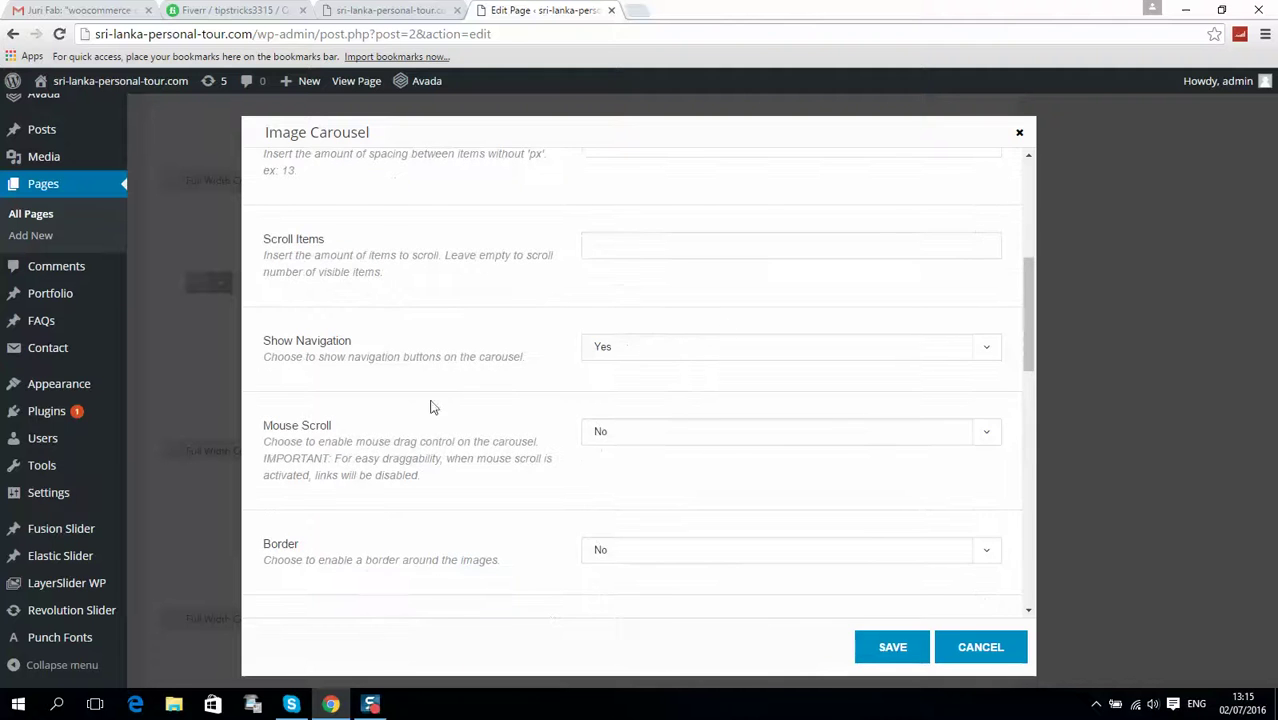
scroll(474, 384, "down", 2)
scroll(474, 384, "down", 1)
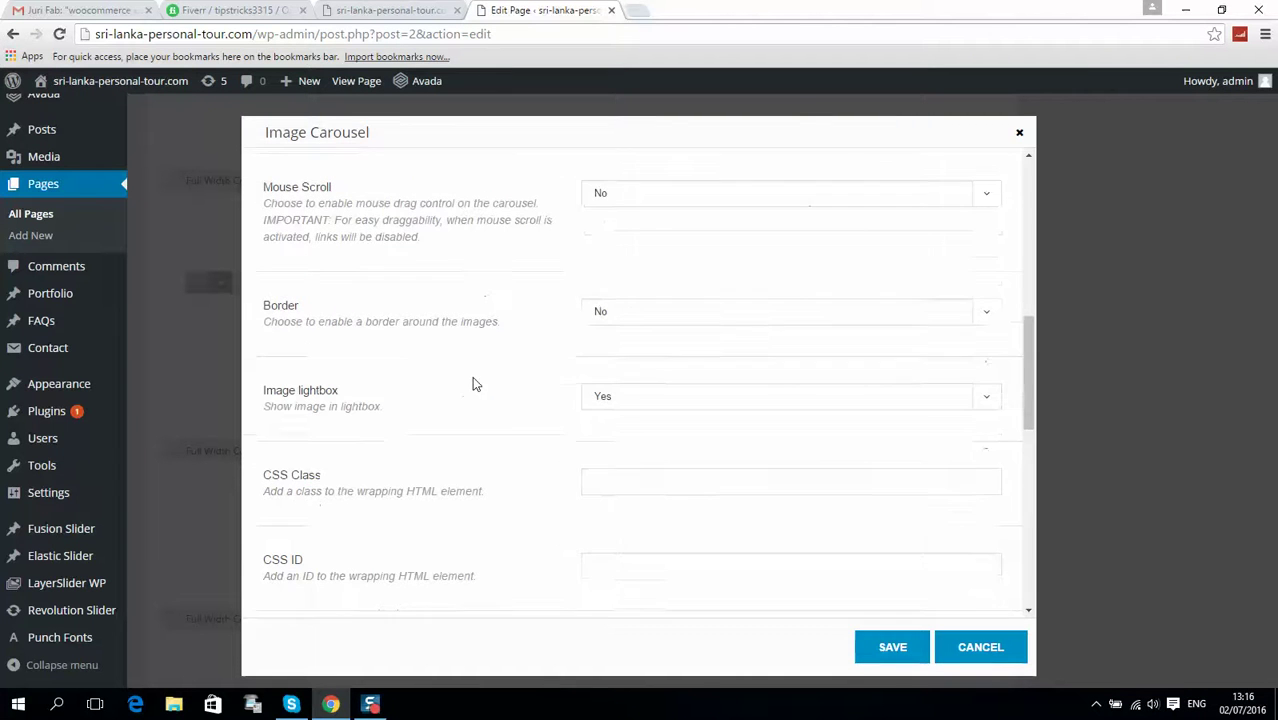
scroll(445, 357, "down", 5)
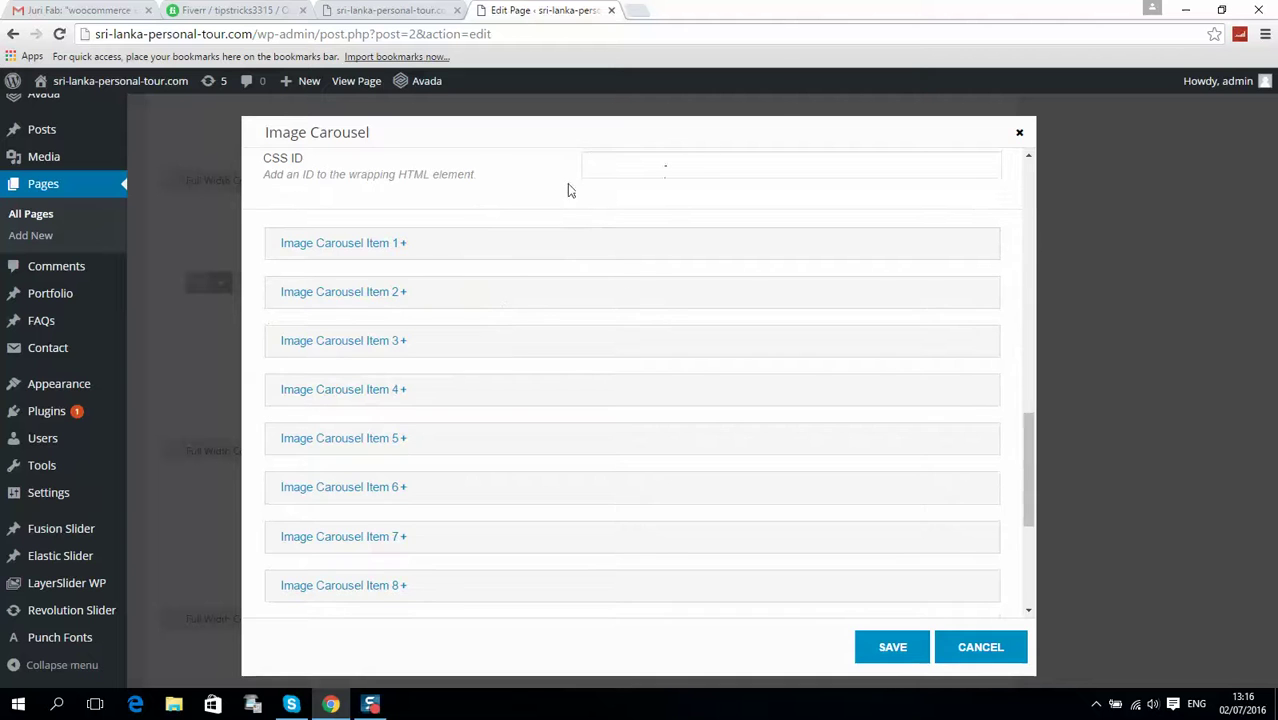
scroll(579, 294, "up", 2)
scroll(419, 362, "down", 6)
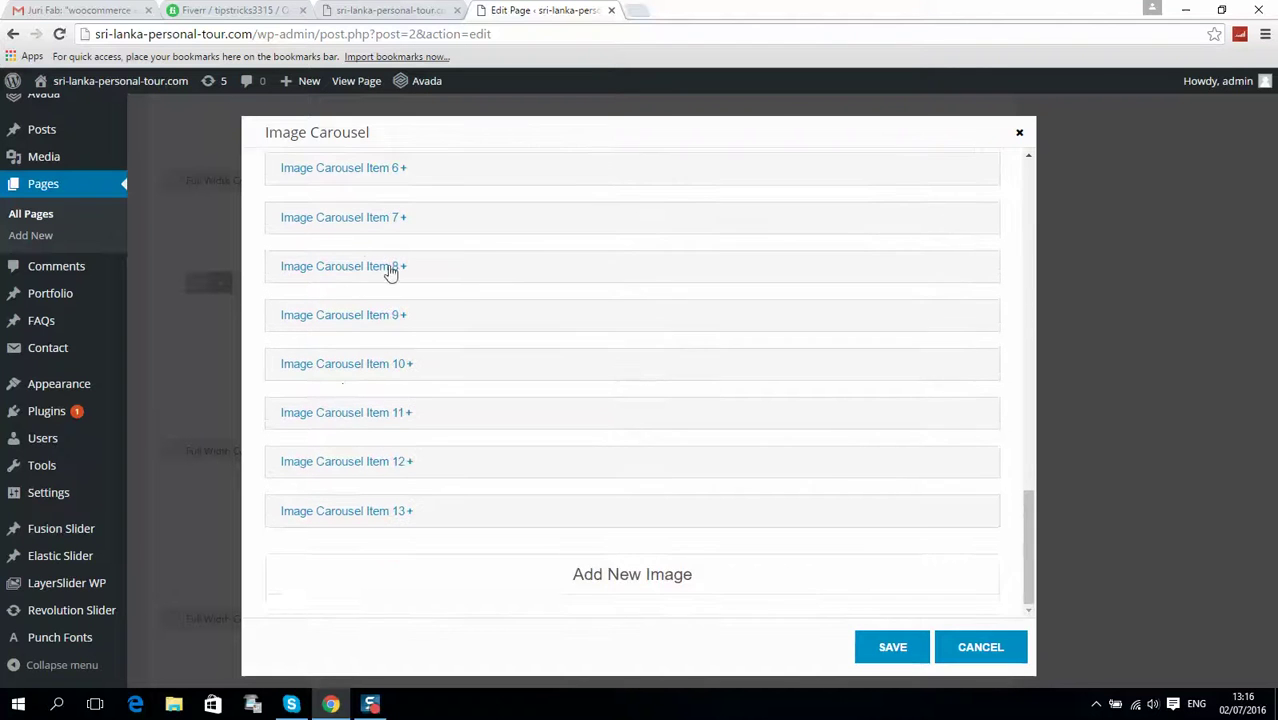
scroll(379, 320, "up", 3)
scroll(373, 340, "down", 3)
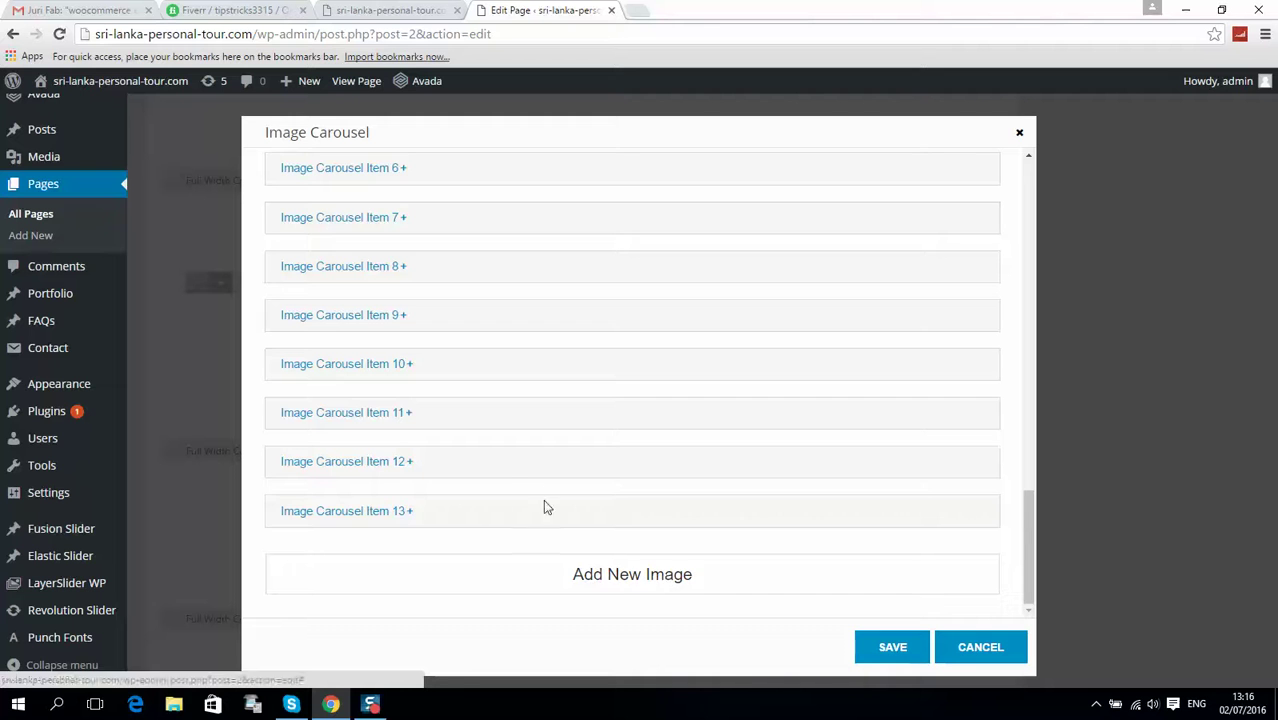
Inspect Image Carousel Items 12 and 1, including Item 1's image settings, and close the element without saving
left_click(410, 463)
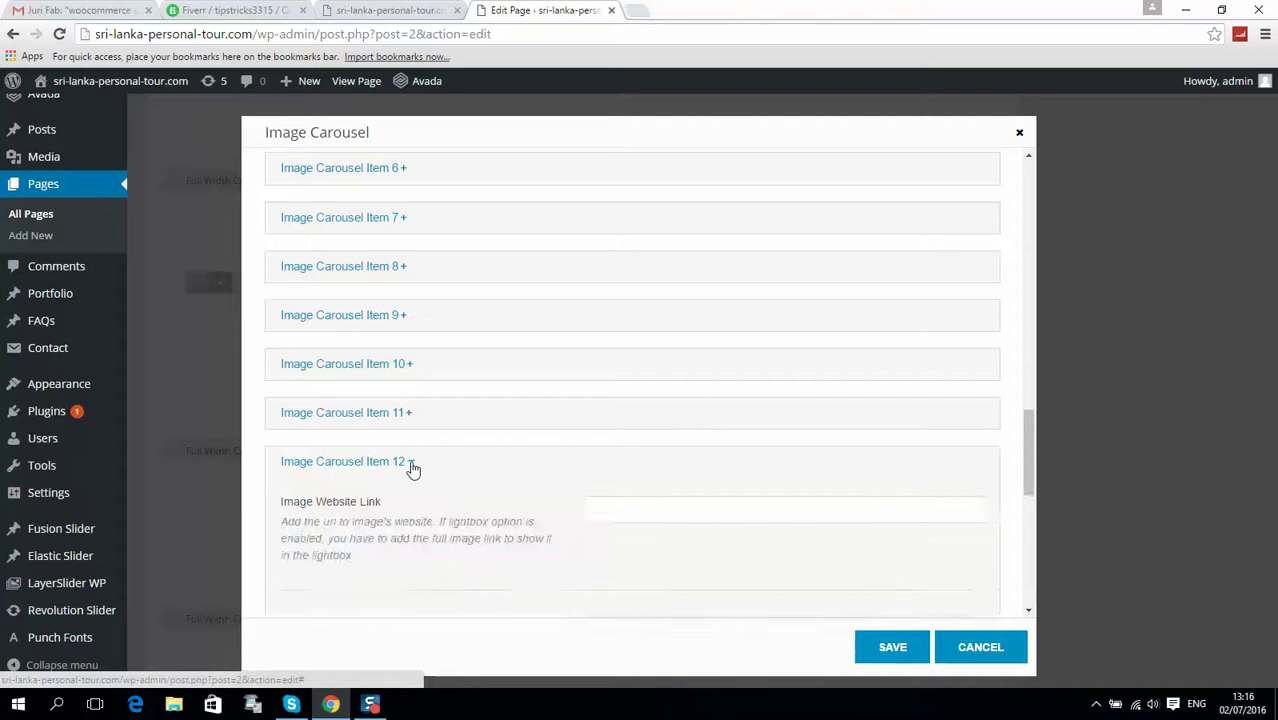
left_click(410, 463)
scroll(338, 310, "up", 3)
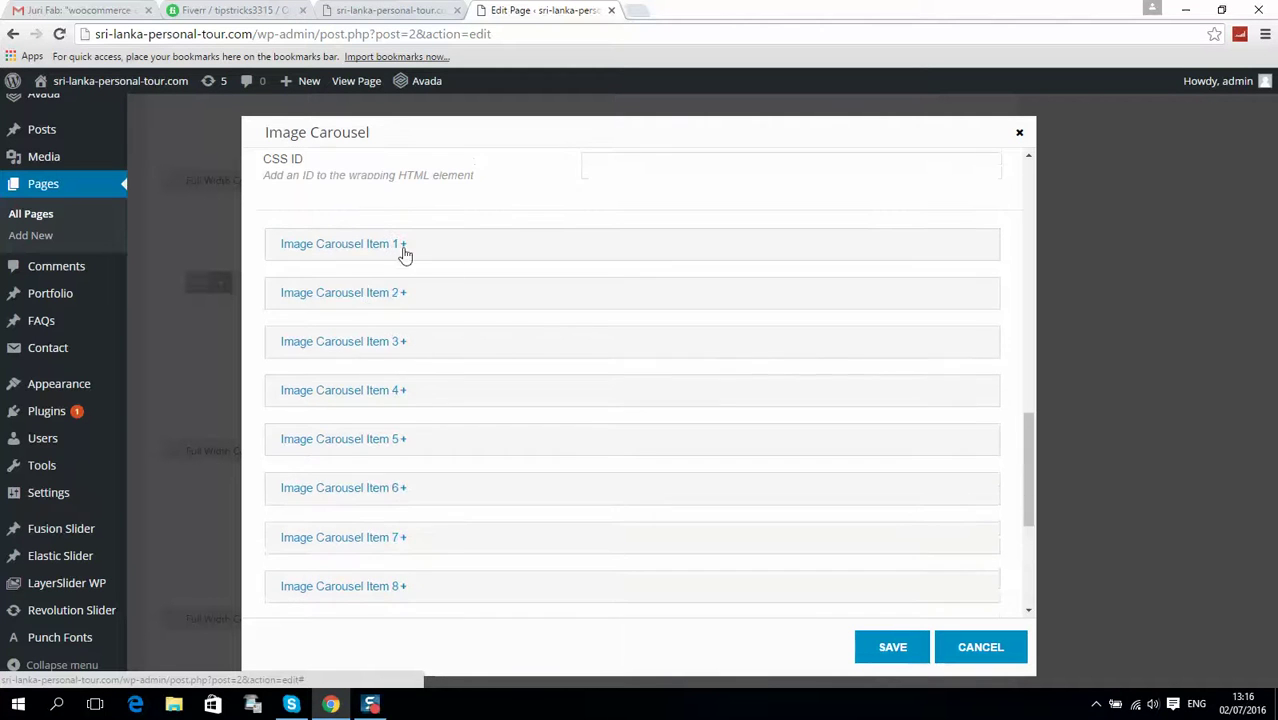
left_click(401, 248)
scroll(783, 337, "down", 3)
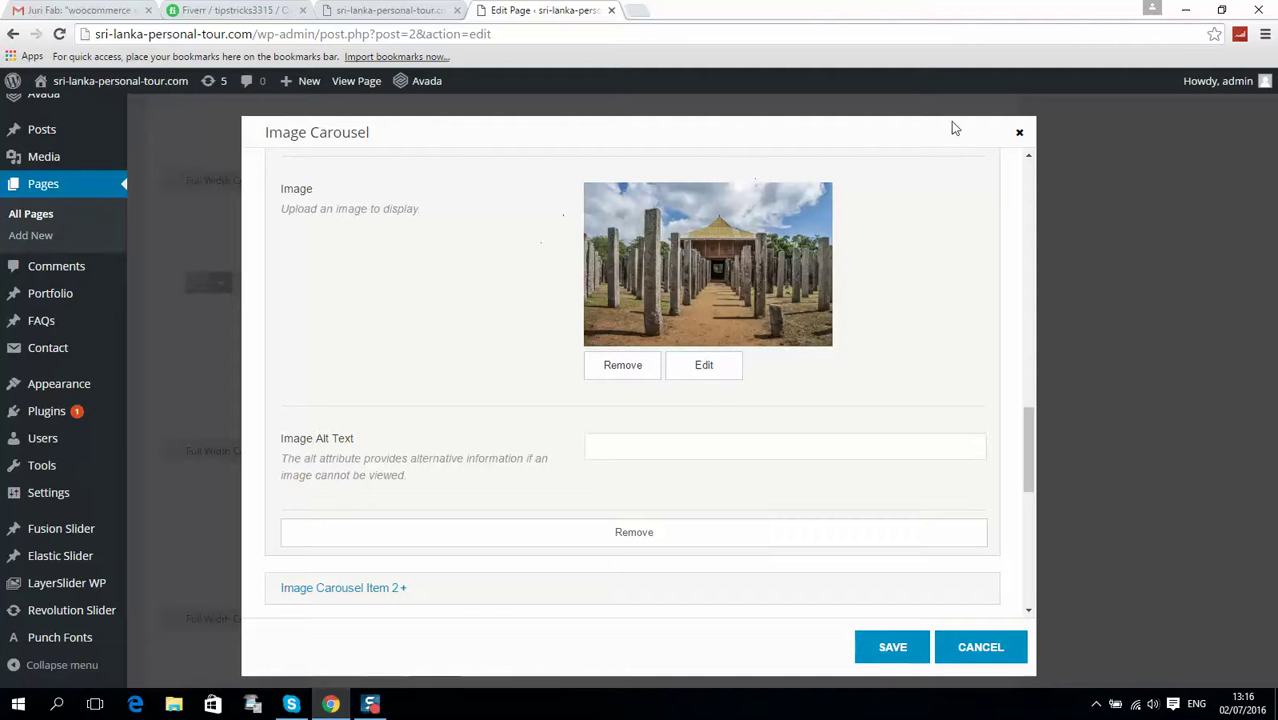
left_click(1019, 133)
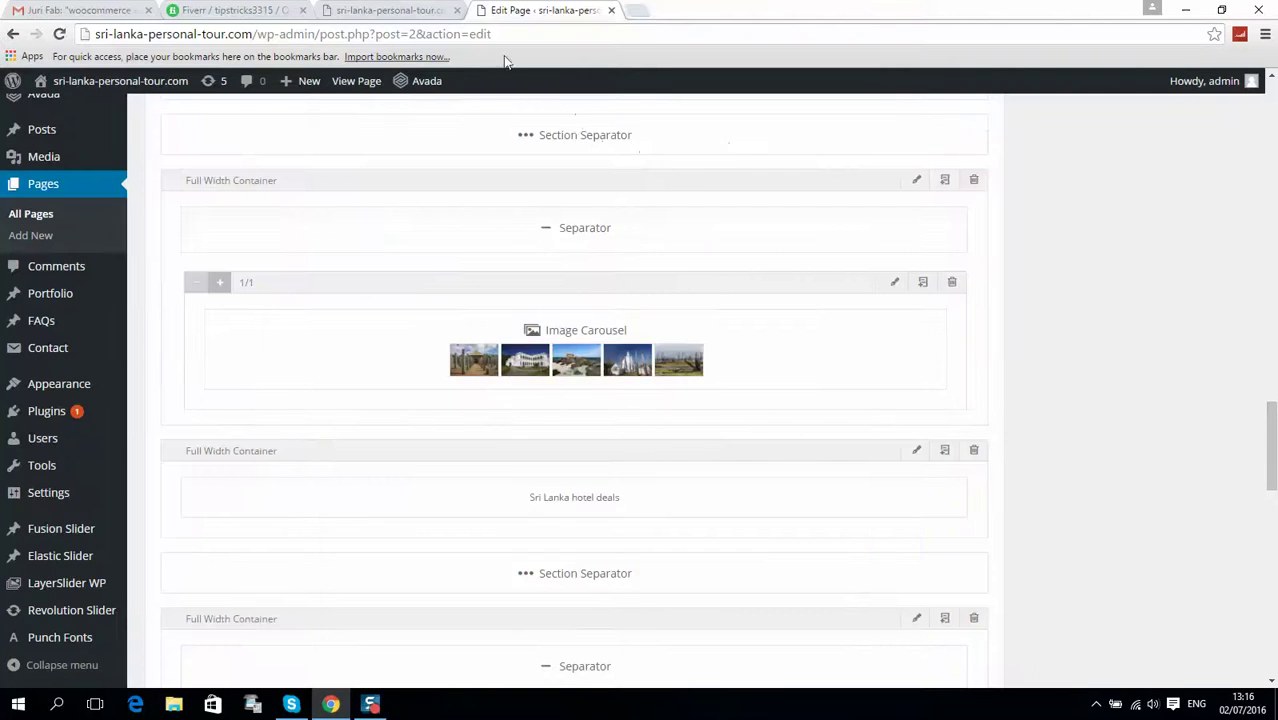
Find the Sri Lanka hotel deals section on the live page and inspect its Code Block's code in the page editor
scroll(665, 330, "down", 2)
left_click(380, 11)
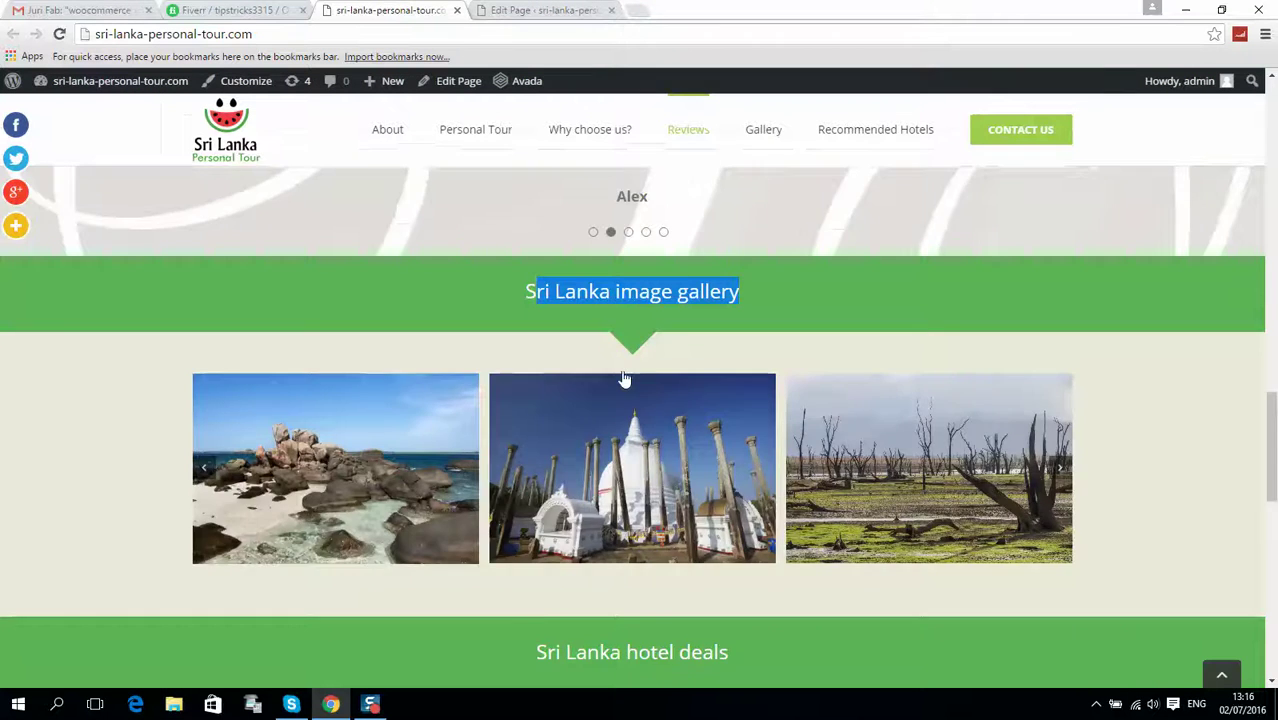
scroll(615, 370, "down", 4)
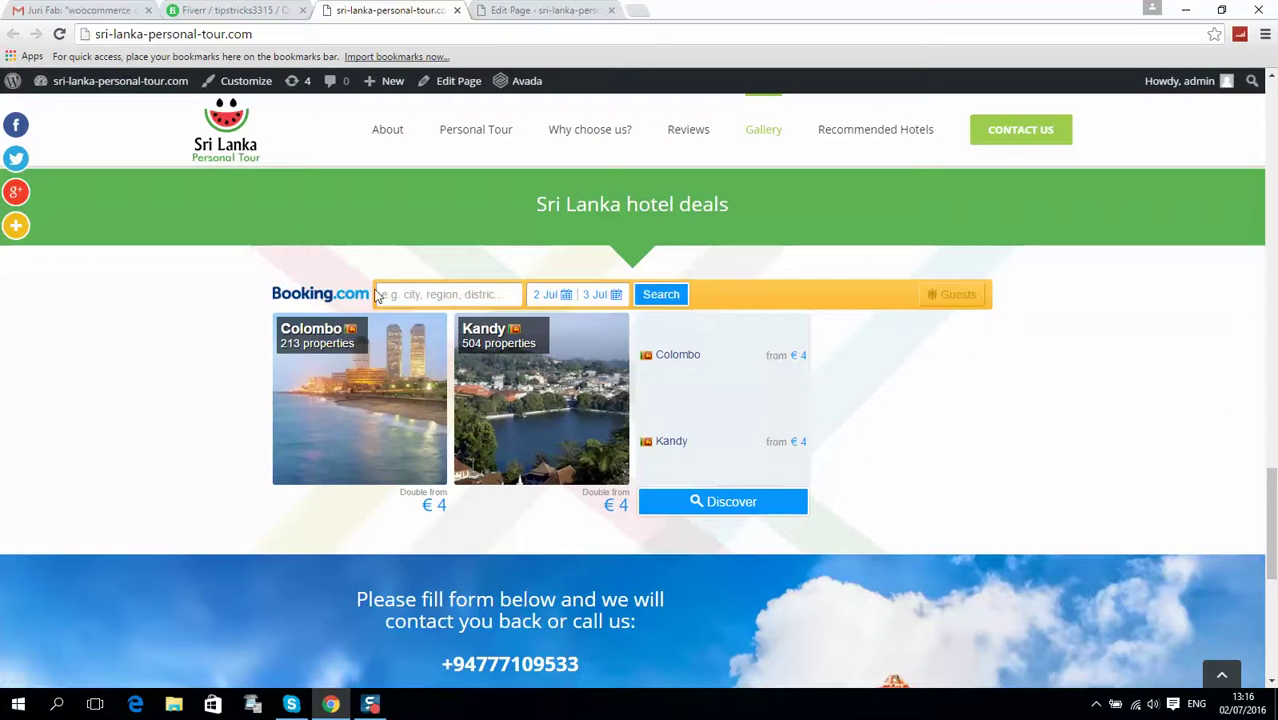
scroll(519, 413, "up", 3)
scroll(519, 420, "down", 2)
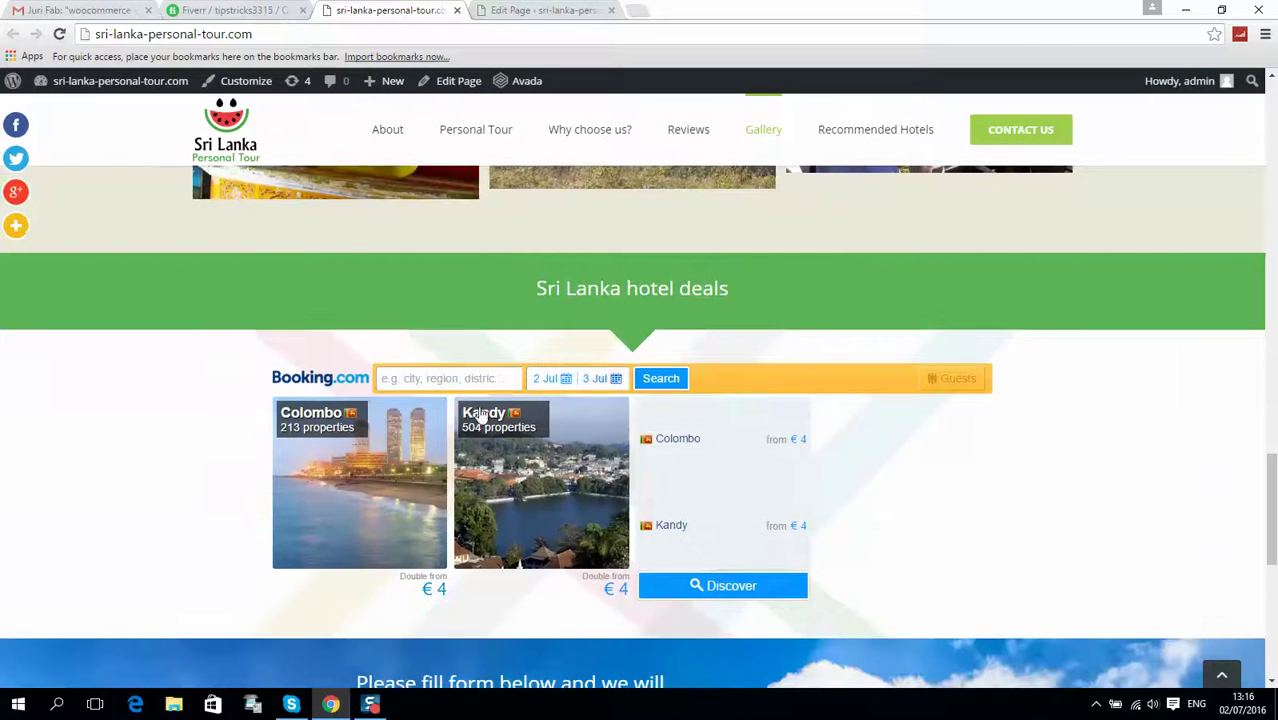
left_click(565, 11)
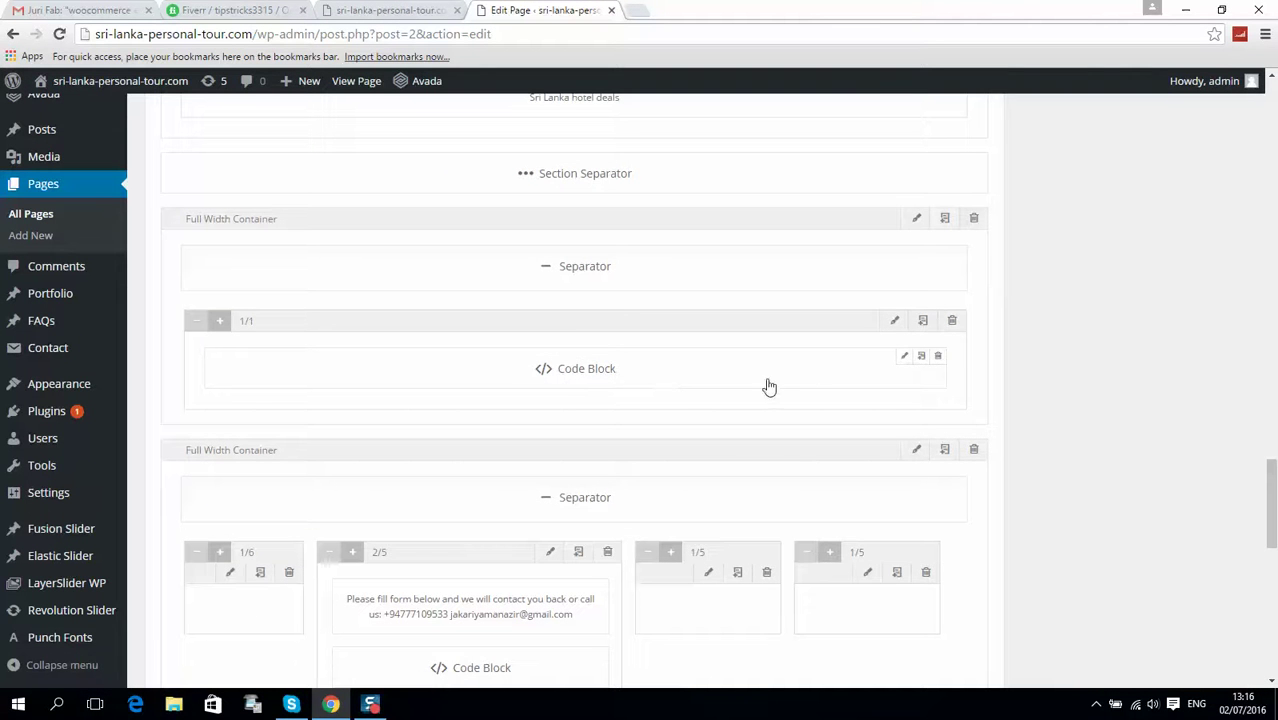
left_click(904, 357)
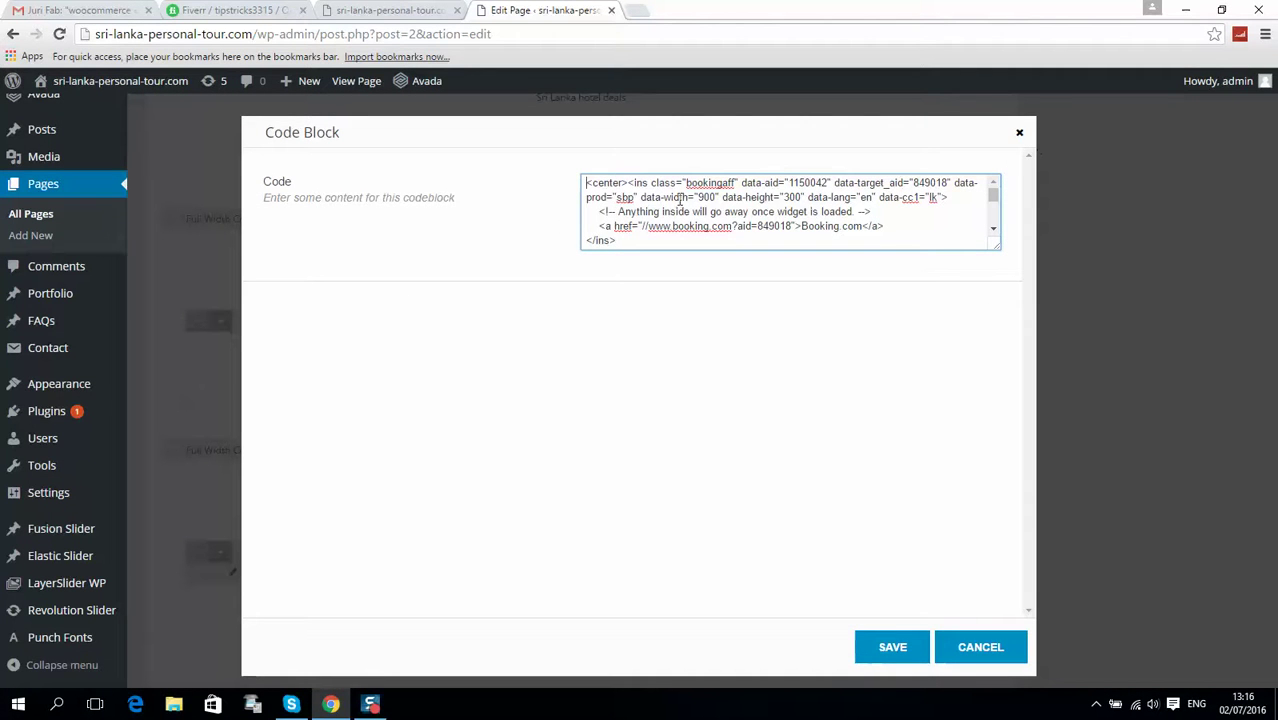
left_click(1020, 134)
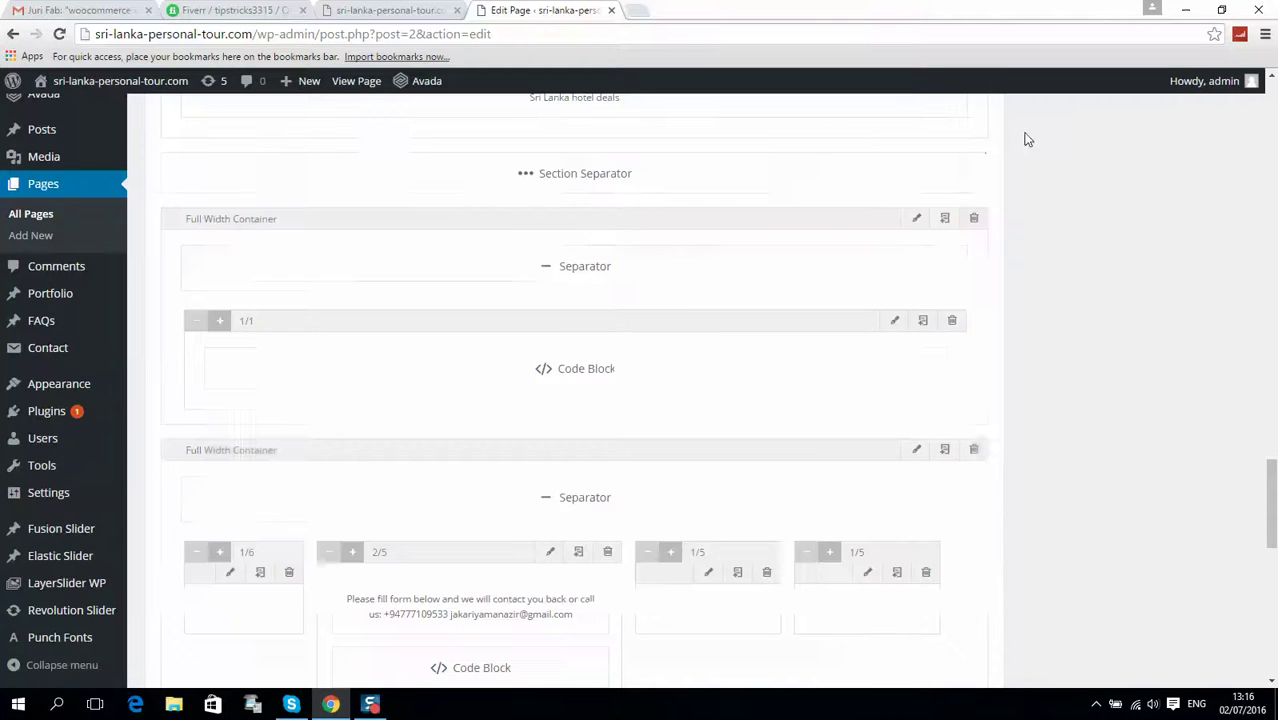
Look over the live page from the hotel deals widget down to the contact form and footer
left_click(413, 12)
scroll(426, 200, "up", 2)
scroll(380, 296, "down", 3)
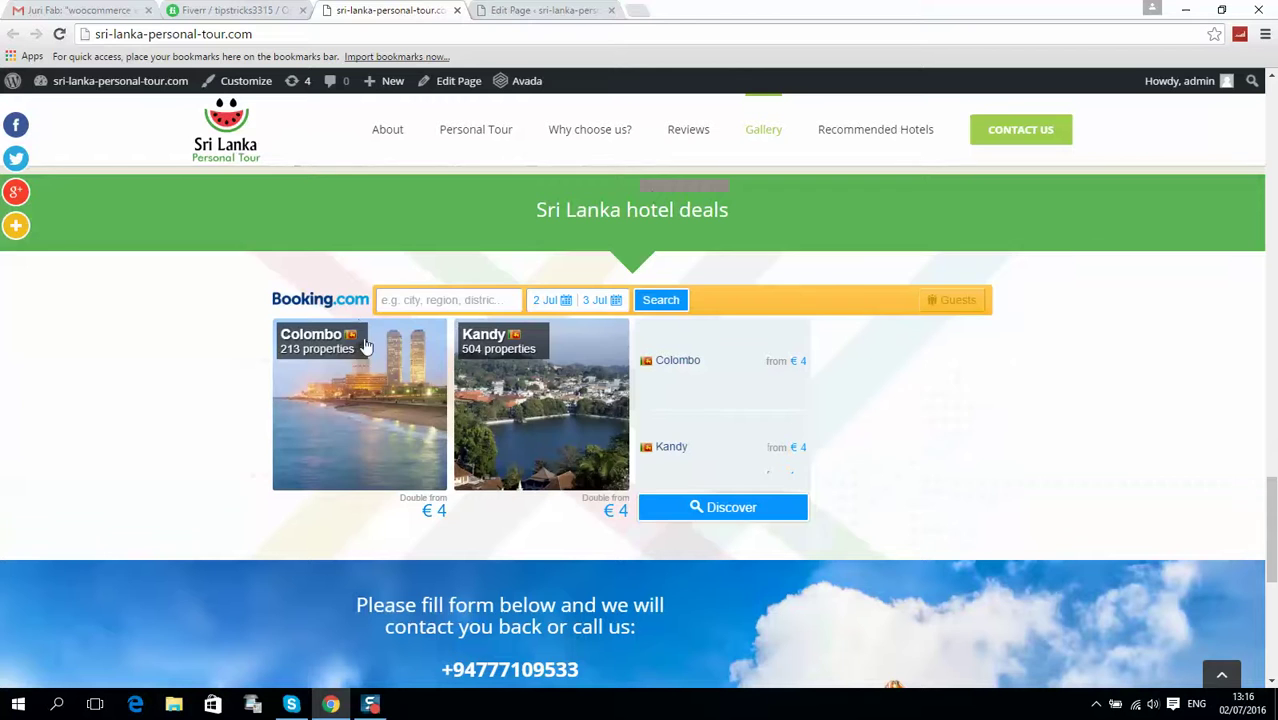
scroll(365, 330, "down", 5)
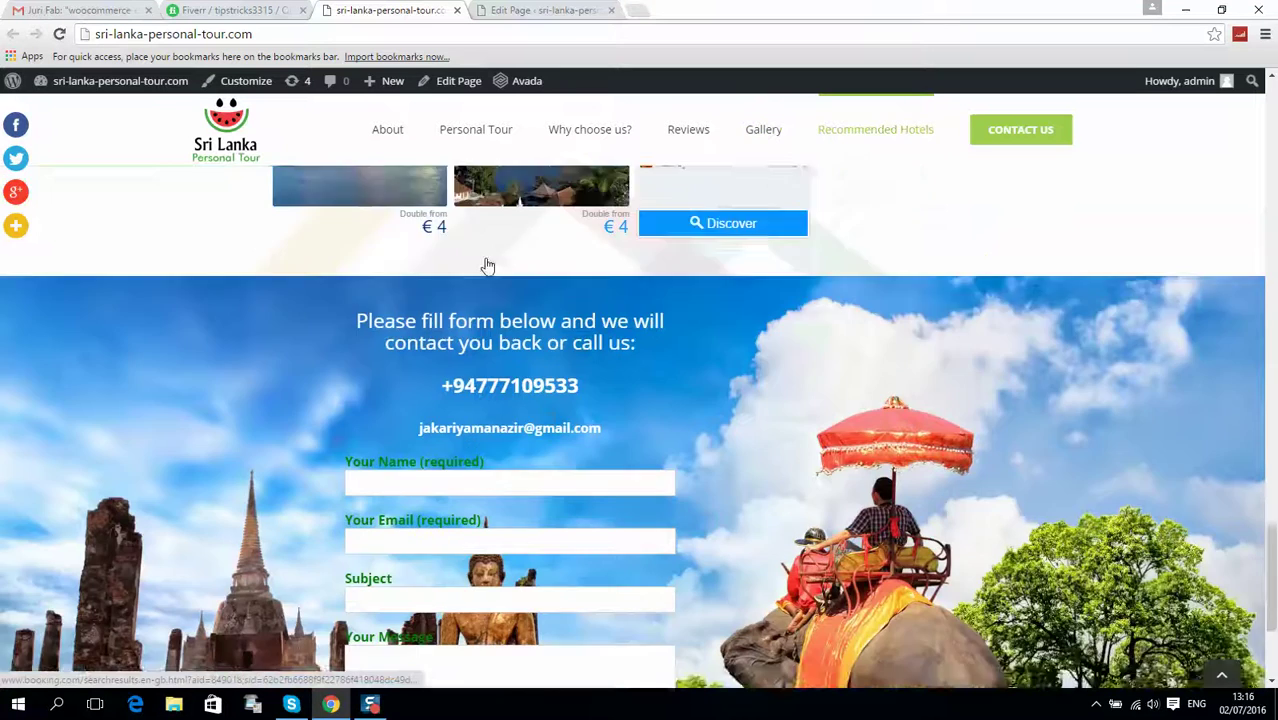
scroll(510, 348, "up", 2)
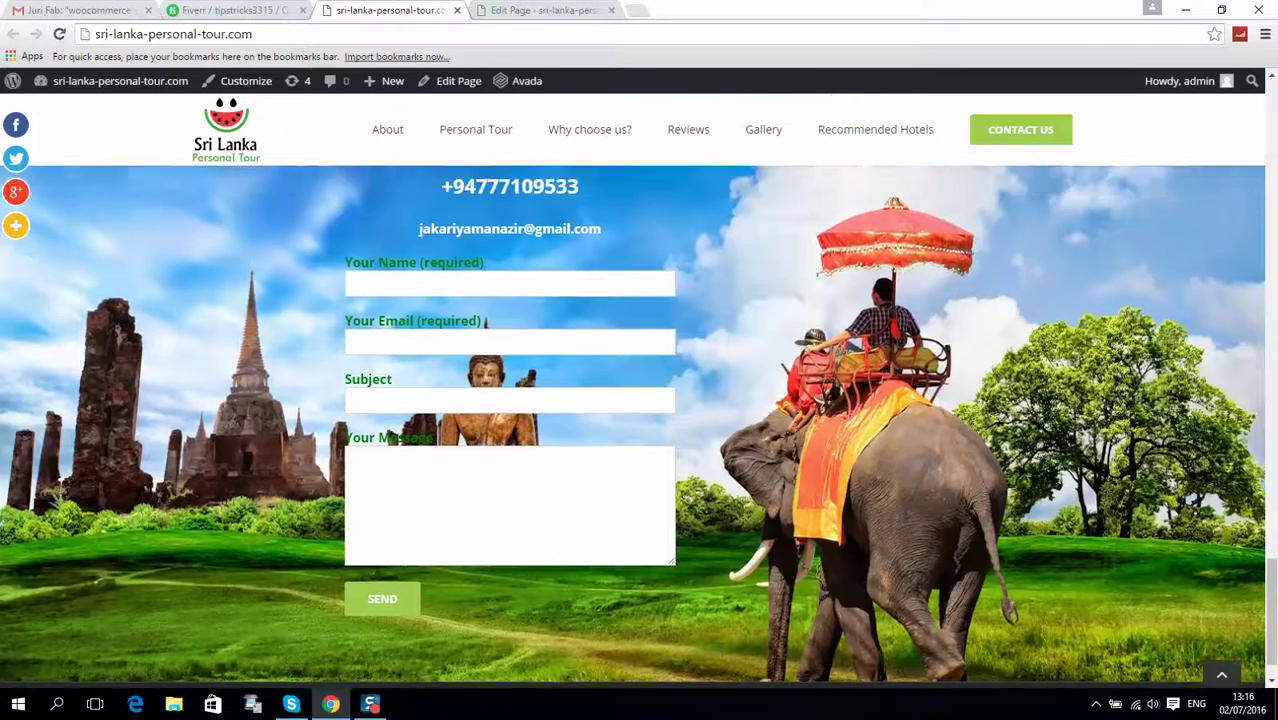
scroll(602, 448, "down", 1)
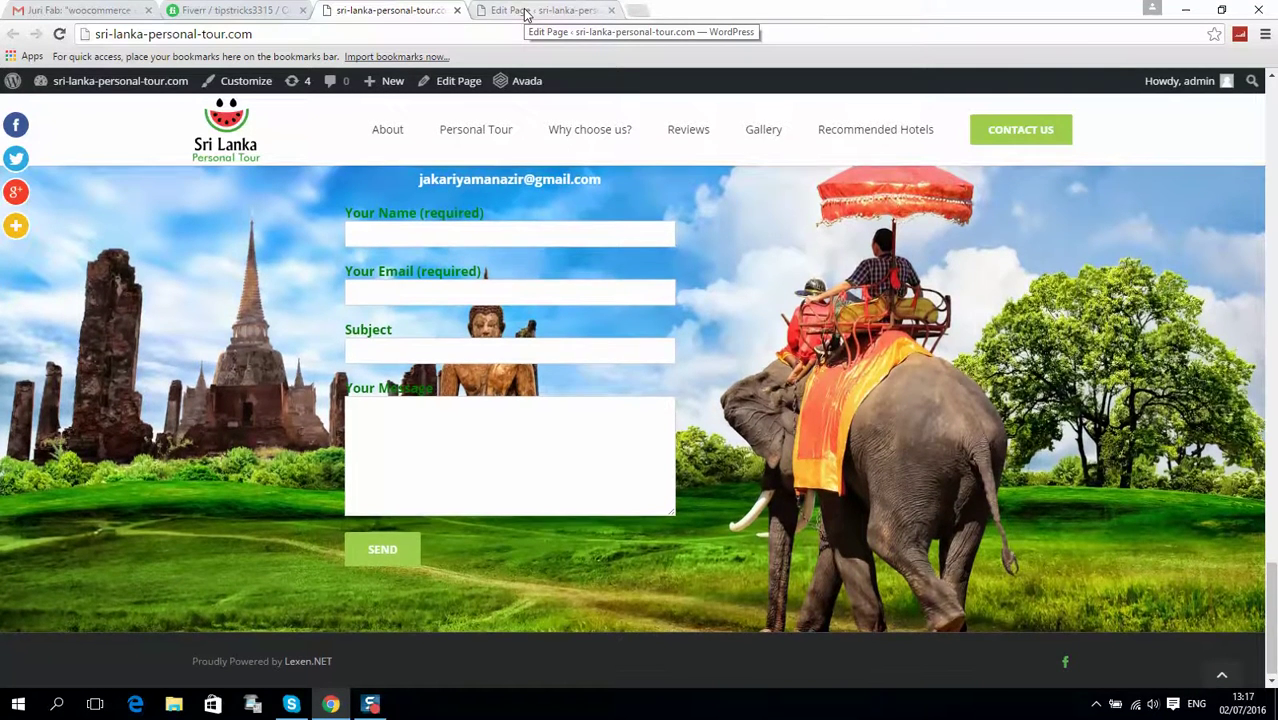
Find the contact form's Code Block in the page editor, then open Contact form 1 for editing and show its Mail settings
left_click(524, 12)
scroll(442, 379, "down", 1)
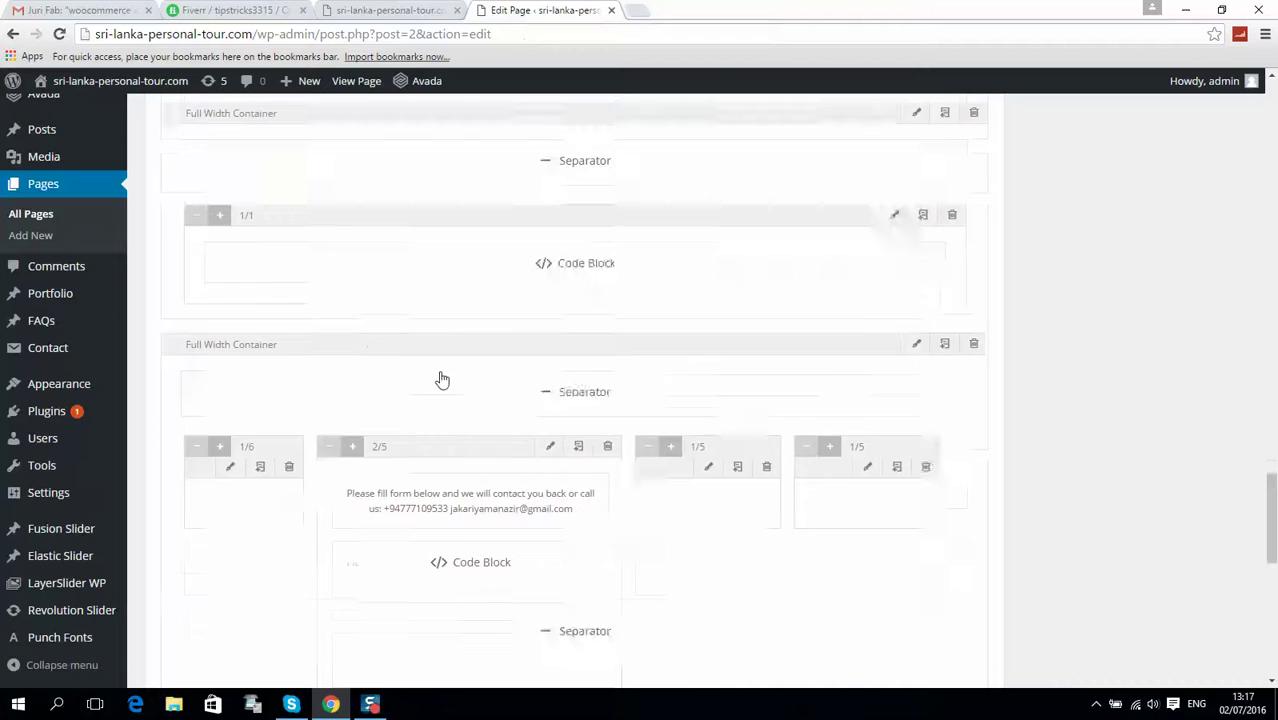
scroll(442, 379, "down", 1)
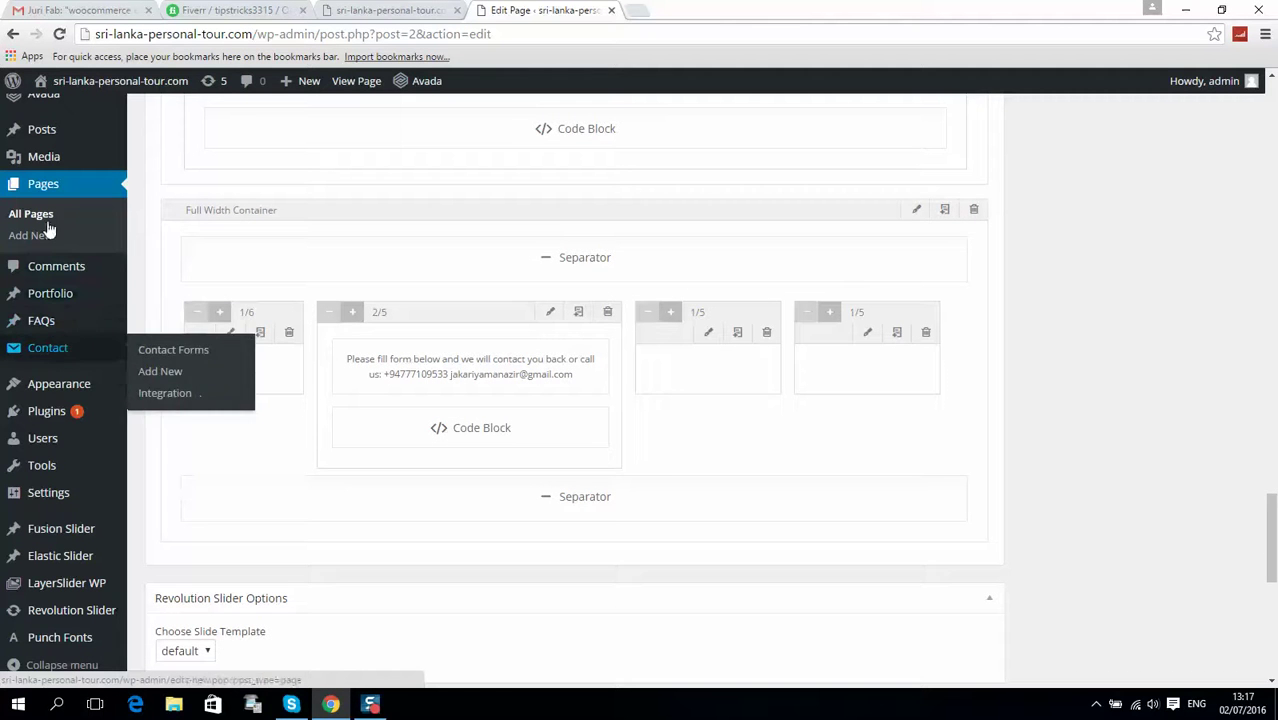
mouse_move(67, 353)
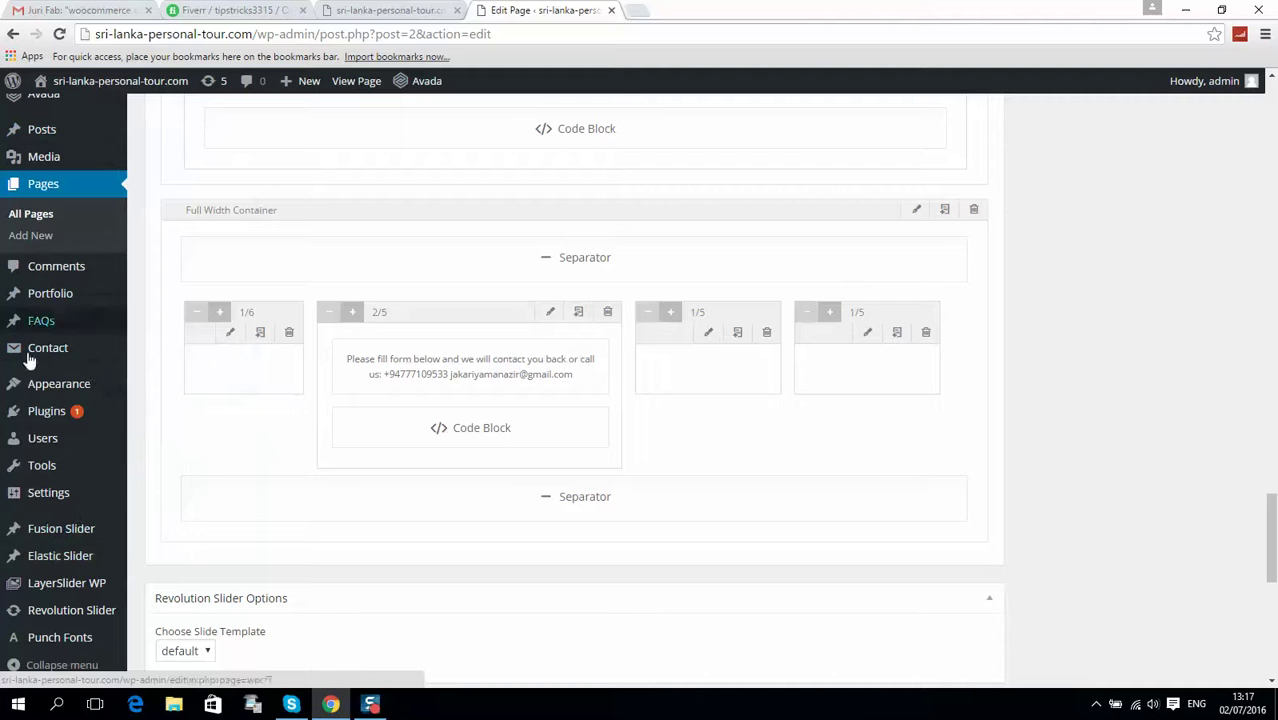
left_click(40, 356)
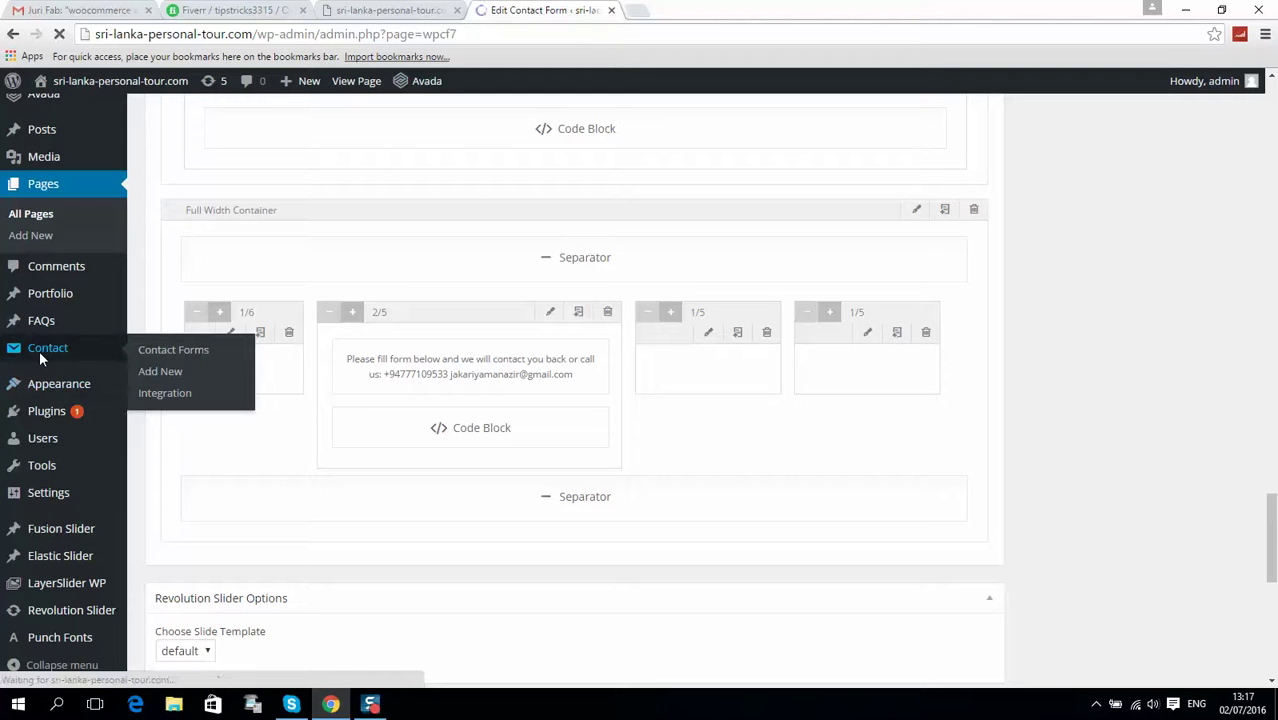
scroll(312, 300, "down", 1)
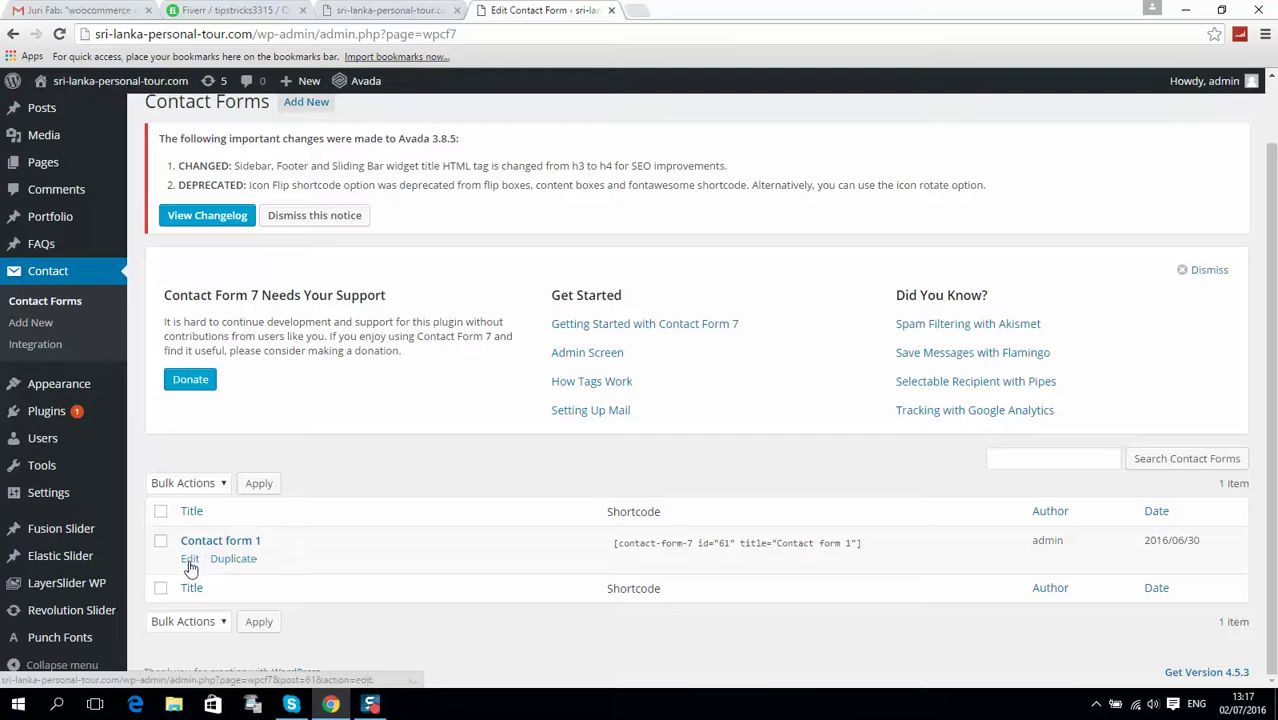
left_click(190, 559)
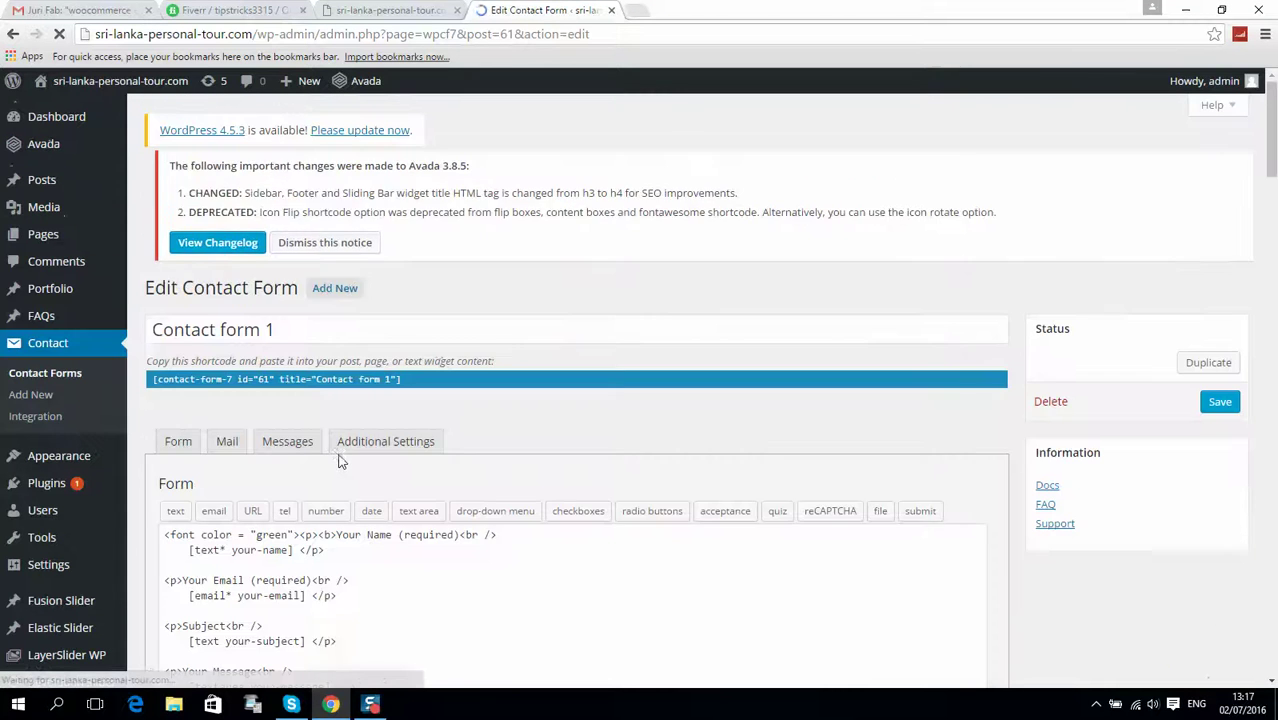
scroll(290, 430, "down", 2)
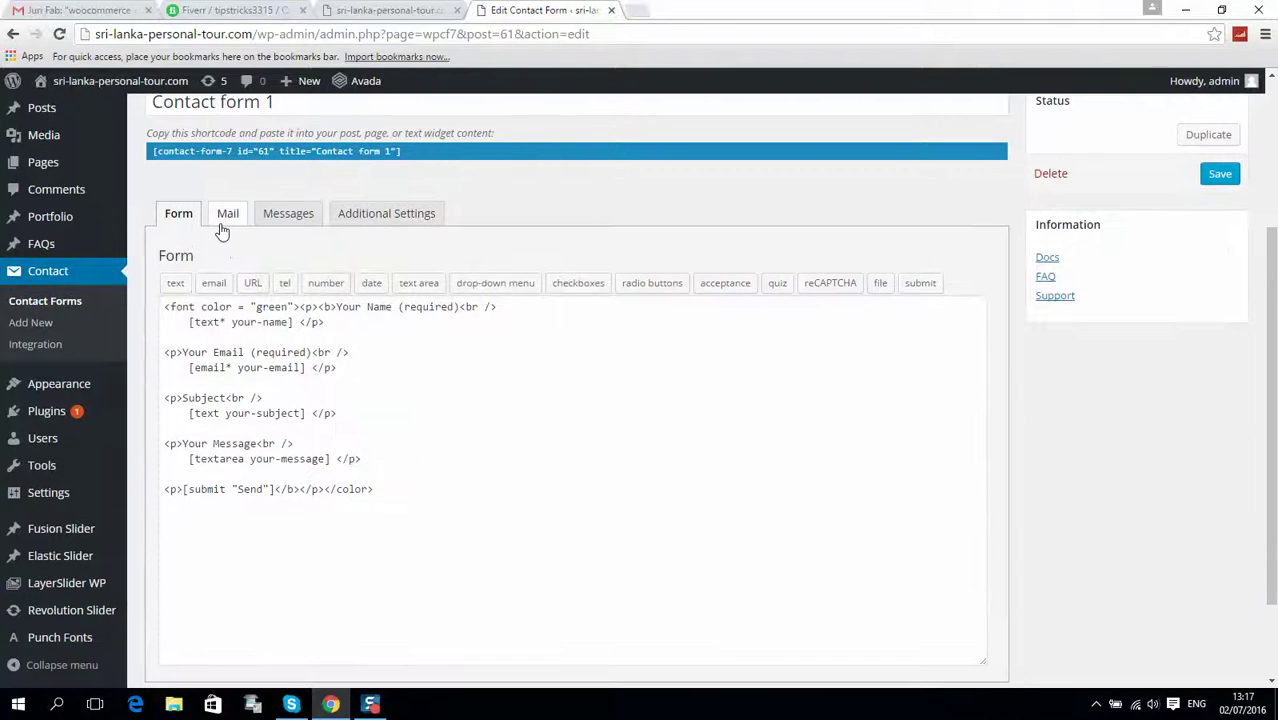
left_click(221, 220)
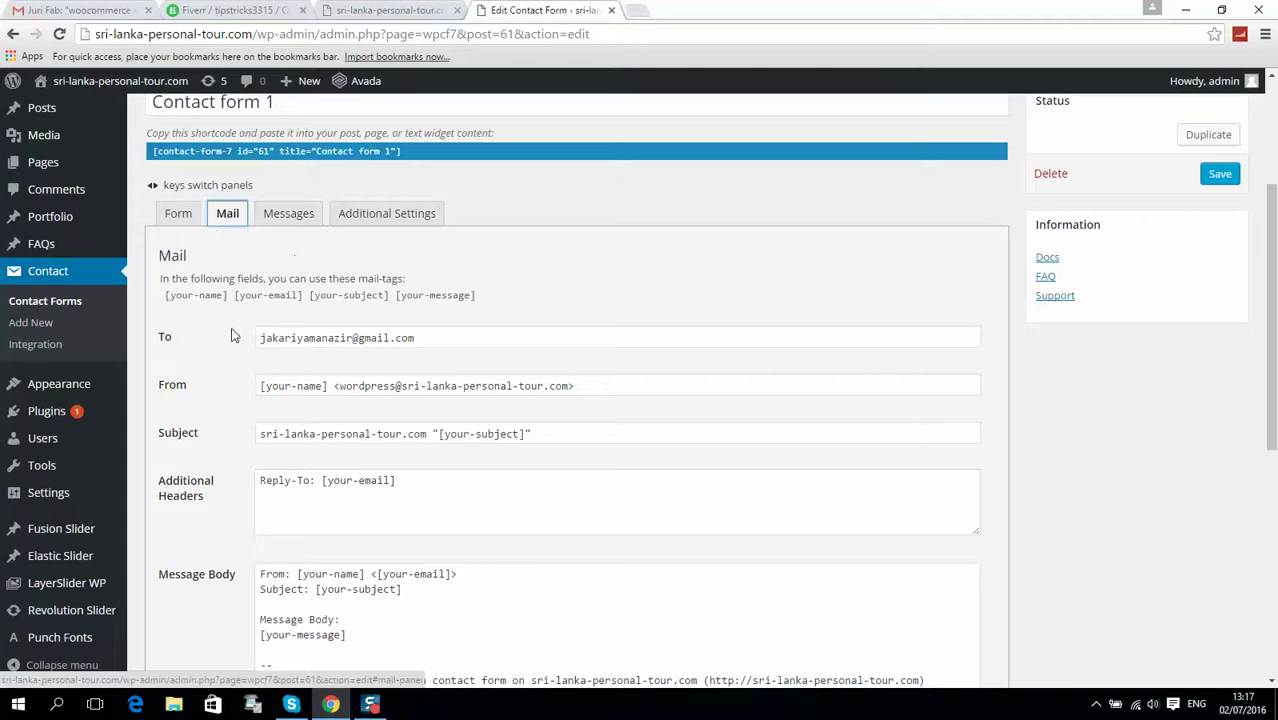
Examine Contact form 1's mail recipient and the sender and subject lines of its message body template
triple_click(452, 336)
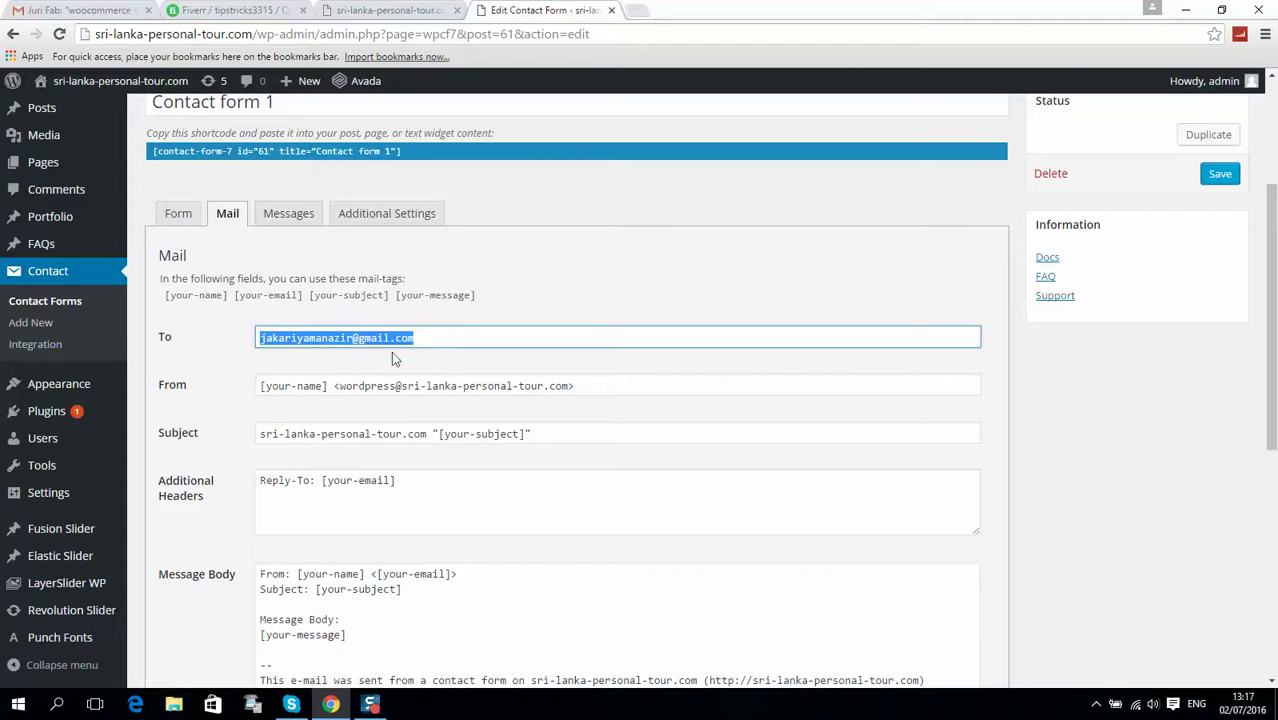
scroll(280, 220, "down", 2)
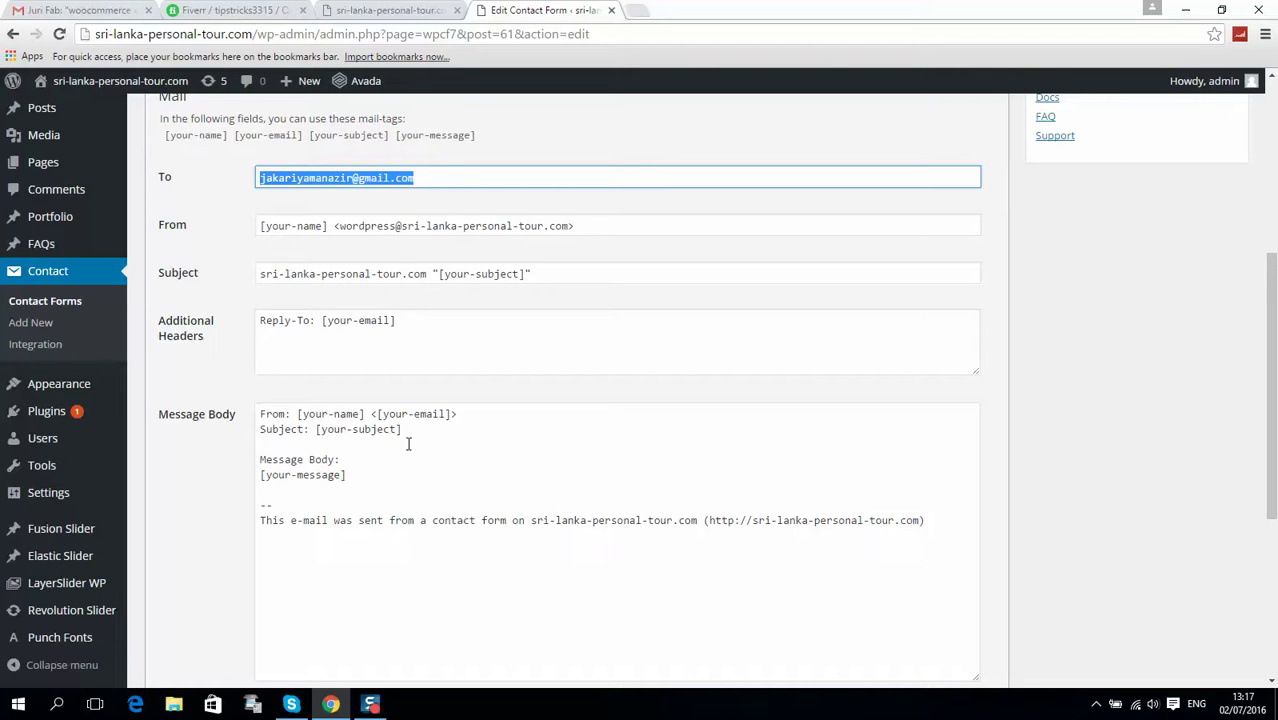
left_click(262, 410)
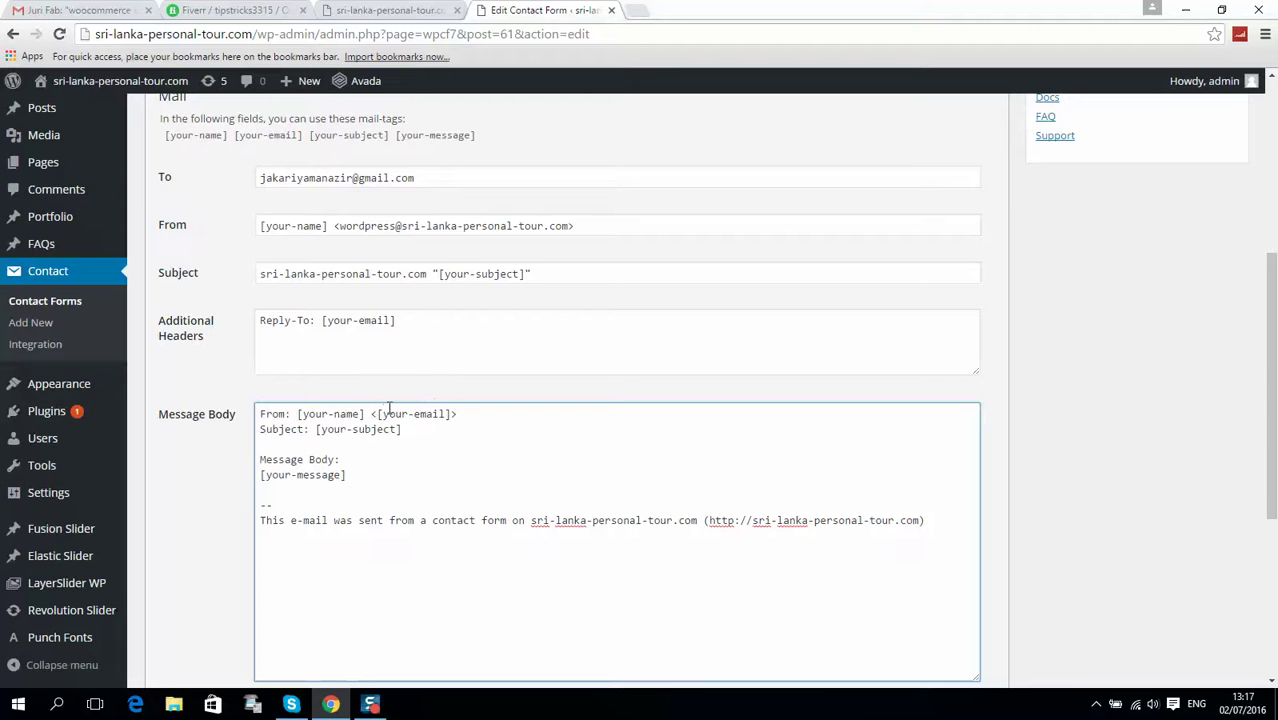
left_click_drag(467, 408, 240, 400)
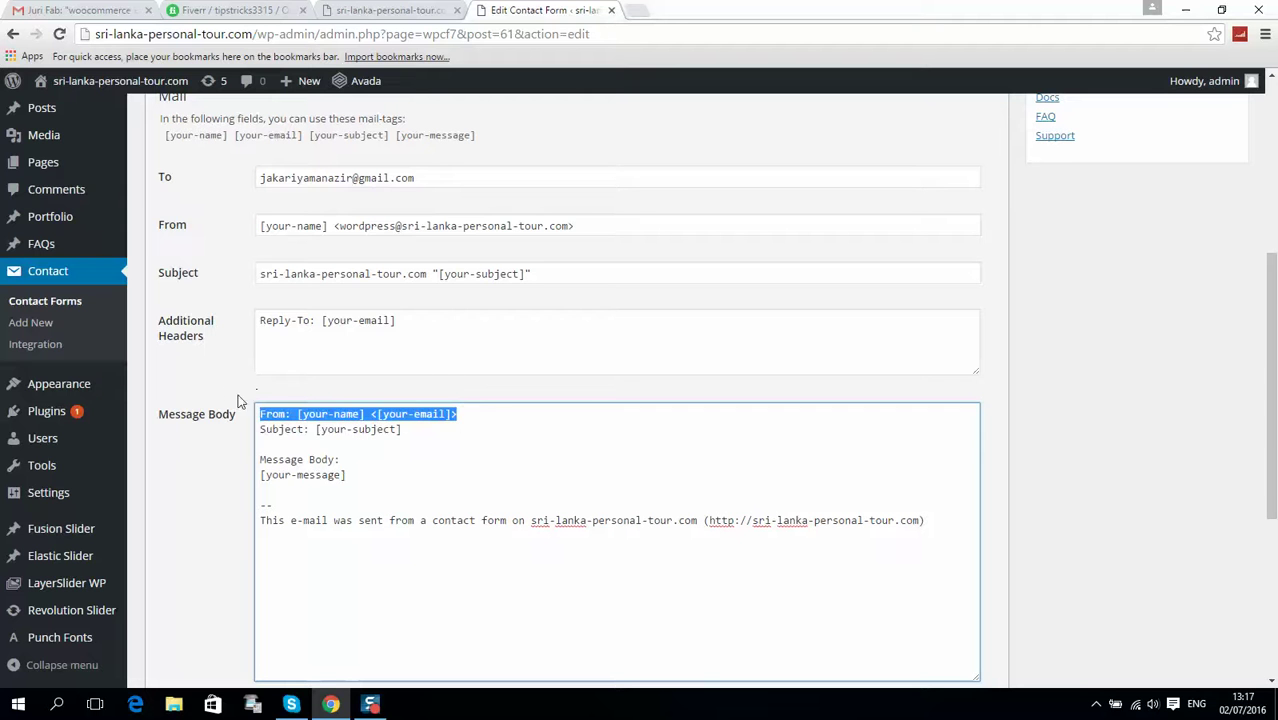
left_click(310, 429)
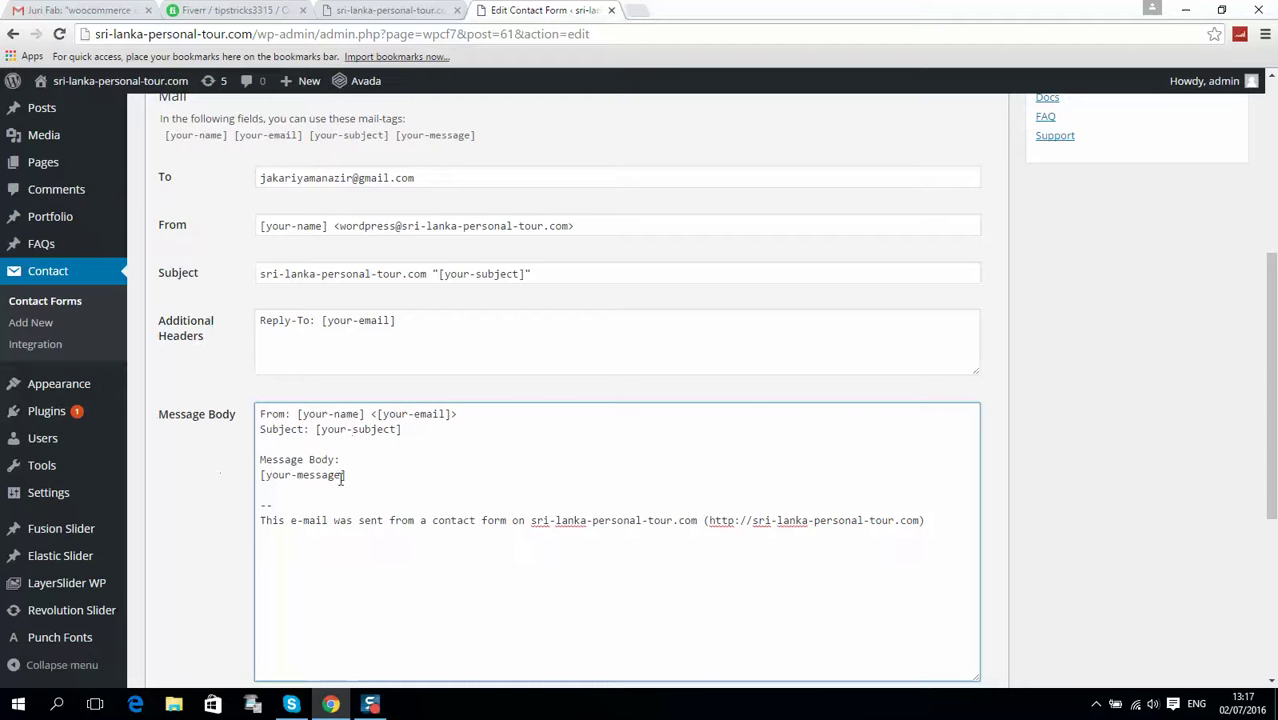
Compare the mail template with the contact form on the live page and look over the remaining Mail settings
left_click(440, 24)
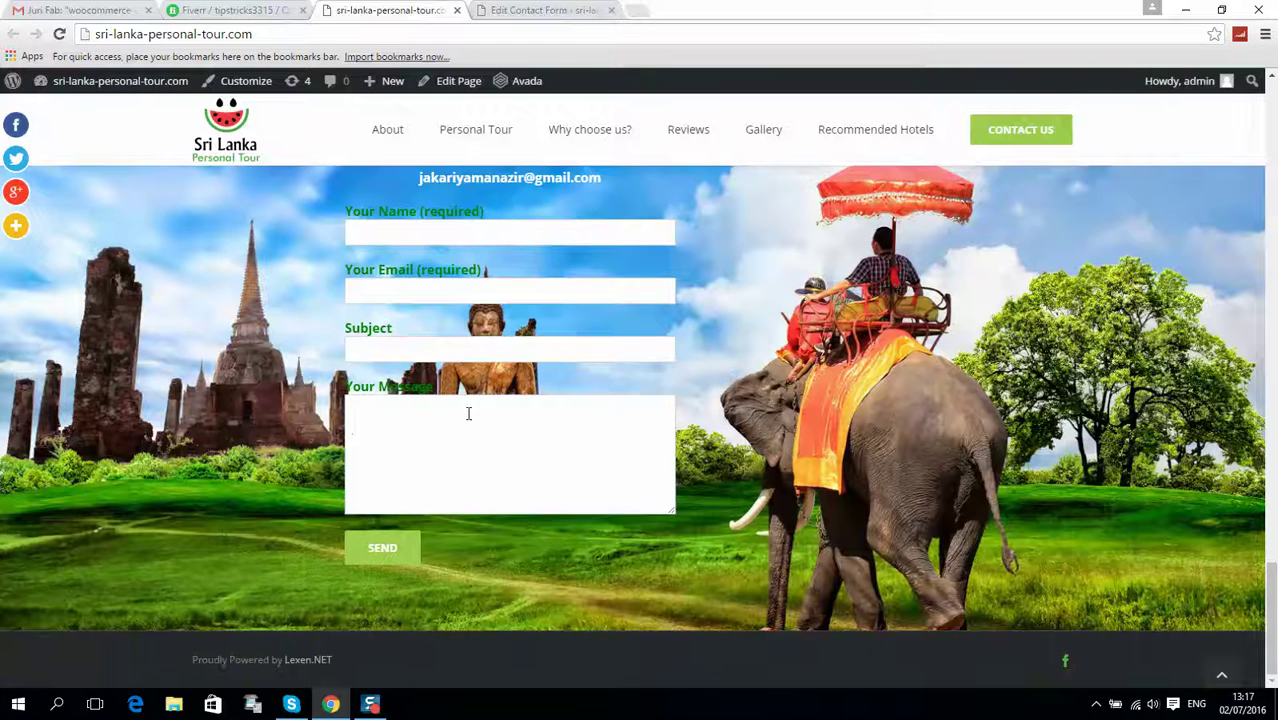
left_click(468, 421)
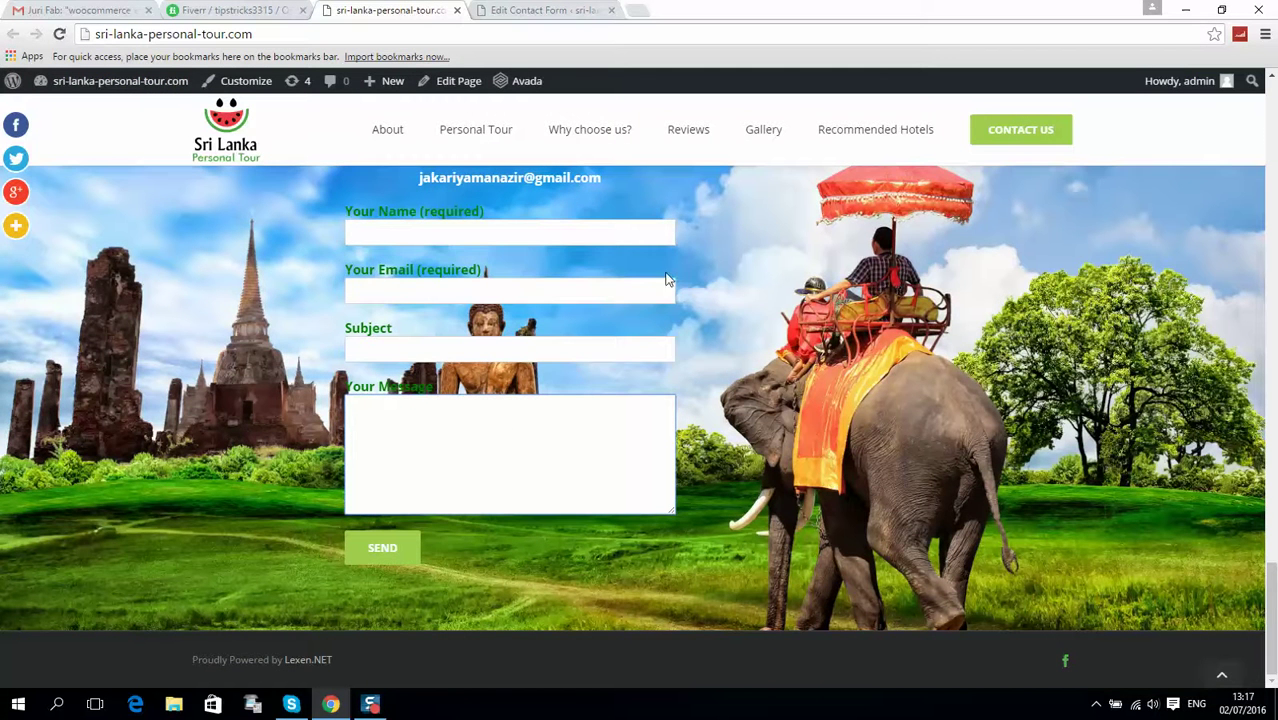
left_click(585, 18)
scroll(321, 344, "down", 3)
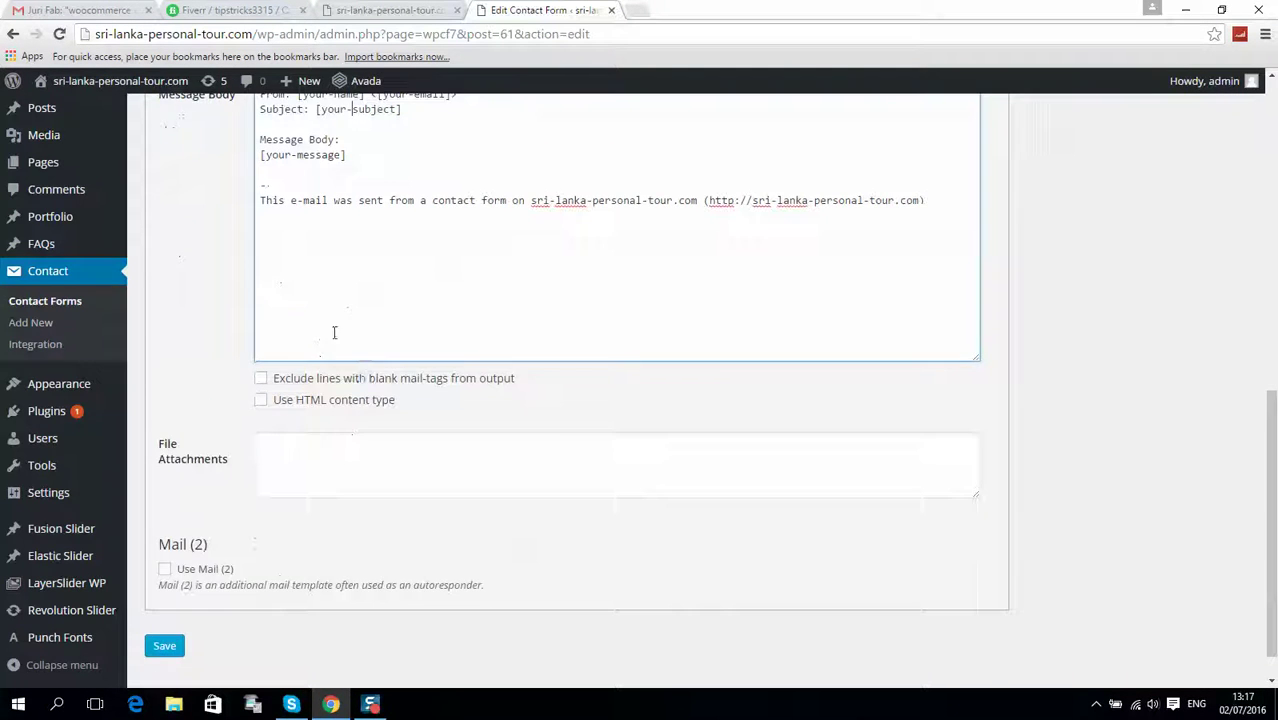
scroll(339, 356, "up", 2)
scroll(521, 320, "up", 3)
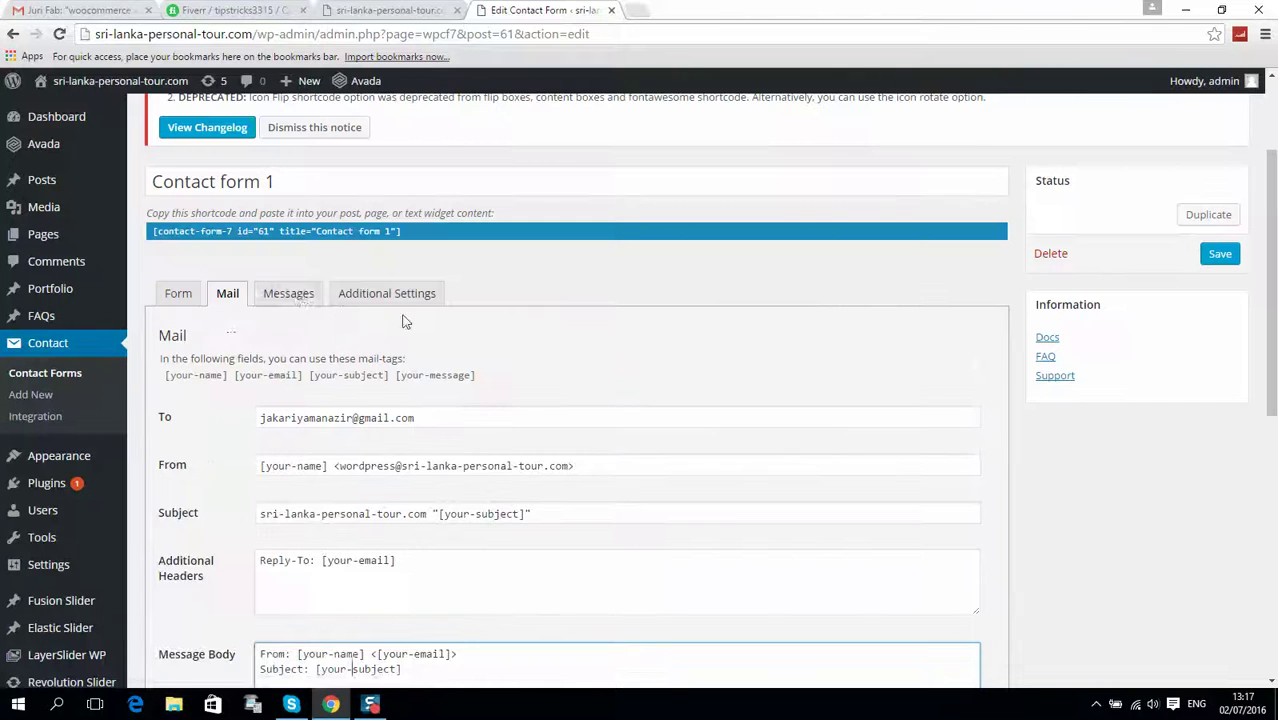
Inspect Contact form 1's messages for successful and failed sending, and return to the Pages list
left_click(295, 296)
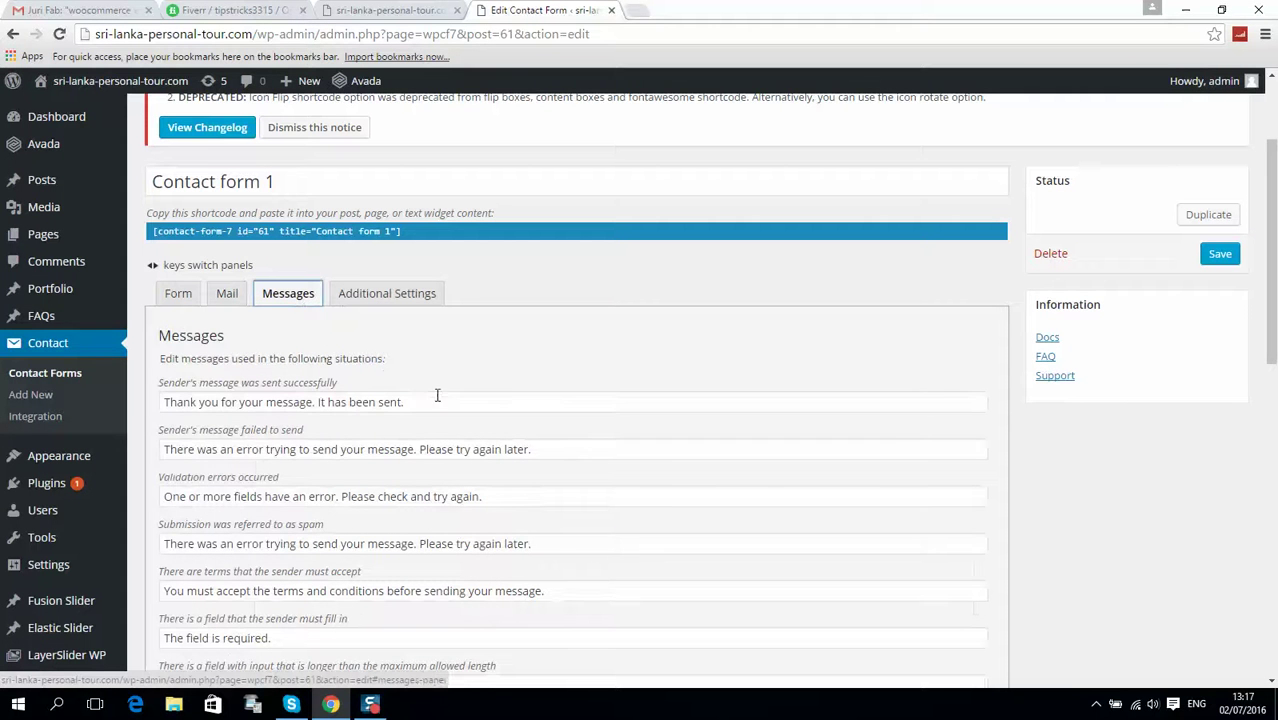
left_click_drag(444, 398, 135, 395)
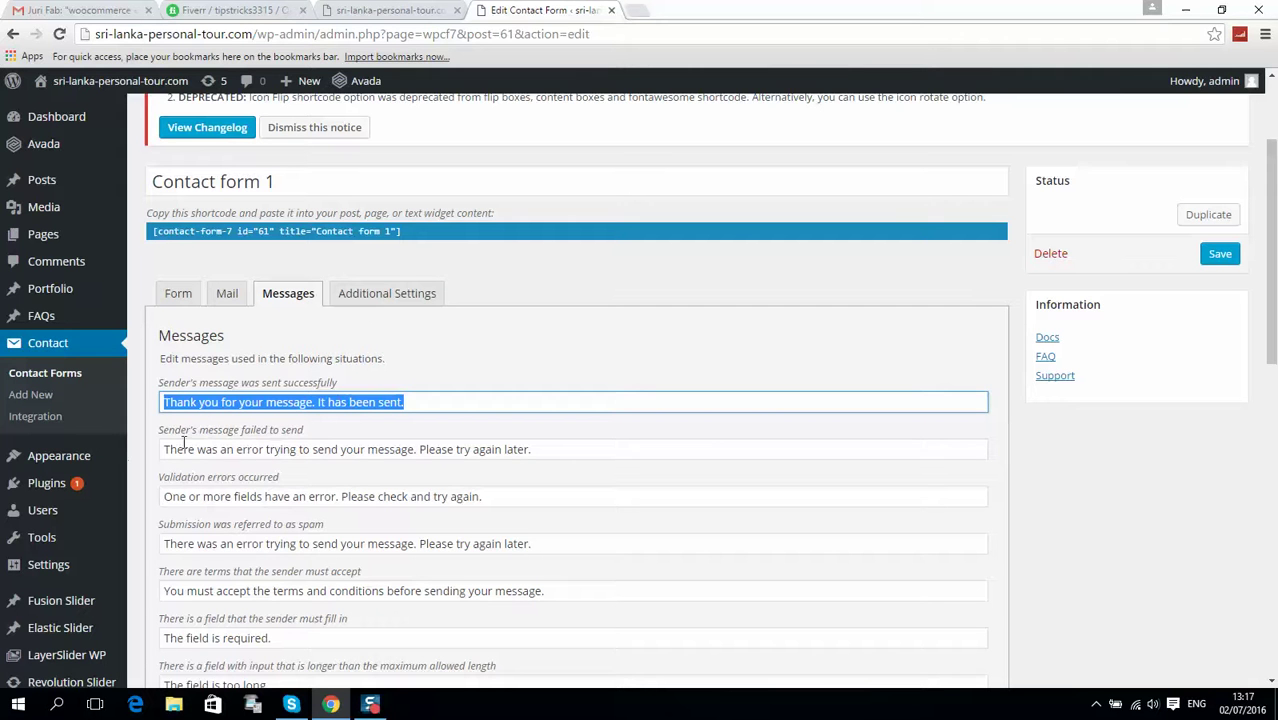
left_click_drag(531, 449, 150, 450)
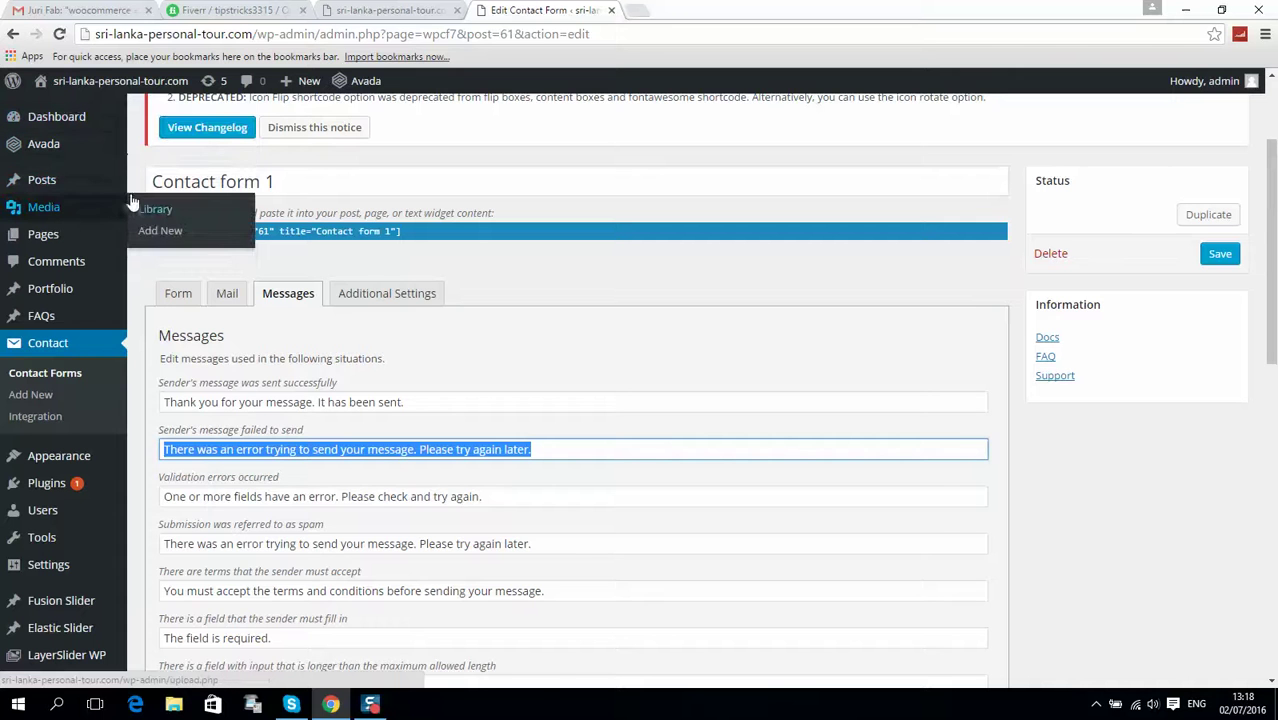
left_click(75, 233)
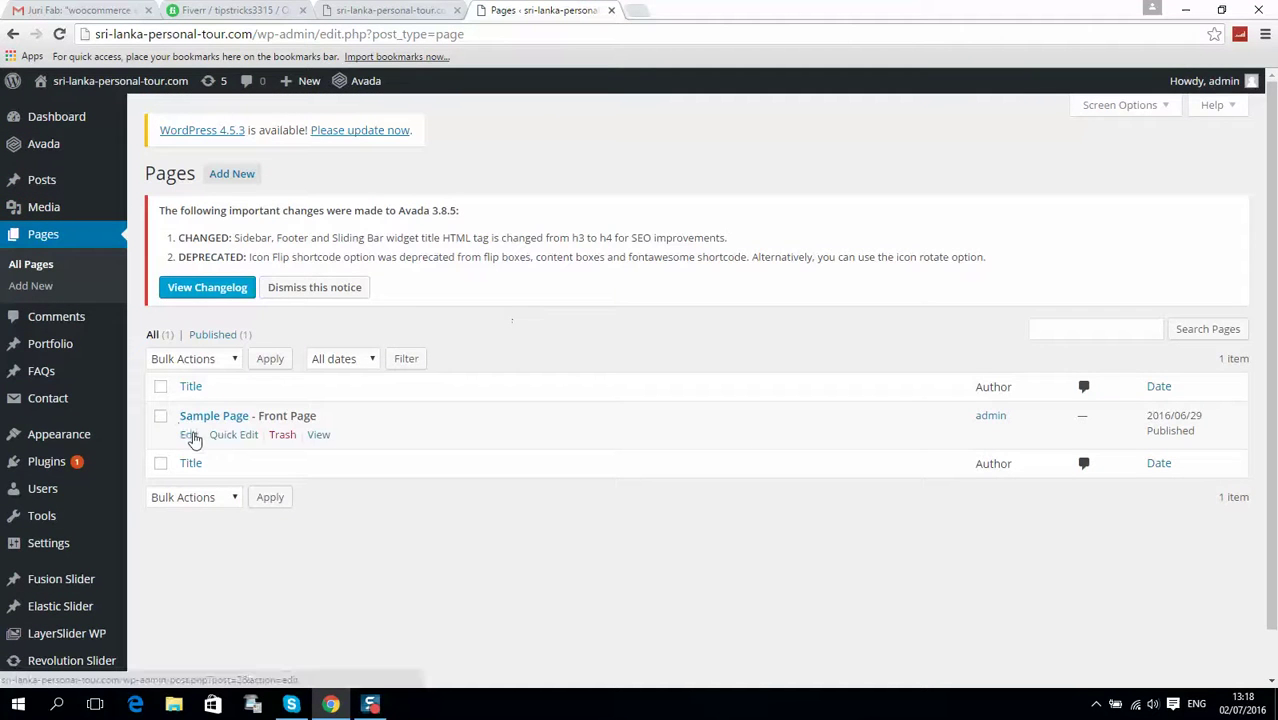
Look over the live page from the contact form up to the top image slider and advance it one slide
left_click(410, 12)
scroll(280, 338, "up", 10)
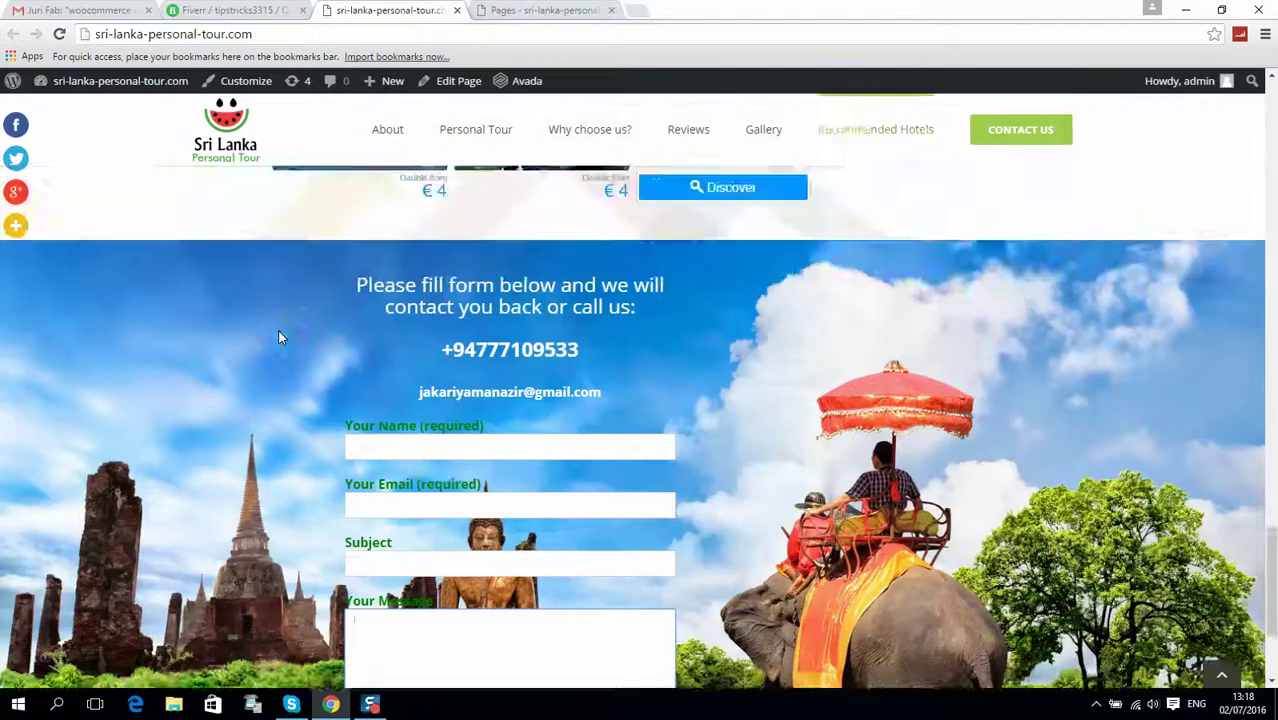
scroll(396, 214, "down", 9)
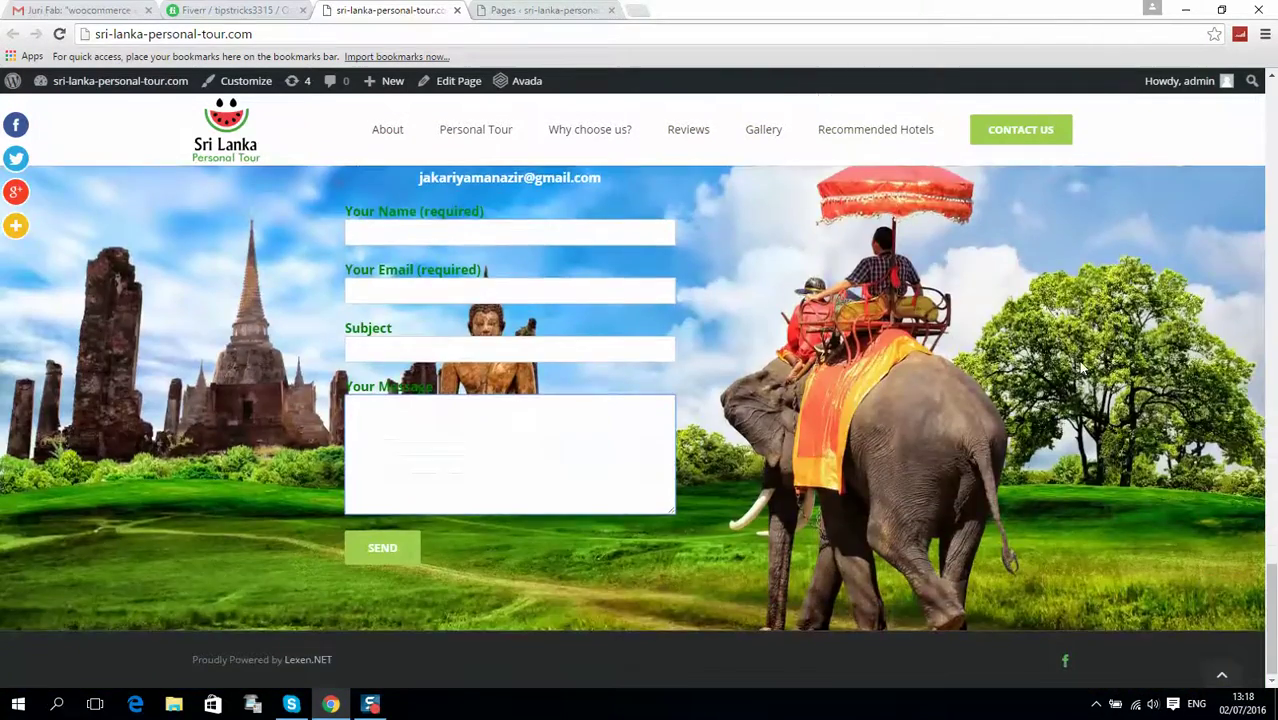
scroll(986, 352, "up", 8)
scroll(990, 348, "up", 10)
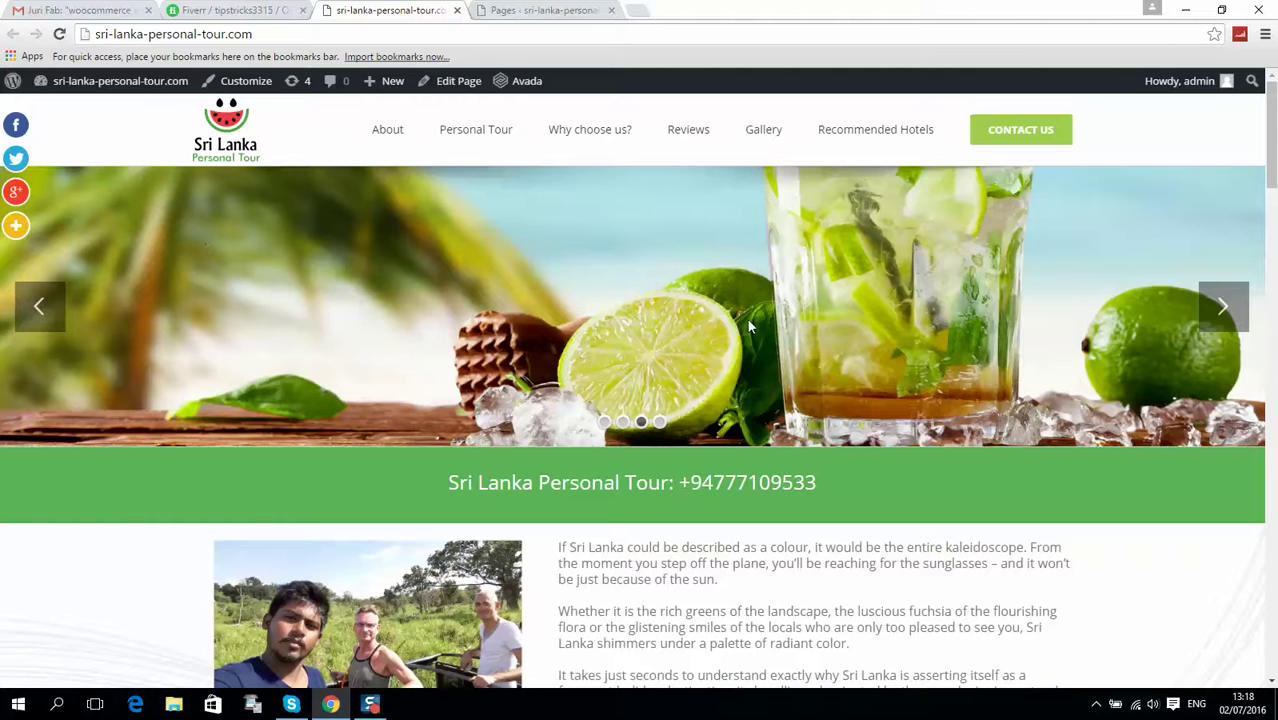
left_click(1224, 308)
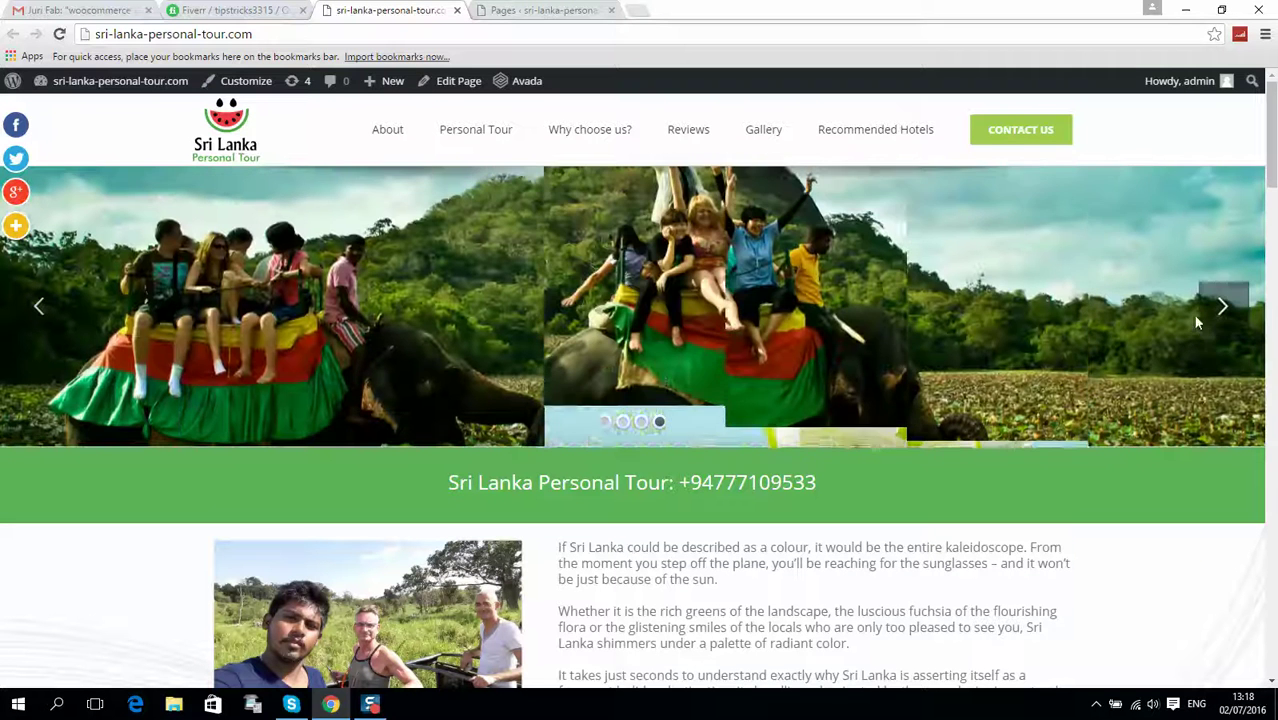
Show the Main slider's slides list in Revolution Slider and try to move slide 4 in the slide order
left_click(495, 10)
scroll(32, 228, "down", 1)
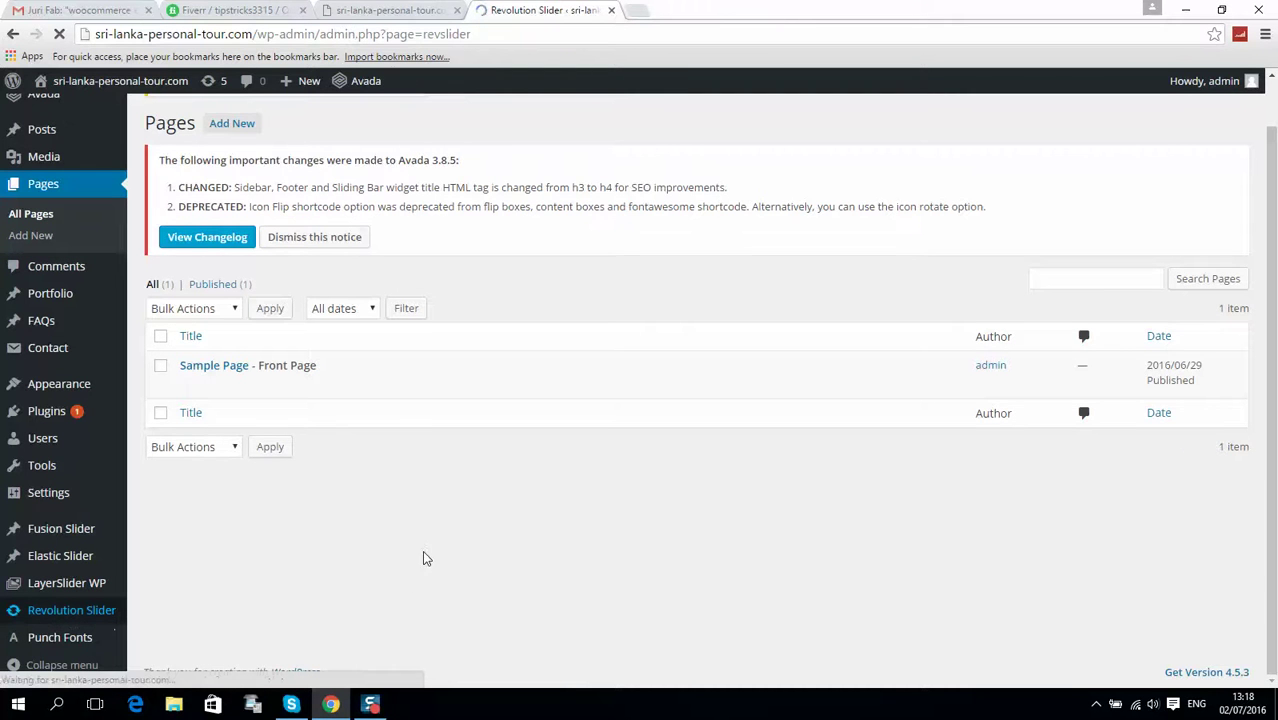
scroll(448, 388, "down", 4)
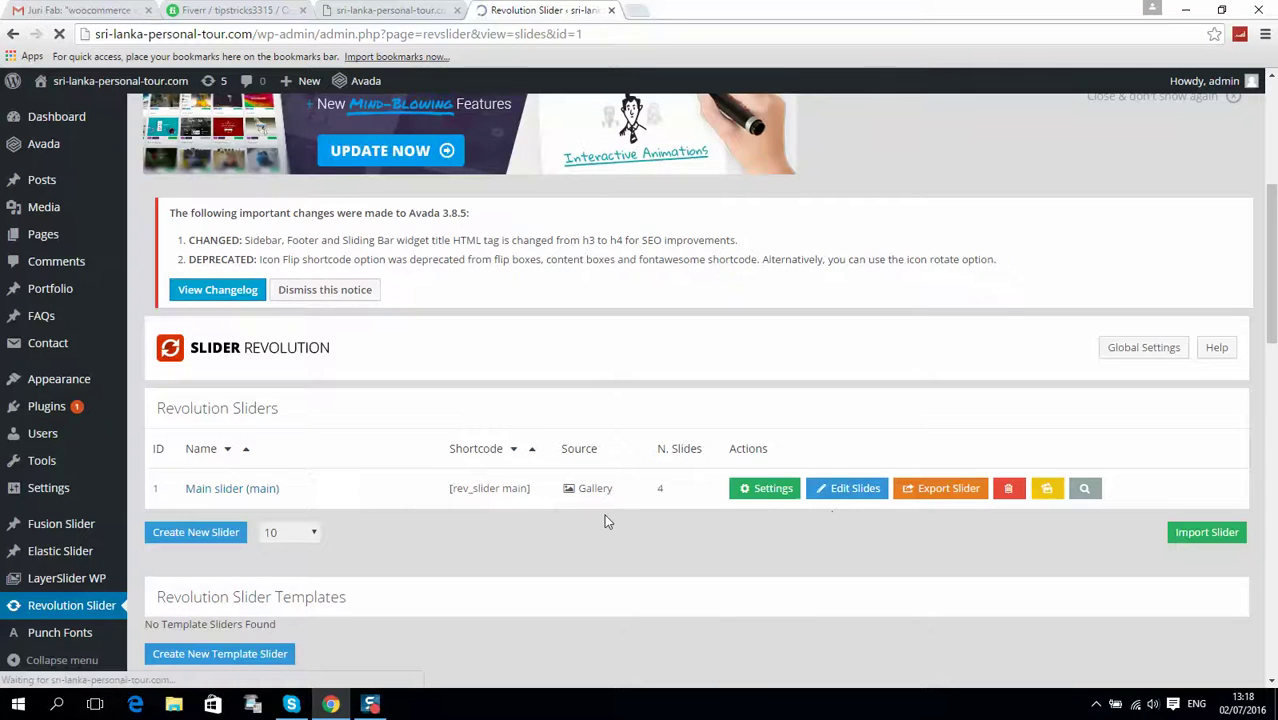
scroll(392, 313, "down", 5)
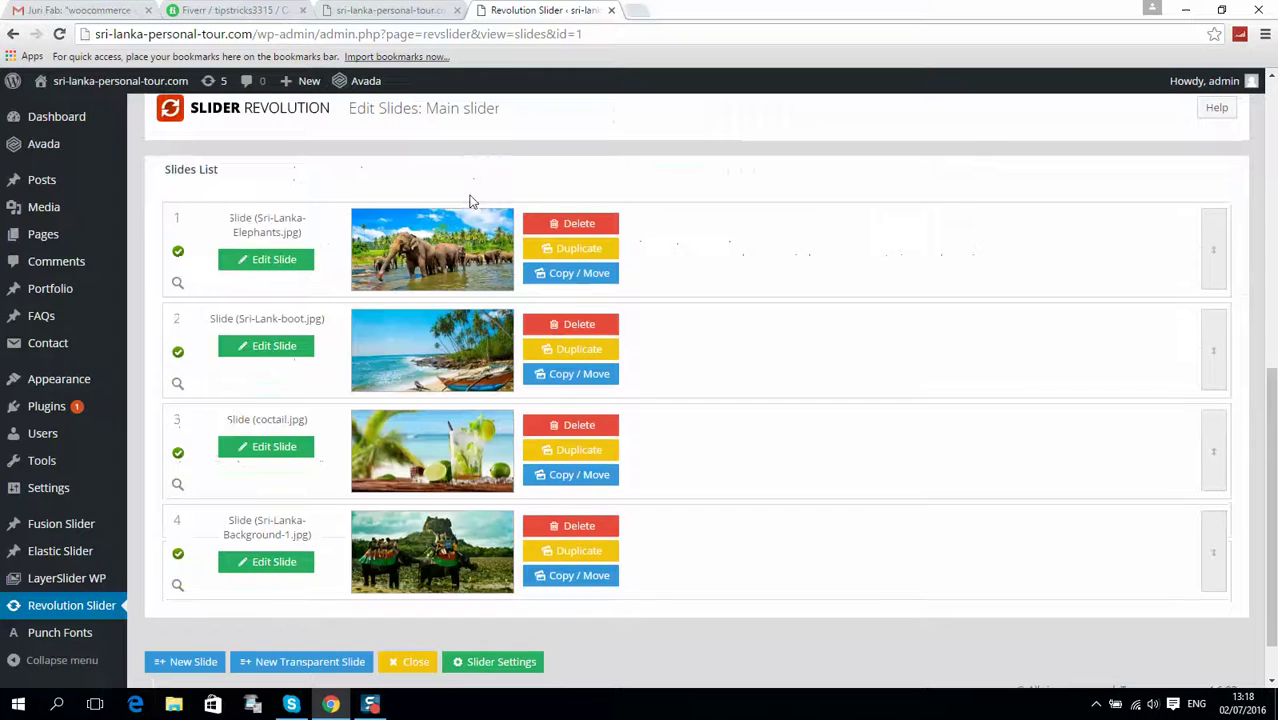
scroll(472, 200, "down", 1)
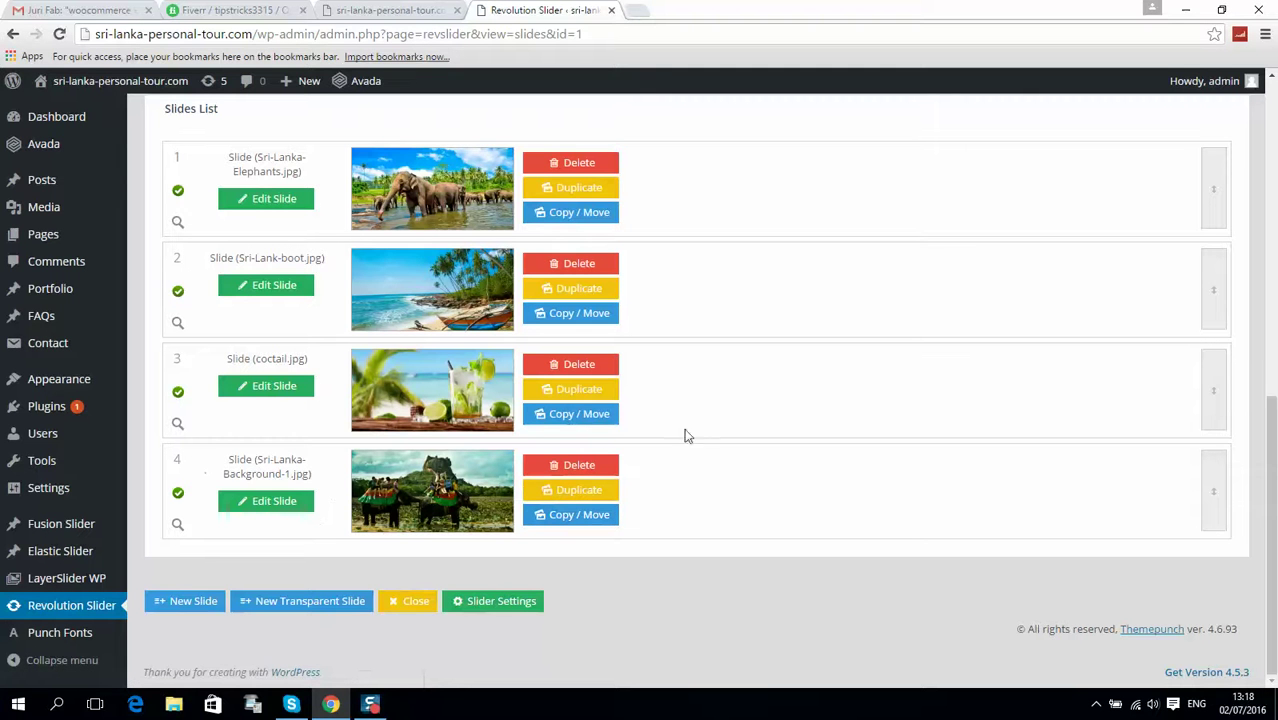
left_click_drag(1222, 489, 1185, 627)
scroll(396, 420, "down", 1)
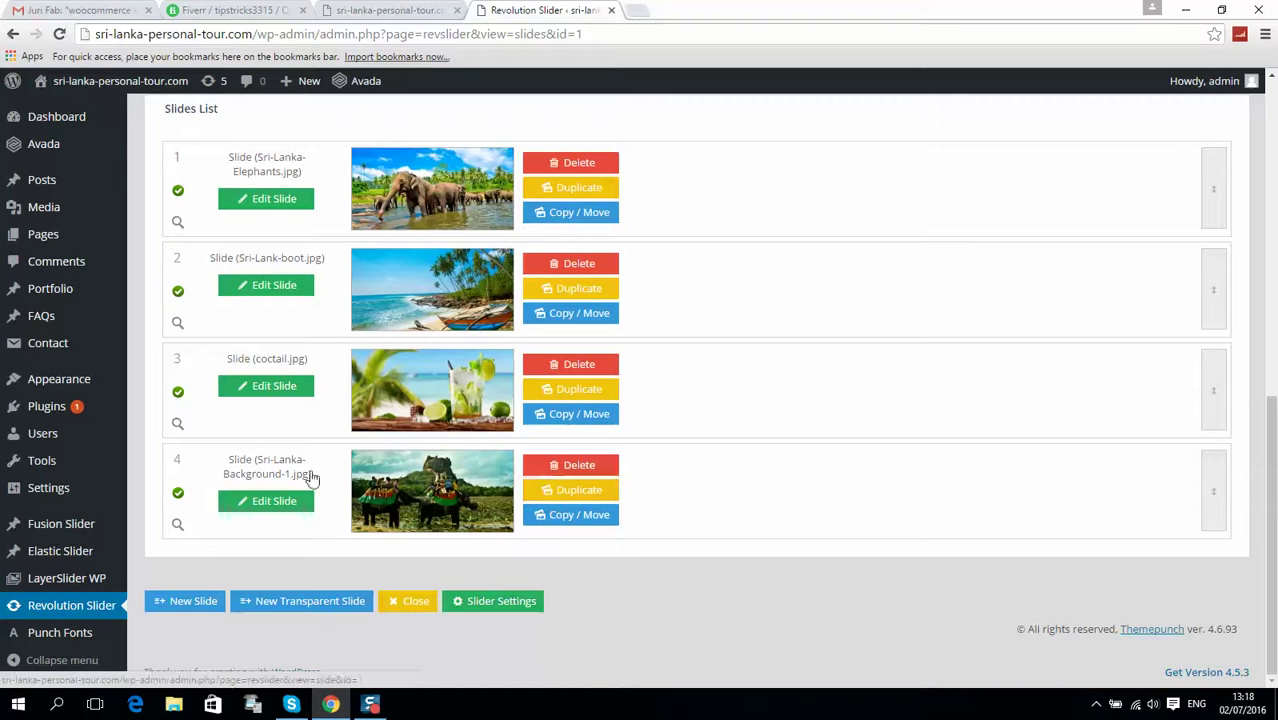
Open slide 4 (Sri-Lanka-Background-1.jpg) for editing and try vertical background positions of 22 and 32
left_click(292, 500)
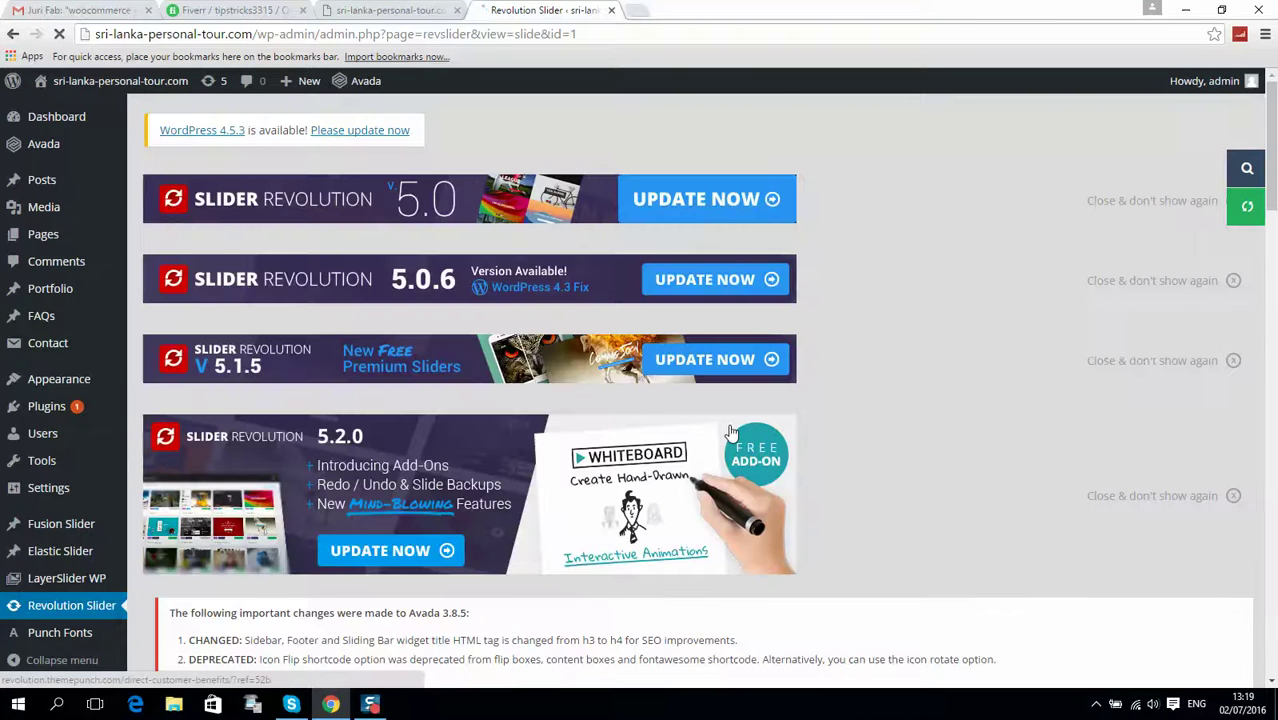
scroll(712, 397, "down", 7)
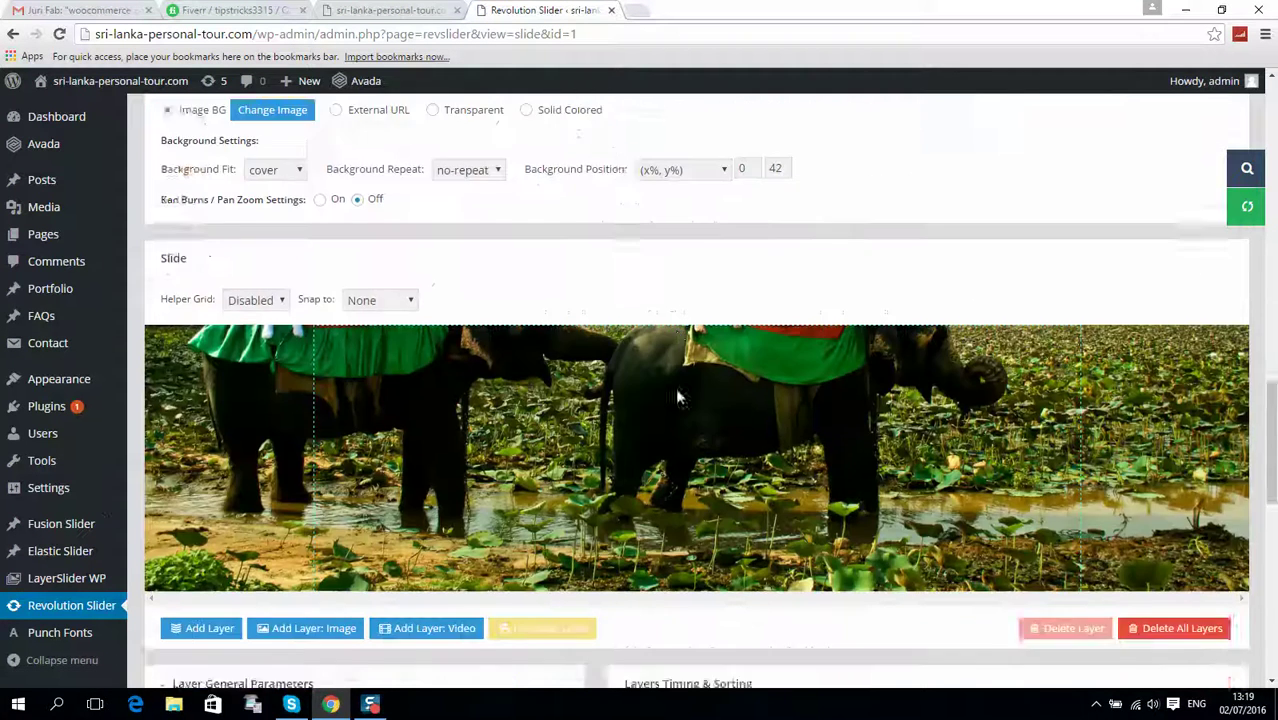
scroll(563, 334, "up", 1)
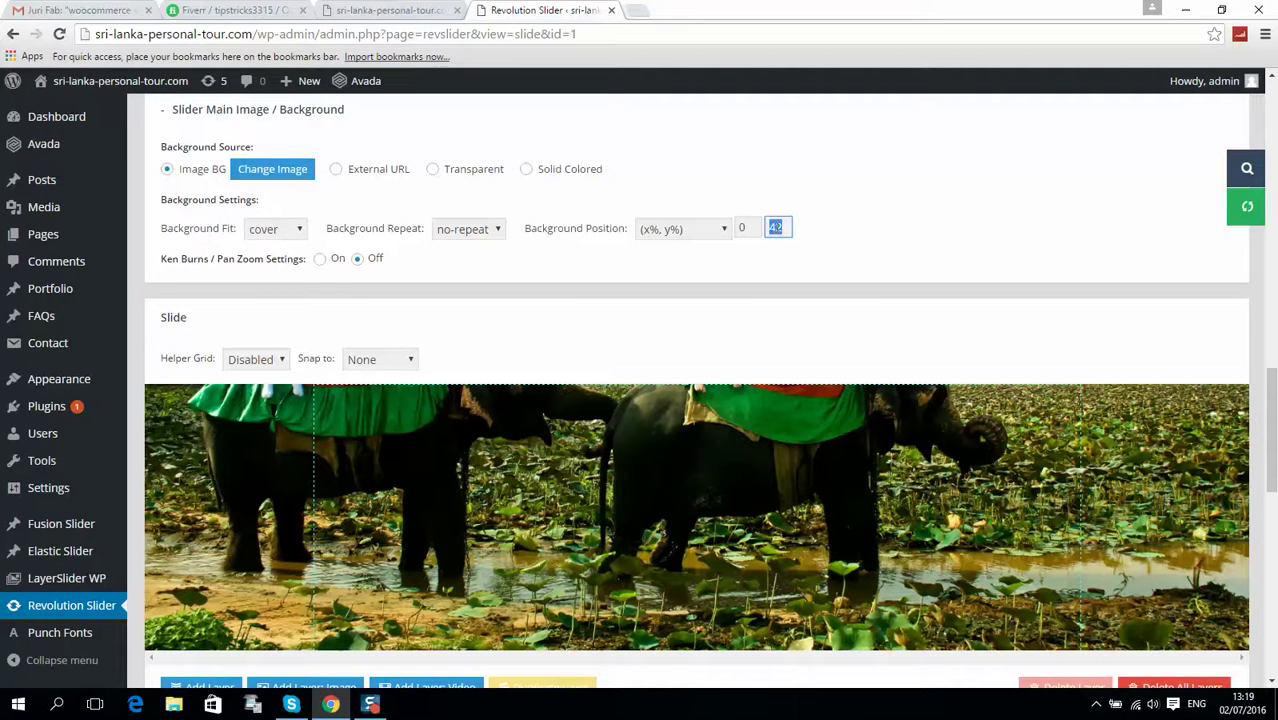
type("2")
left_click(840, 245)
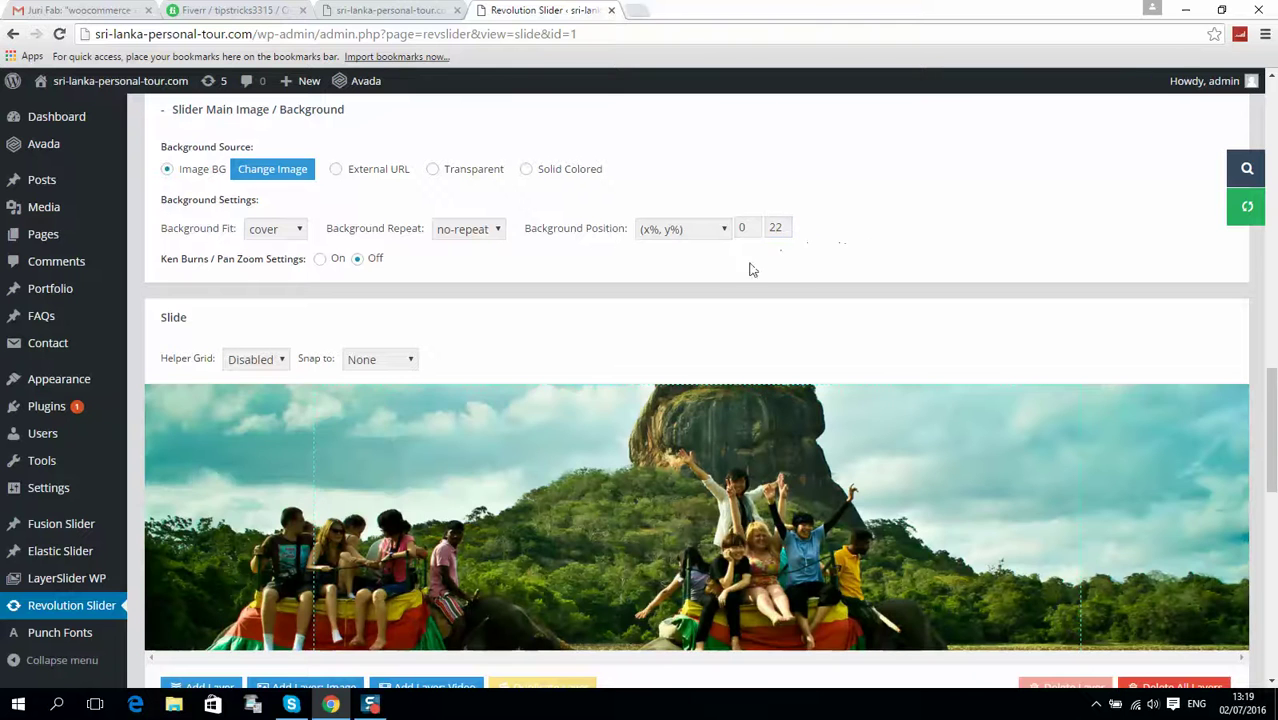
left_click(868, 242)
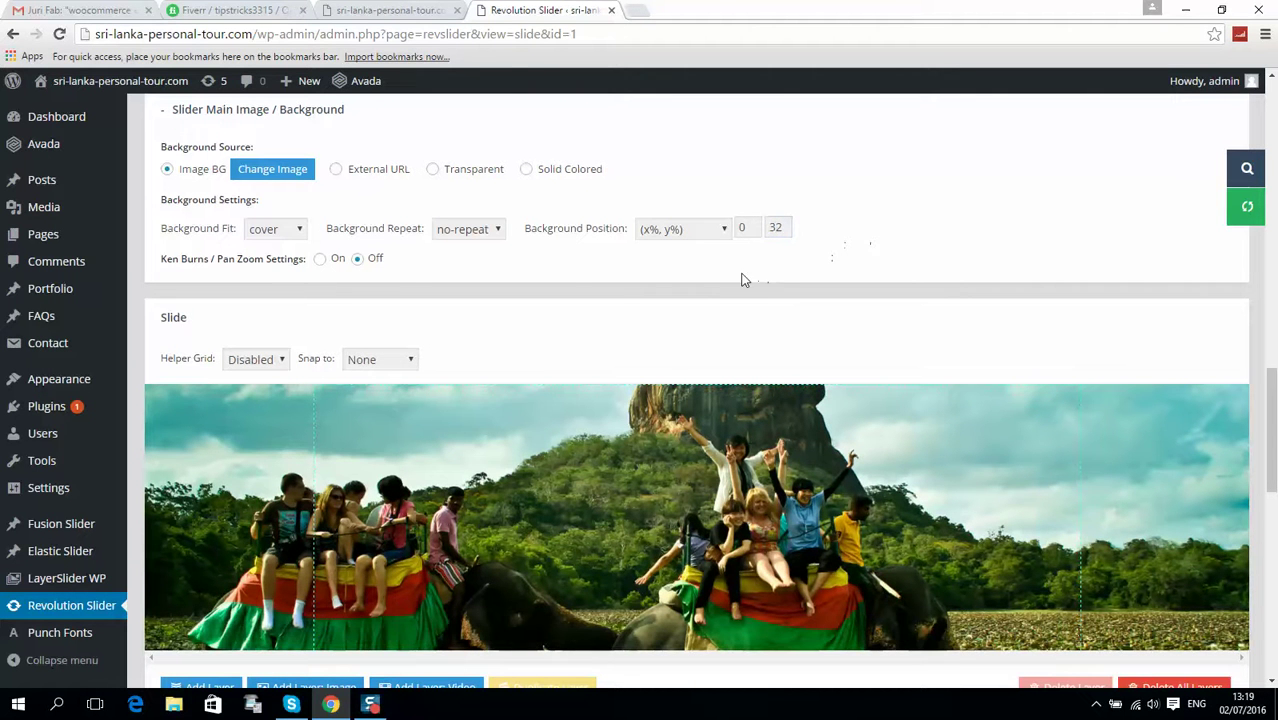
Try selecting the stilt fishermen photo as the slide's background image, and close the image selection without inserting it
left_click(266, 168)
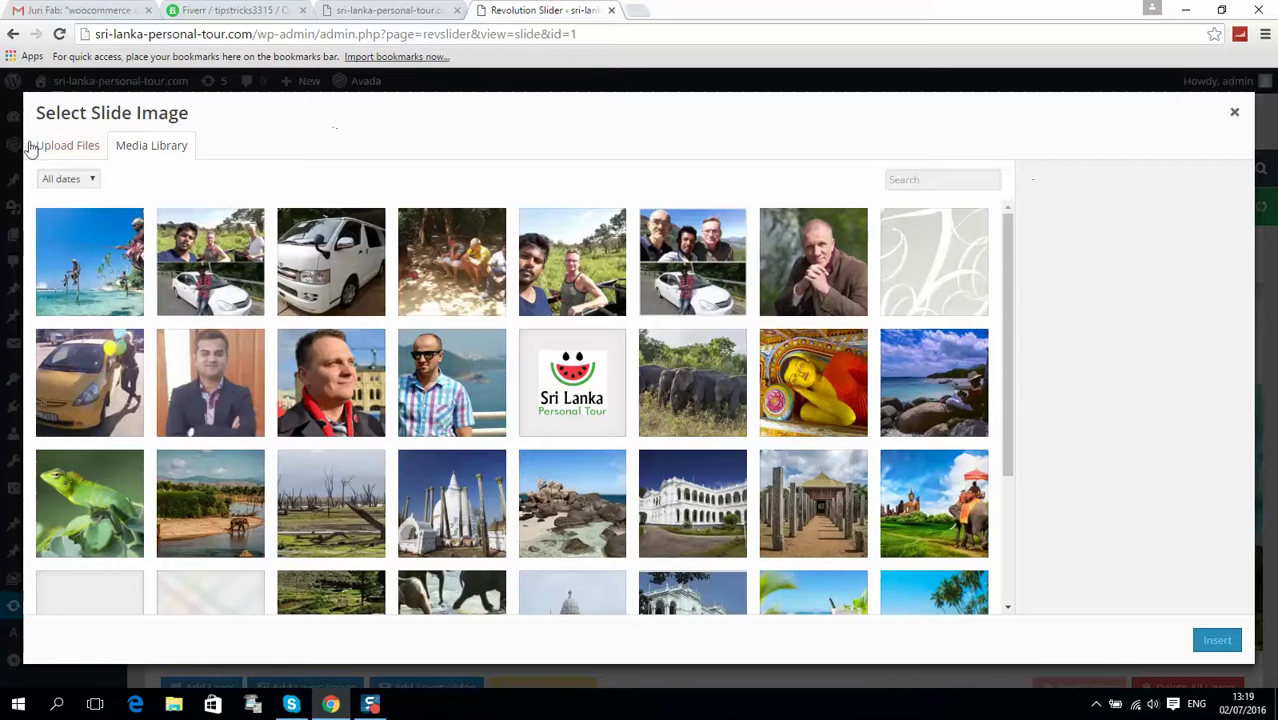
left_click(140, 260)
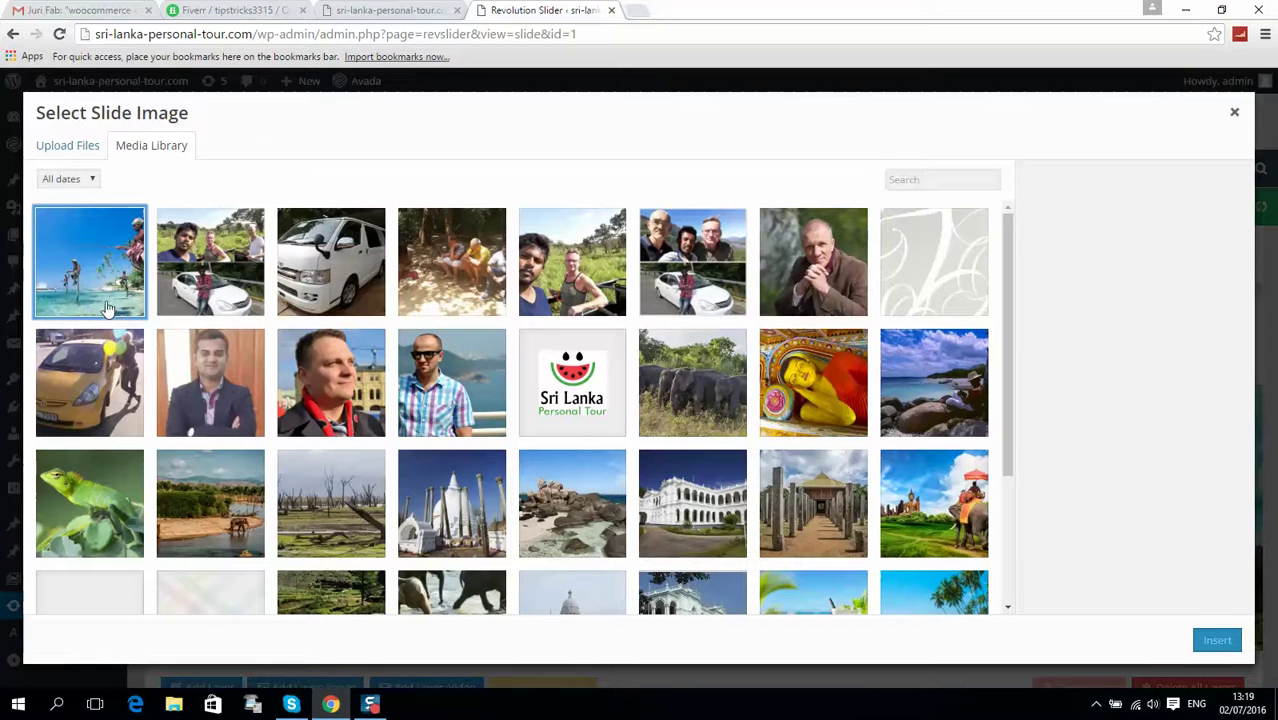
left_click(1234, 112)
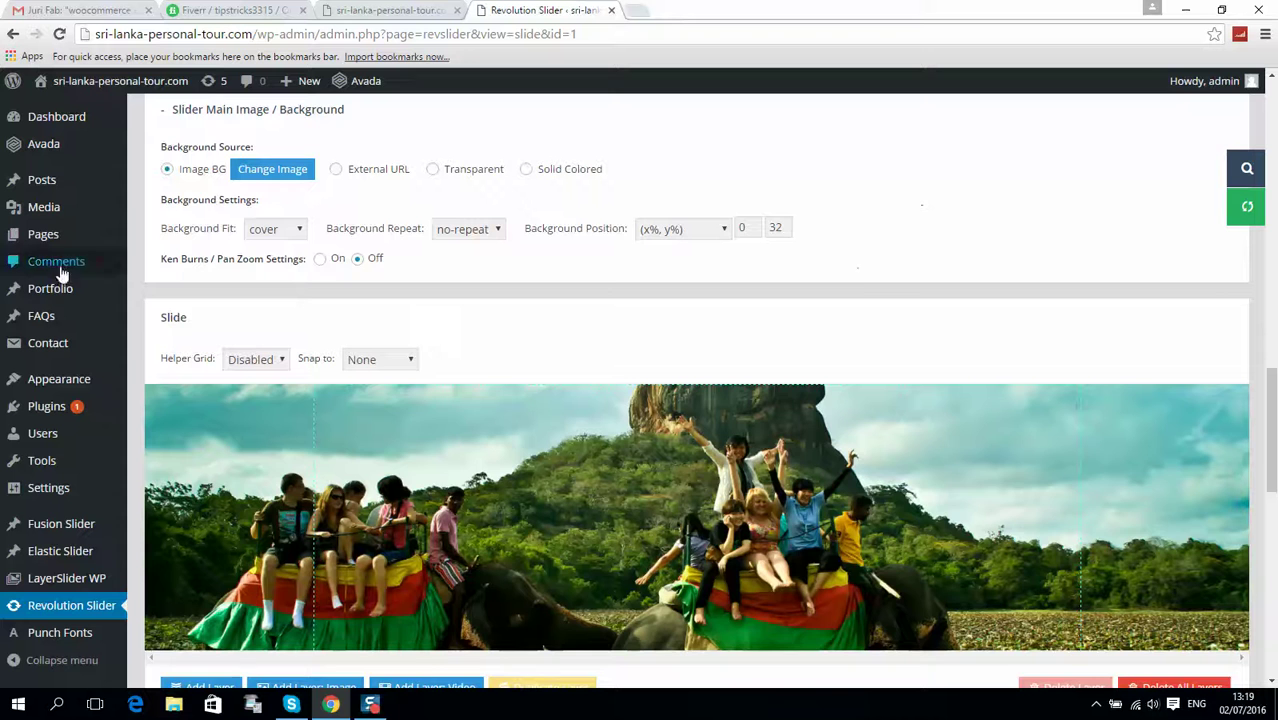
Look over slide 4's remaining settings down to the update option, and return to the WordPress dashboard without updating
scroll(671, 435, "down", 10)
scroll(476, 436, "up", 4)
scroll(451, 556, "down", 2)
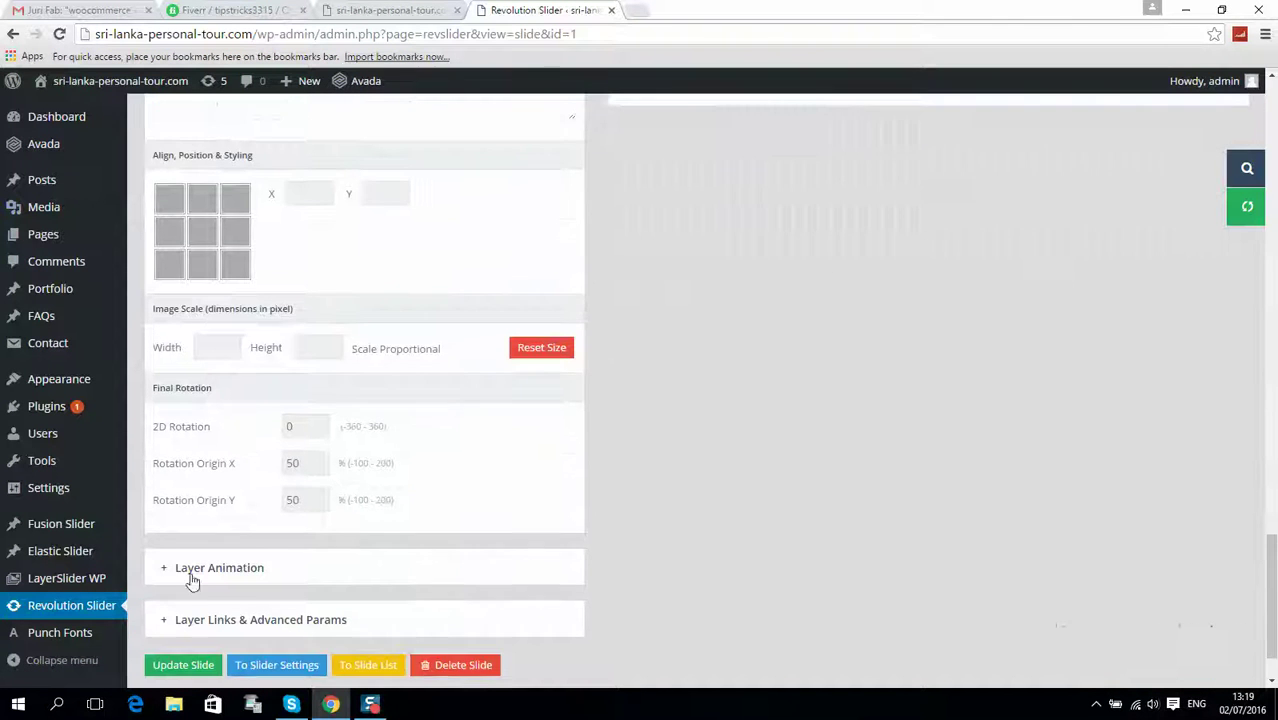
scroll(192, 581, "down", 1)
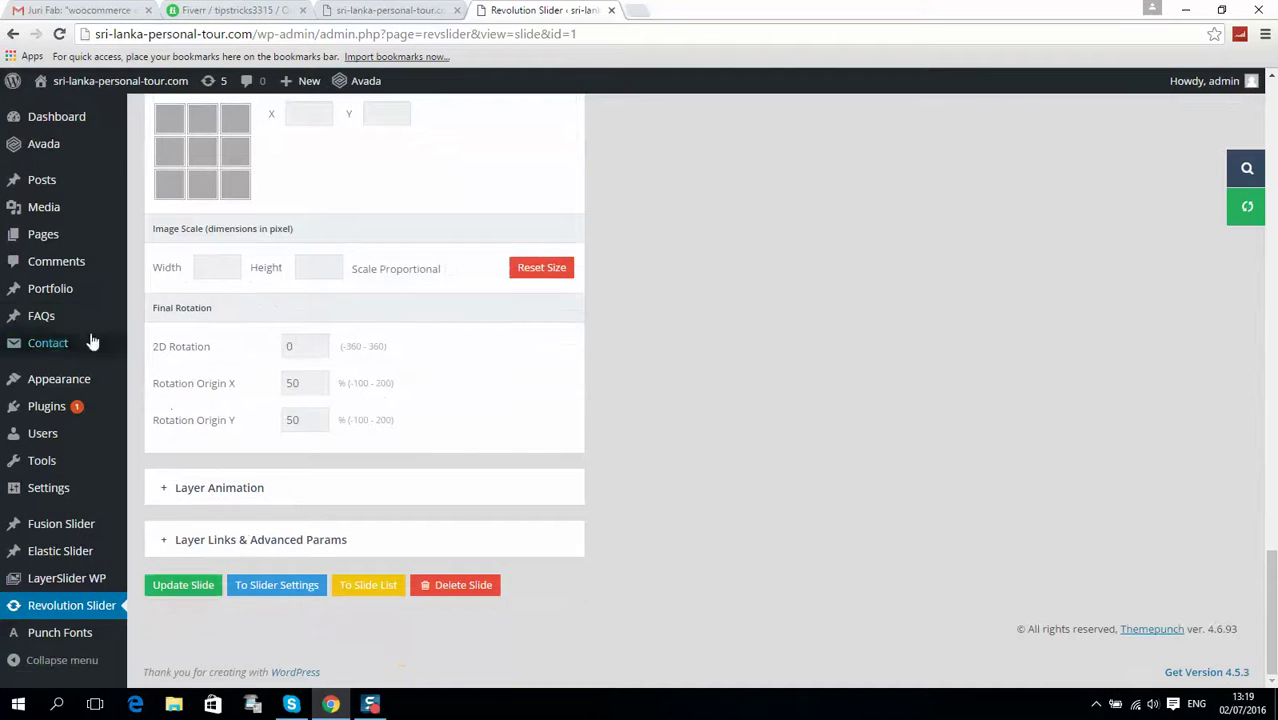
left_click(57, 116)
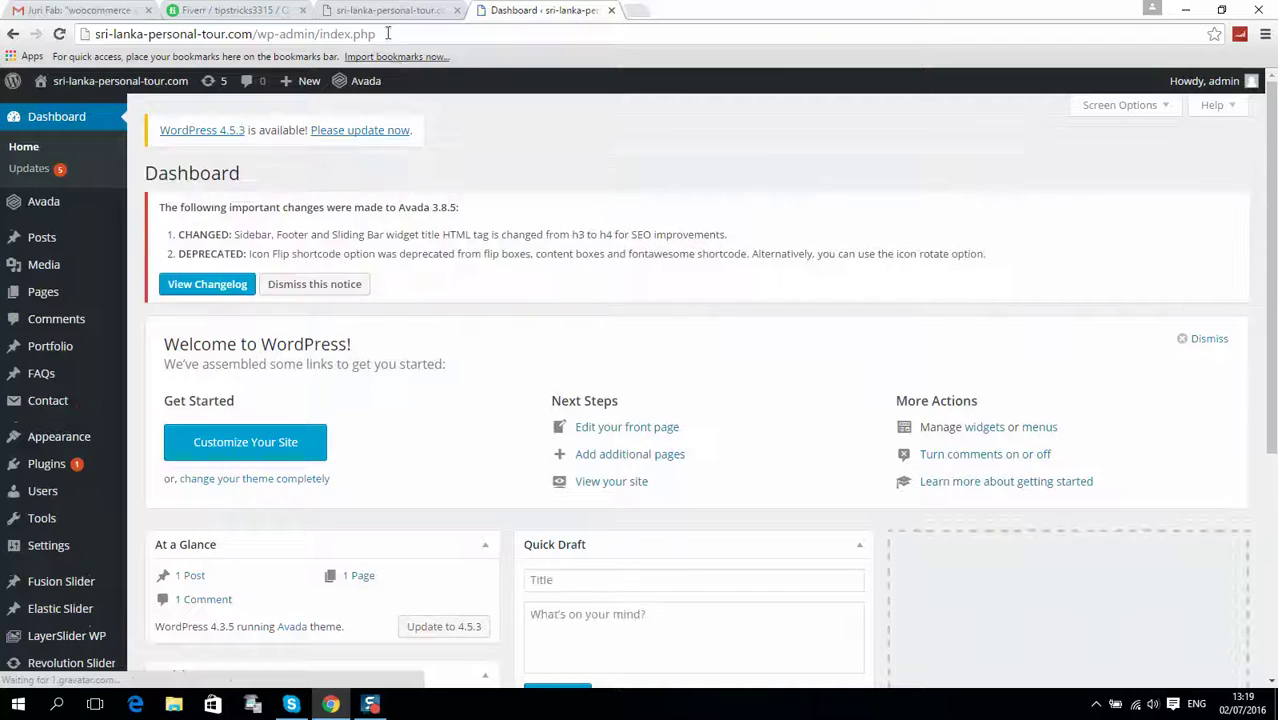
Look over the live page from the top slider down to the Reviews section
left_click(386, 11)
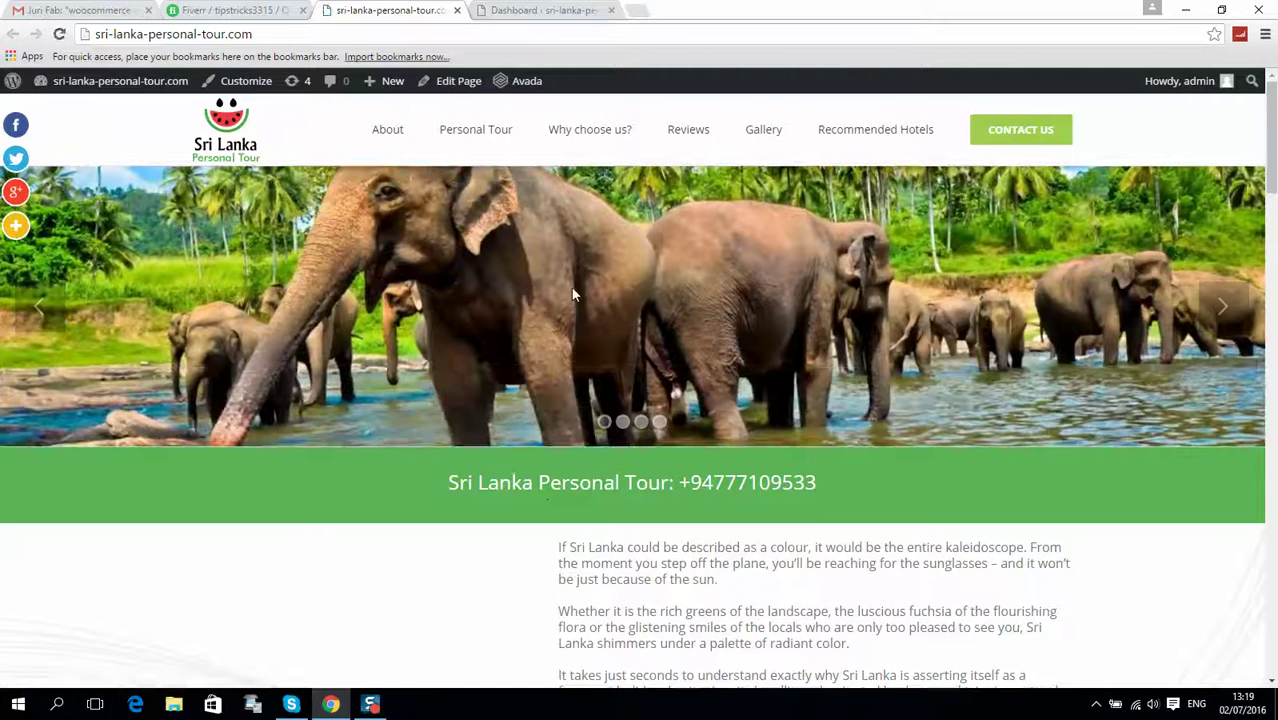
scroll(568, 288, "down", 3)
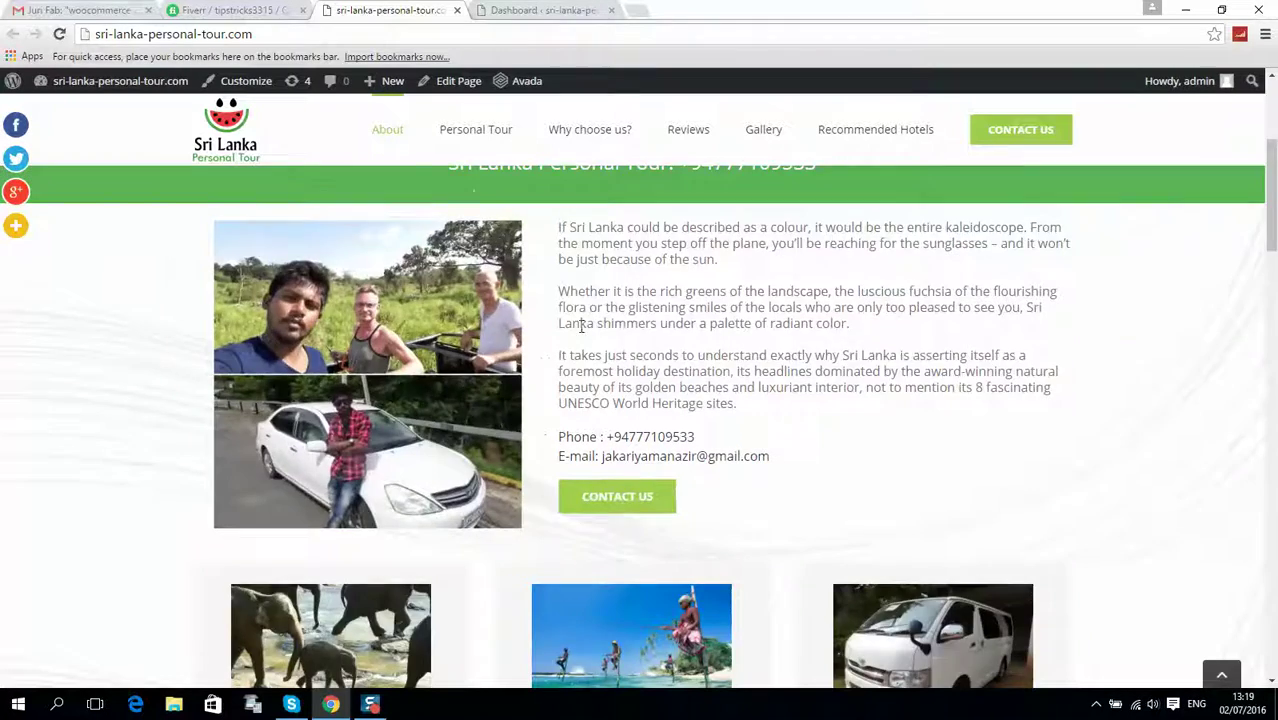
scroll(640, 350, "down", 3)
scroll(300, 340, "down", 3)
scroll(416, 343, "down", 12)
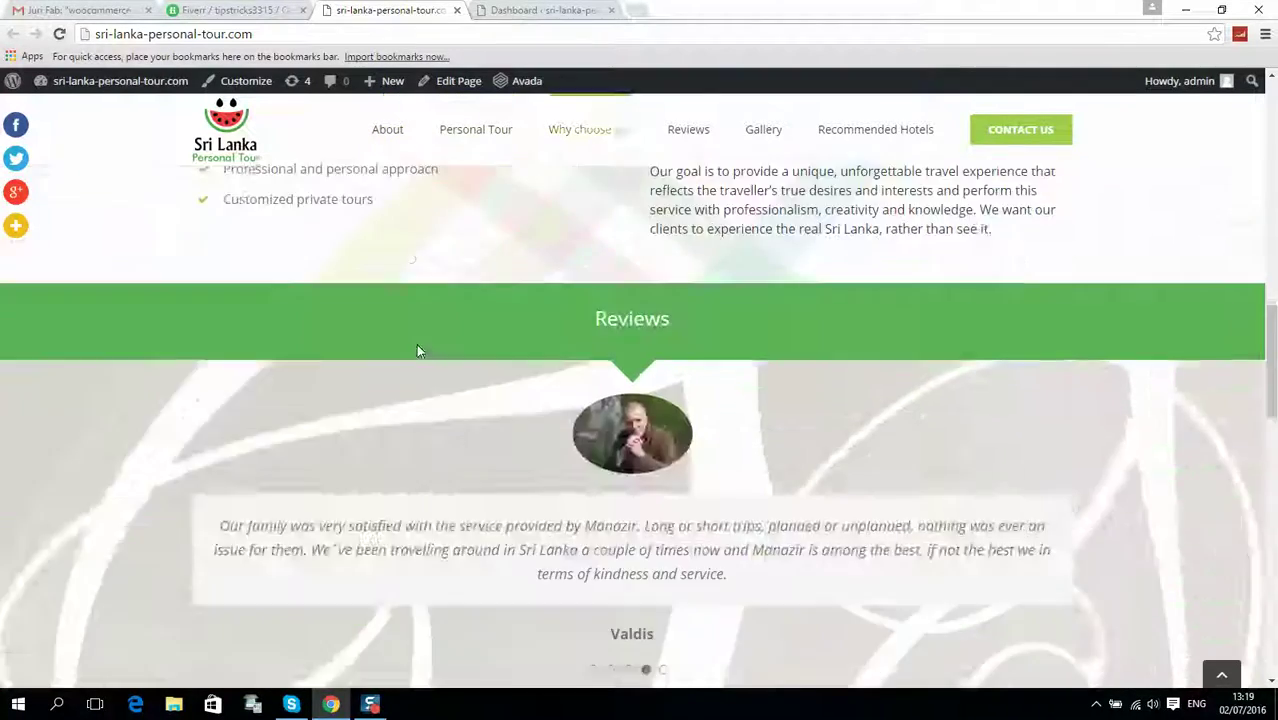
scroll(420, 343, "up", 6)
Browse through the testimonials in the live page's Reviews section
left_click(663, 389)
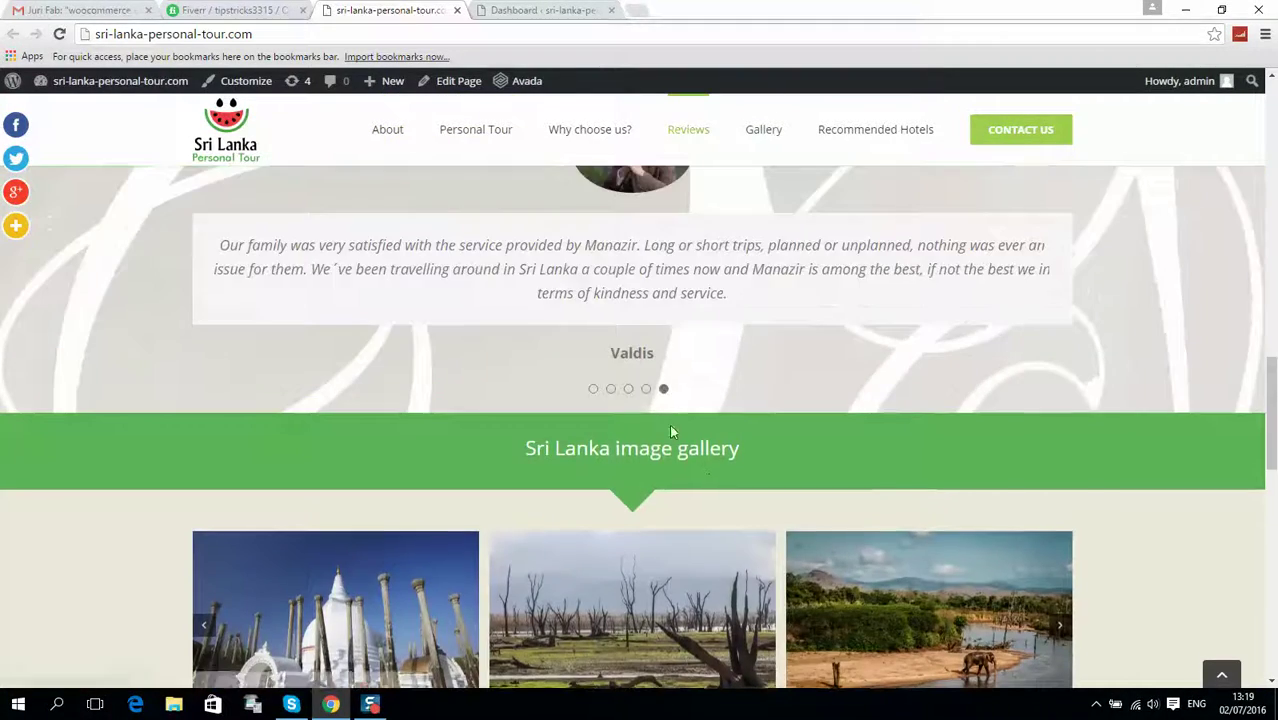
scroll(650, 395, "up", 2)
scroll(650, 390, "down", 2)
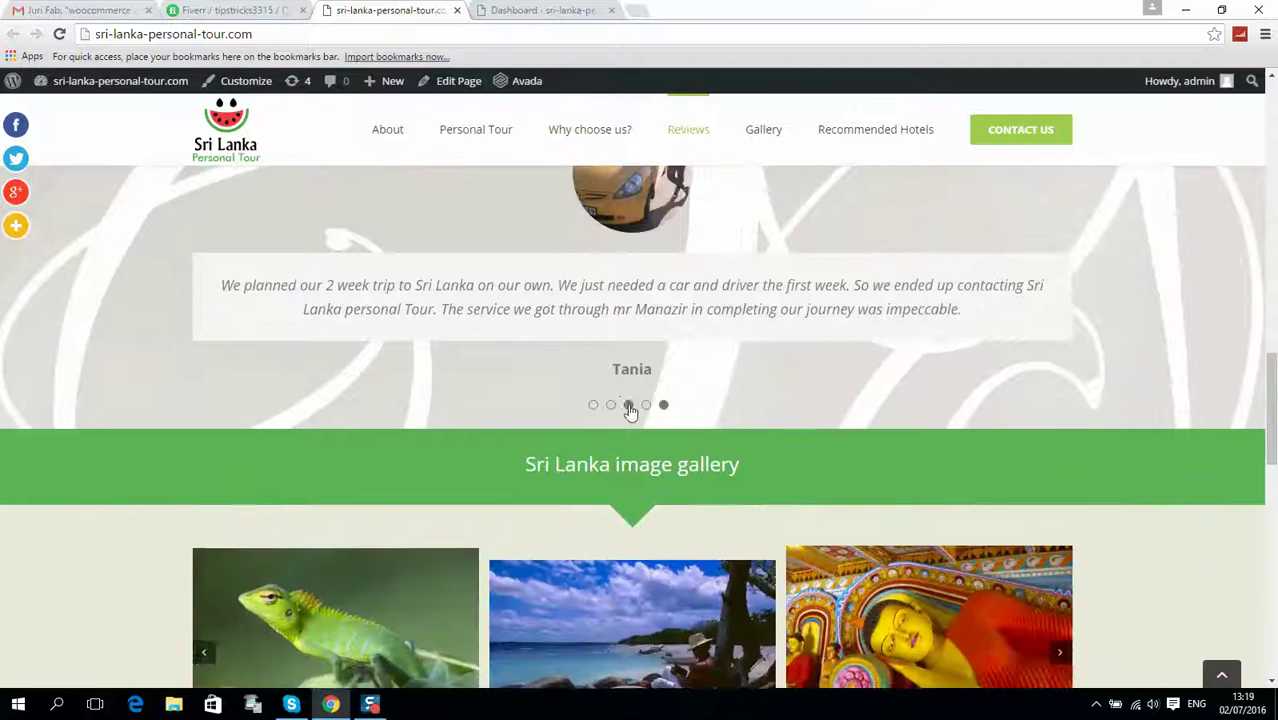
left_click(629, 405)
scroll(450, 433, "up", 2)
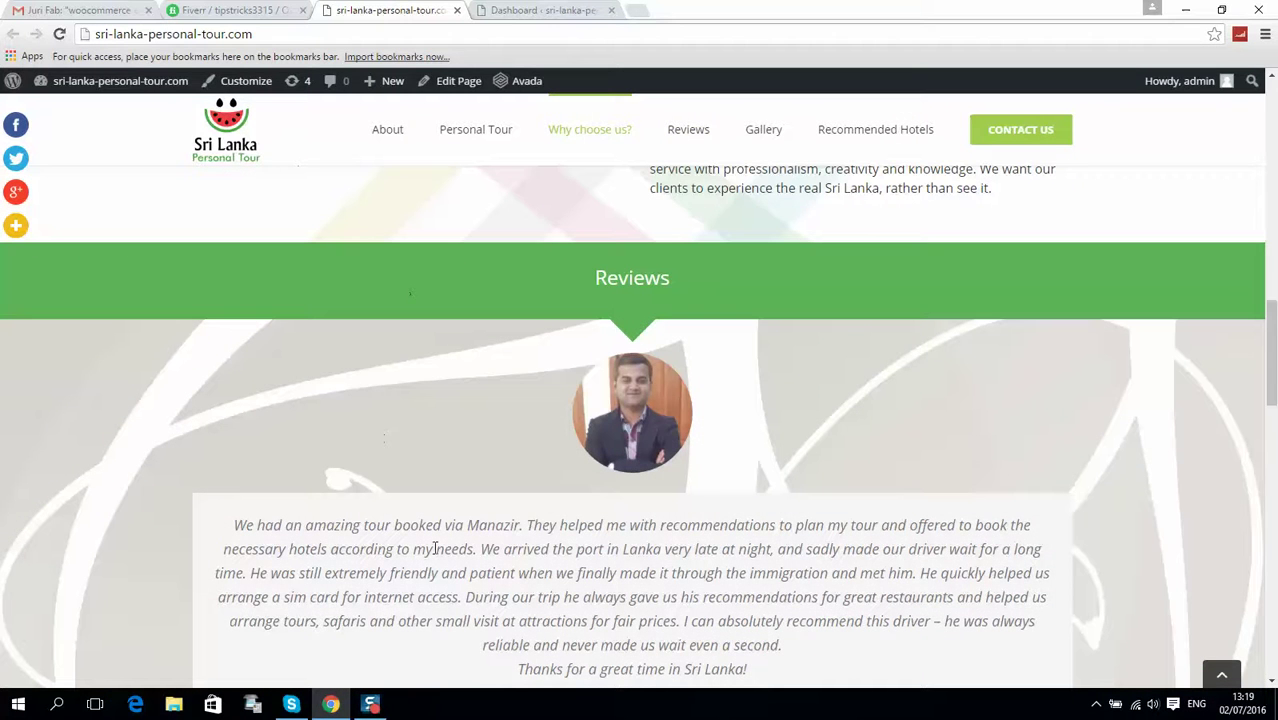